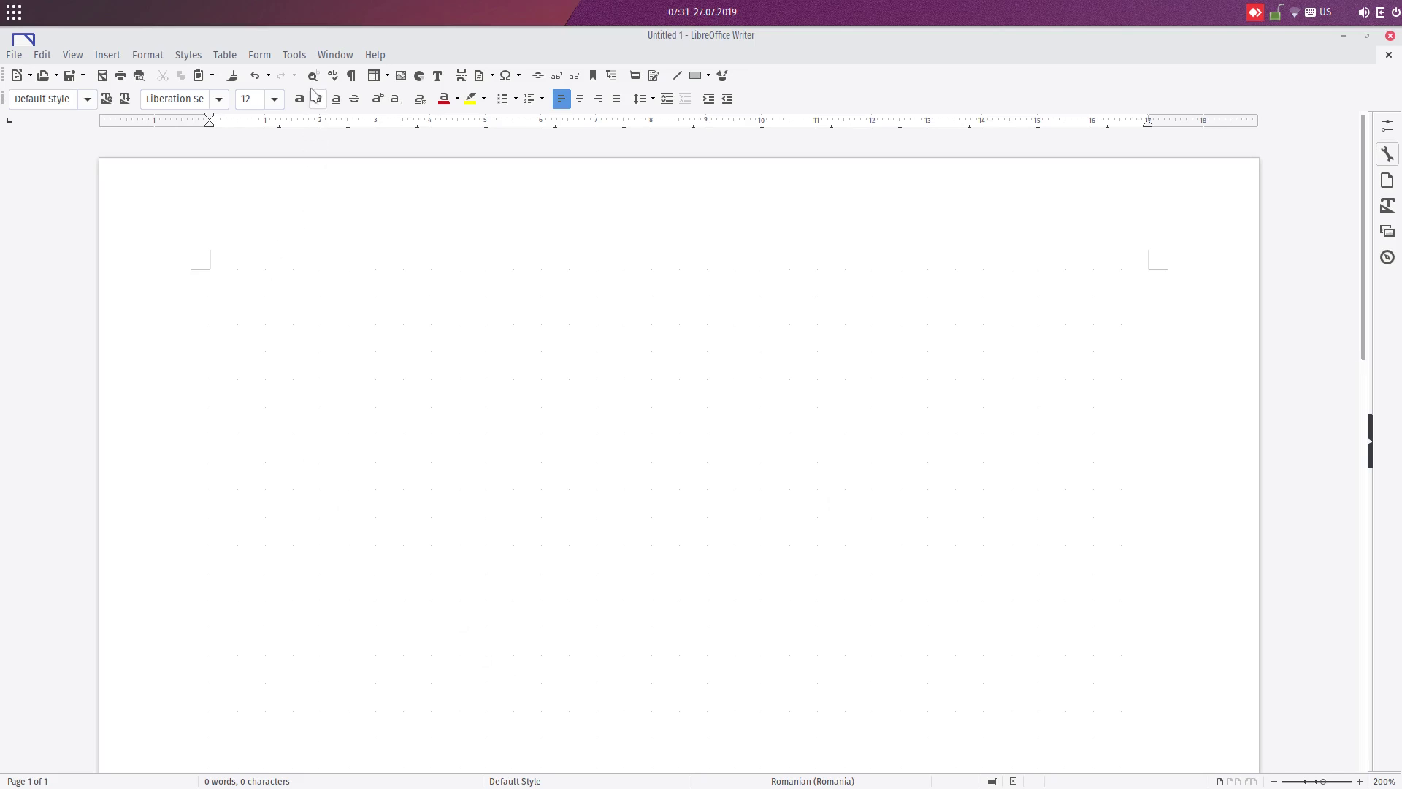
In Options, view the User Data, General, View, Print, Paths, Security and Fonts pages, ending on Fonts
left_click(301, 56)
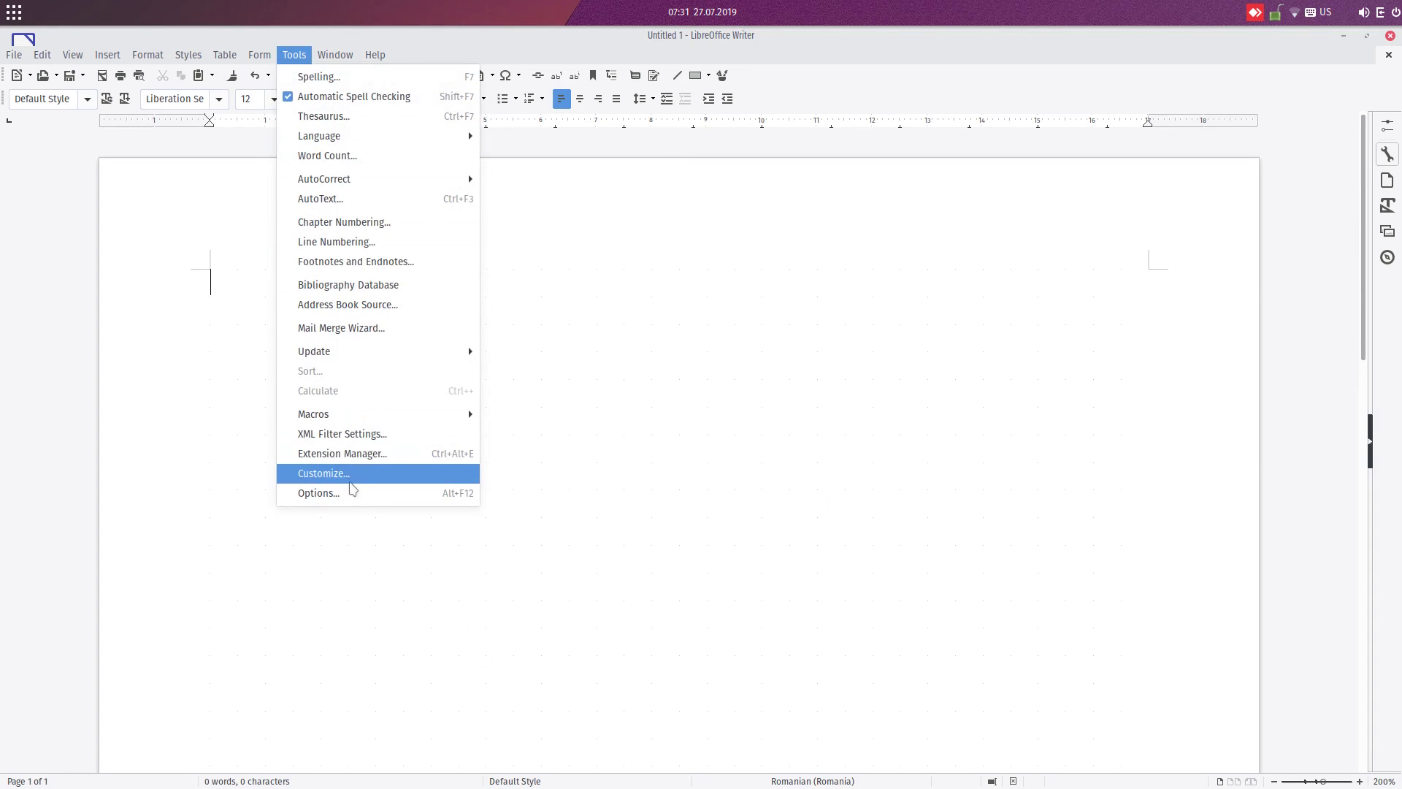
left_click(349, 491)
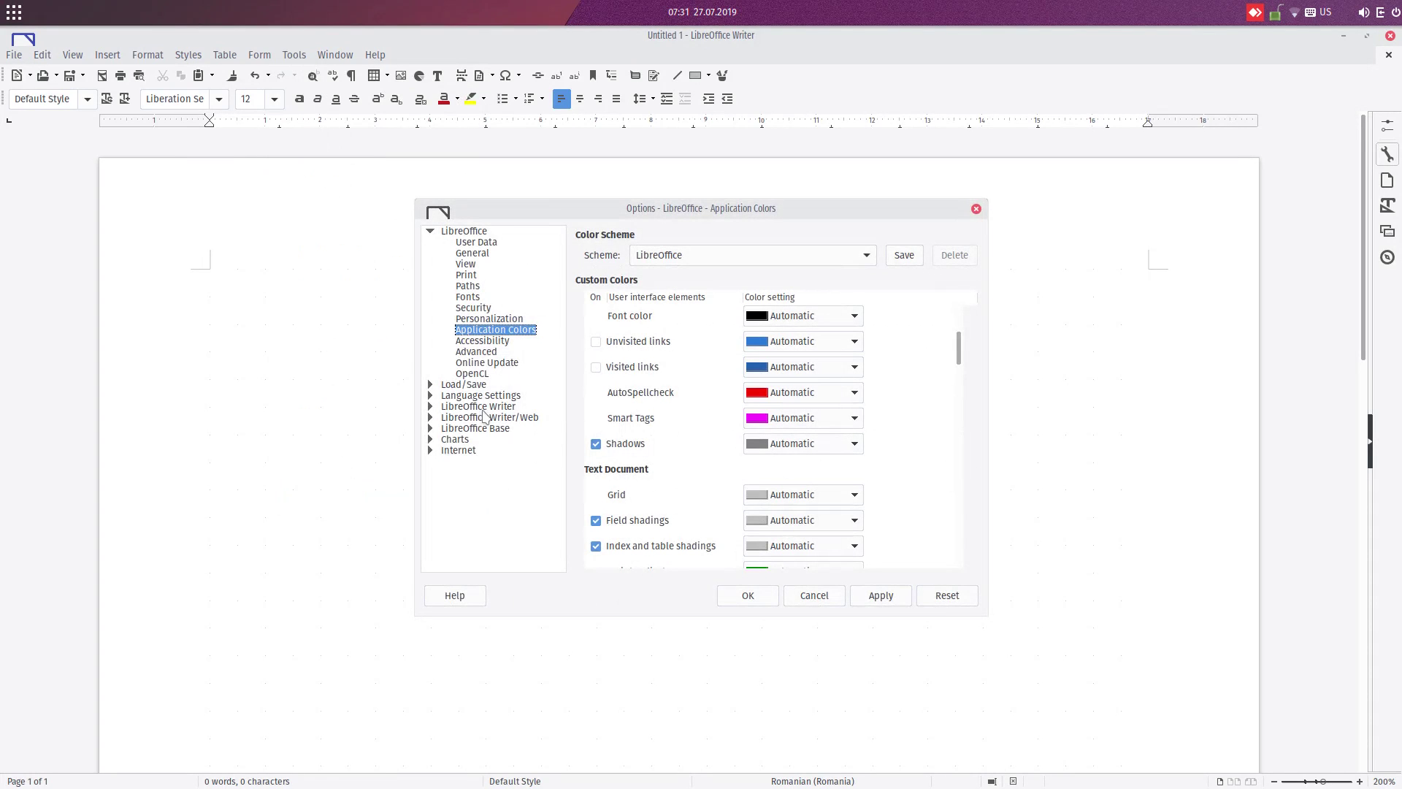
left_click(487, 247)
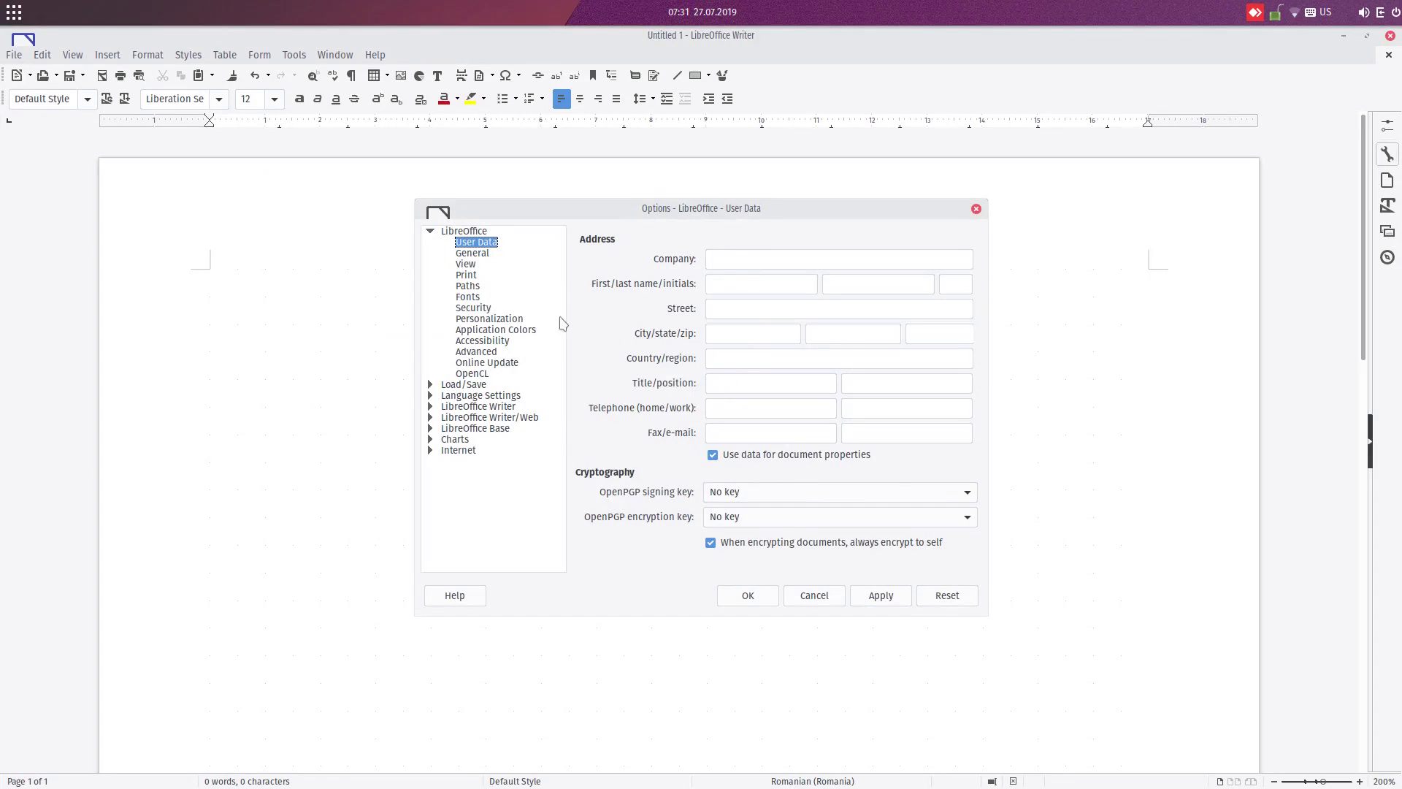
left_click(484, 259)
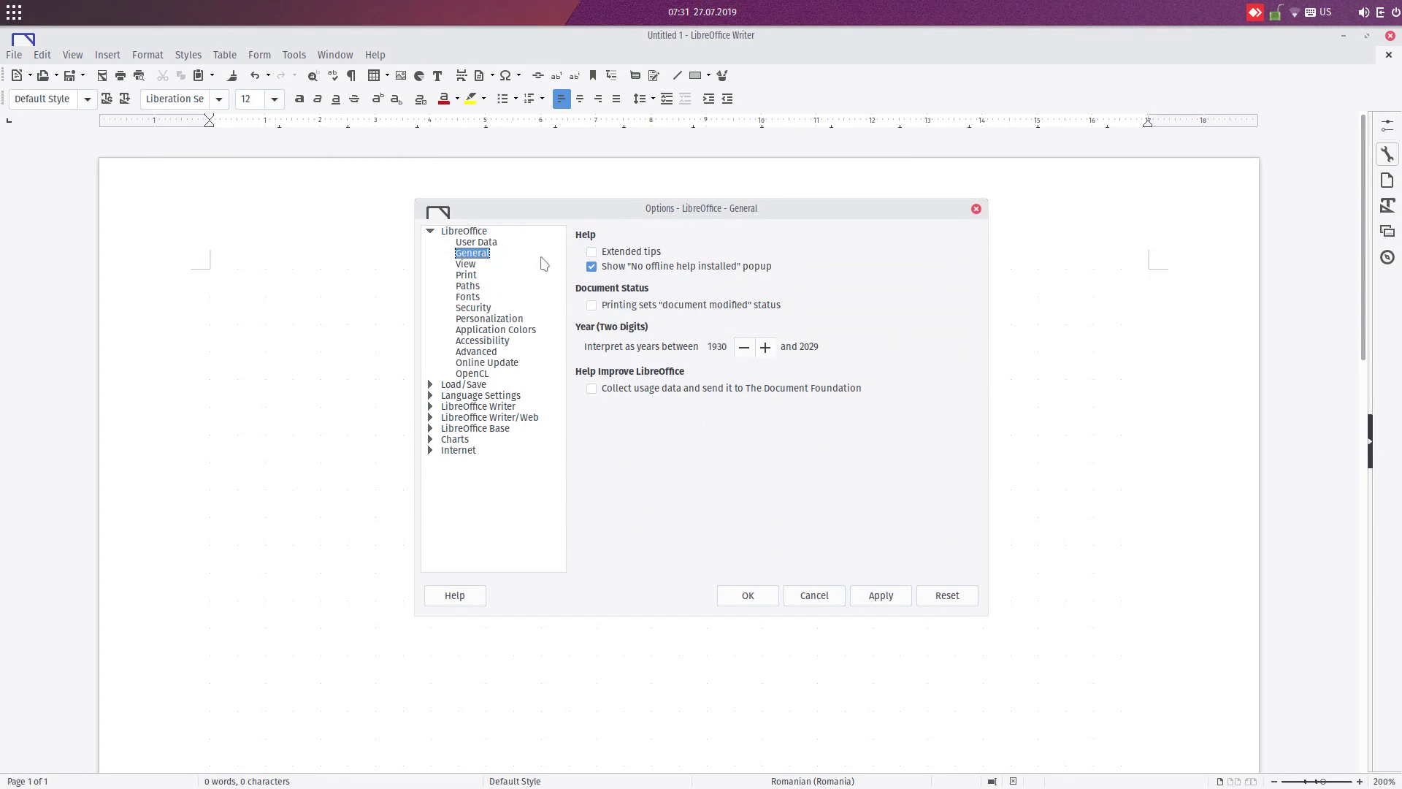
left_click(468, 268)
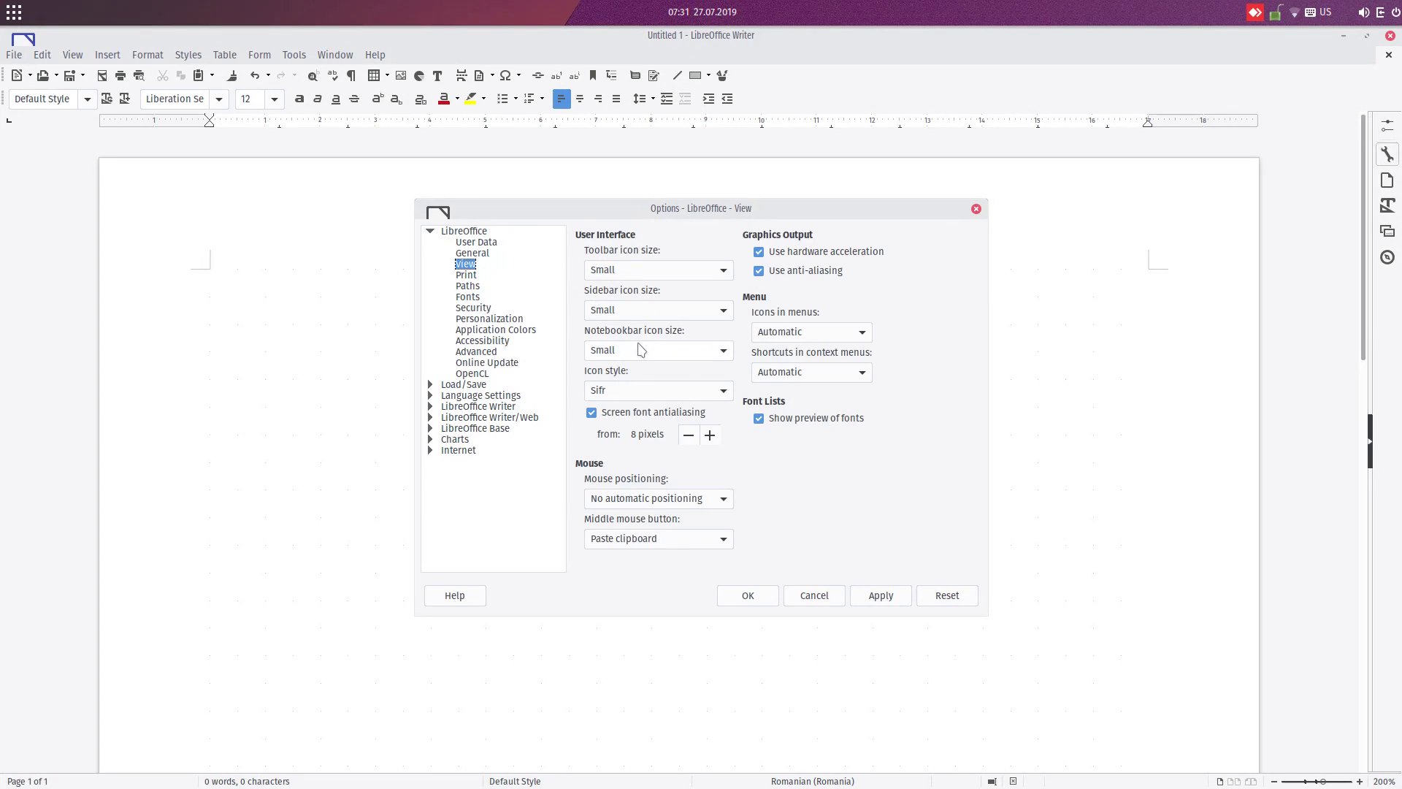
left_click(471, 276)
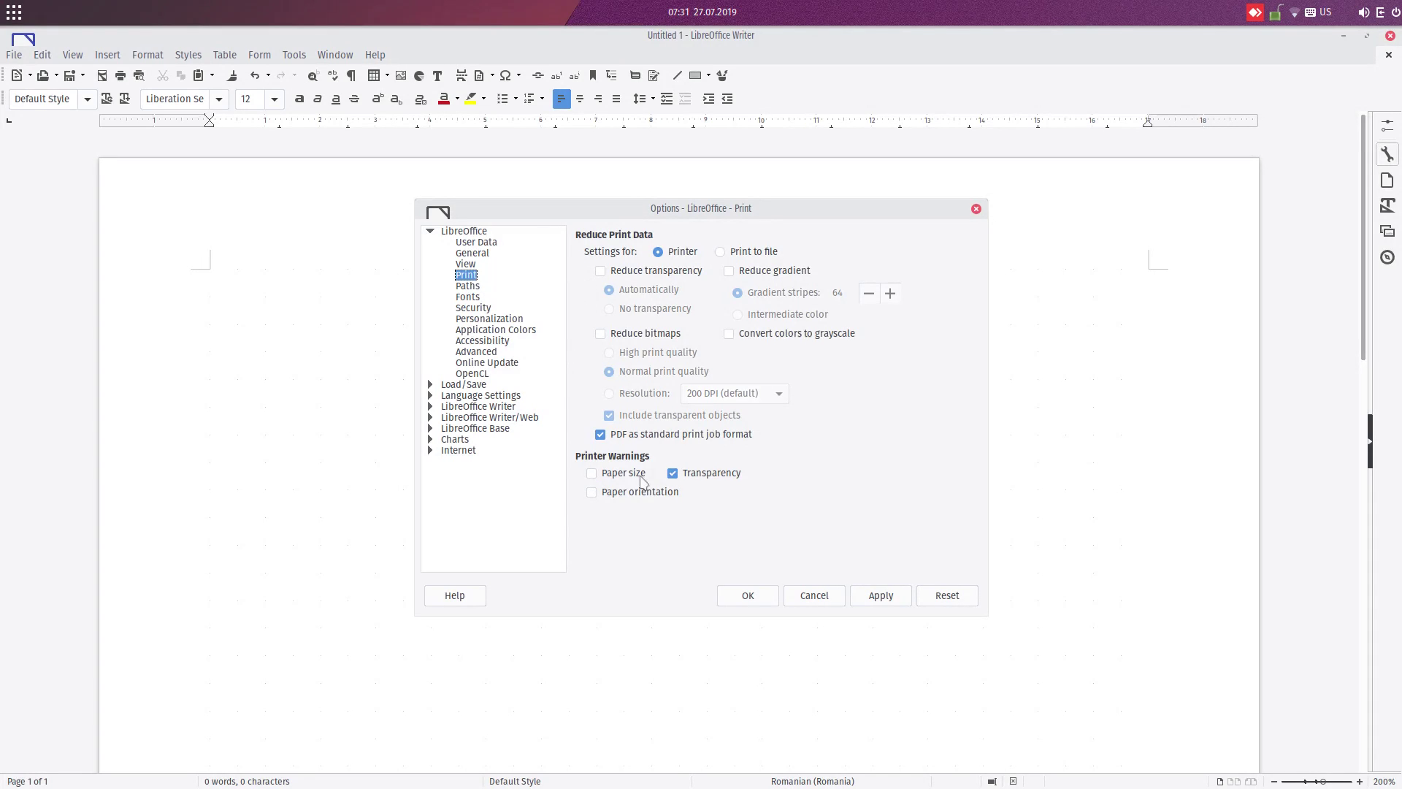
left_click(467, 287)
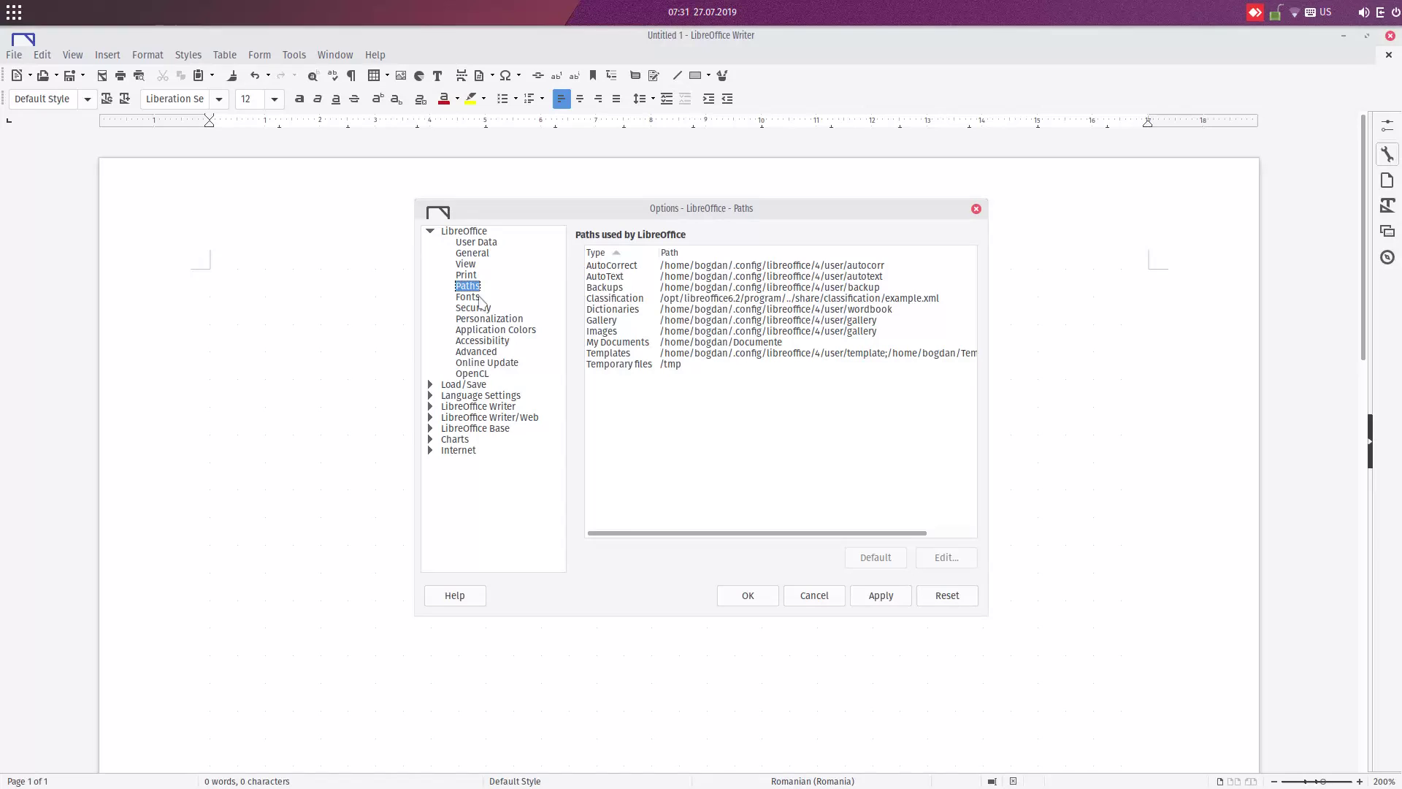
left_click(476, 299)
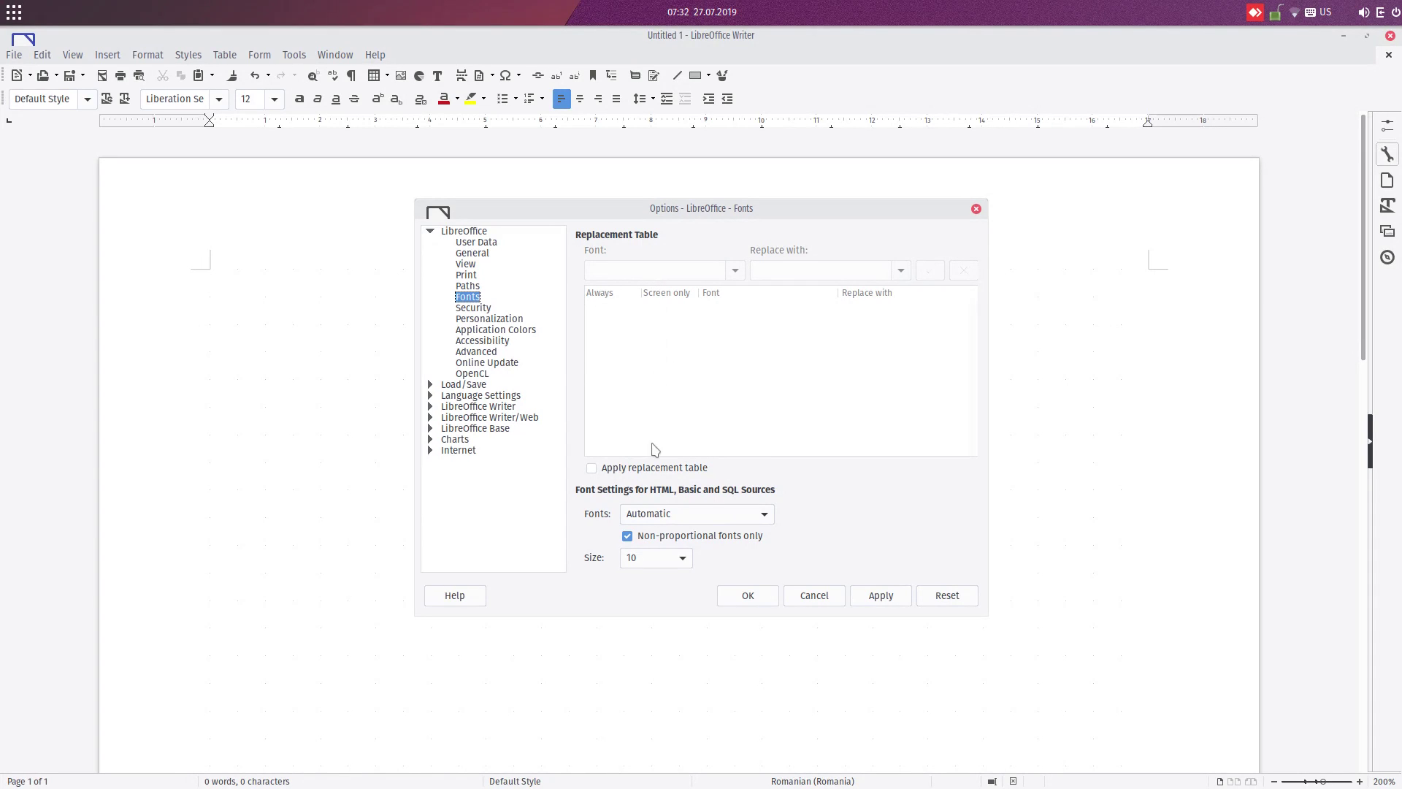
left_click(504, 309)
left_click(473, 299)
Close Options, type 'test' in the document, and save it as test.odt in the LibreOffice folder
left_click(759, 593)
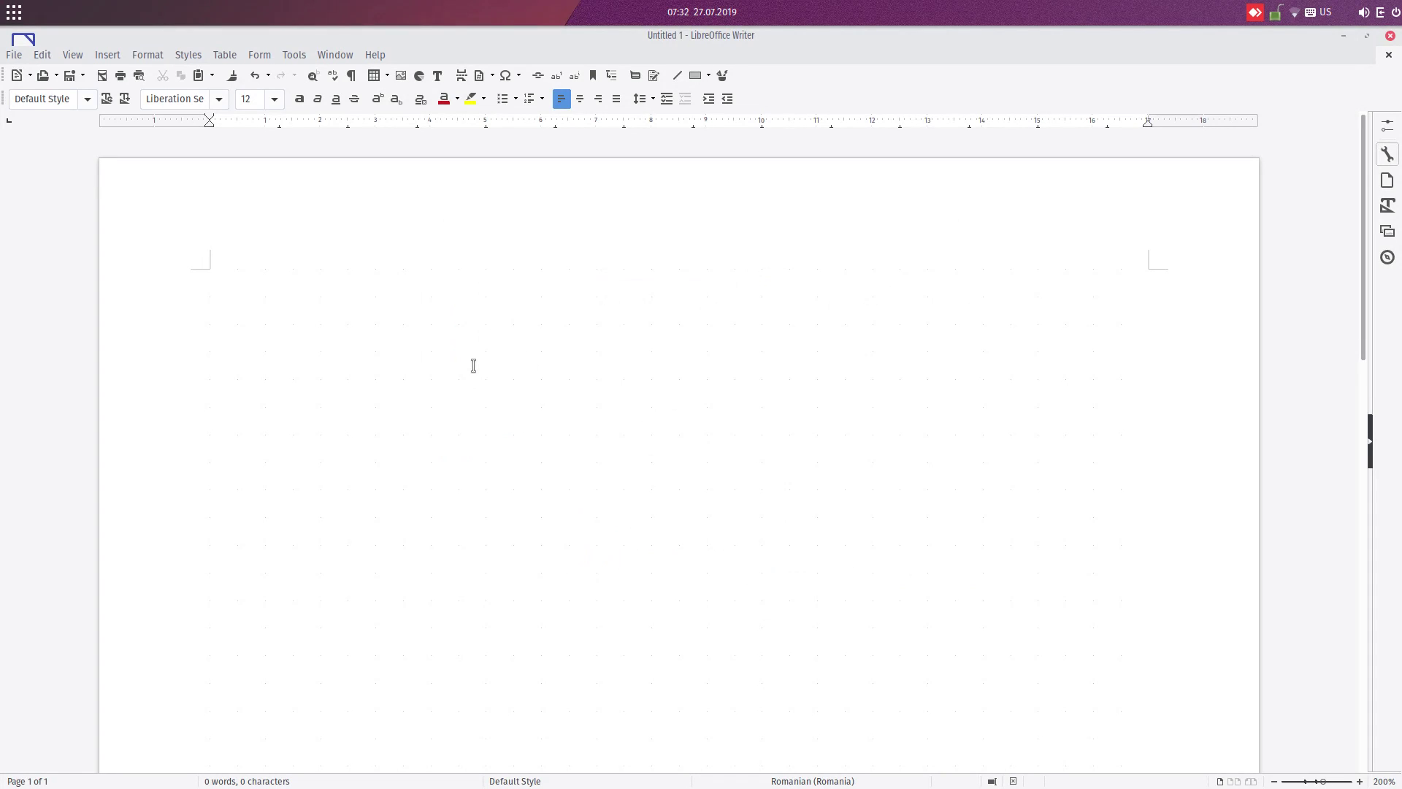
type("test")
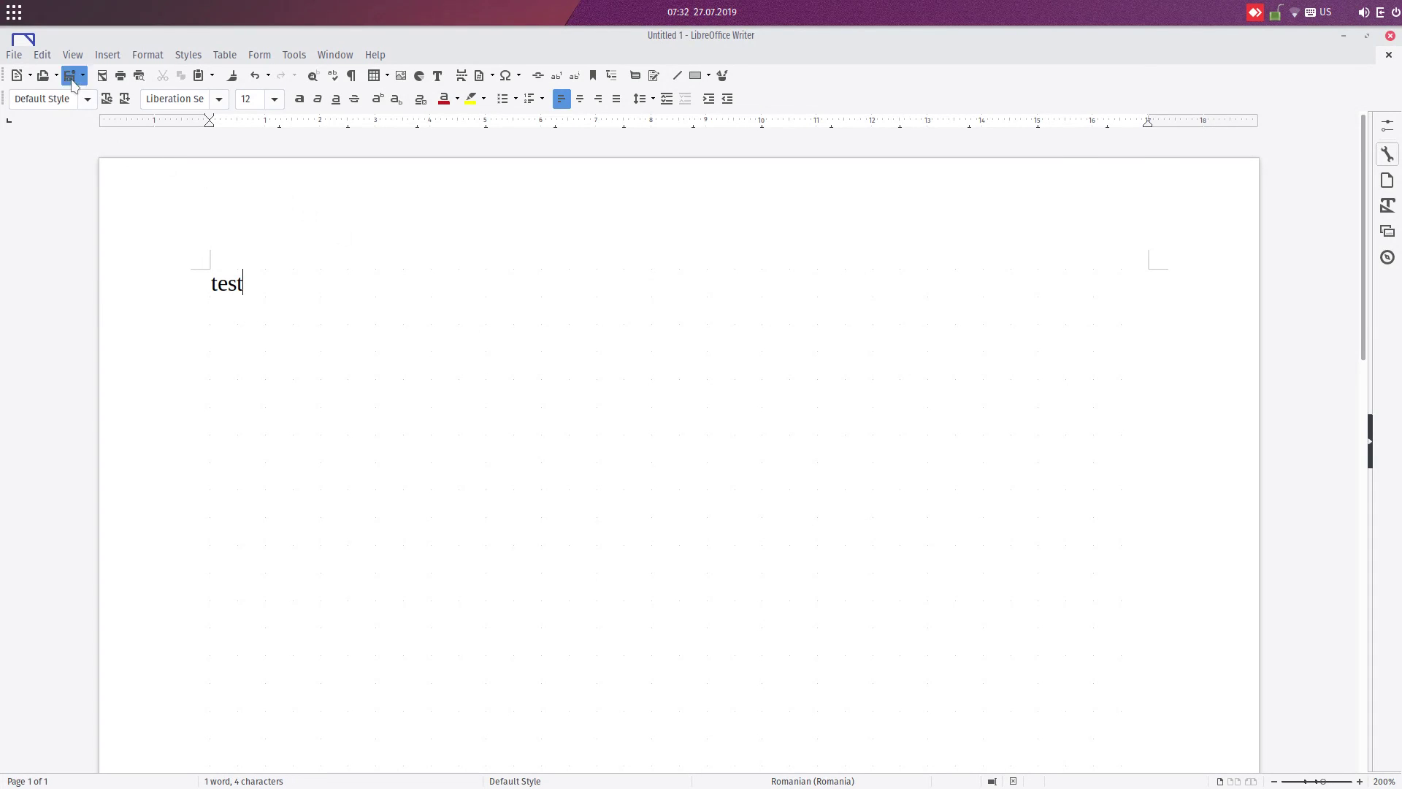
left_click(70, 75)
left_click(292, 308)
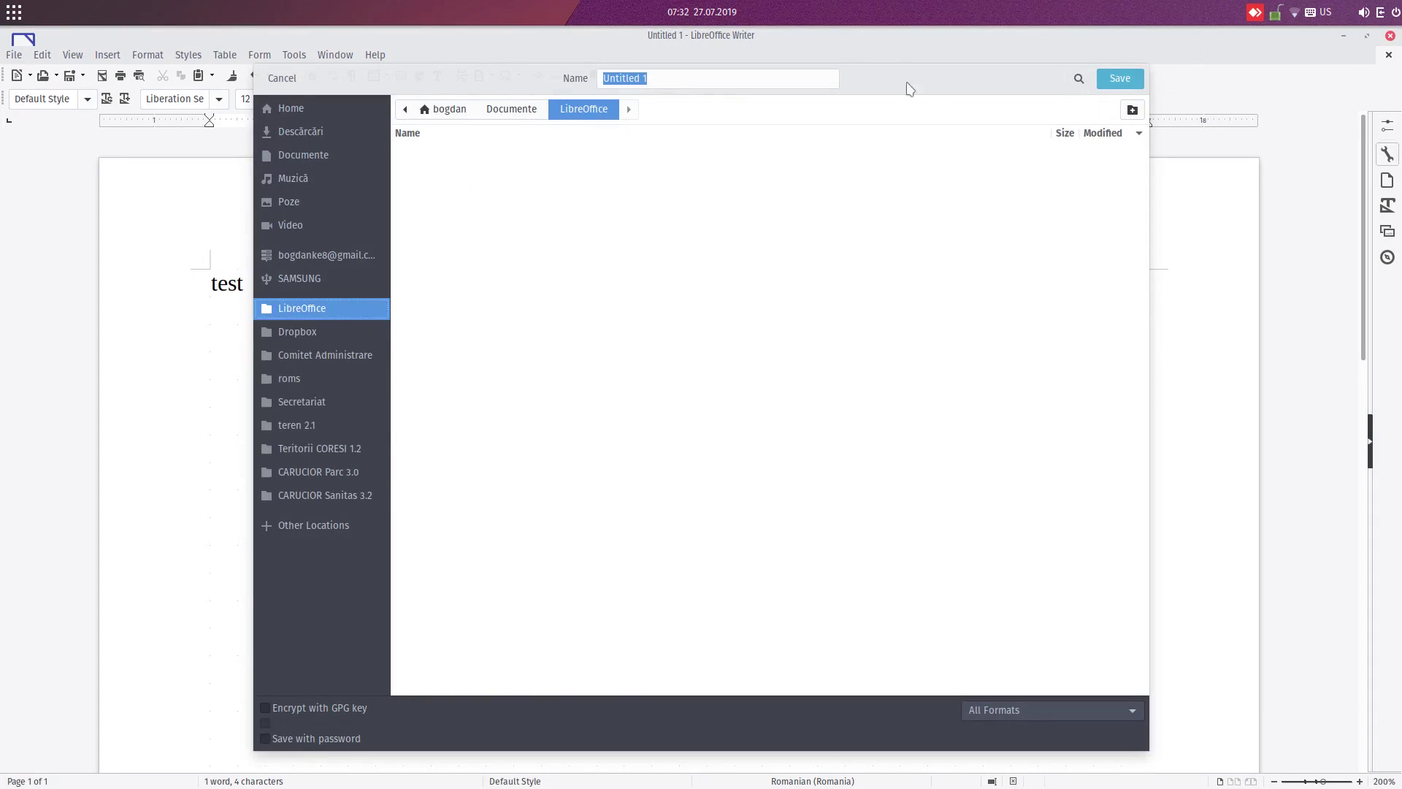
type("test")
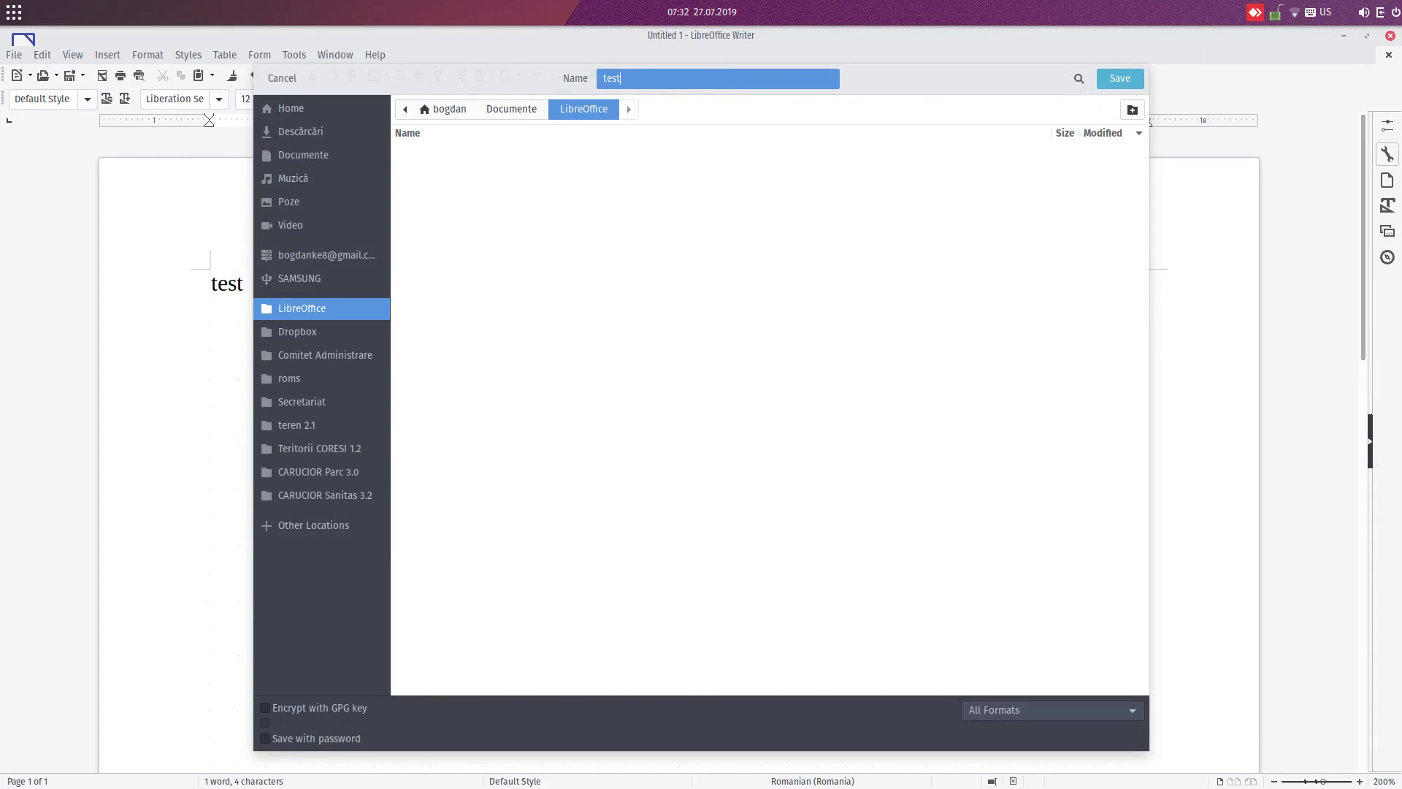
key("Return")
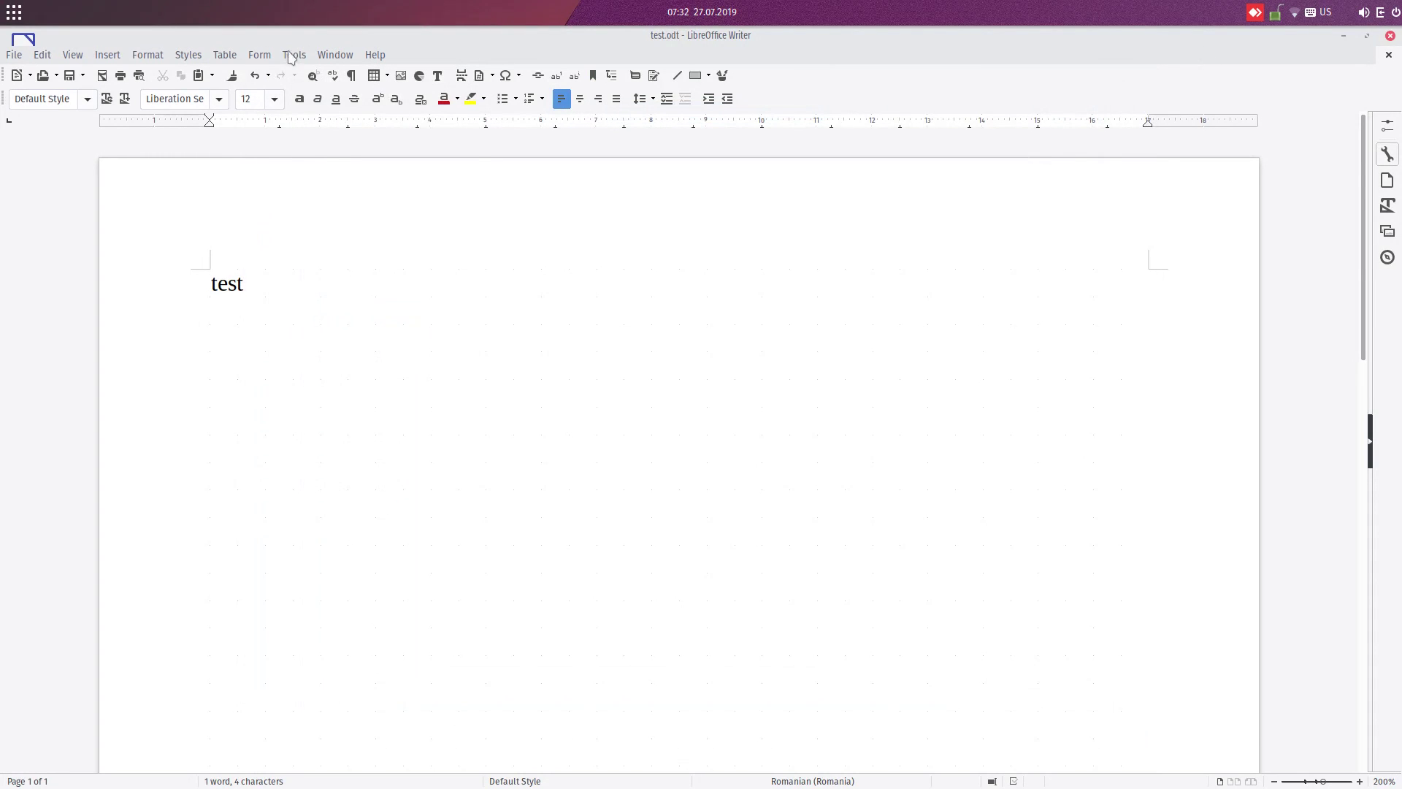
Reopen Options, cancel without changes, and select the word 'test' in the document
left_click(294, 55)
left_click(360, 492)
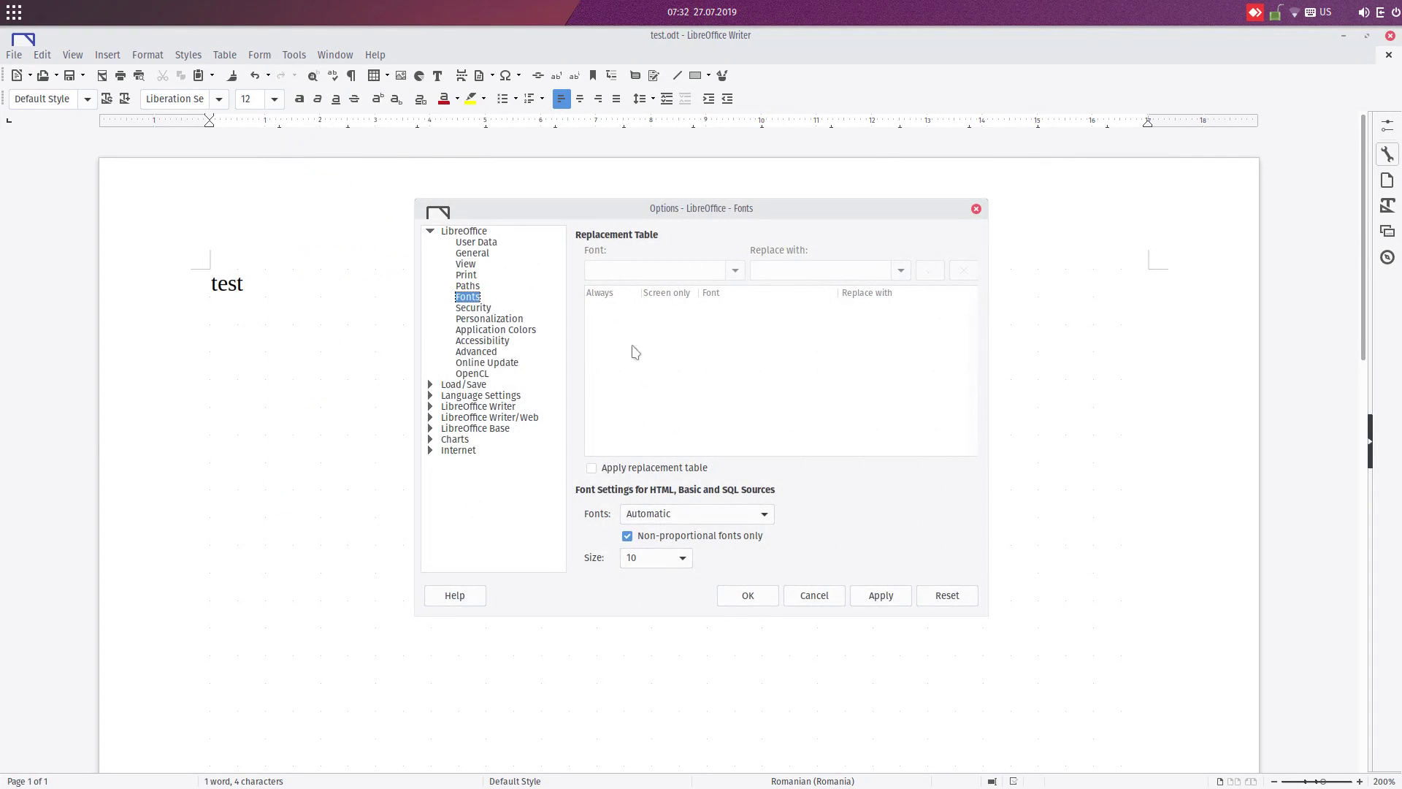
left_click(476, 308)
left_click(471, 297)
left_click(802, 595)
left_click_drag(254, 283, 210, 276)
On the Fonts options page, turn on the Apply replacement table option
left_click(294, 55)
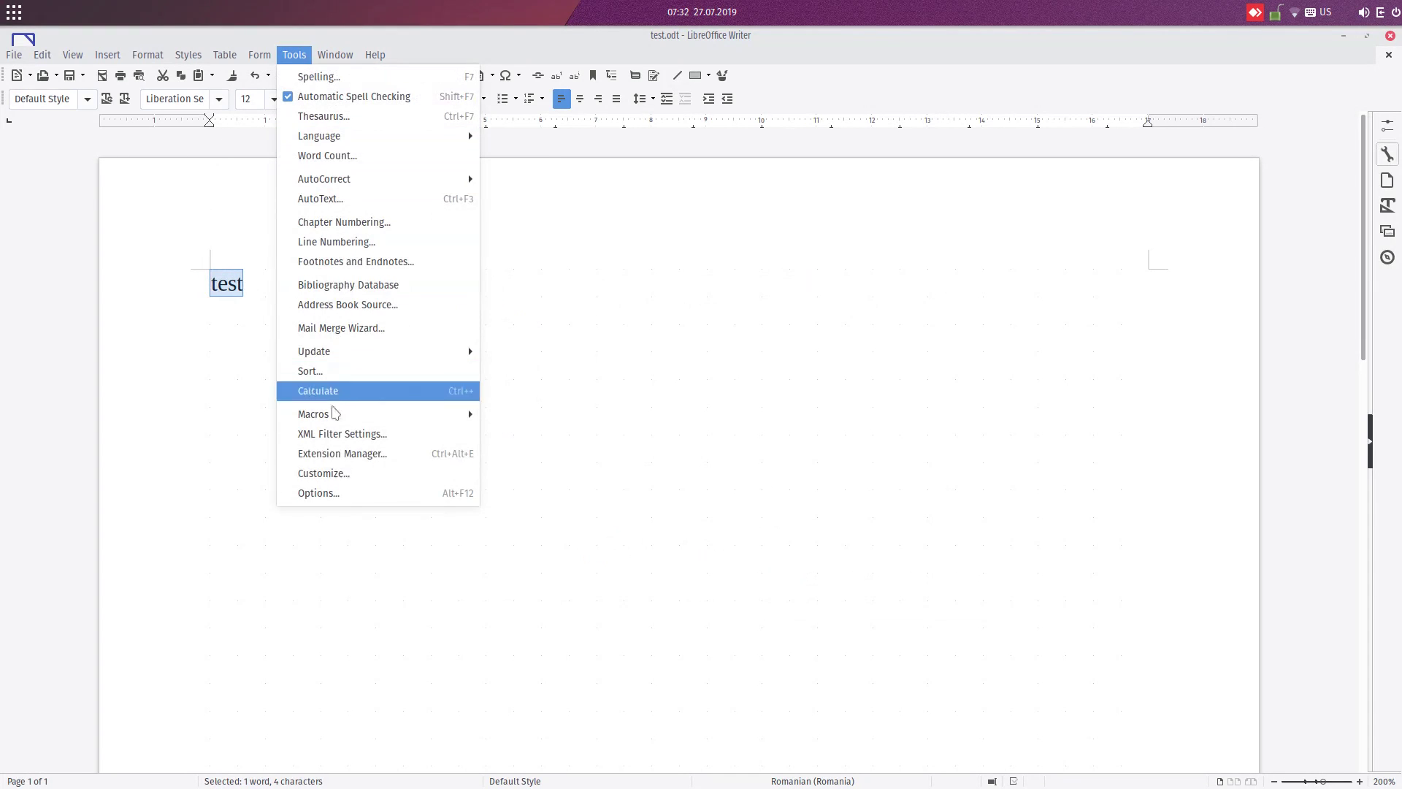
left_click(339, 501)
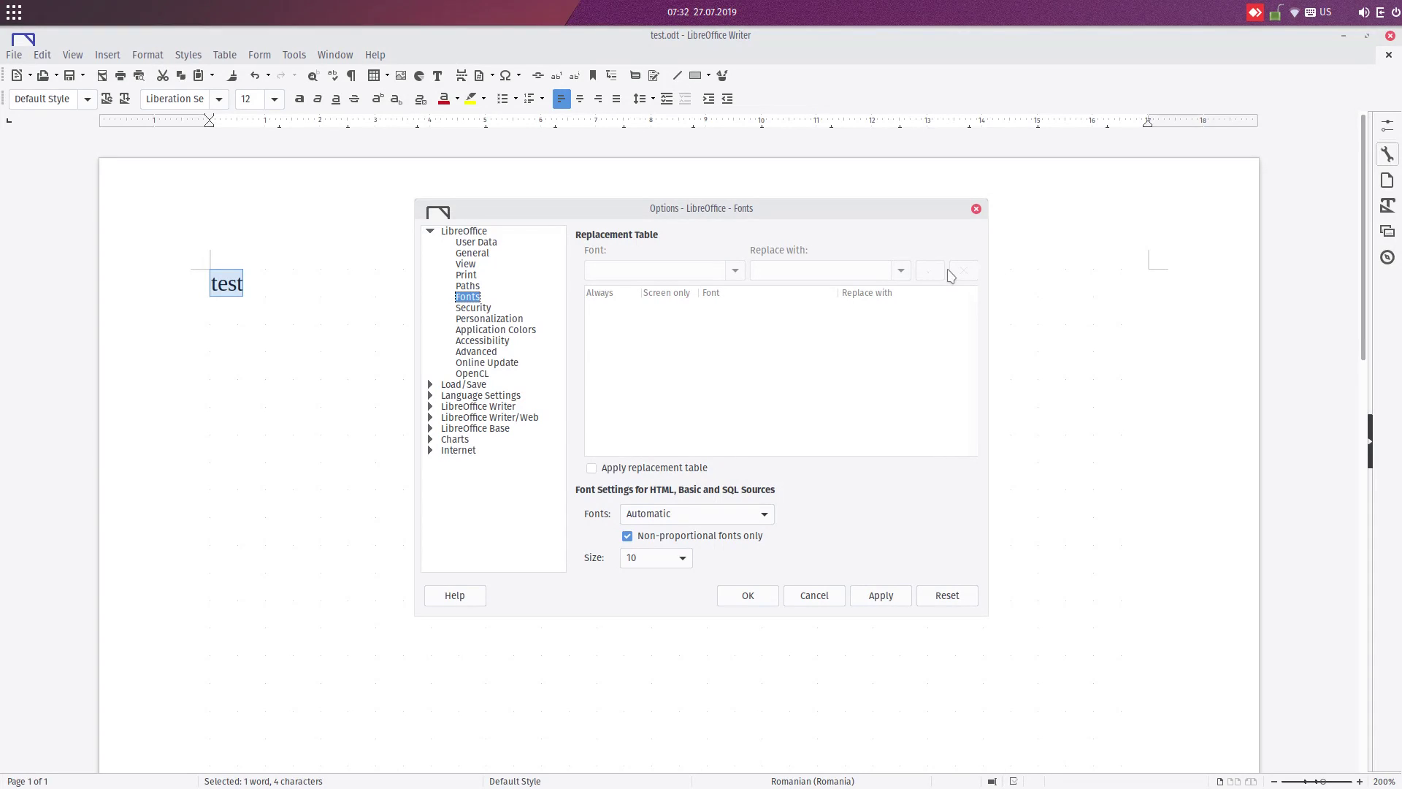
left_click(720, 513)
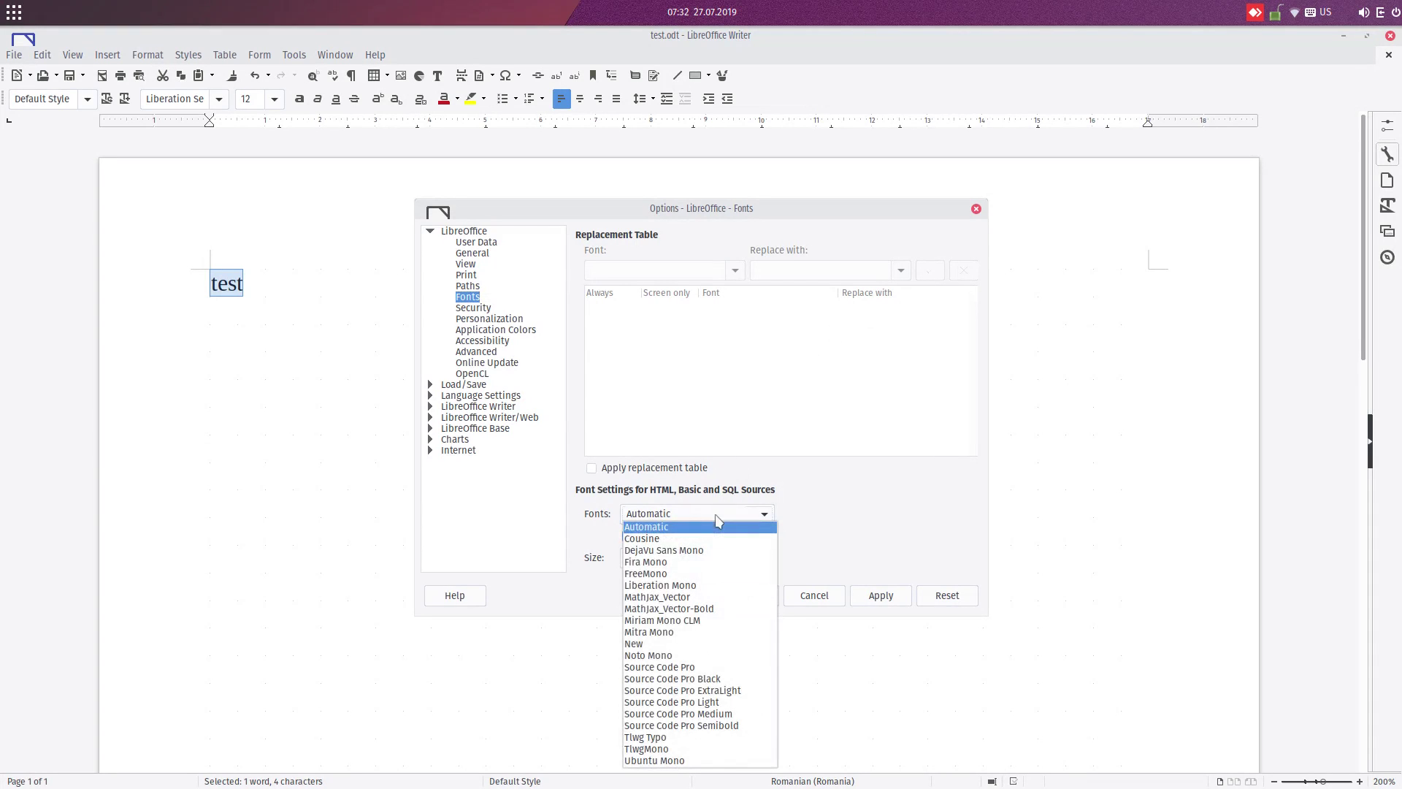
left_click(673, 467)
left_click(672, 467)
left_click(732, 272)
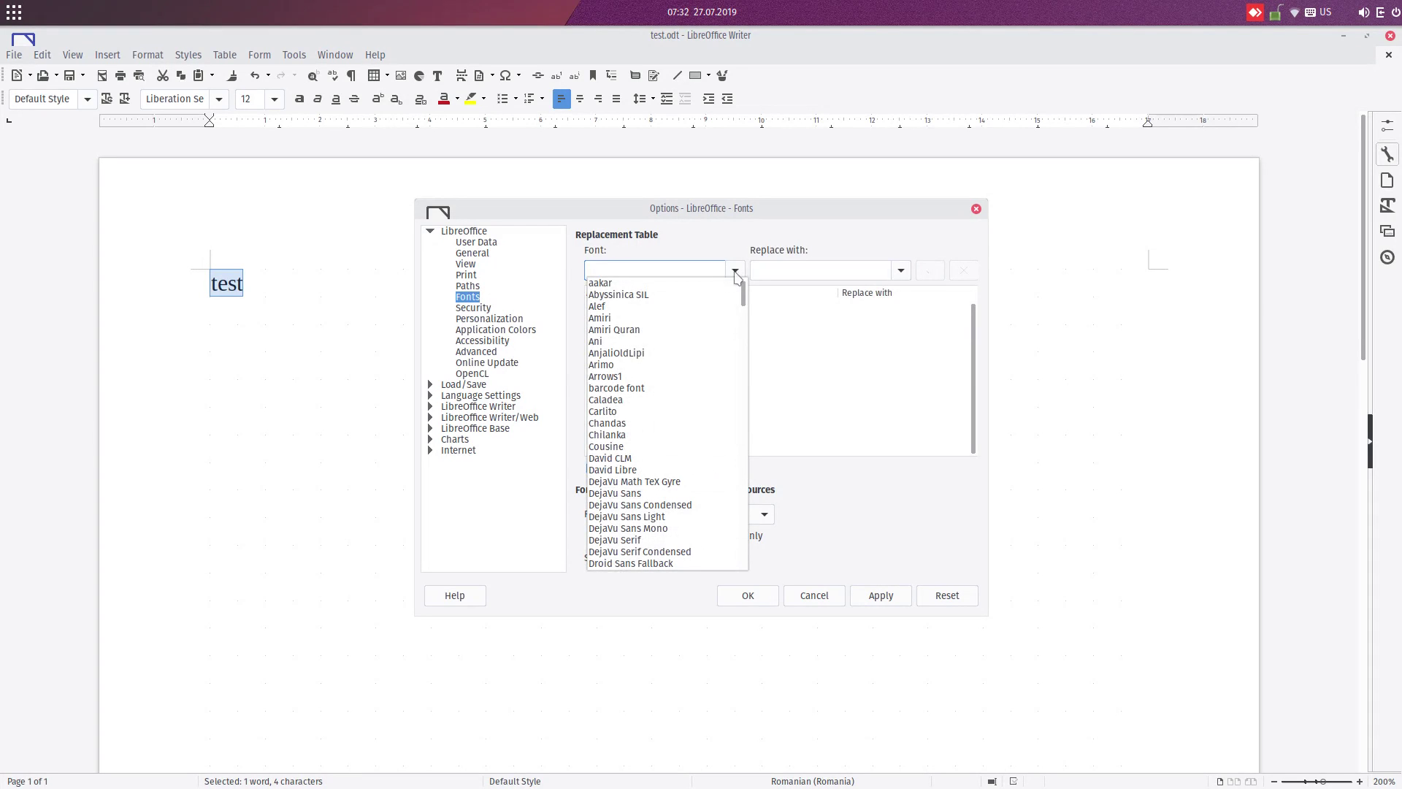
left_click(735, 273)
left_click(735, 272)
left_click(735, 272)
left_click(735, 273)
left_click(692, 271)
Add a Times → Serif replacement rule and set it to screen only
type("Times")
key("Tab")
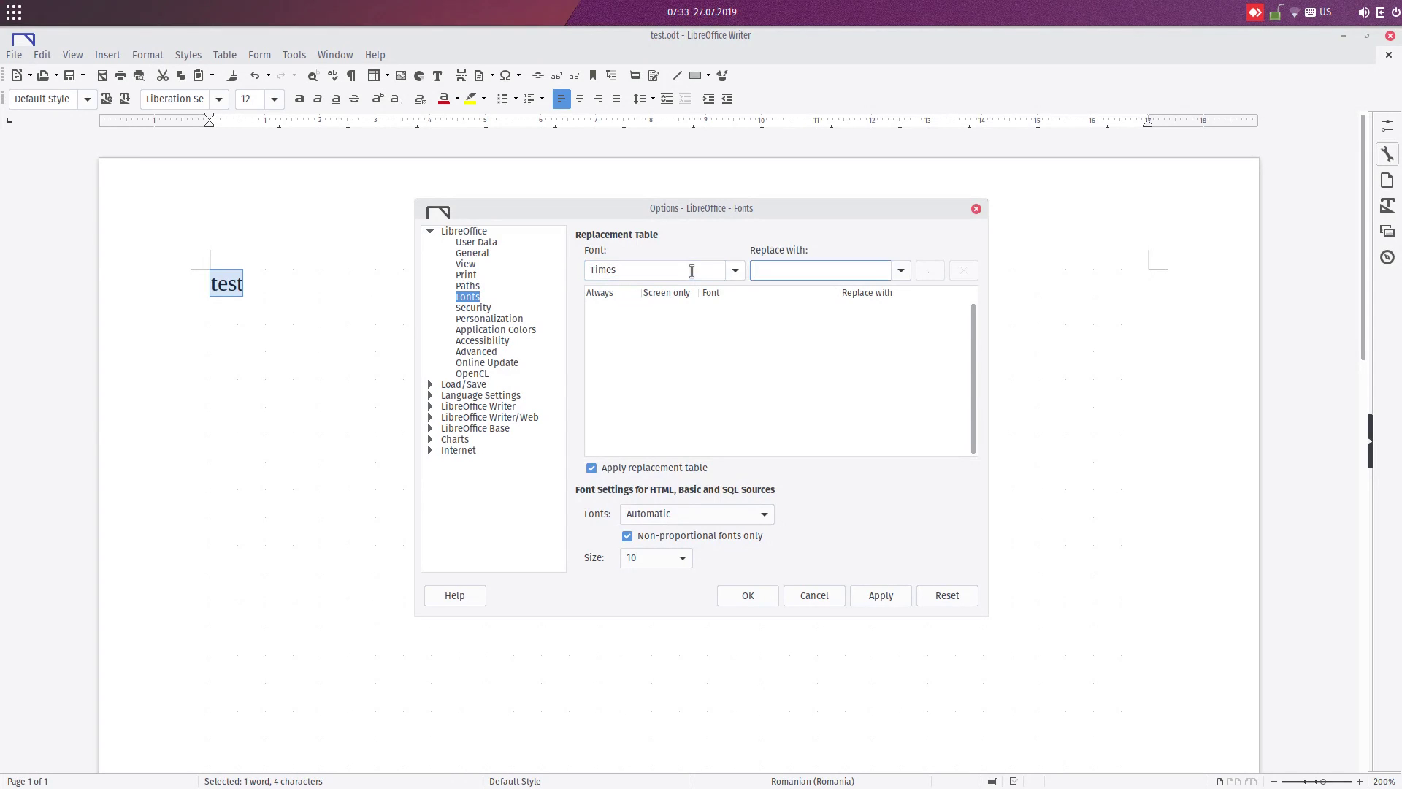
left_click(901, 272)
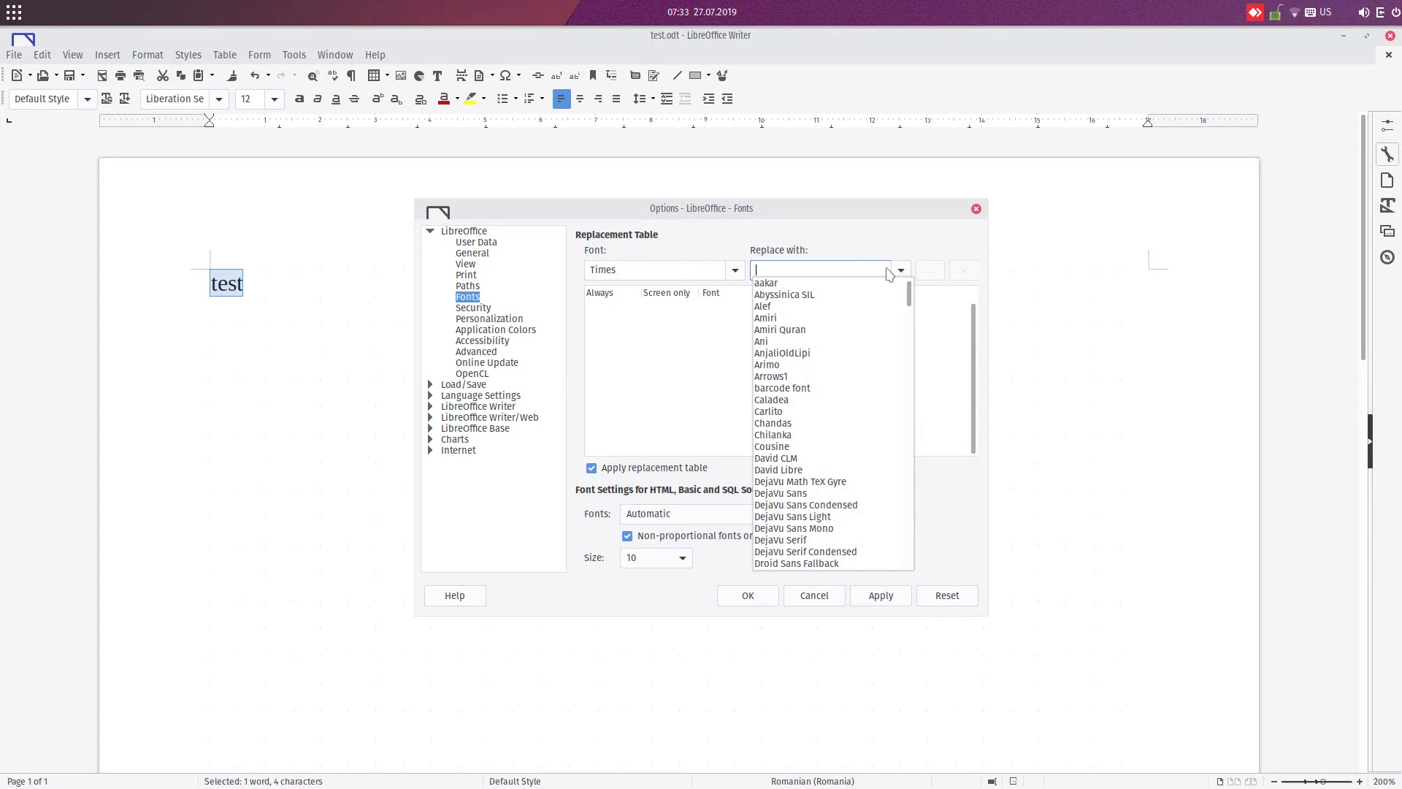
left_click(879, 269)
type("Serif")
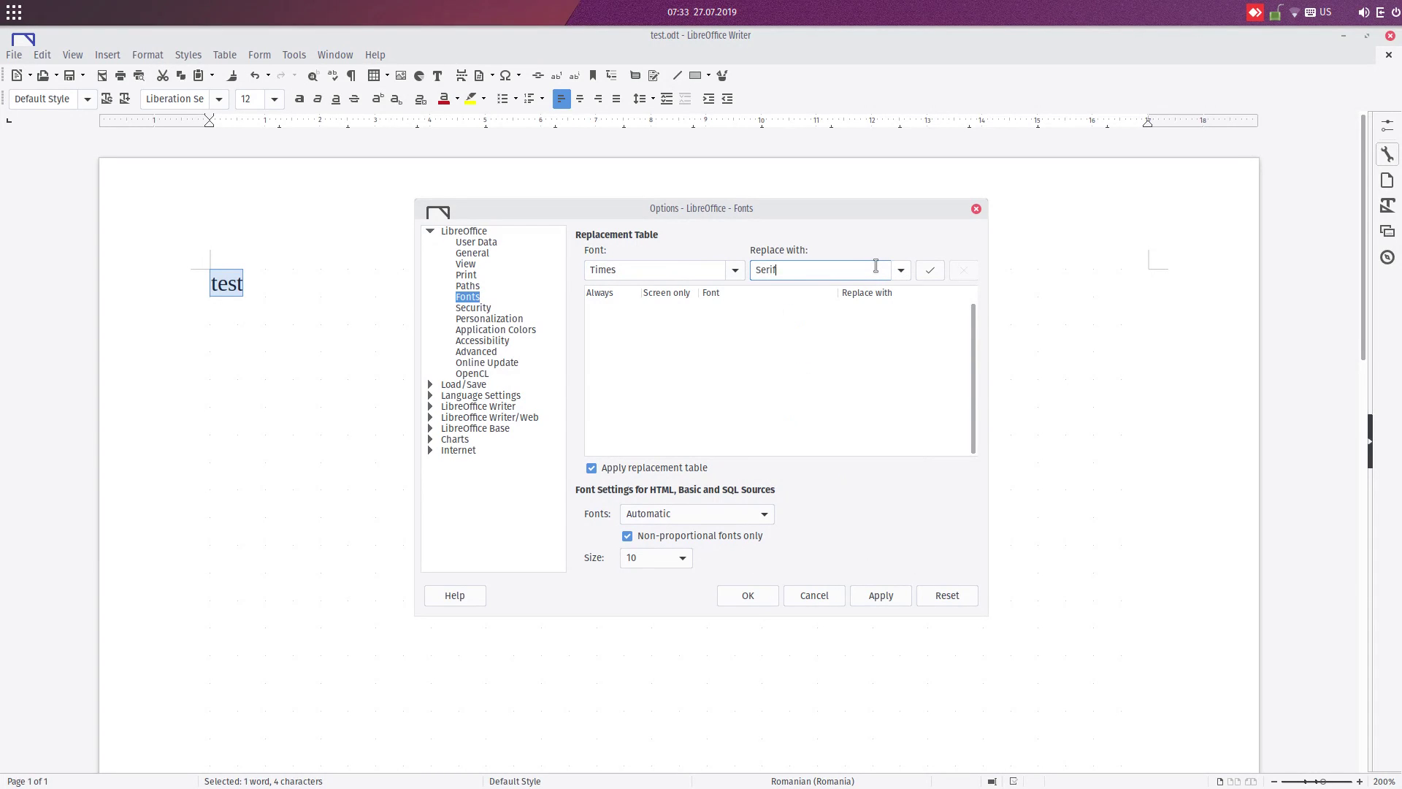
left_click(930, 271)
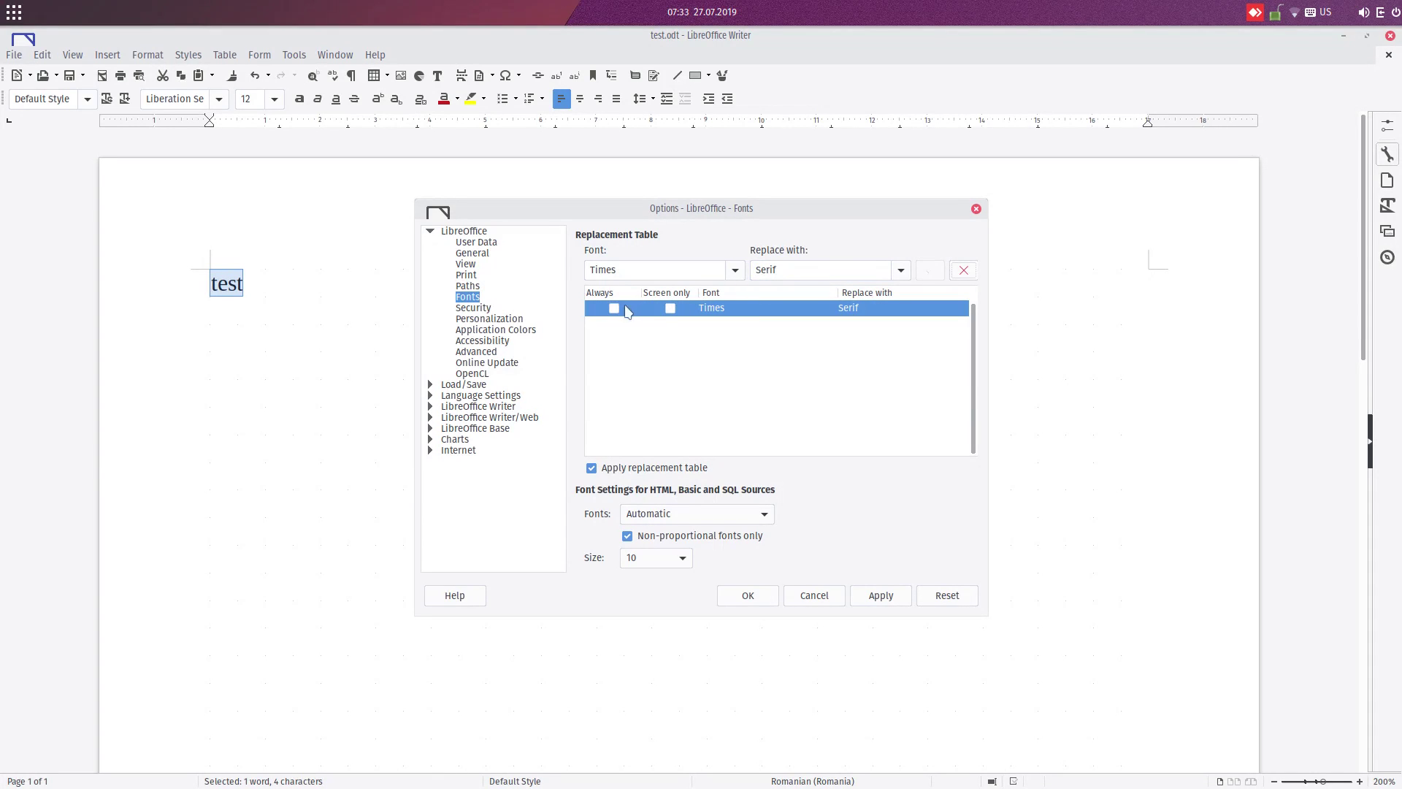
left_click(669, 309)
Add an Arial → Sans replacement rule set to both Always and Screen only
double_click(714, 271)
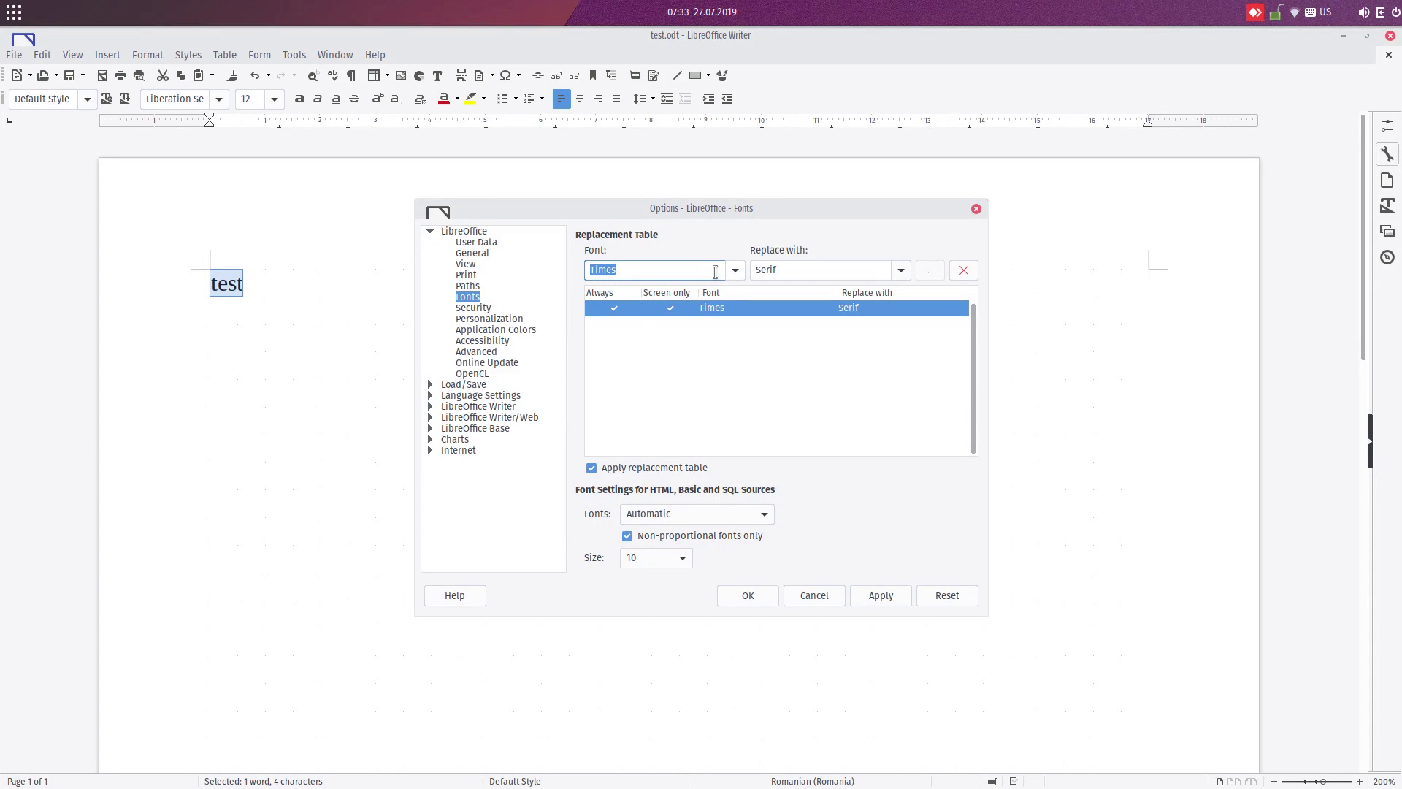
type("aria")
key("Tab")
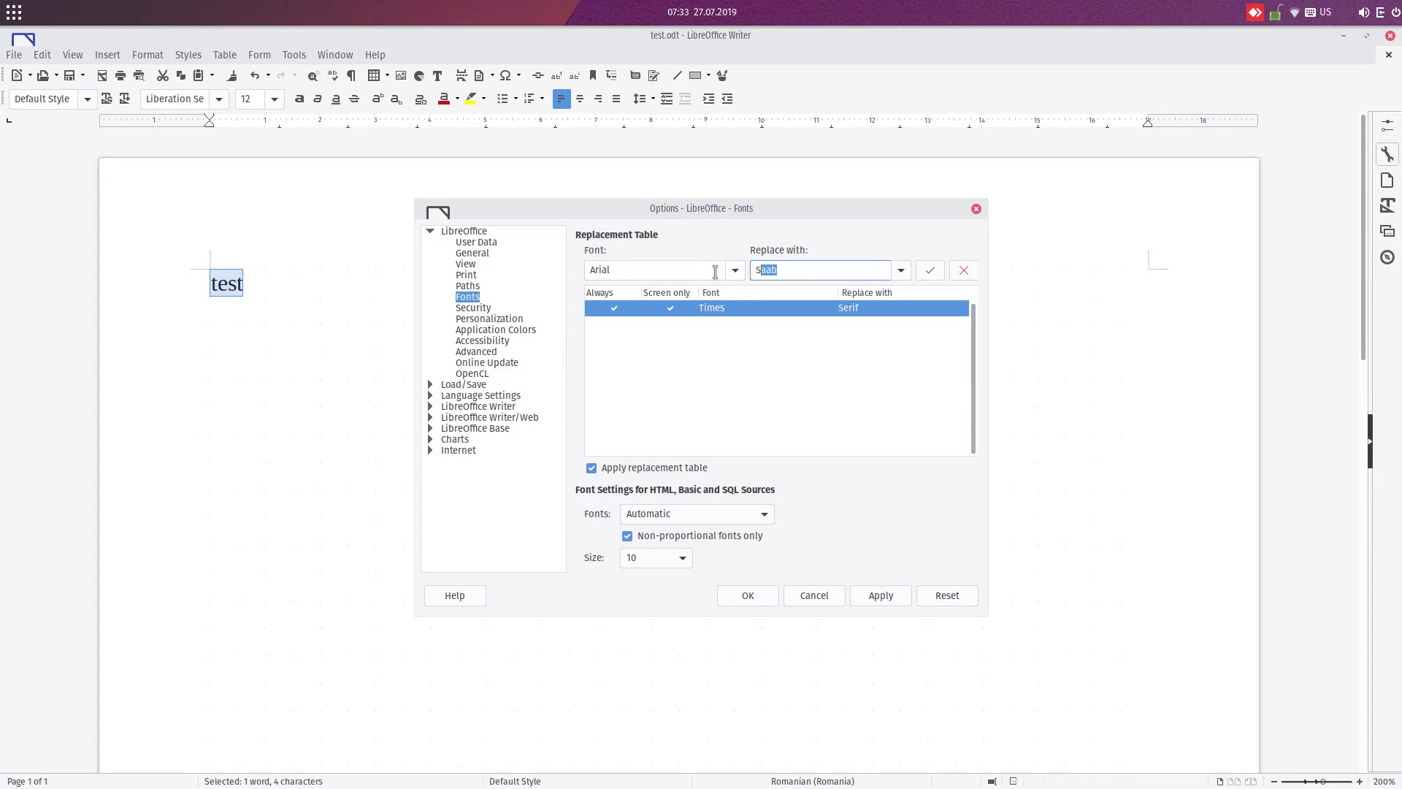
type("Sans")
left_click(929, 270)
left_click(614, 308)
left_click(670, 308)
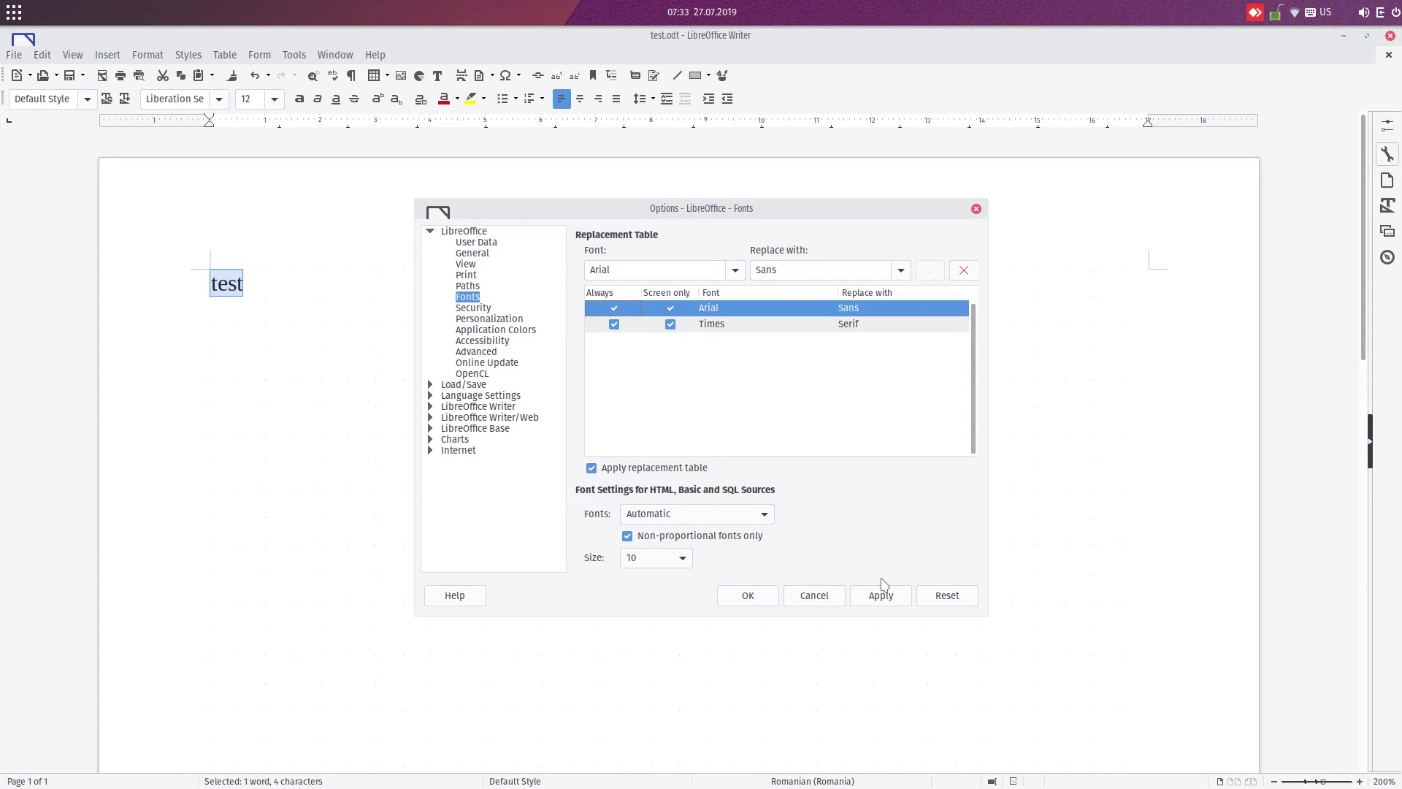
In Security Options and Warnings, add hidden-information warnings for printing and creating PDF files
left_click(487, 310)
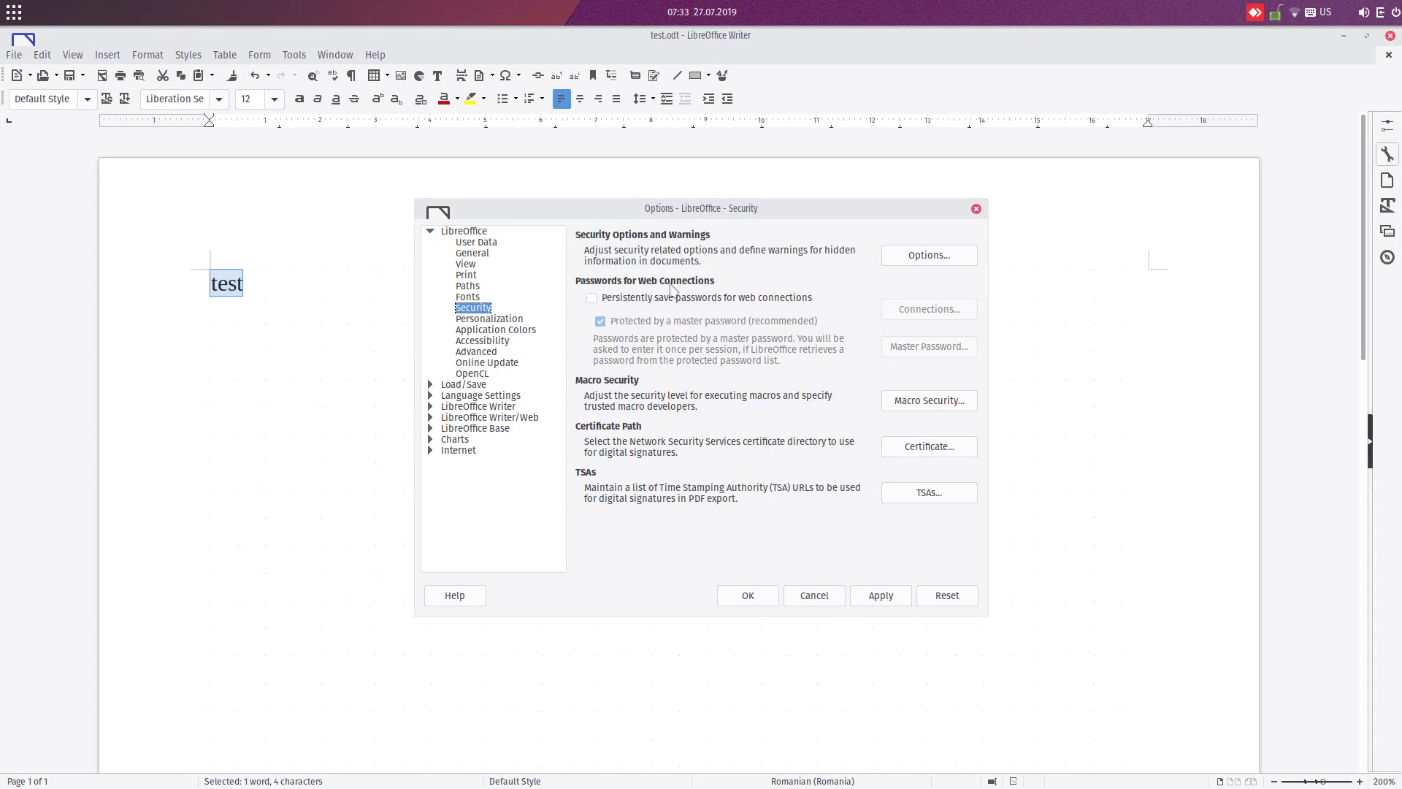
left_click(909, 263)
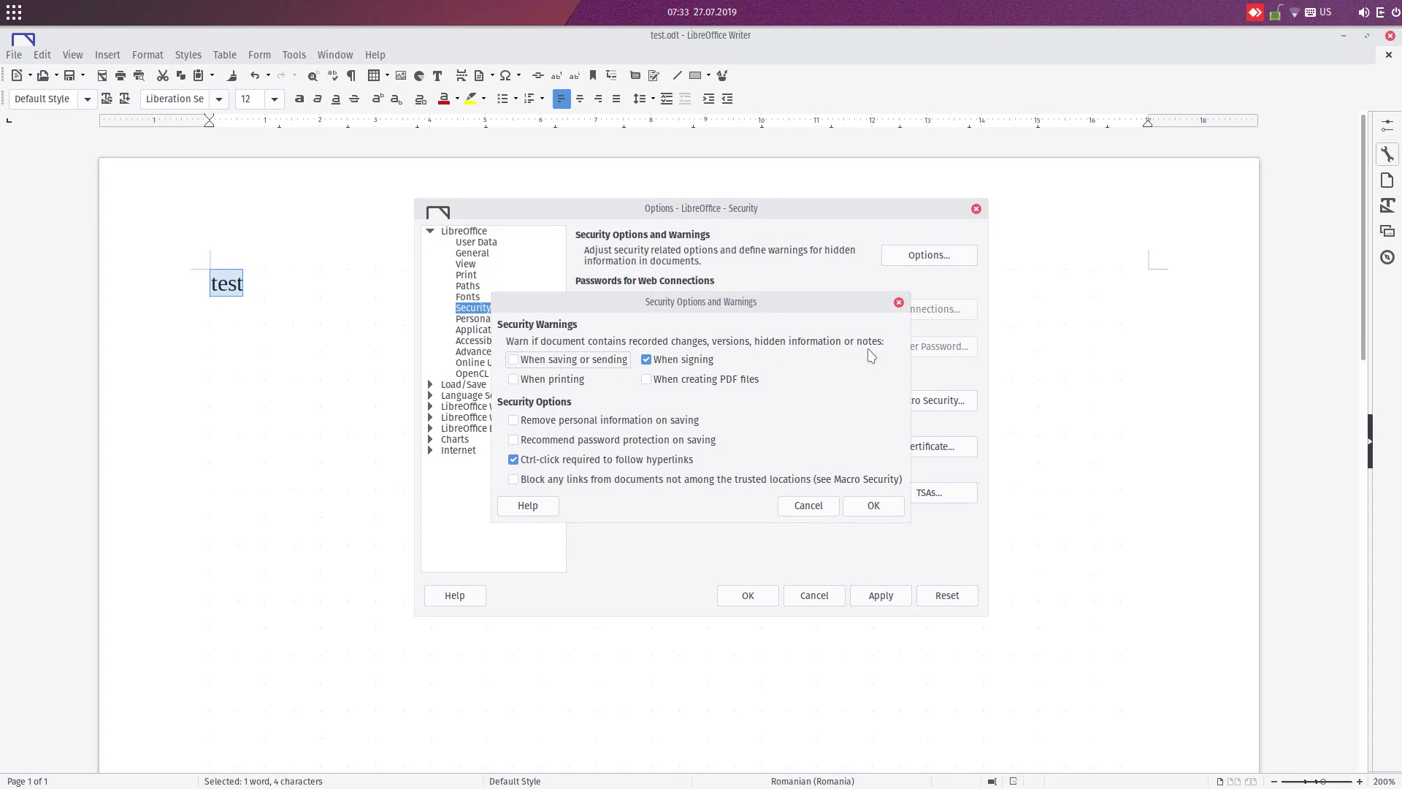
left_click(566, 376)
left_click(662, 385)
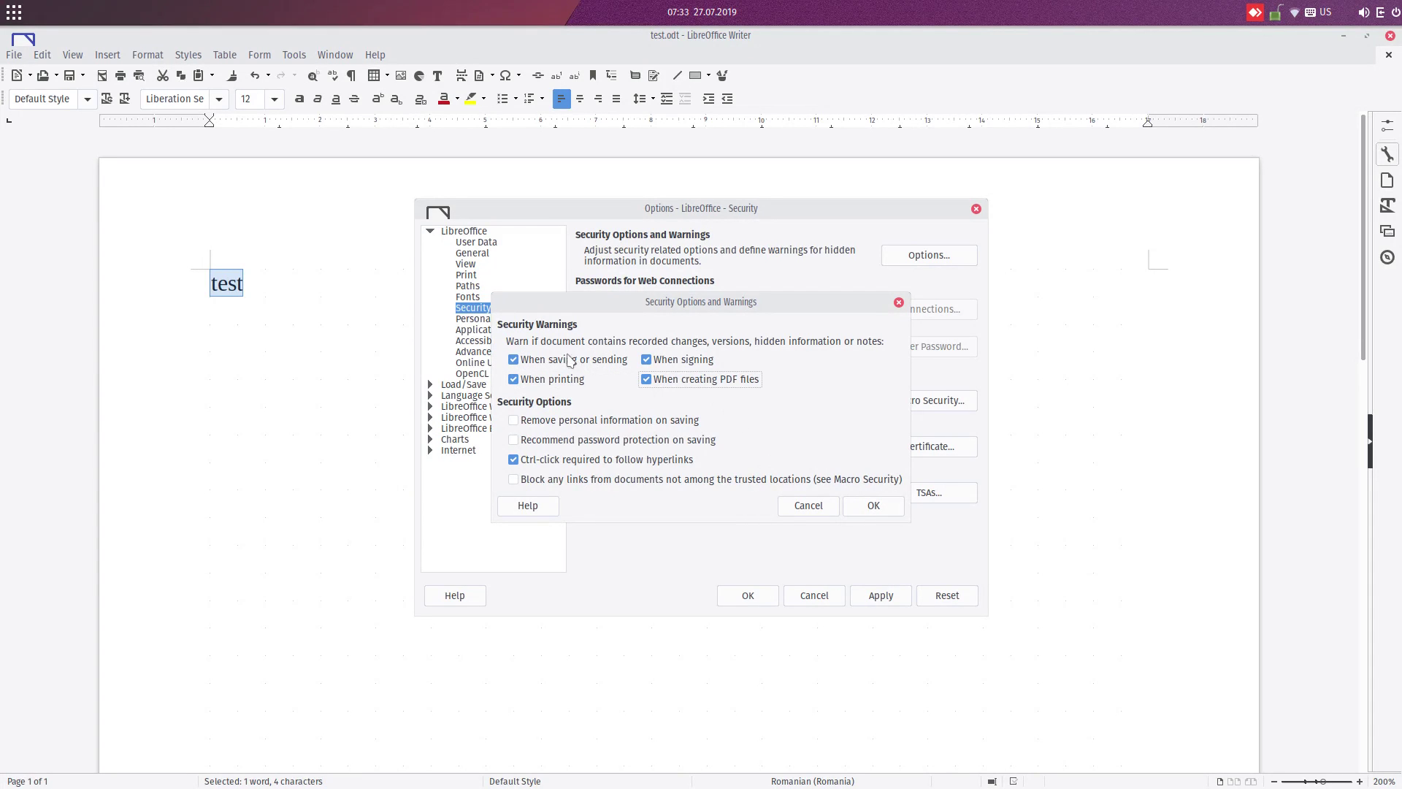
left_click(869, 509)
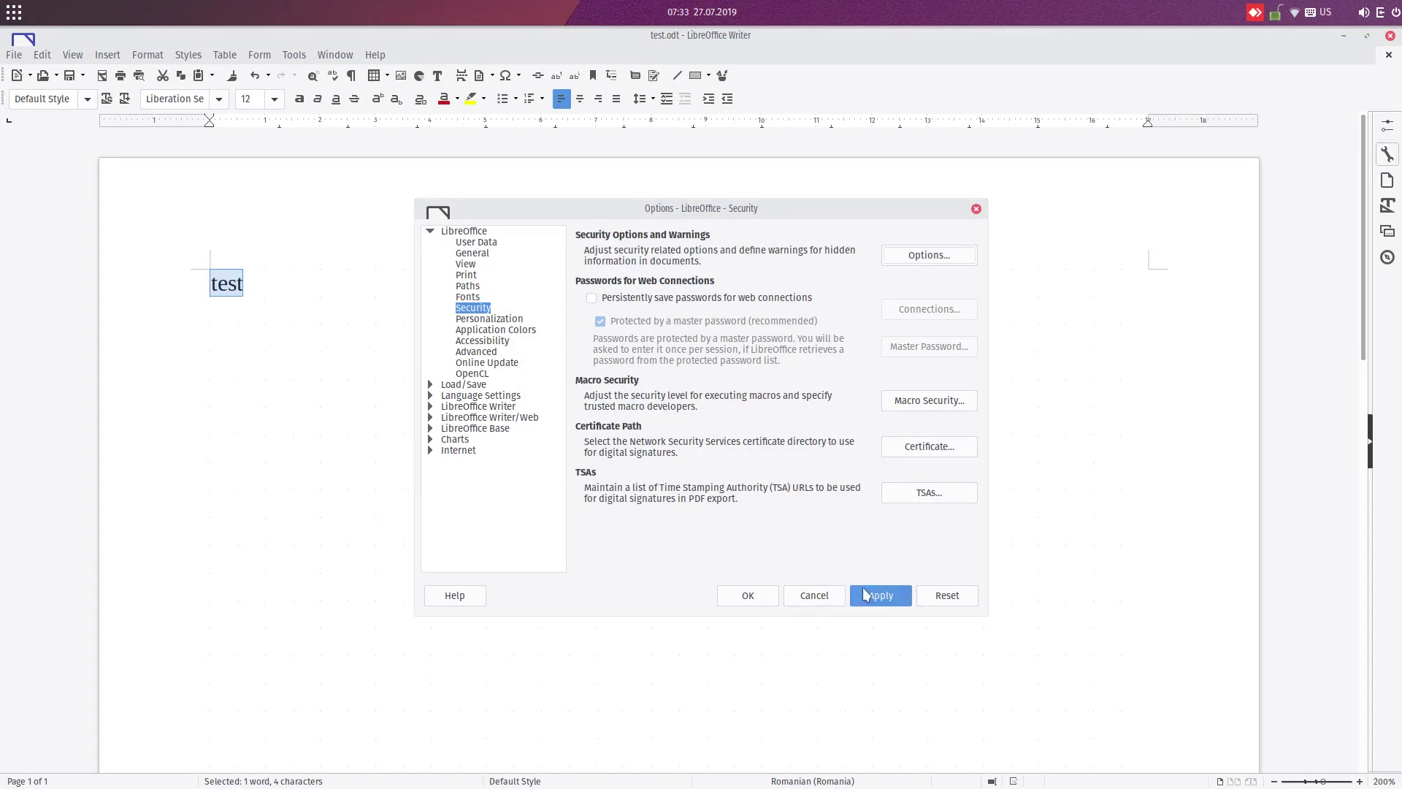
Close Options and attach a comment reading 'sasas' to the word test
left_click(738, 595)
left_click(646, 378)
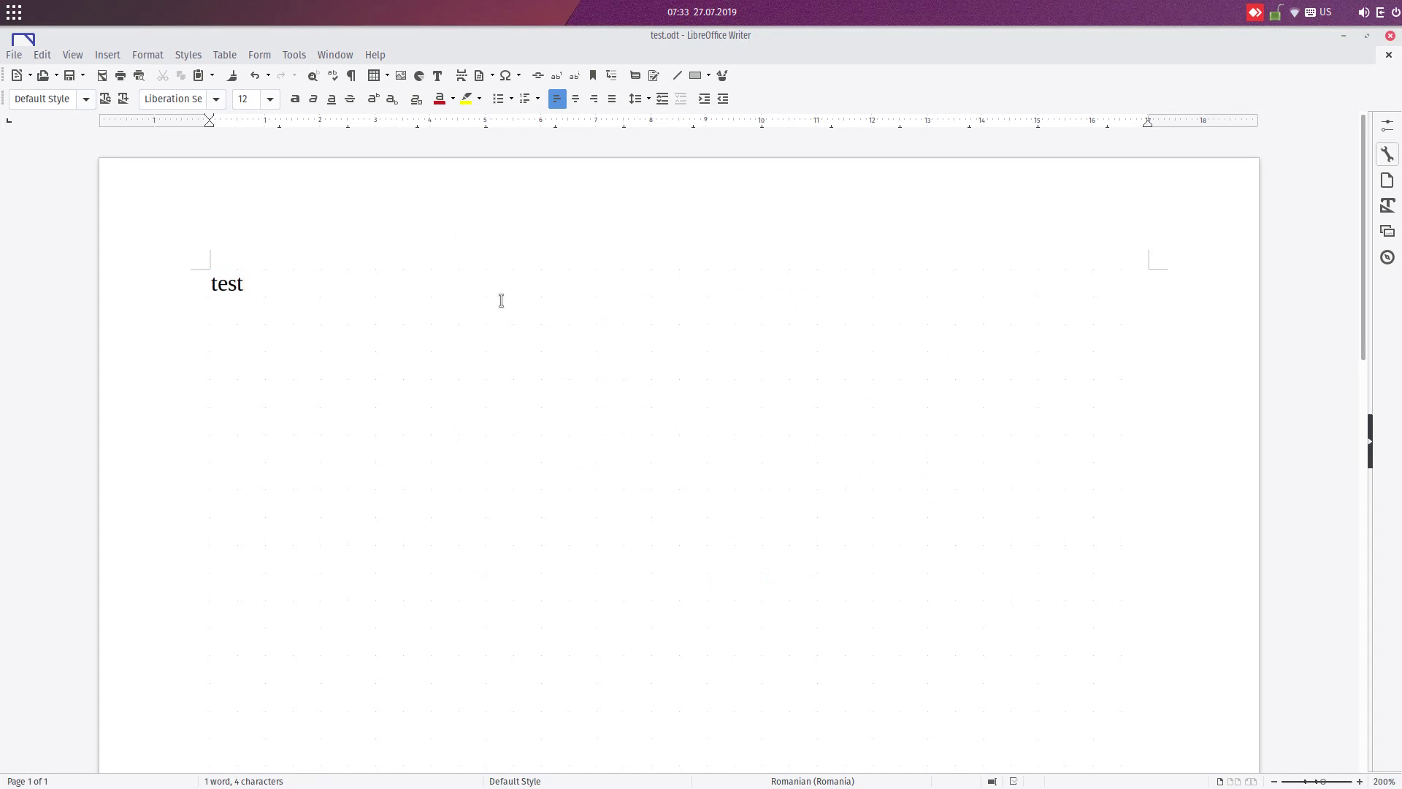
right_click(342, 282)
left_click(714, 243)
left_click(635, 76)
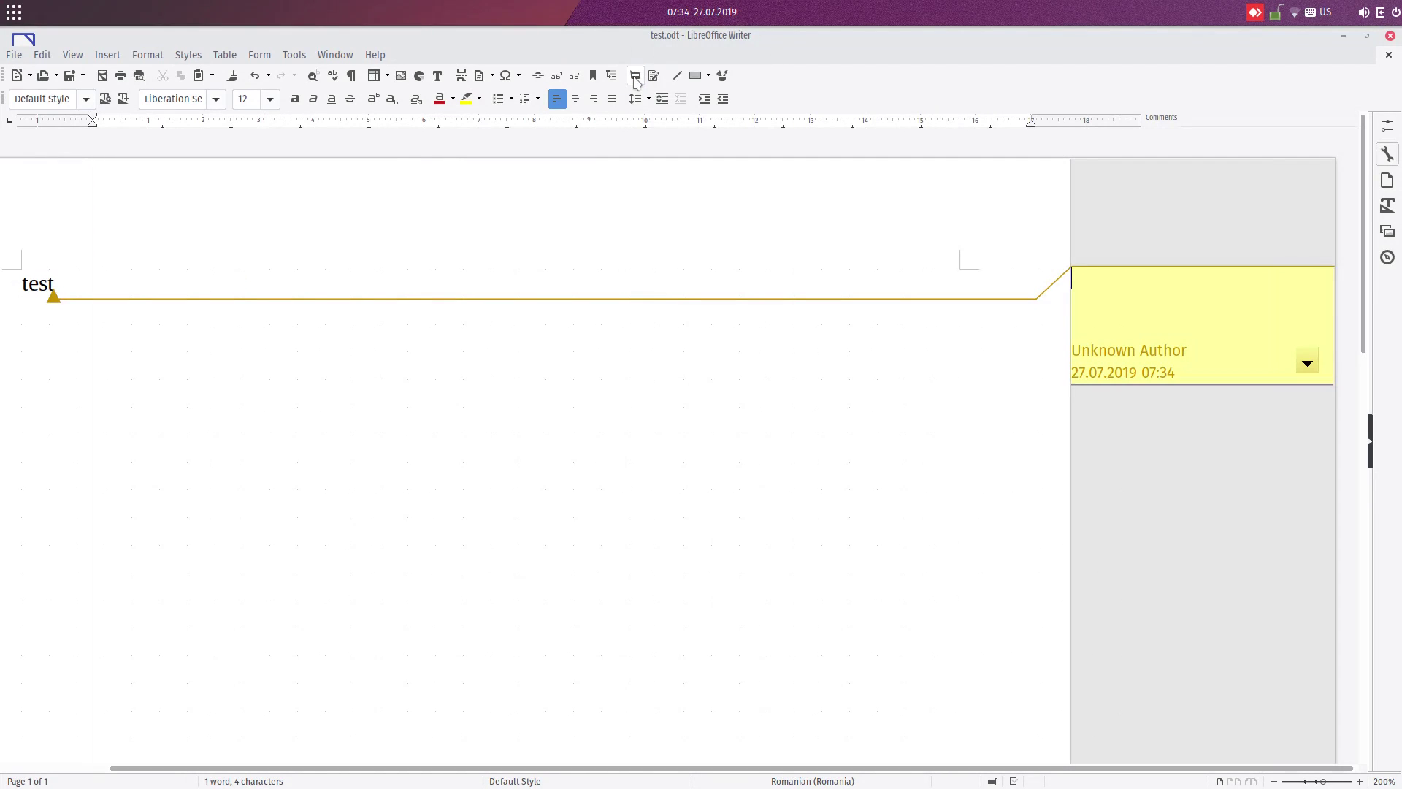
type("sasas")
left_click(736, 341)
scroll(598, 341, "down", 3)
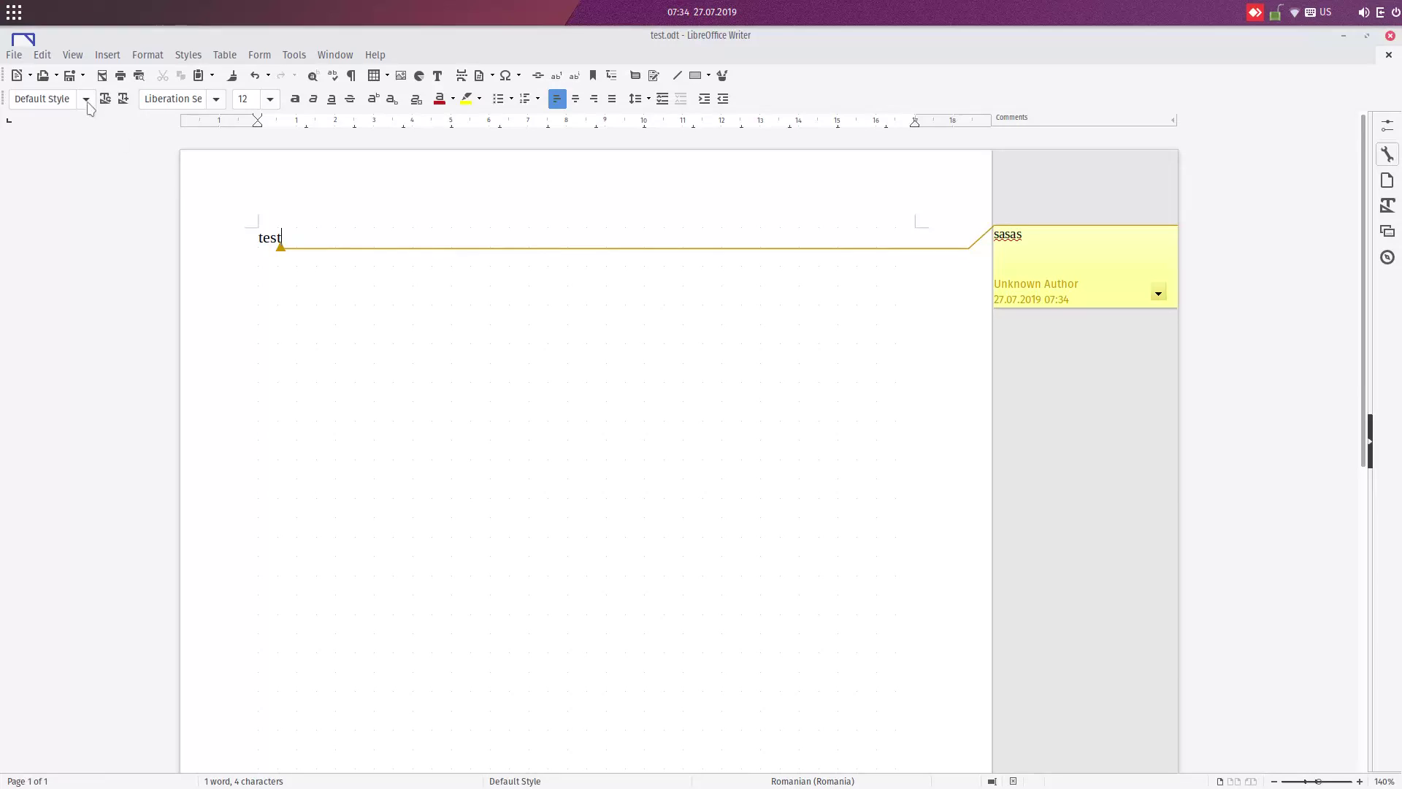
Decline saving at the notes warning, then delete all comments in the document
left_click(69, 75)
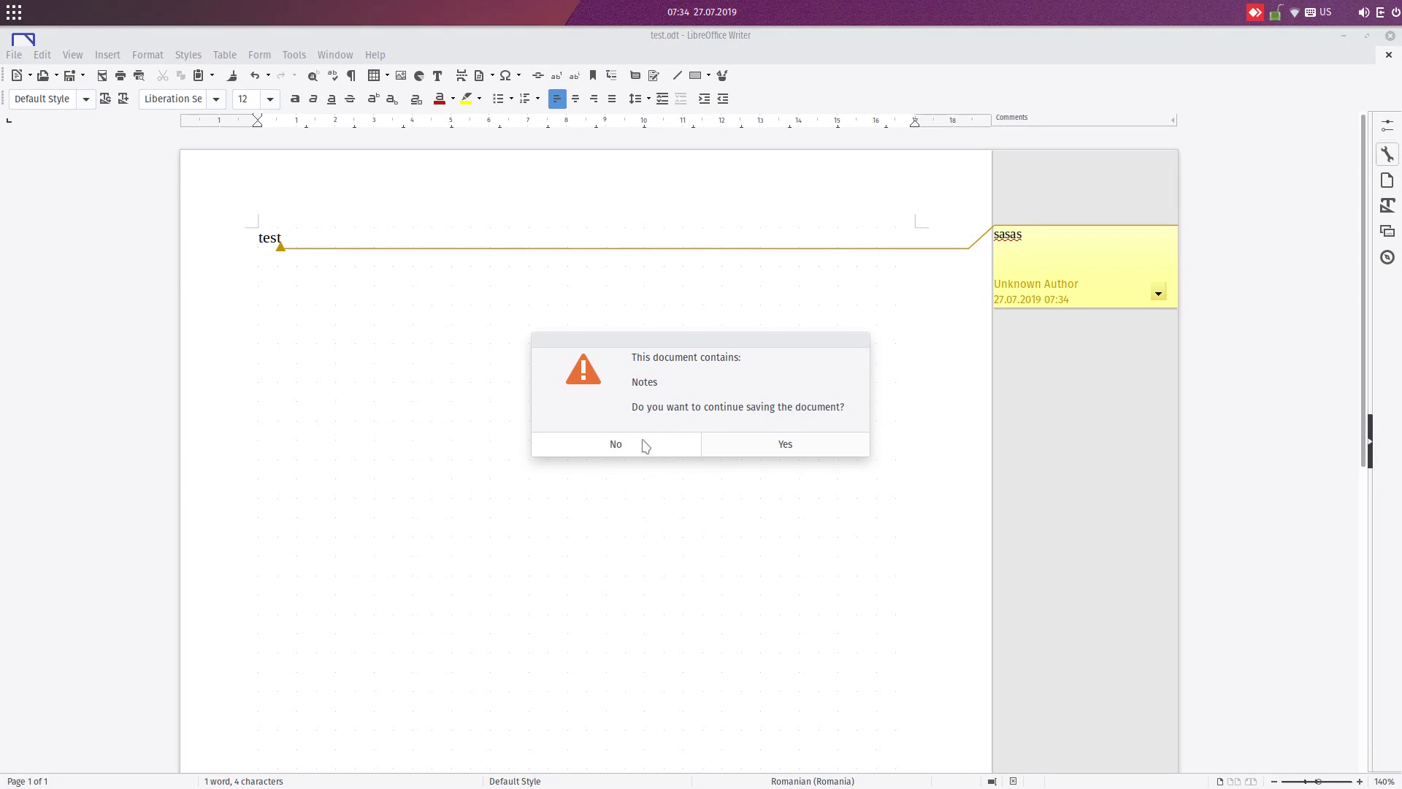
left_click(646, 445)
left_click(1158, 294)
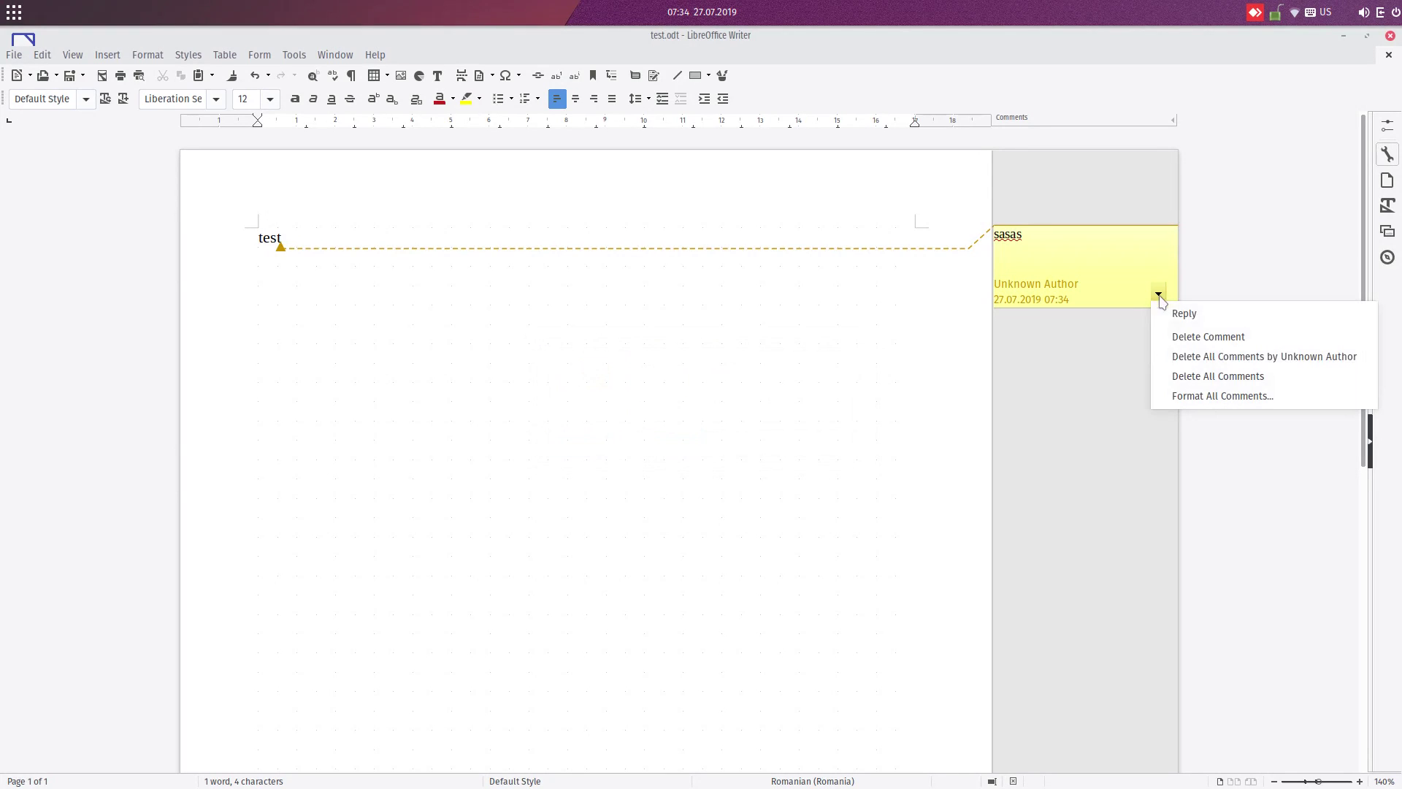
left_click(1184, 376)
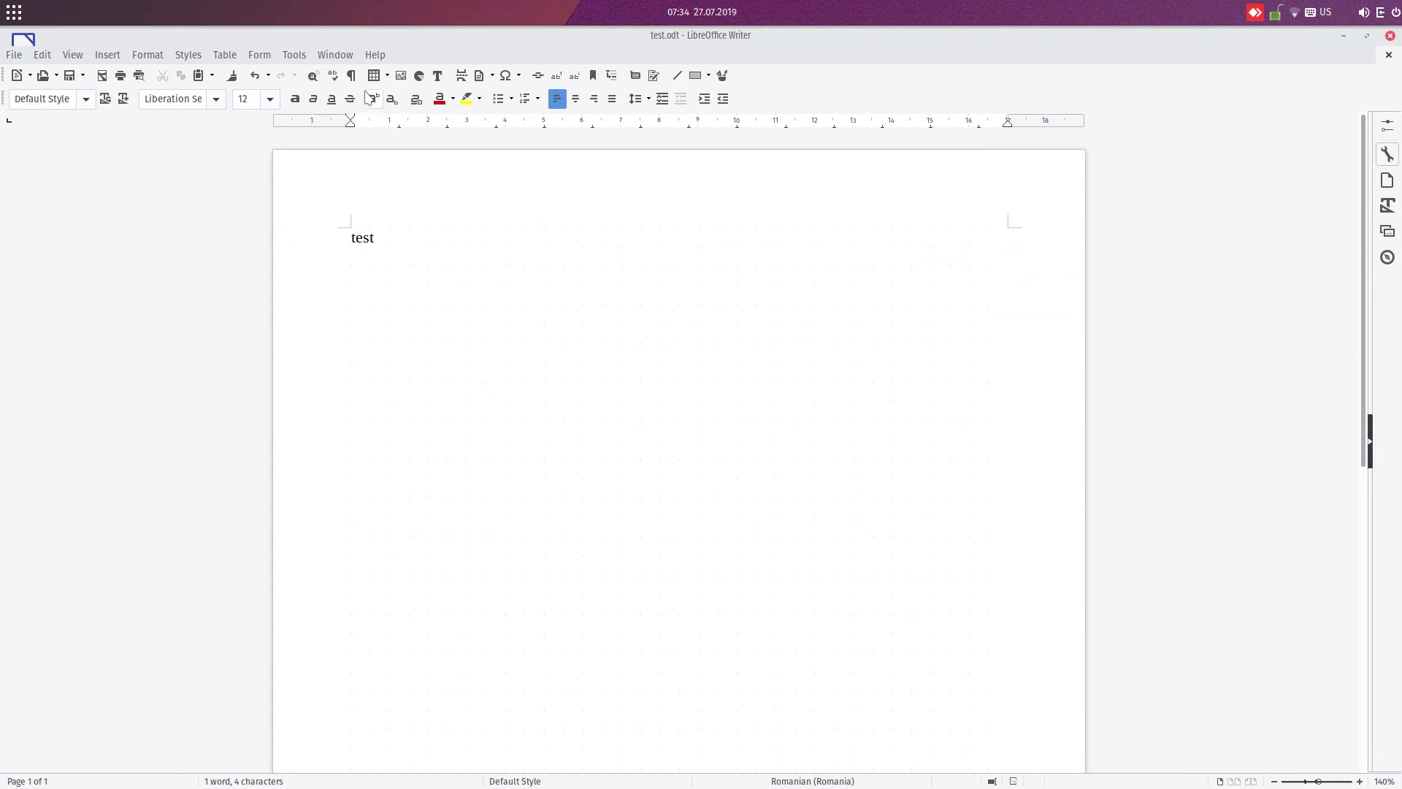
Uncheck the When saving or sending, When printing and When creating PDF warnings, then confirm both dialogs
left_click(296, 56)
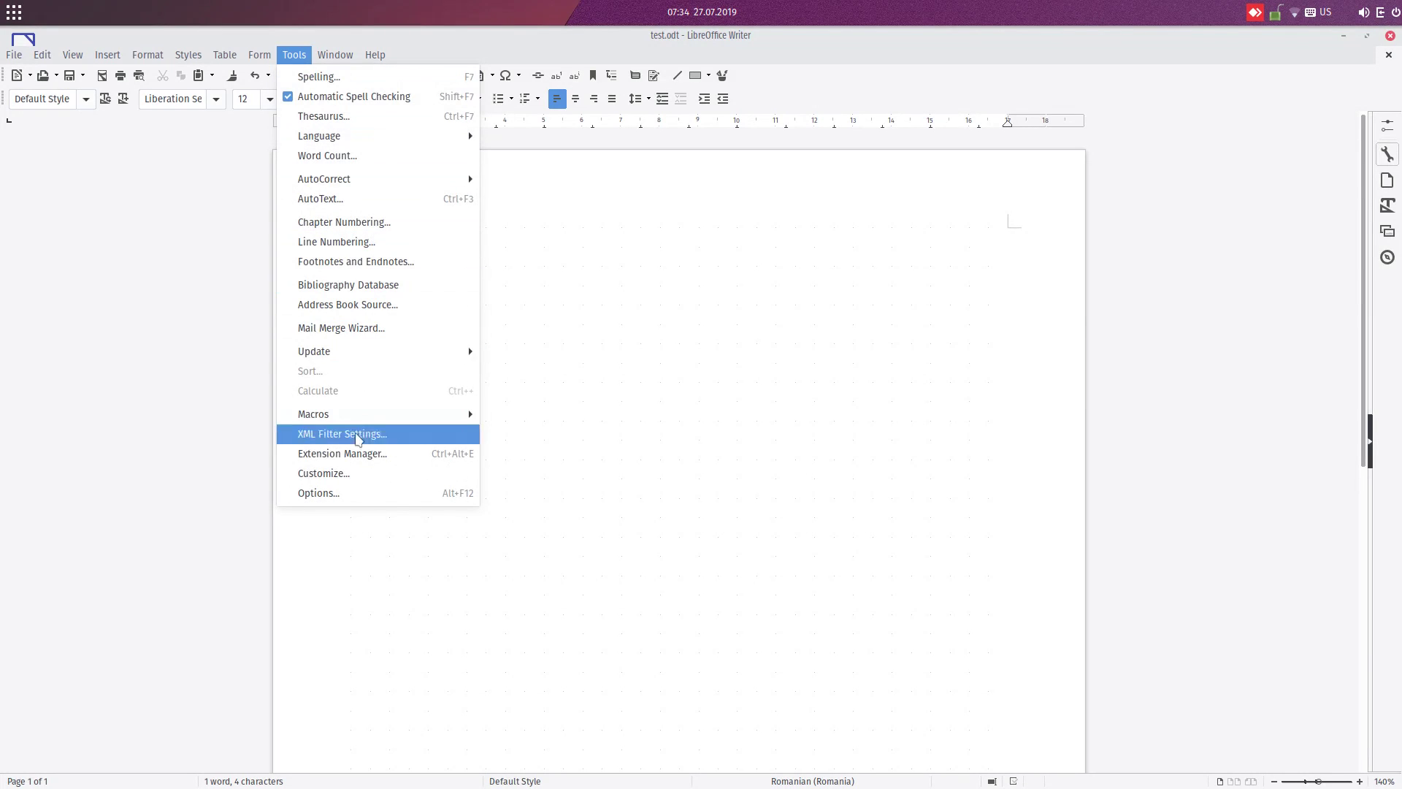
left_click(359, 493)
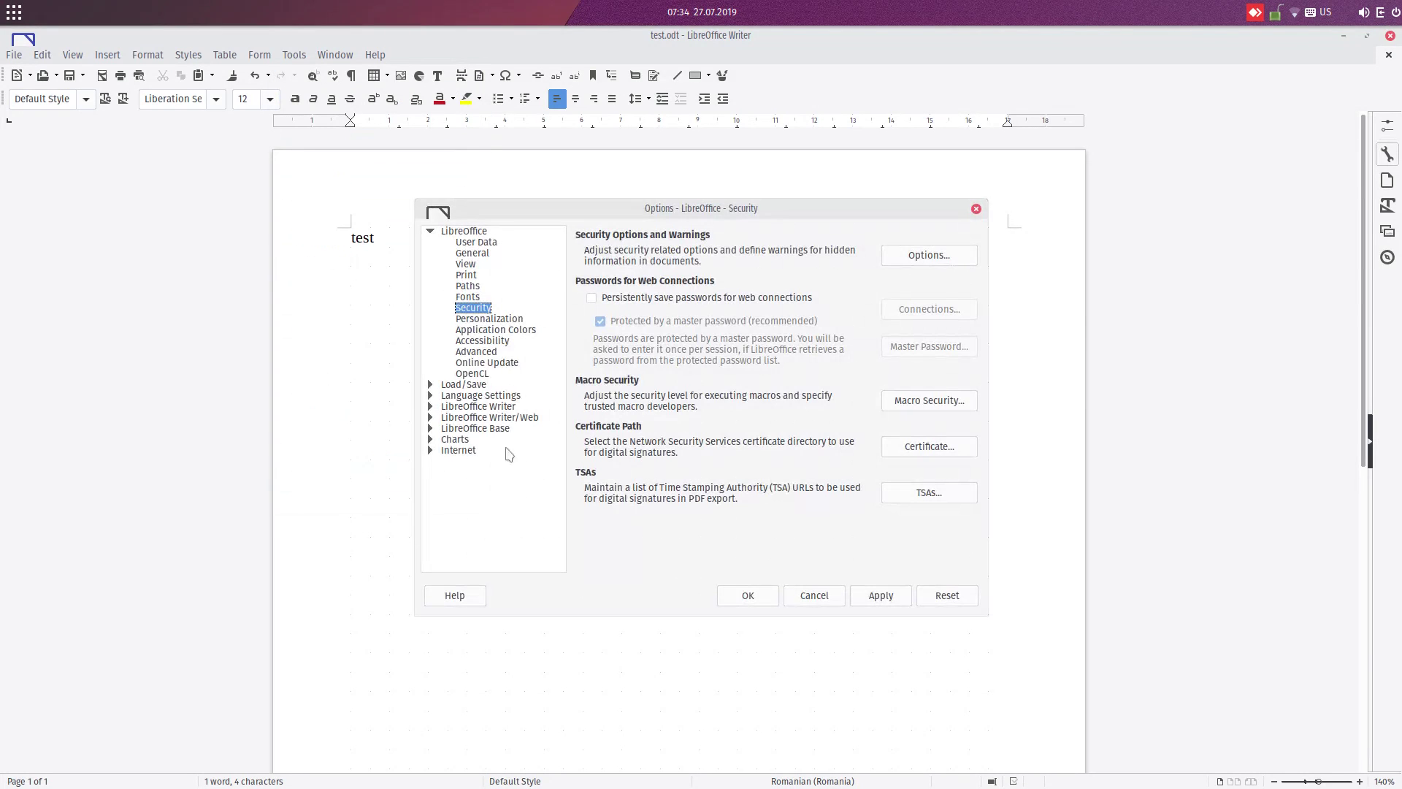
left_click(897, 260)
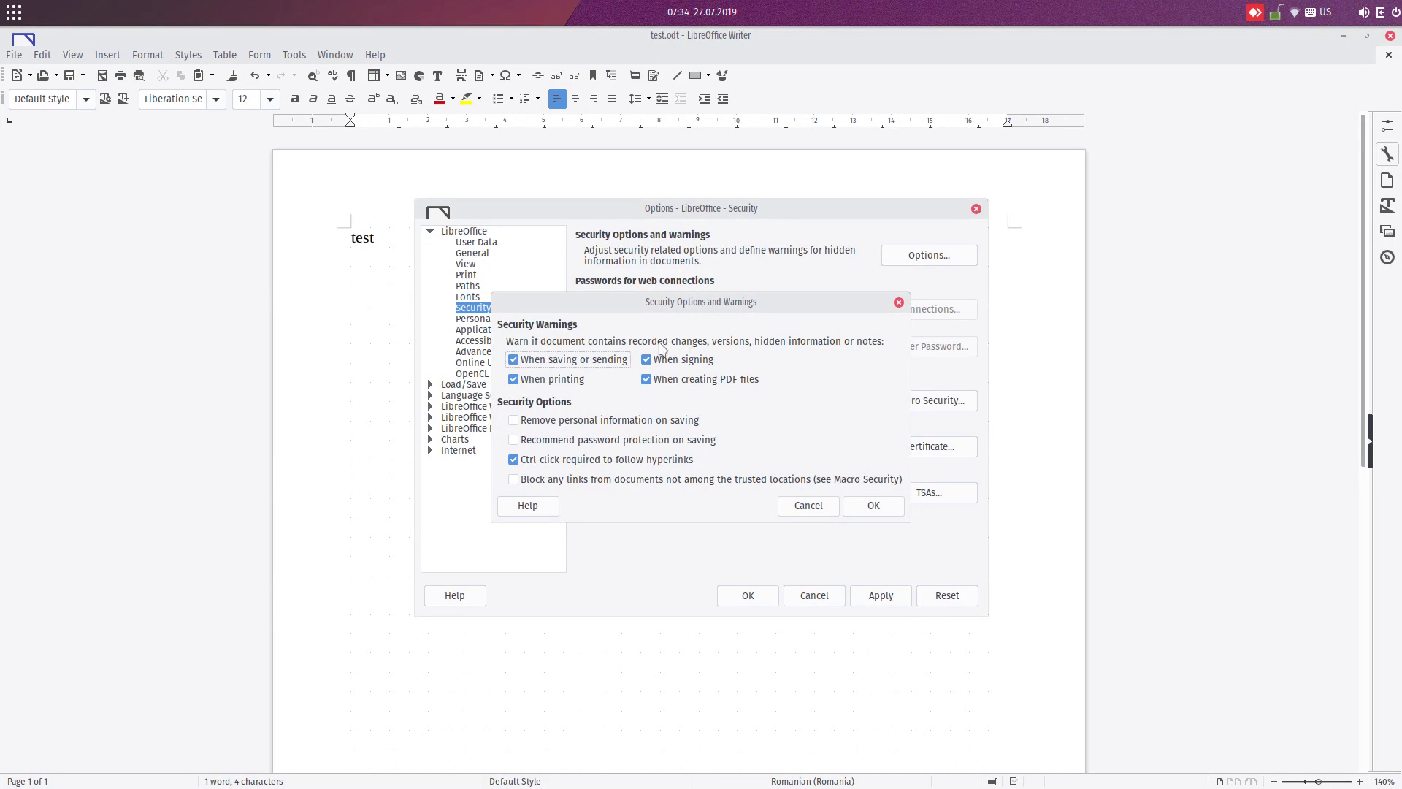
left_click(592, 359)
left_click(571, 377)
left_click(654, 379)
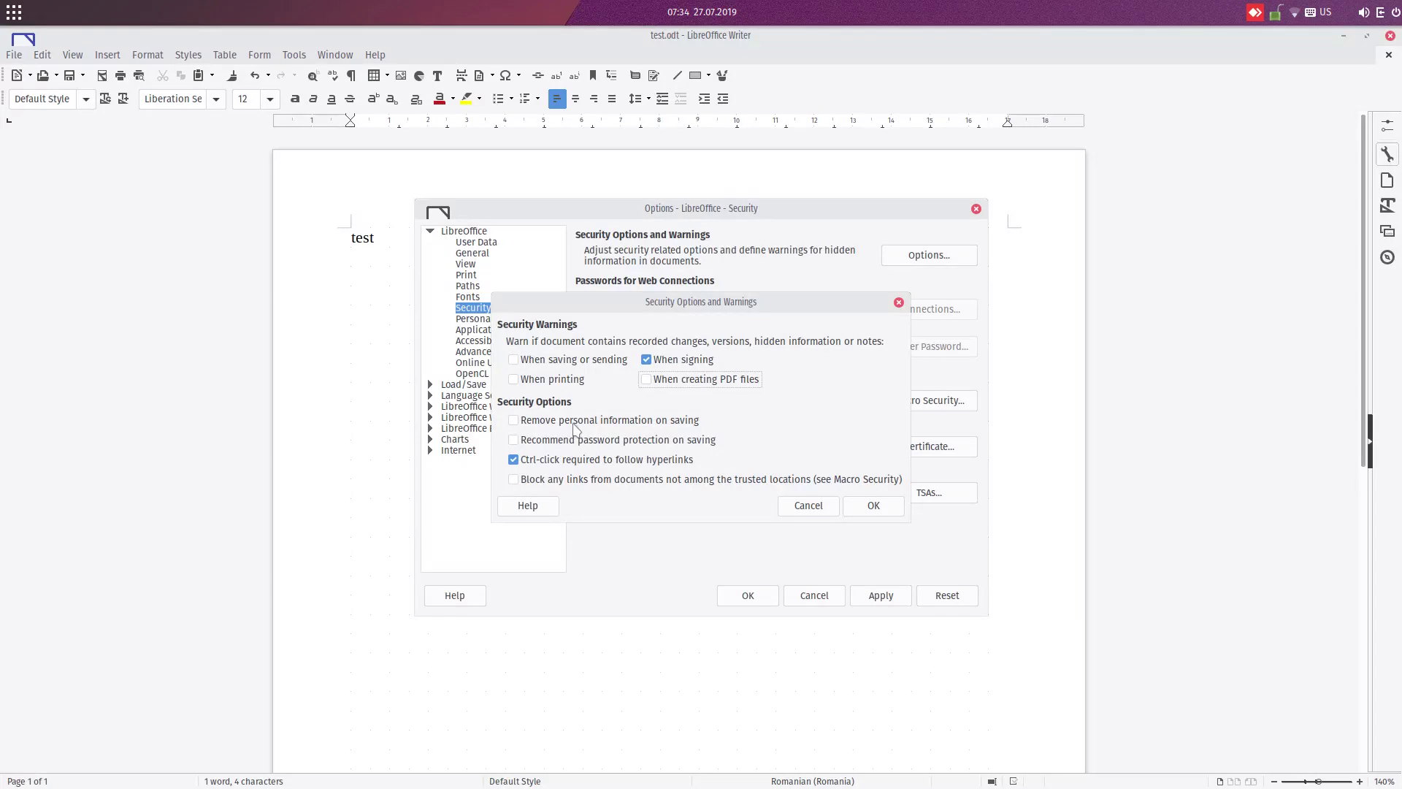
left_click(544, 425)
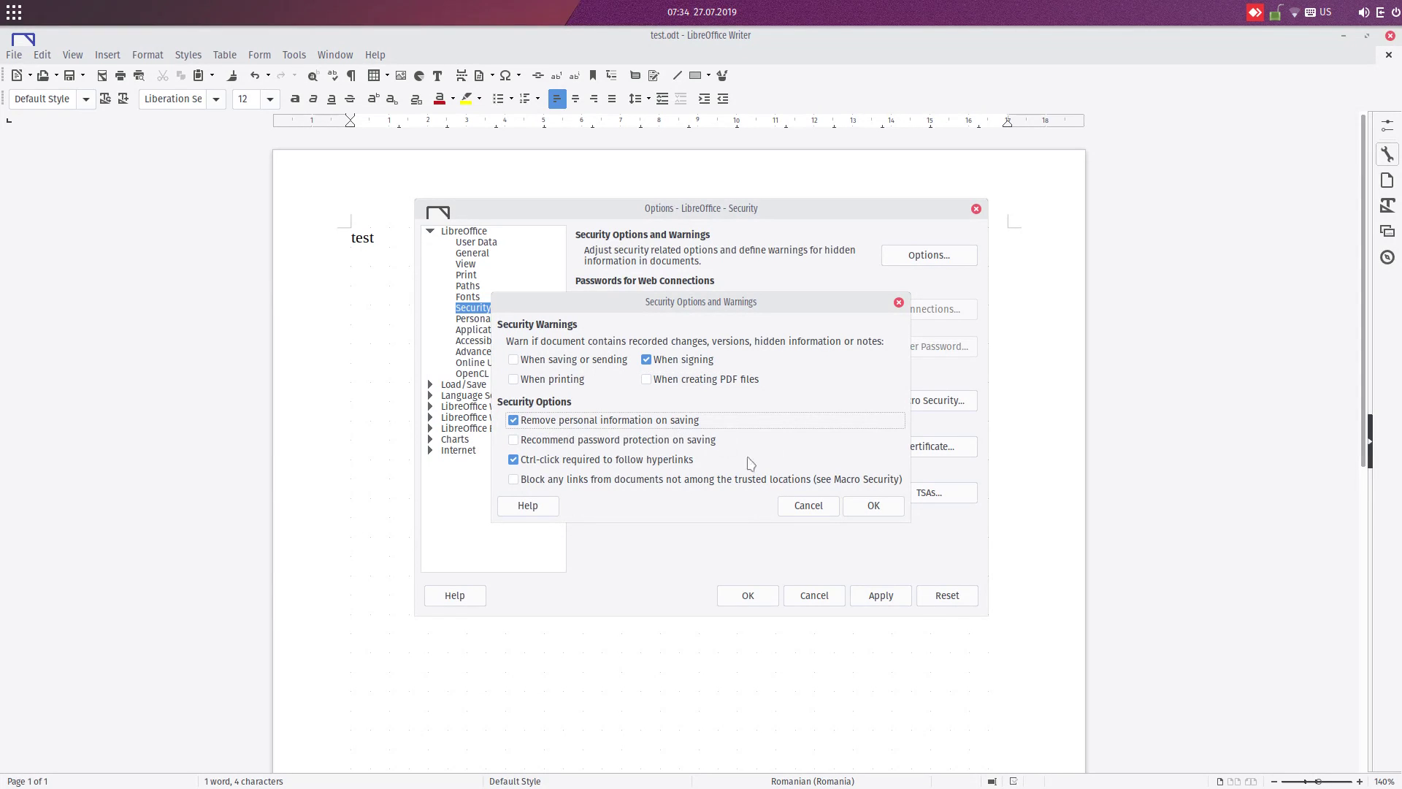
left_click(695, 423)
left_click(879, 505)
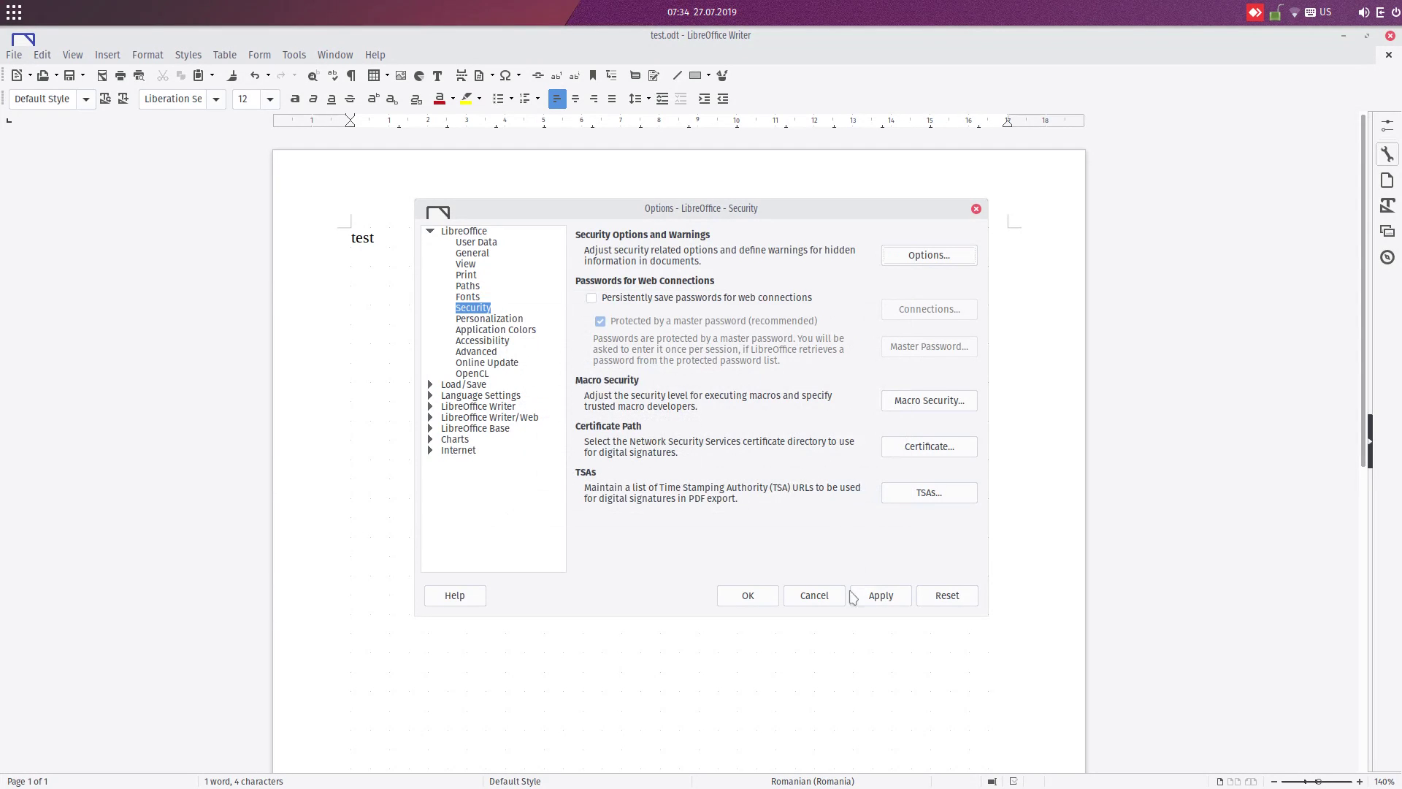
left_click(766, 594)
In File > Properties > Description, enter title 'secret title', subject 'secret subject', keywords 'secret keywords'
left_click(294, 55)
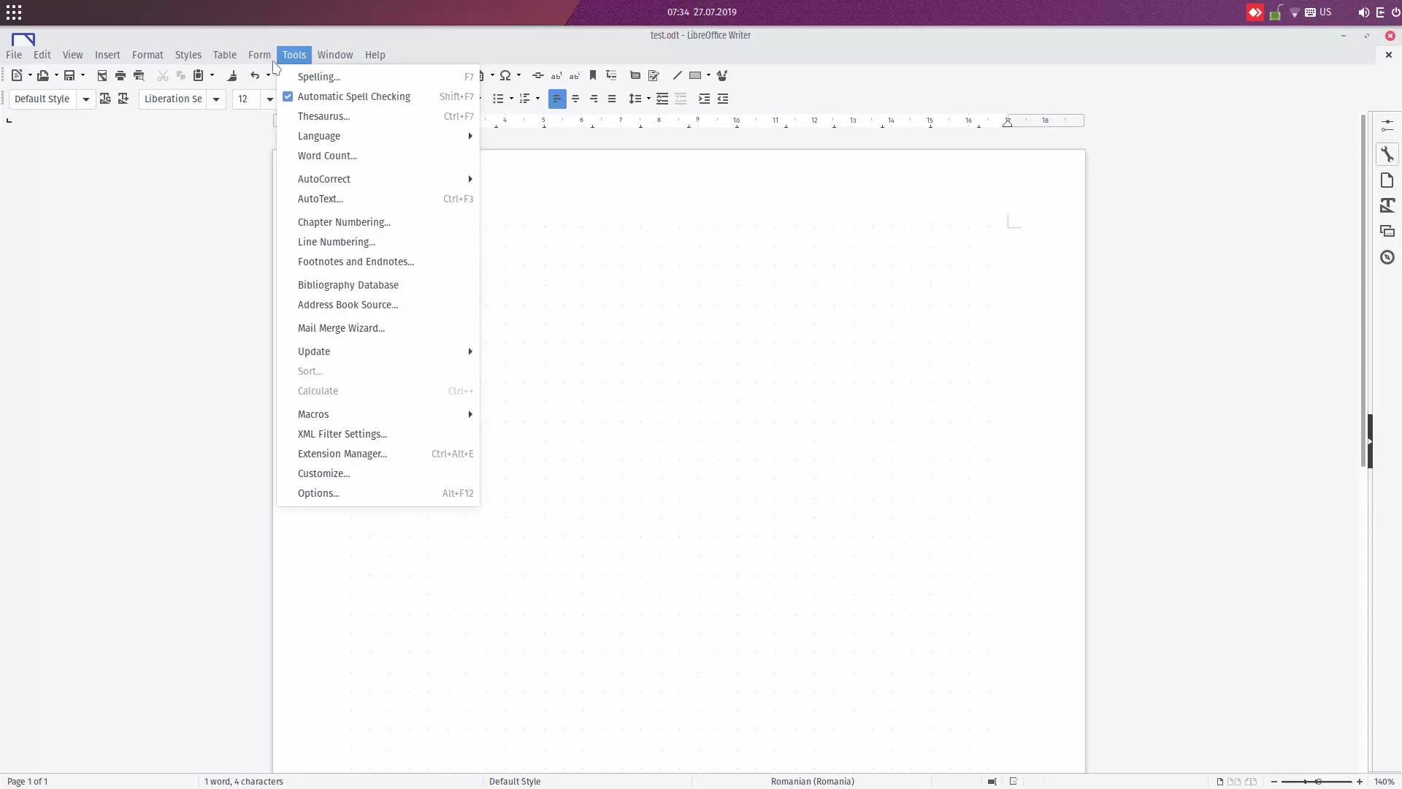
mouse_move(14, 55)
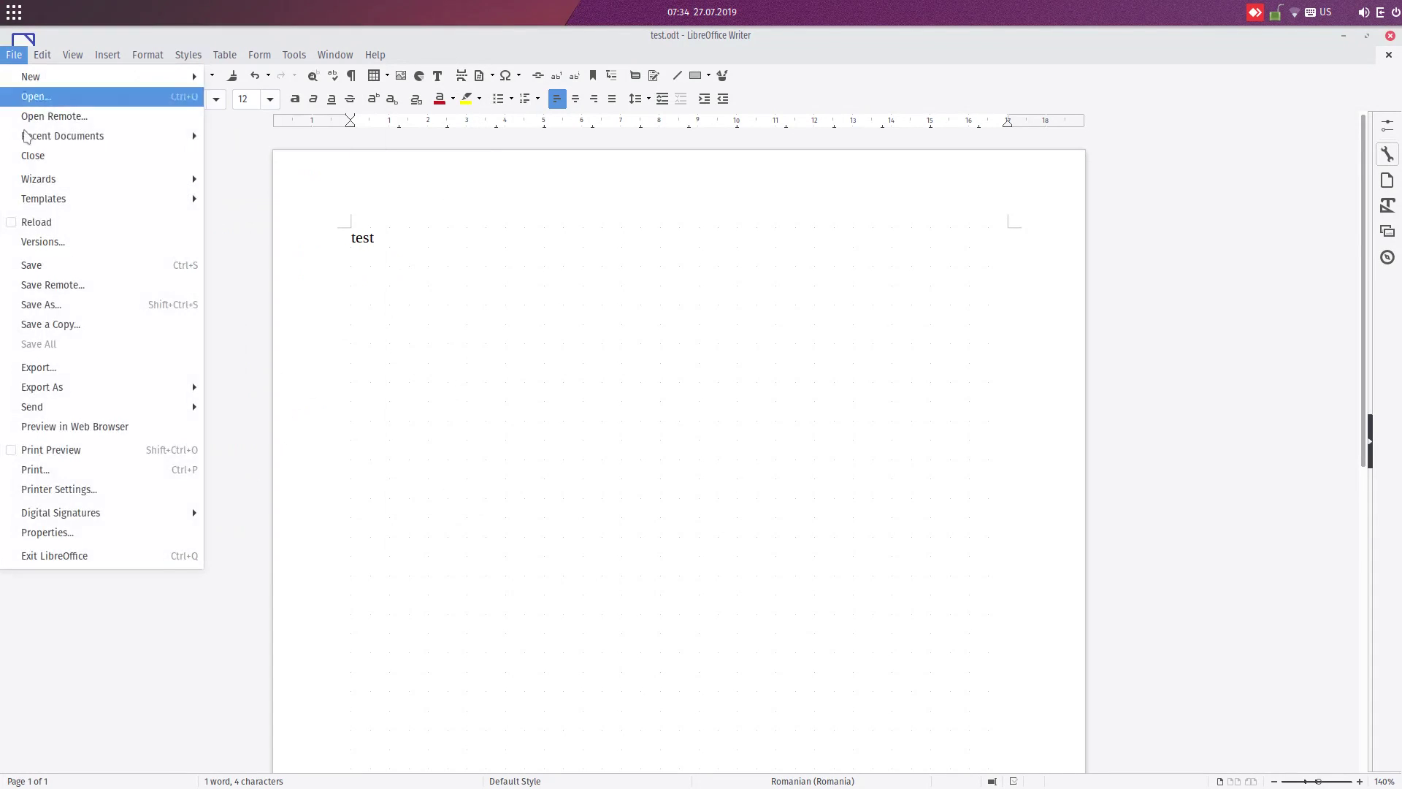
left_click(77, 533)
left_click(555, 269)
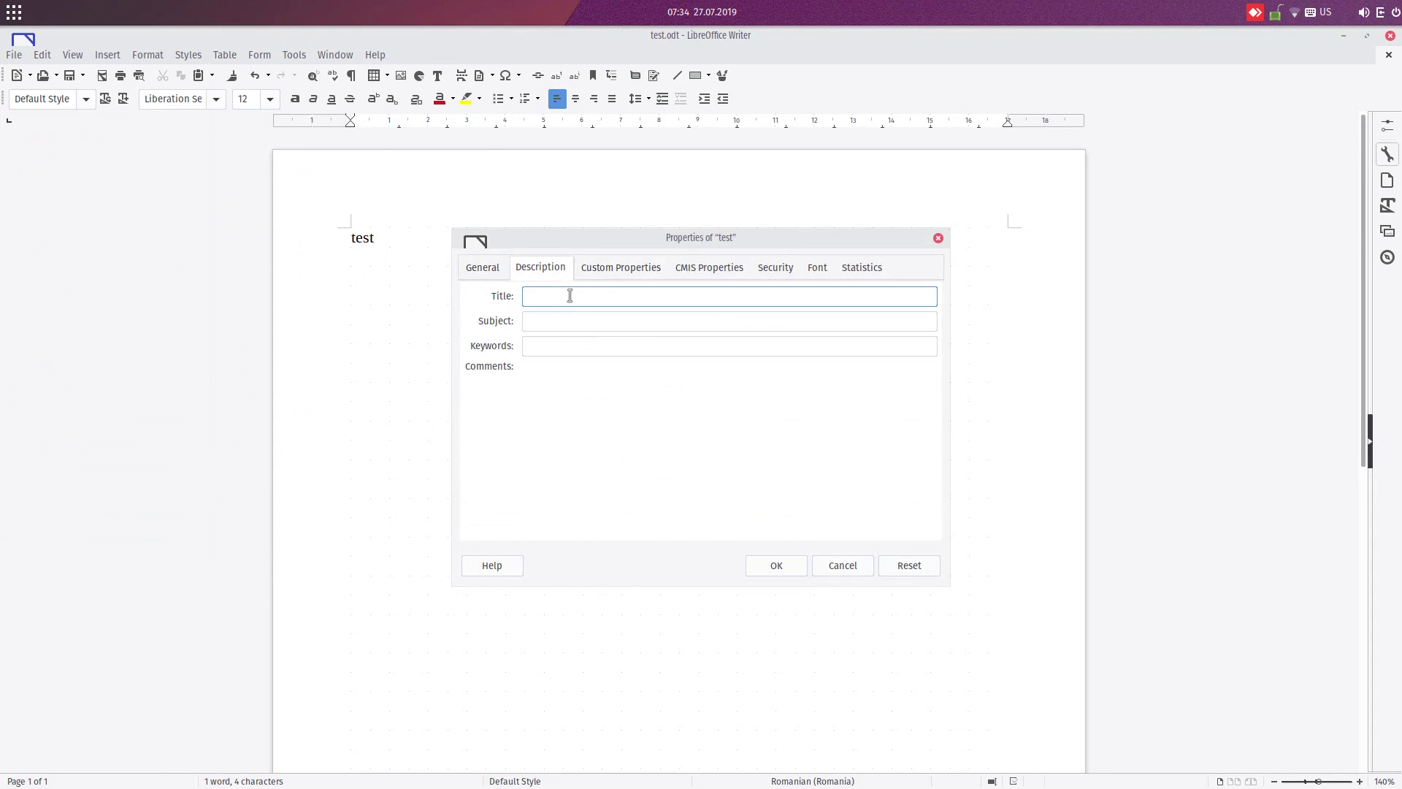
left_click(540, 319)
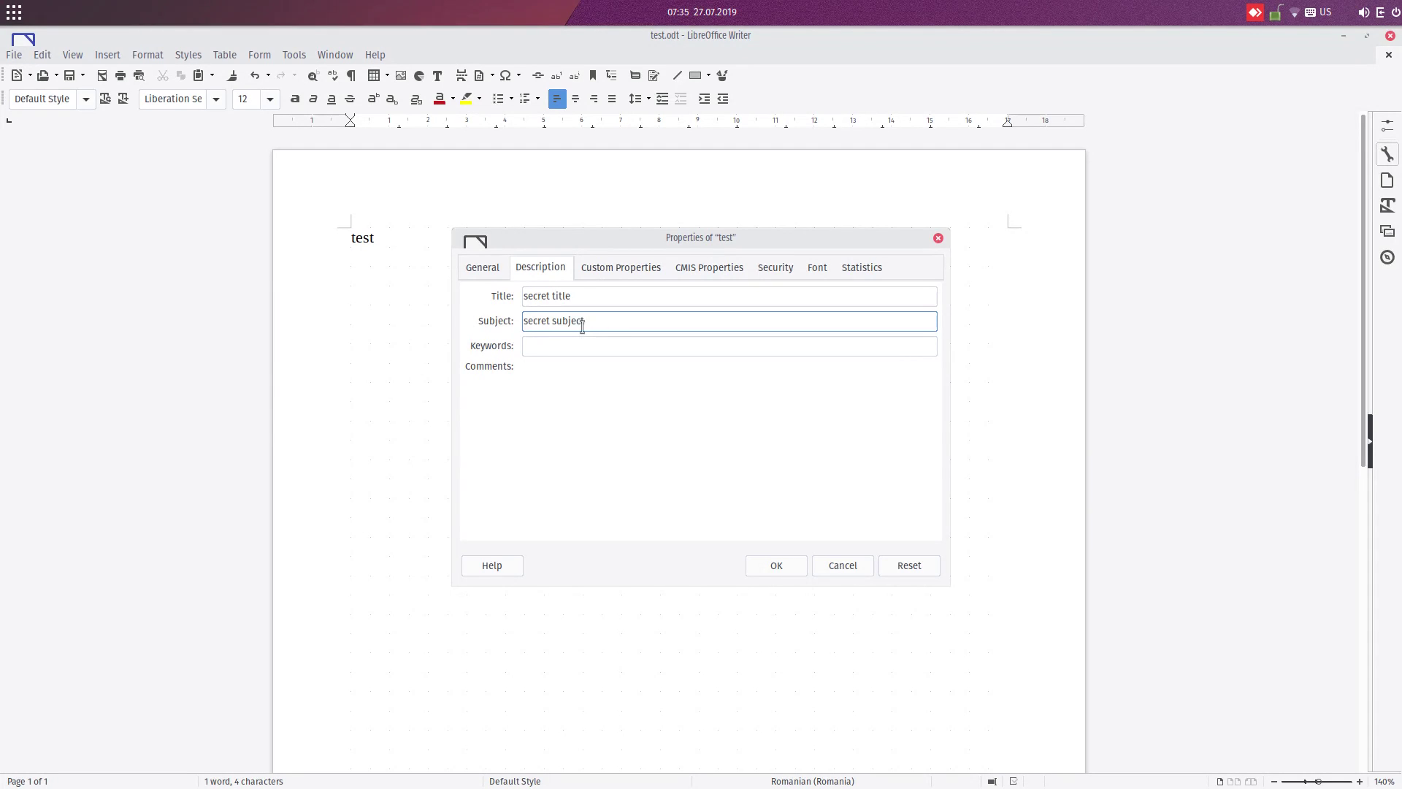
left_click(573, 342)
type("secret keywords")
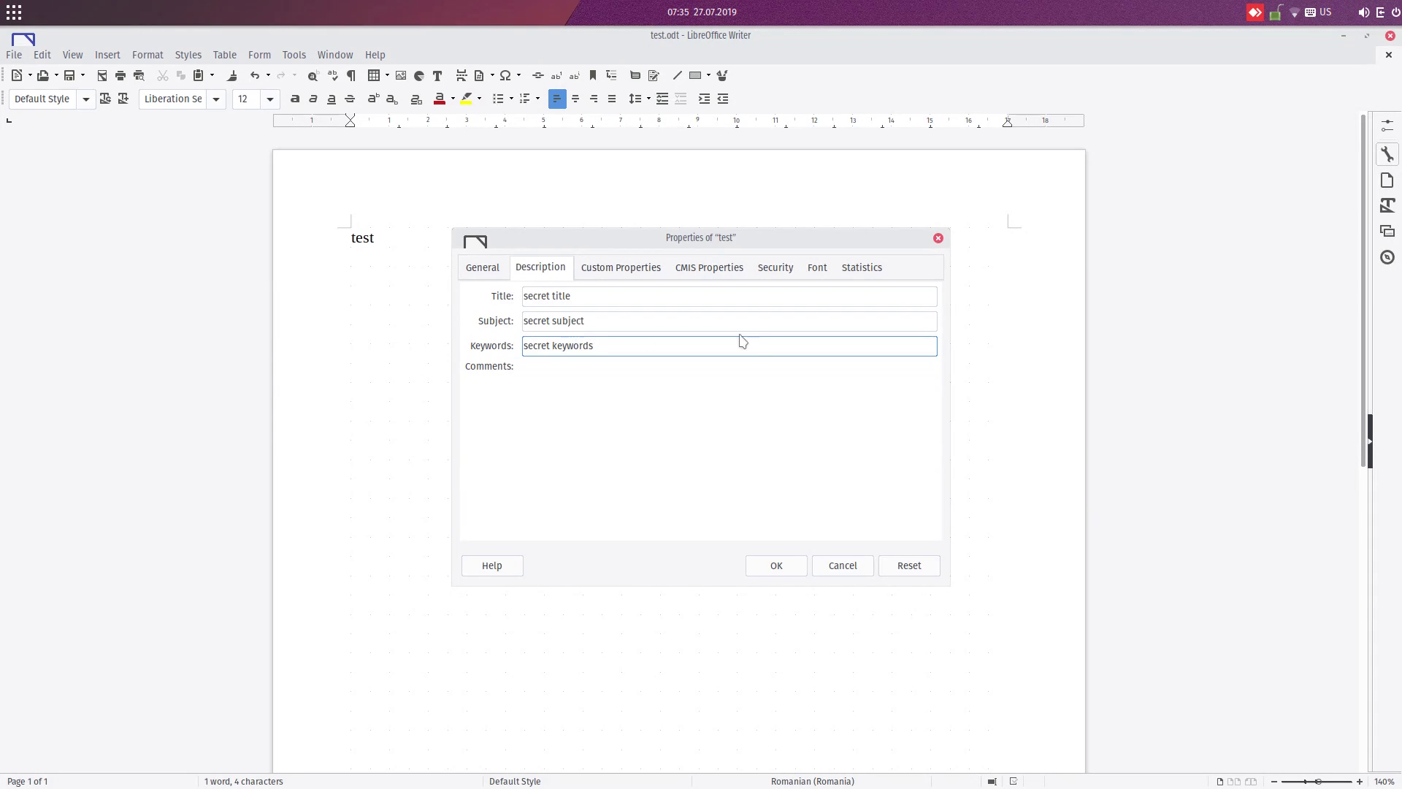
Close Properties, then review and apply the user's name fields on the User Data options page
left_click(778, 566)
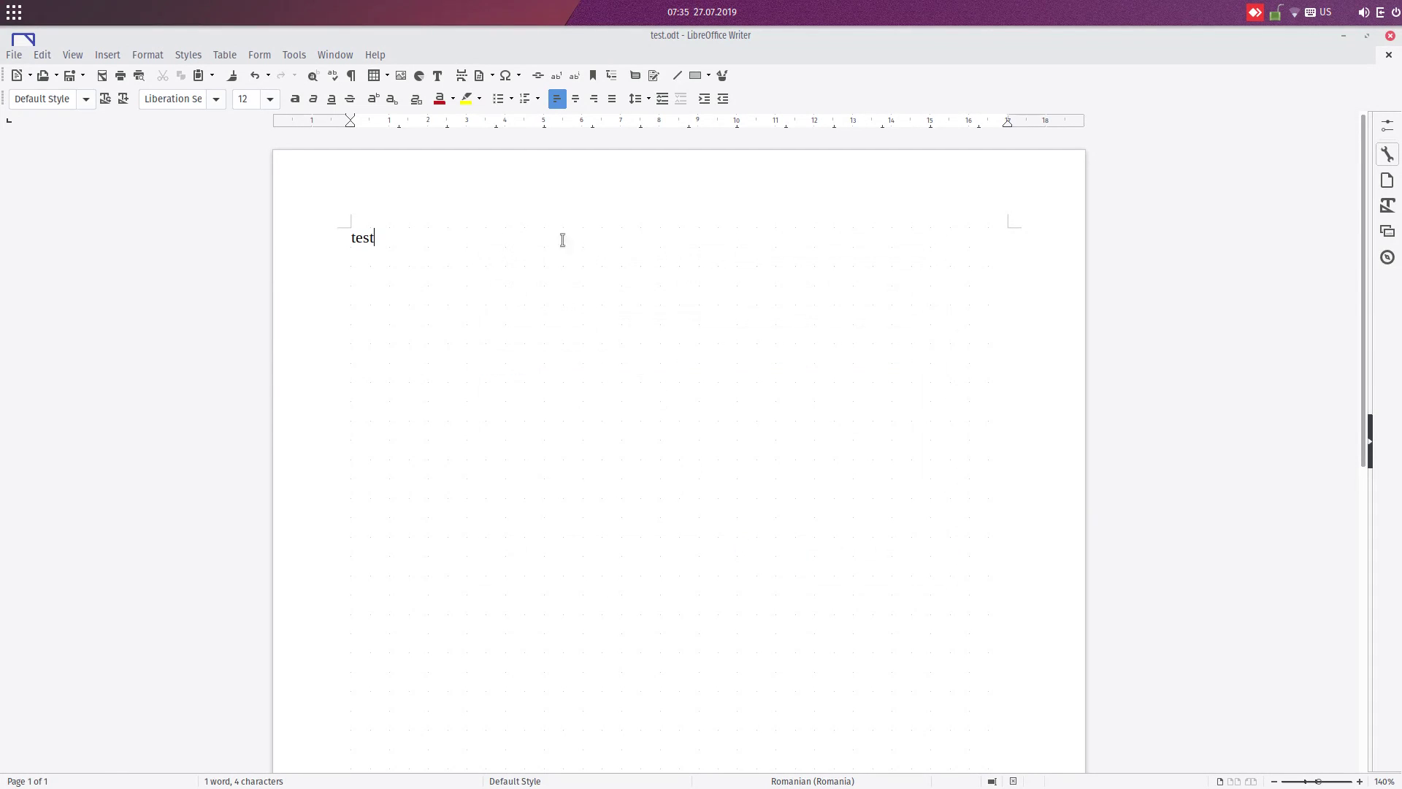
left_click(335, 56)
mouse_move(294, 55)
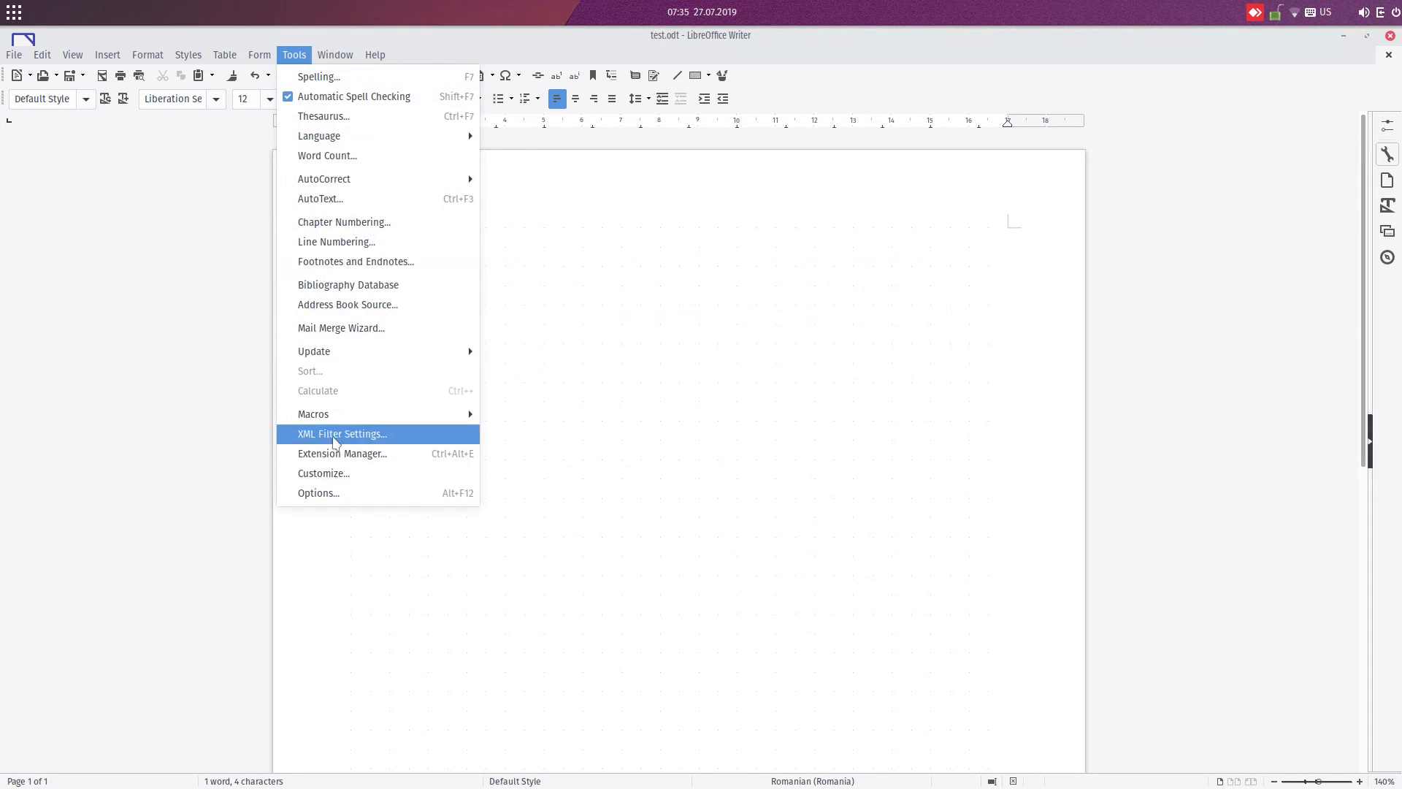
left_click(340, 491)
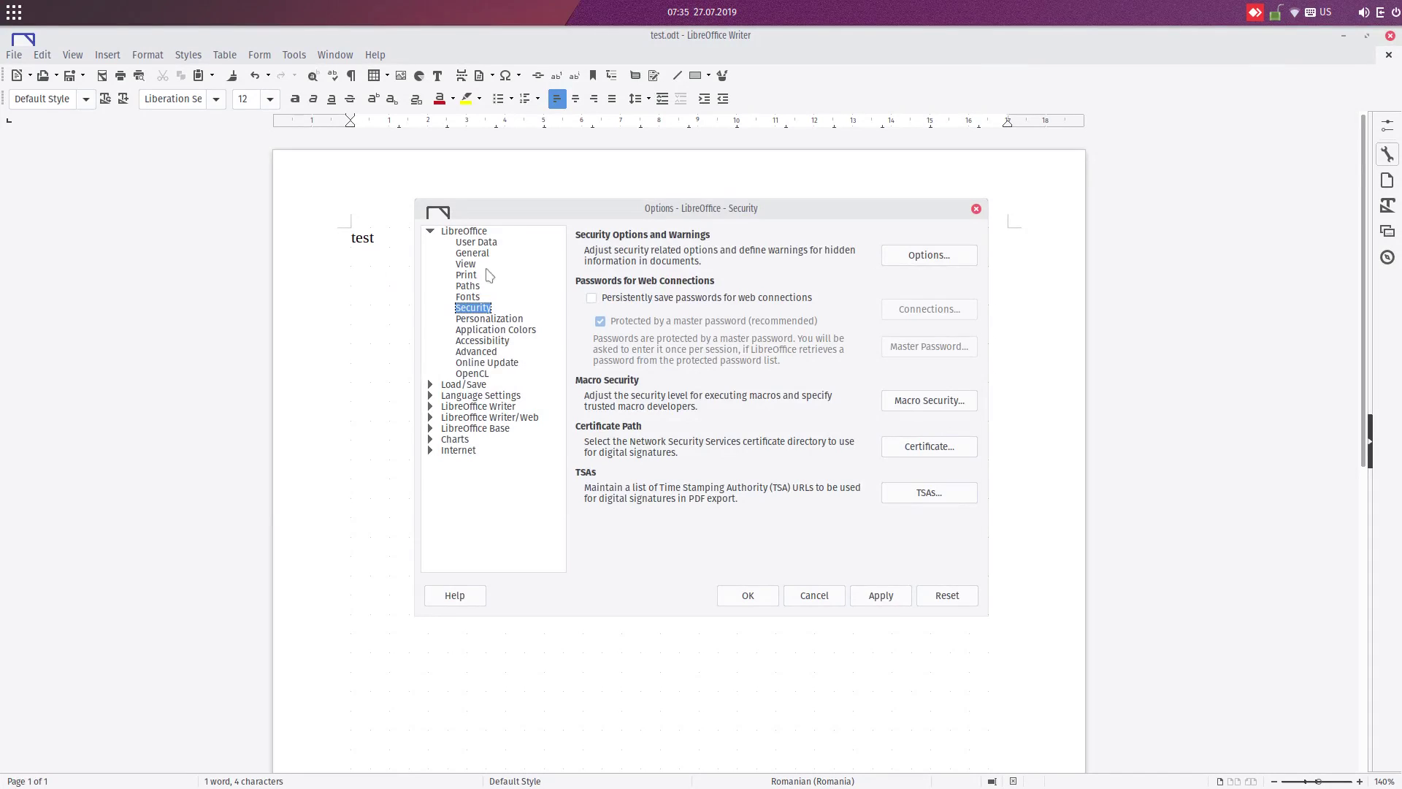
left_click(486, 243)
left_click(791, 292)
key("Tab")
left_click(869, 600)
Enable Remove personal information on saving in Security options and close Options
left_click(482, 309)
left_click(913, 257)
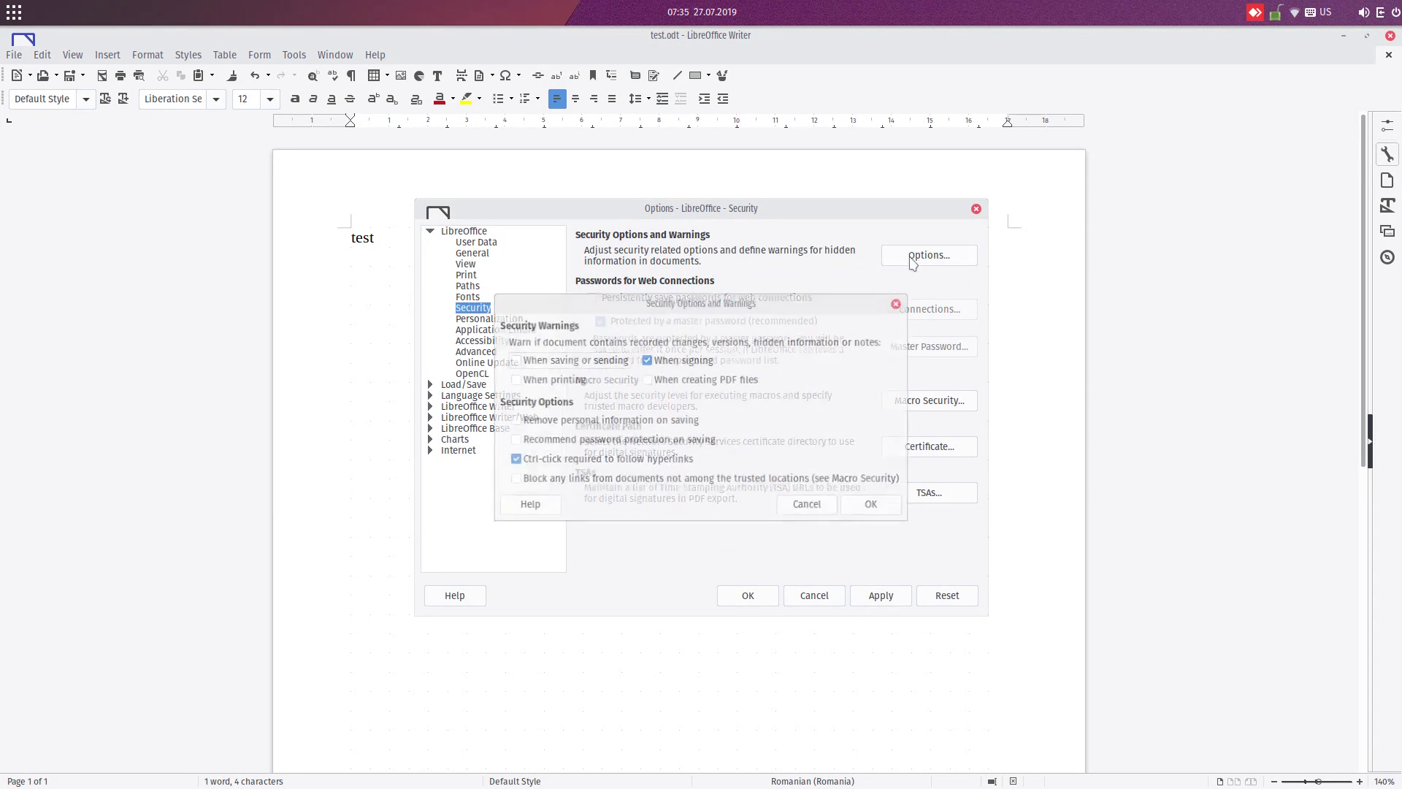
left_click(558, 423)
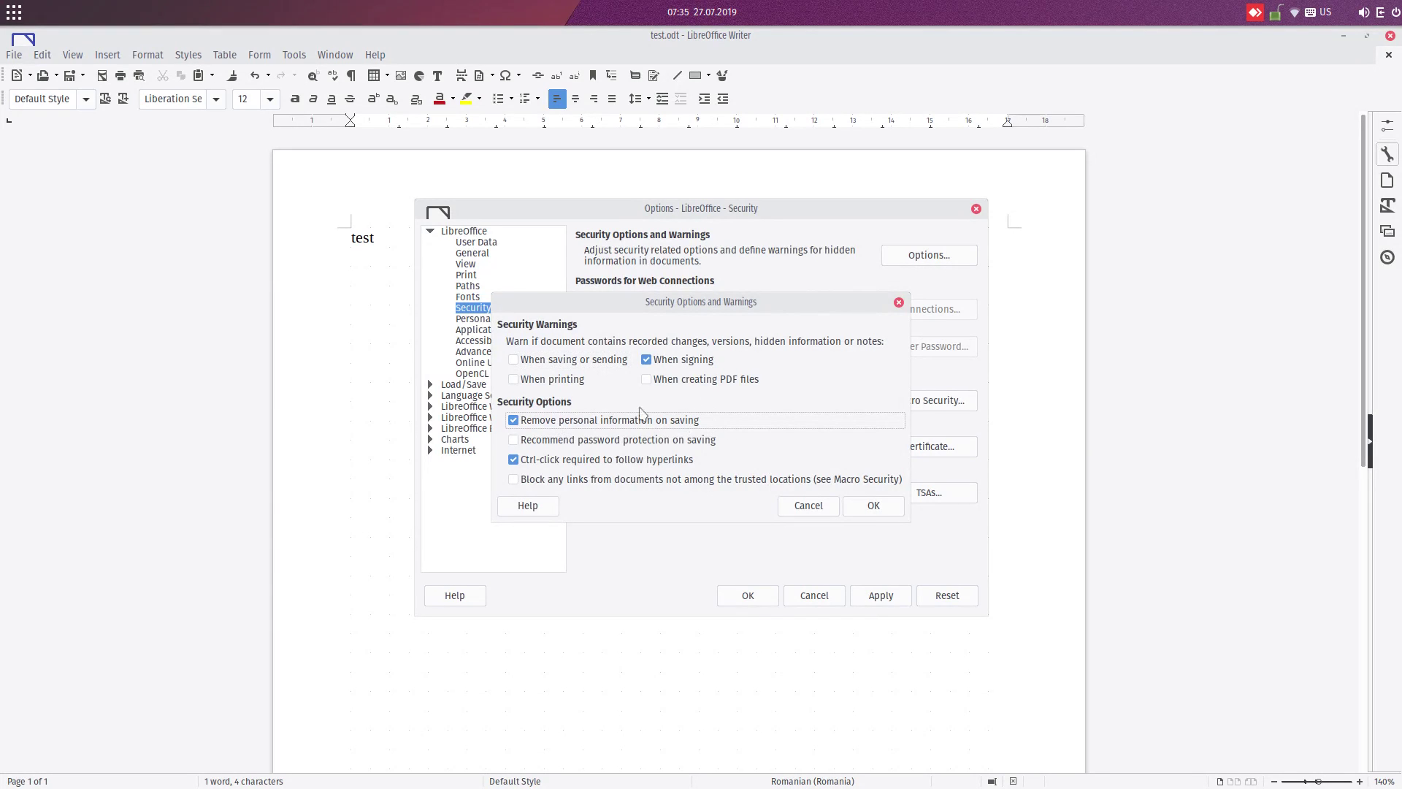
left_click(874, 506)
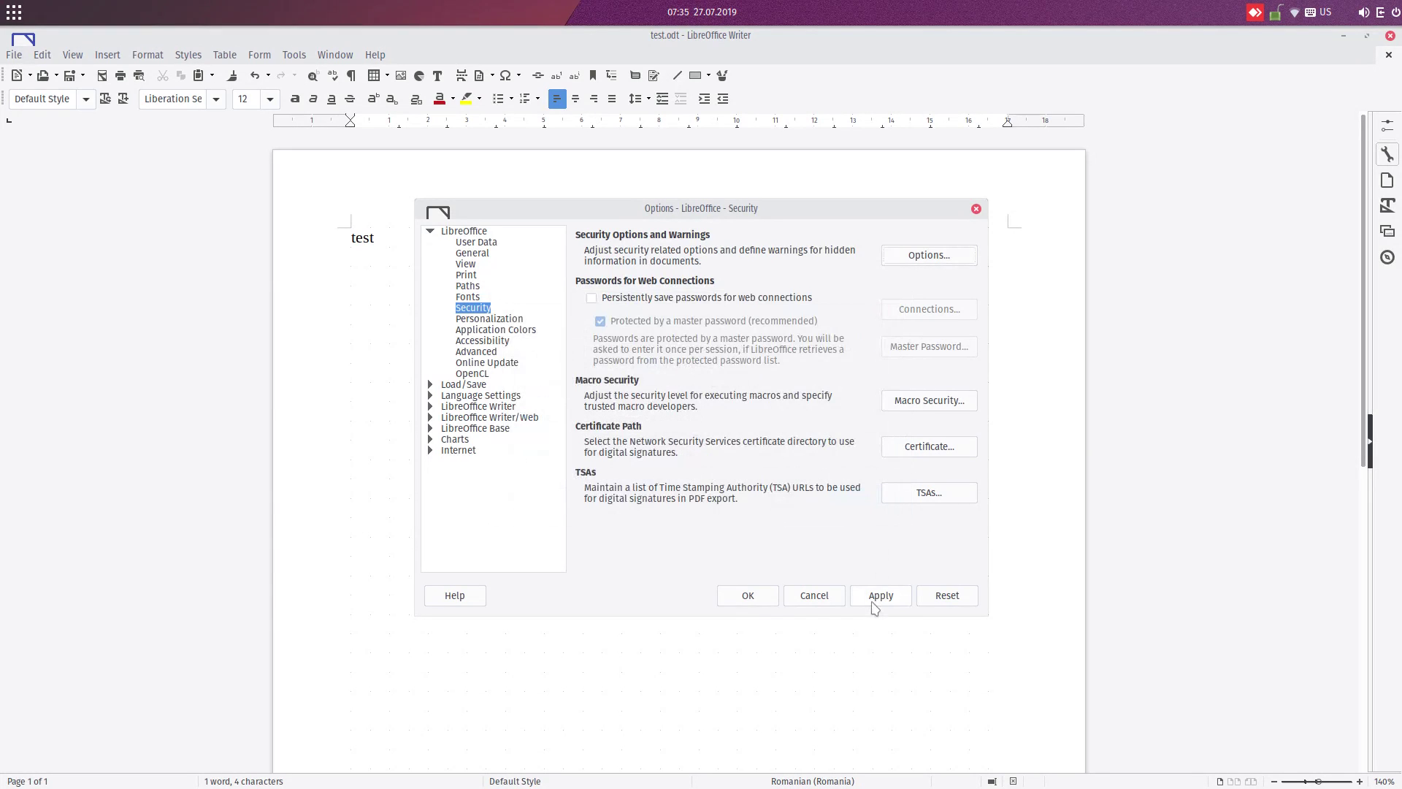
left_click(748, 596)
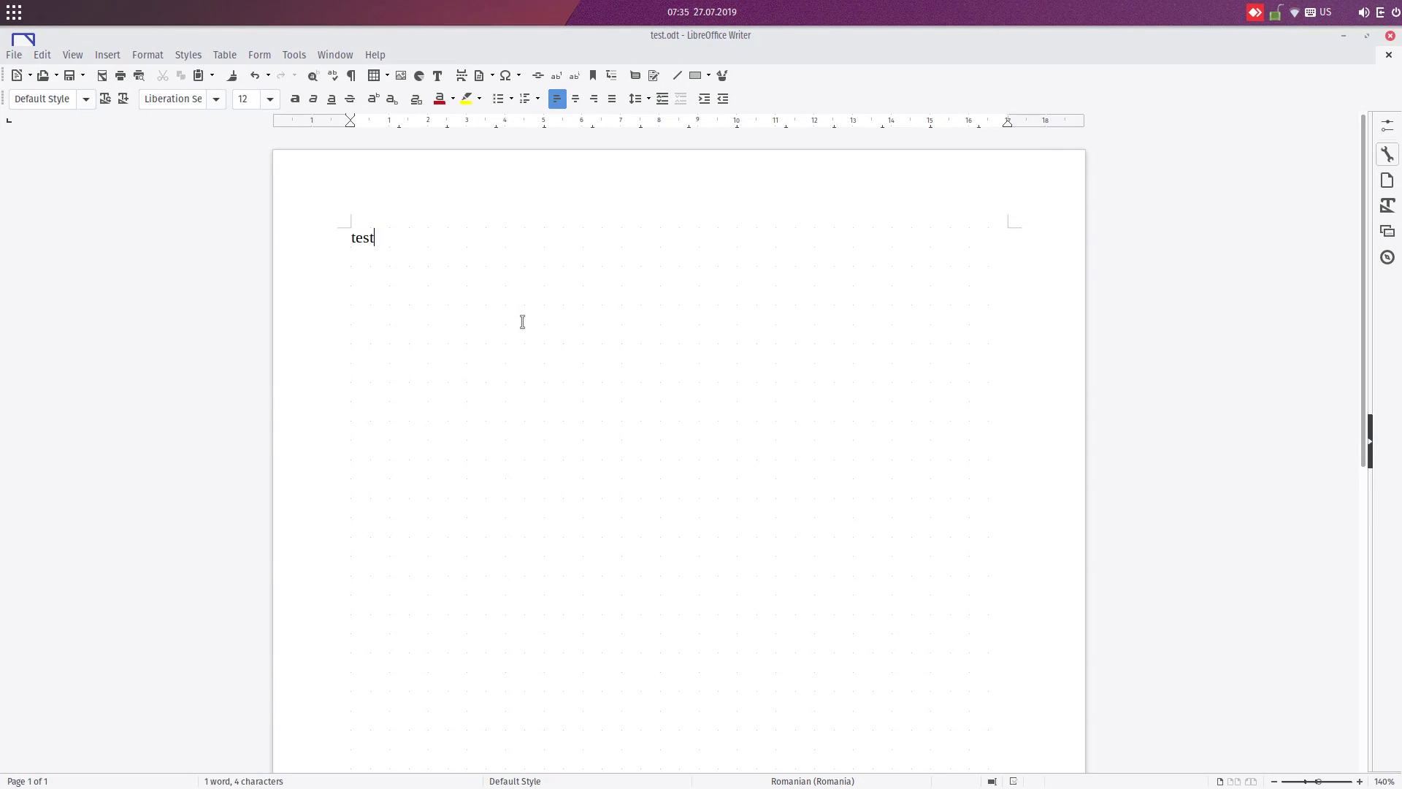
Check the User Data page in Options, then close it
left_click(337, 55)
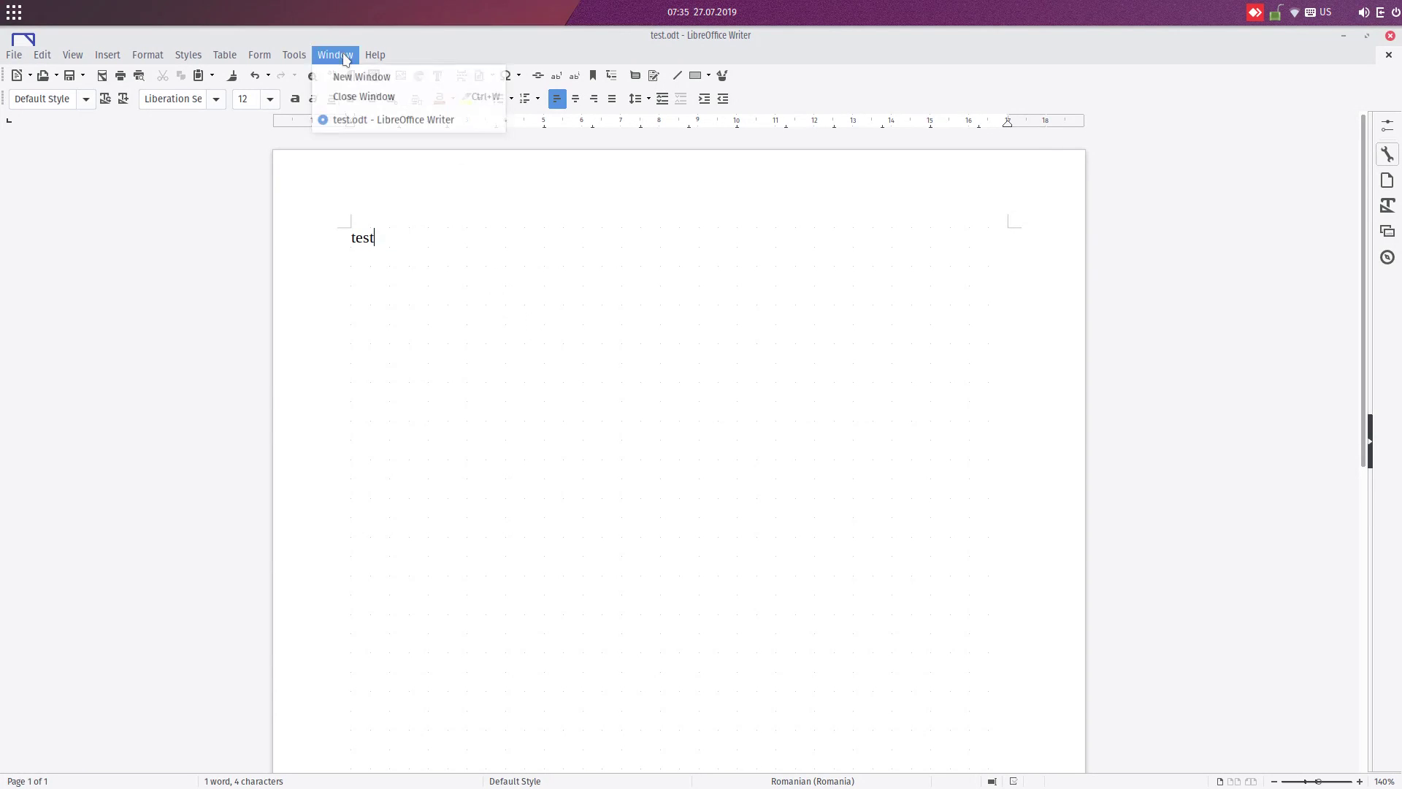
mouse_move(296, 56)
left_click(363, 493)
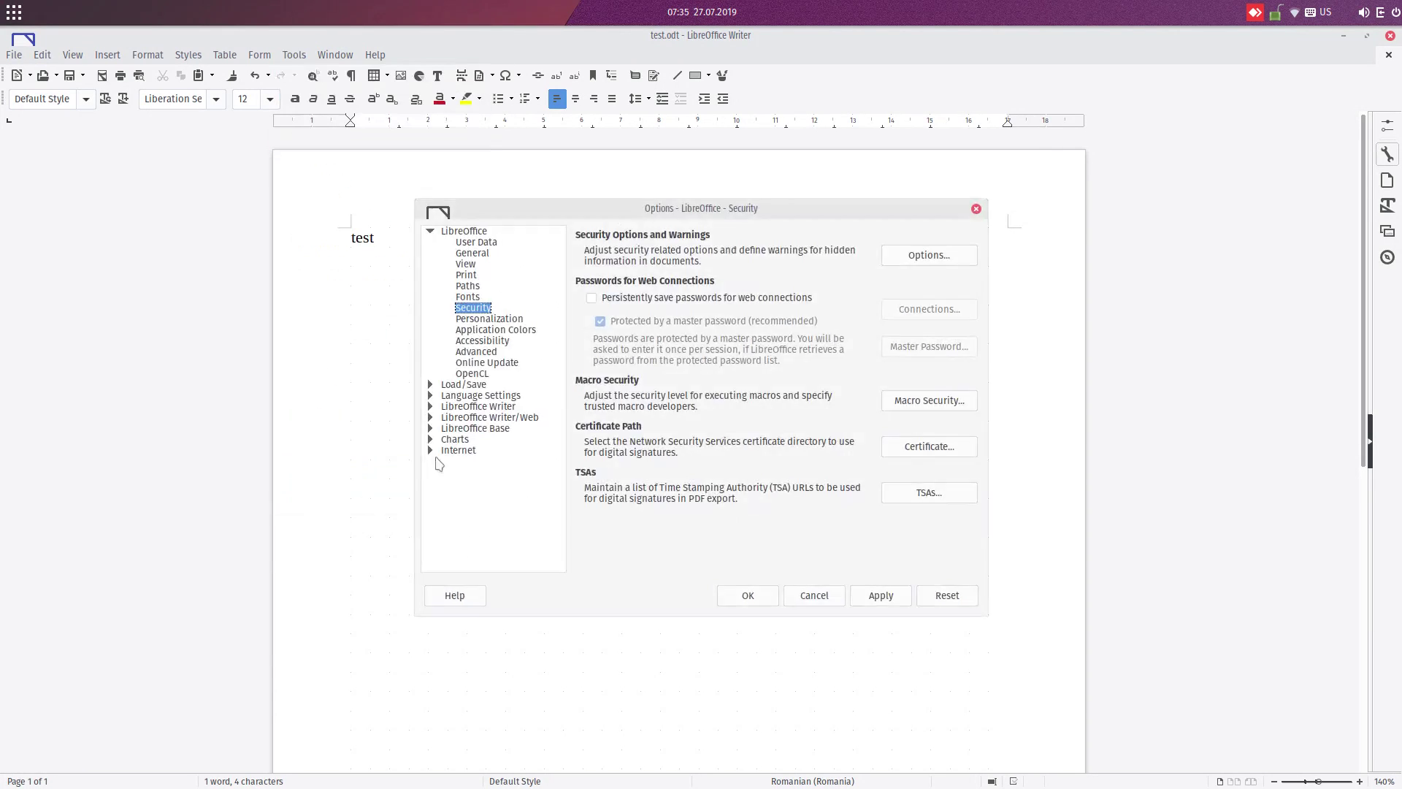
left_click(484, 244)
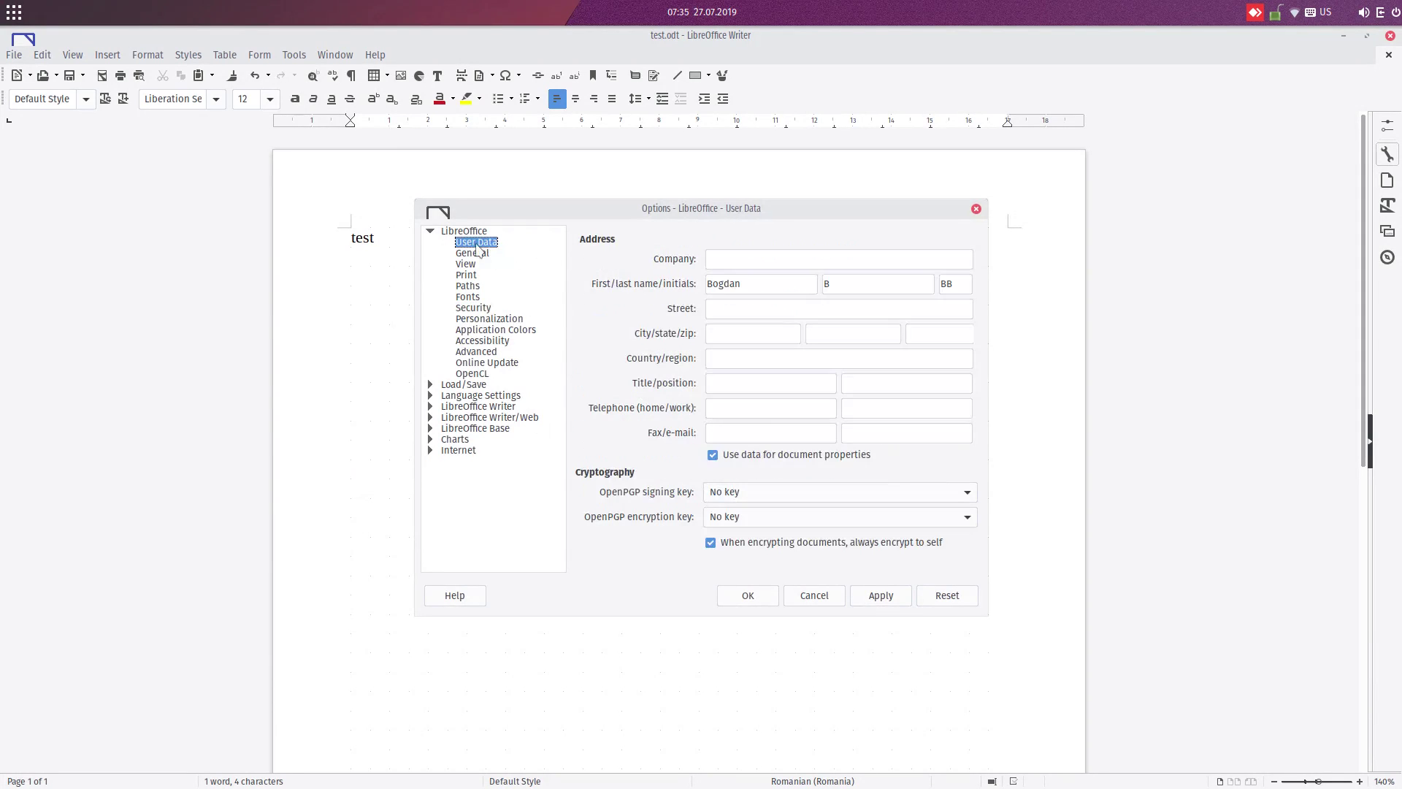
left_click(746, 605)
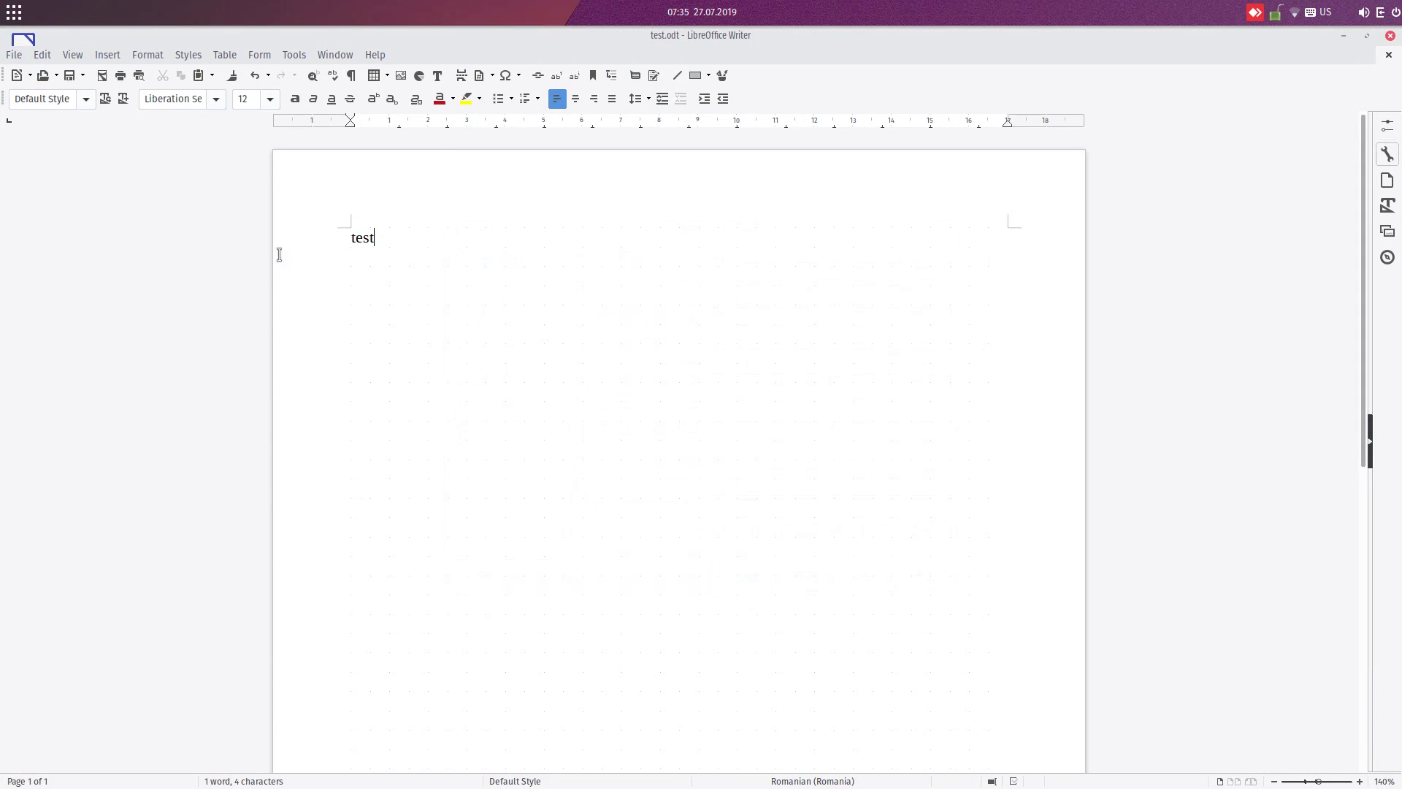
Confirm the title, subject and keywords in Properties, then export directly to PDF as test
left_click(14, 56)
left_click(64, 532)
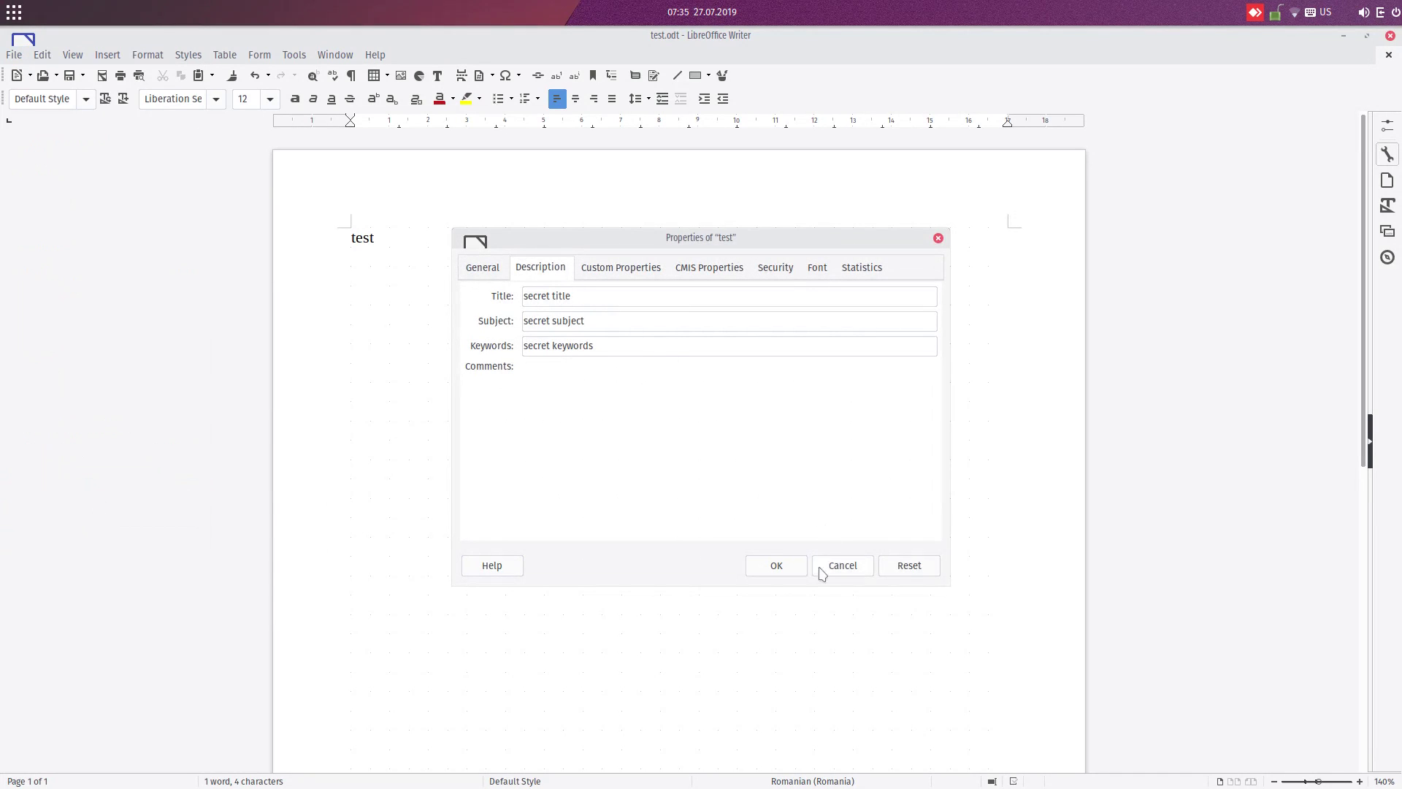
left_click(791, 566)
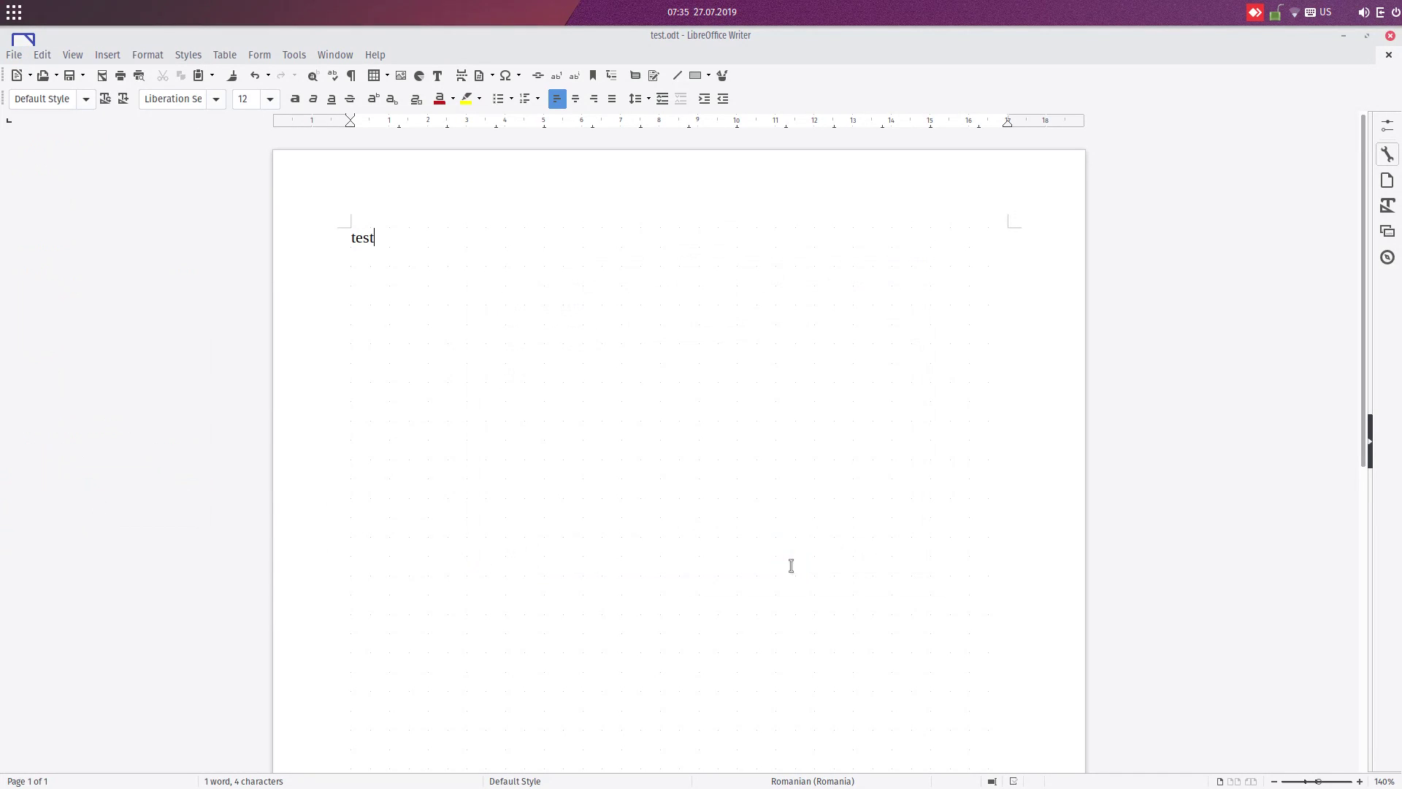
left_click(102, 75)
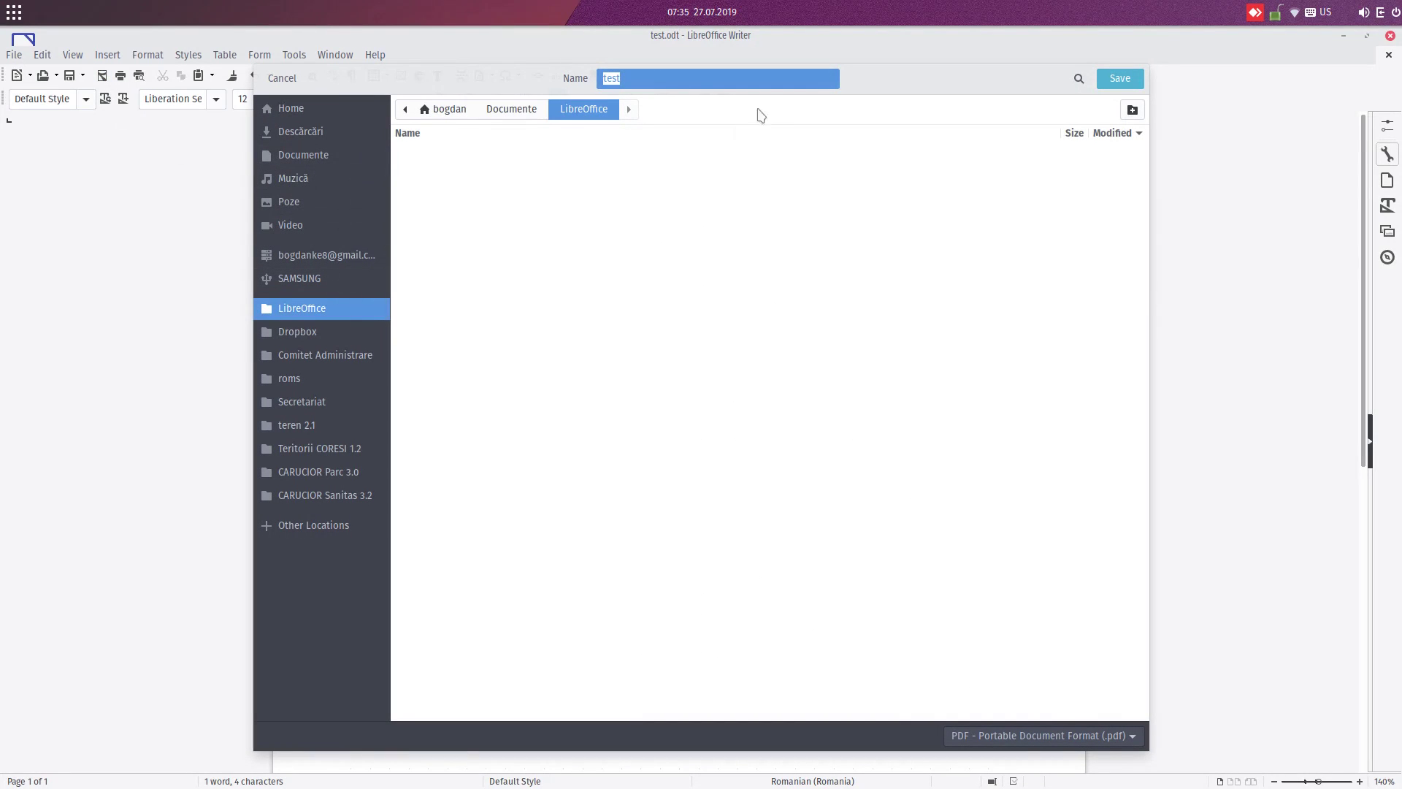
left_click(1137, 84)
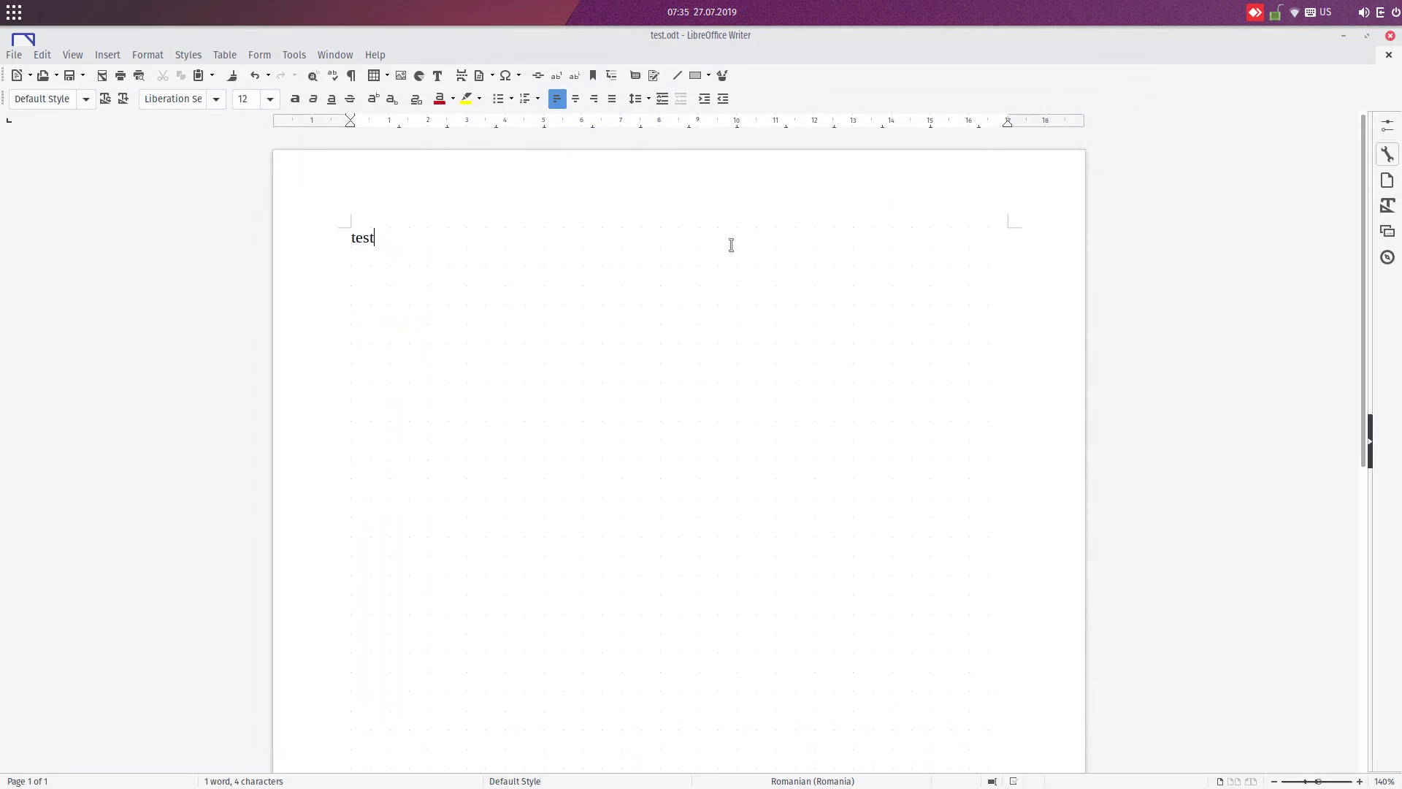
key("alt+Tab")
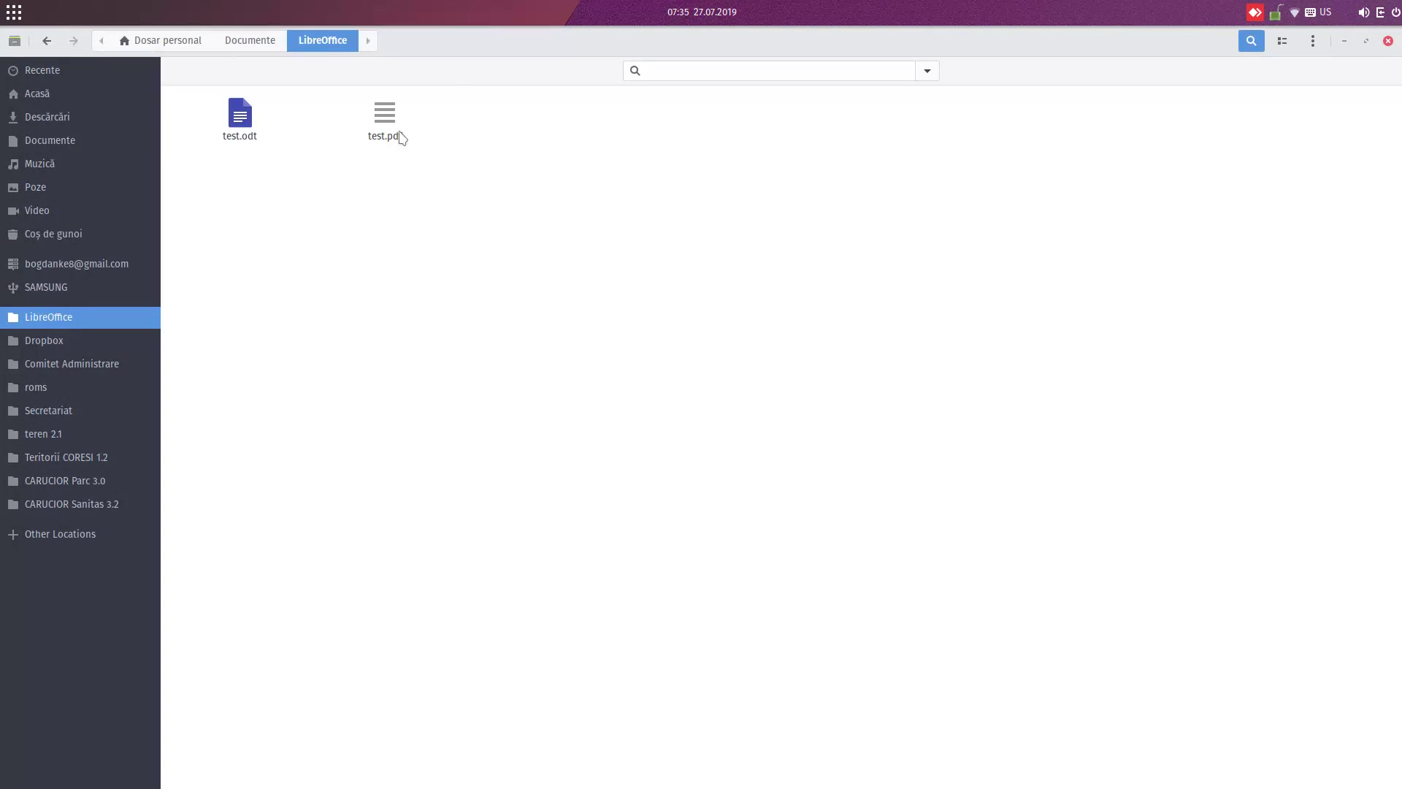
right_click(398, 134)
left_click(406, 138)
right_click(388, 134)
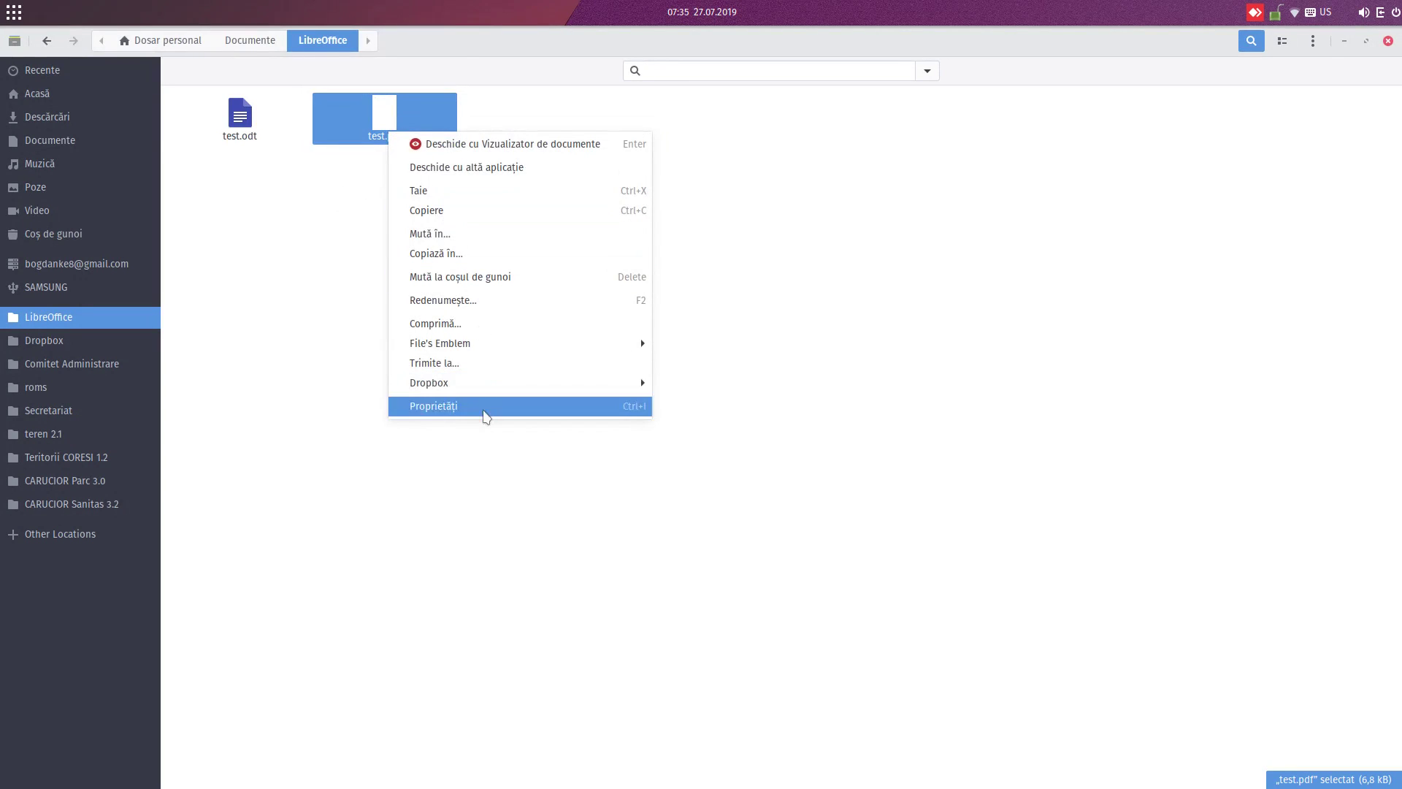
left_click(486, 408)
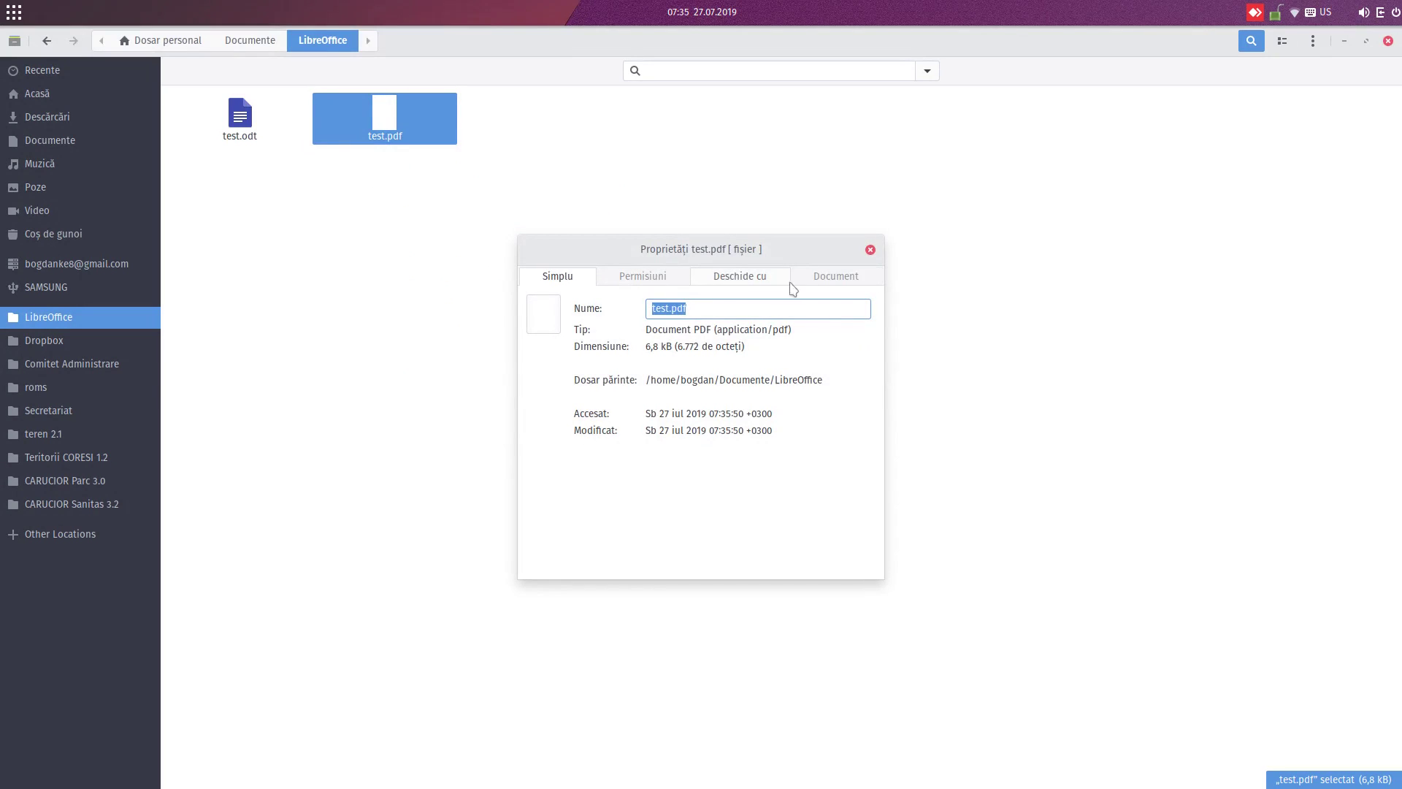
left_click(826, 286)
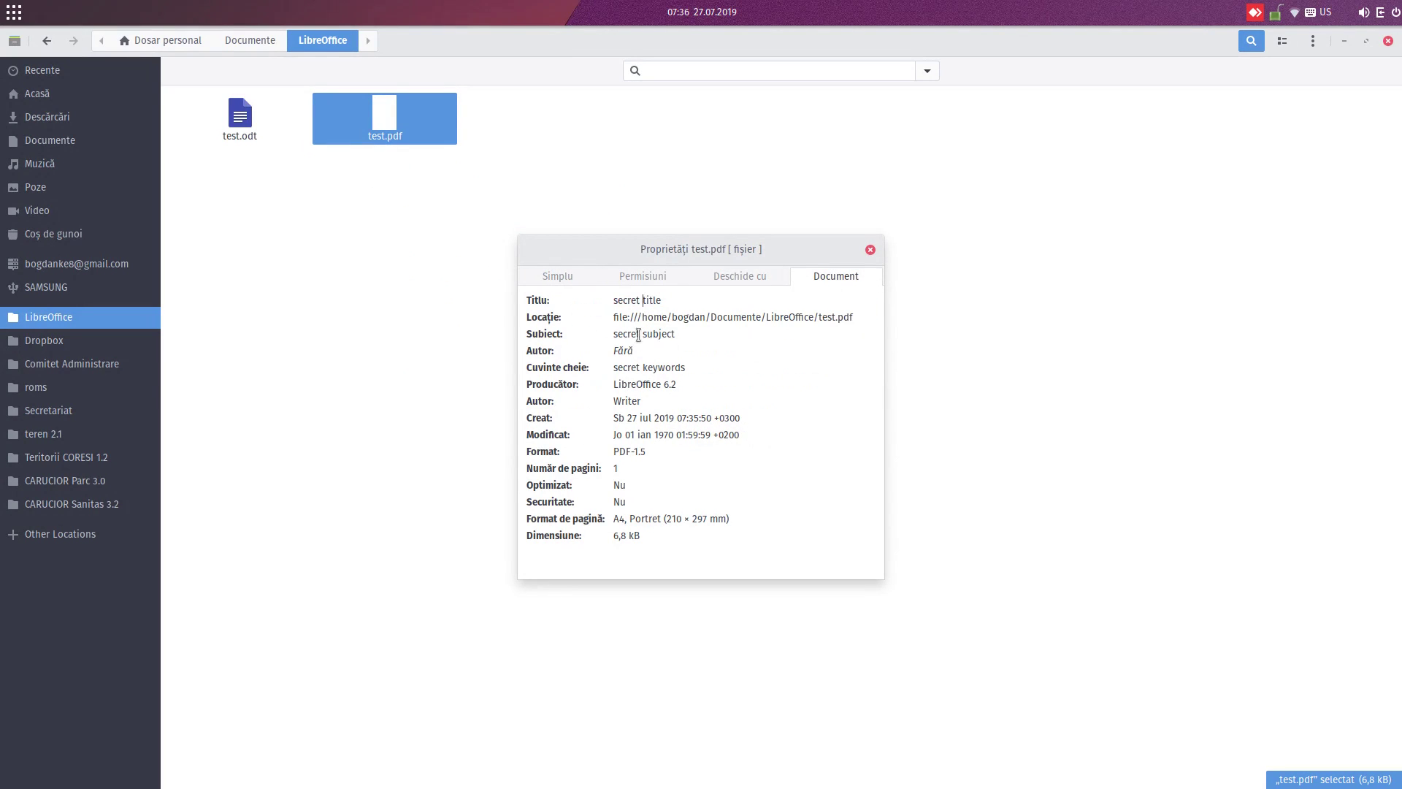
left_click(869, 250)
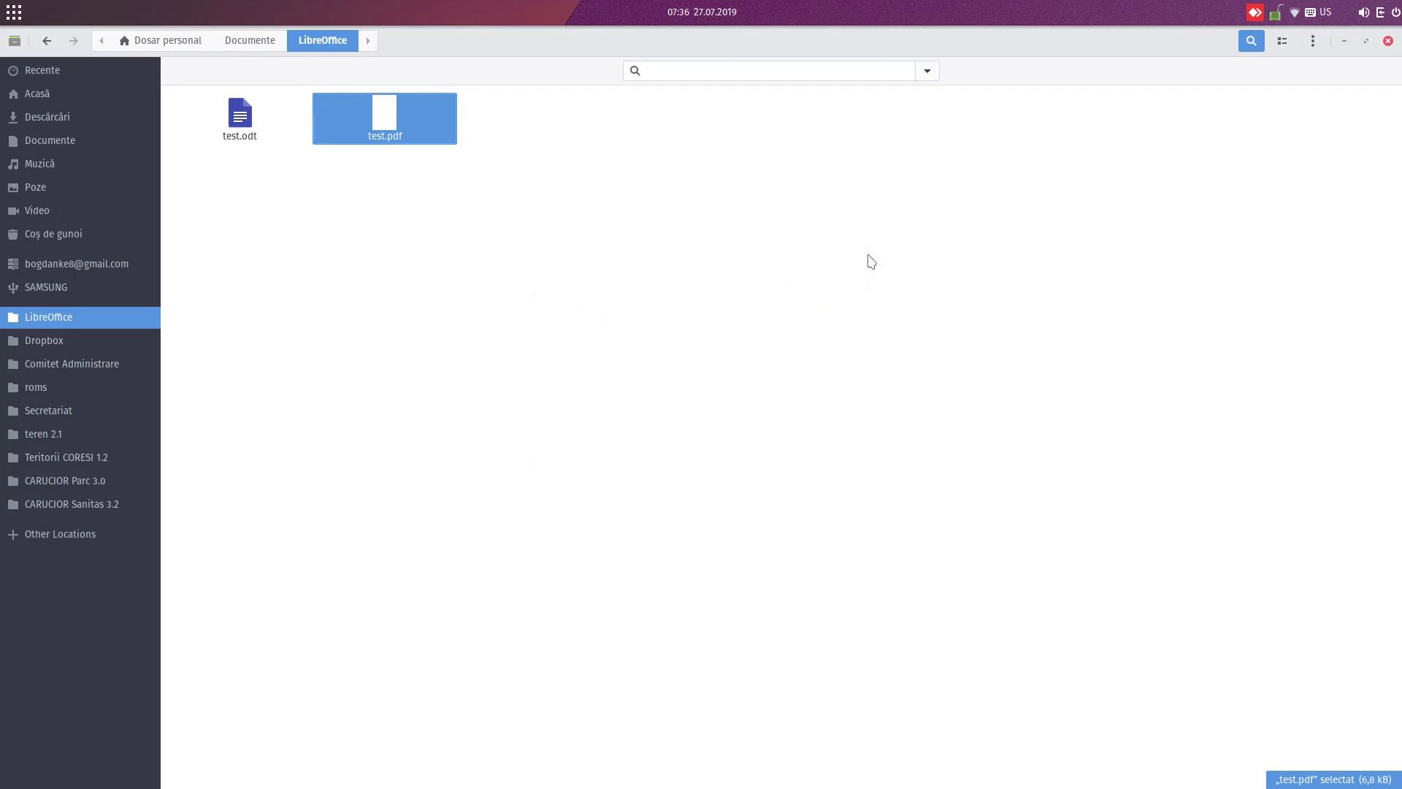
left_click(779, 319)
key("alt+Tab")
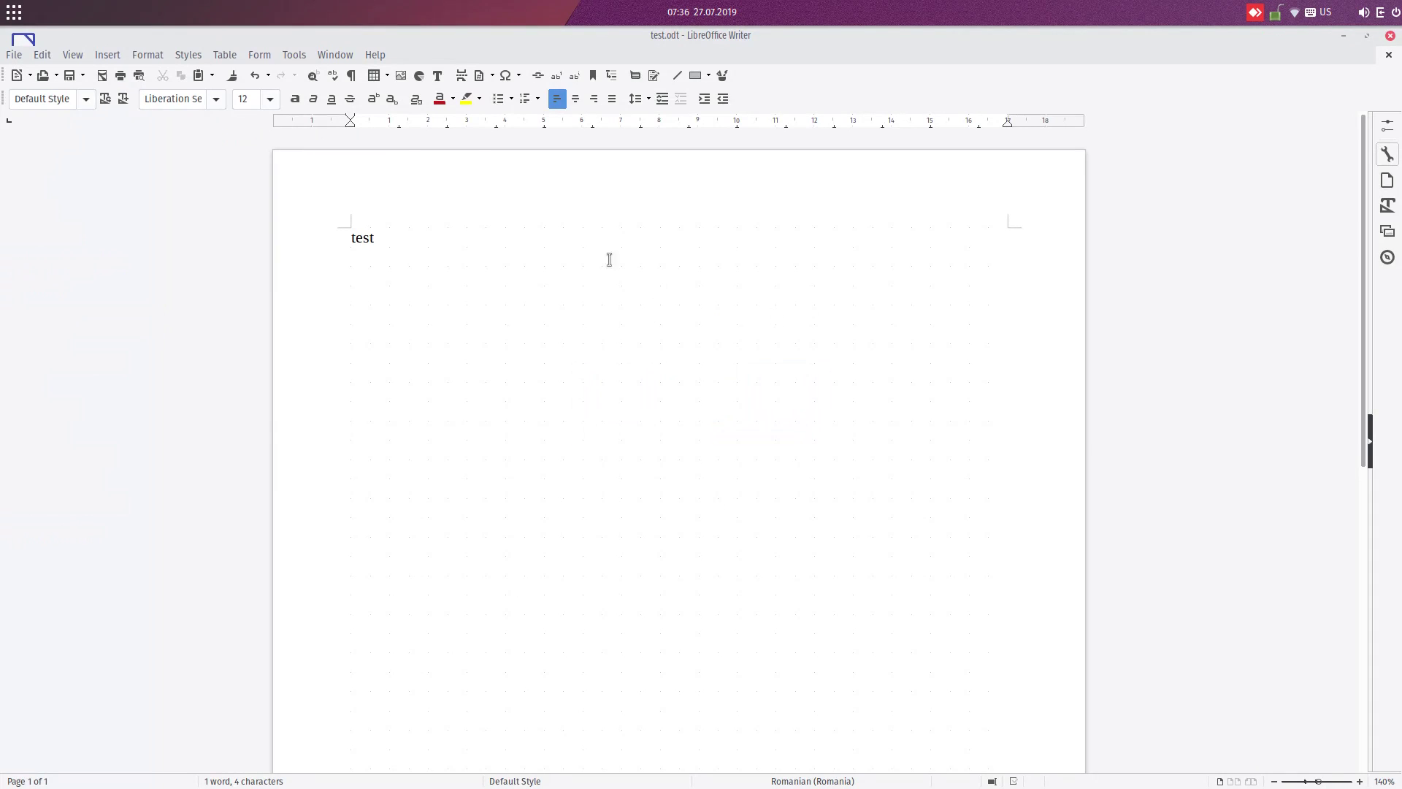
In Security Options and Warnings, tick Recommend password protection on saving and confirm both dialogs
left_click(338, 58)
left_click(288, 58)
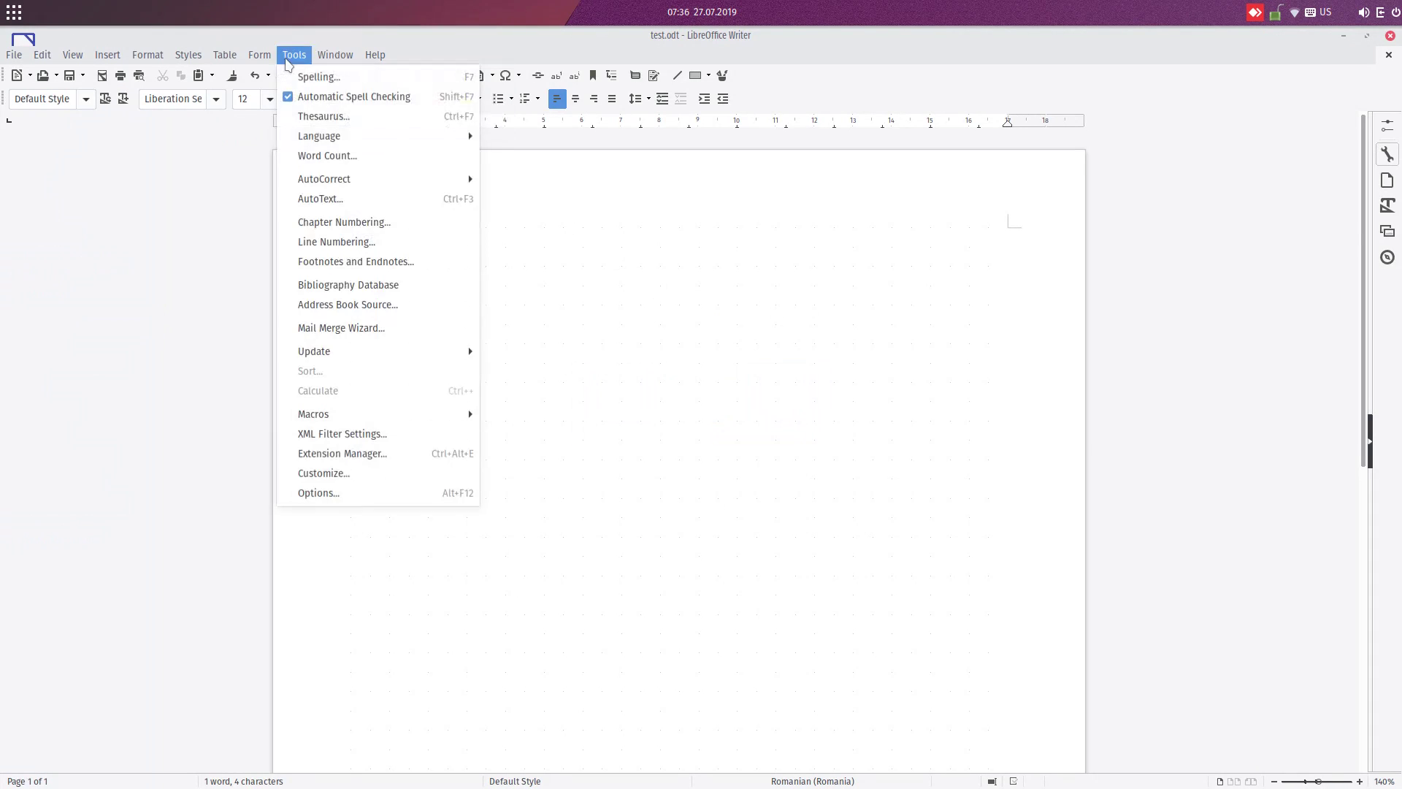
left_click(341, 493)
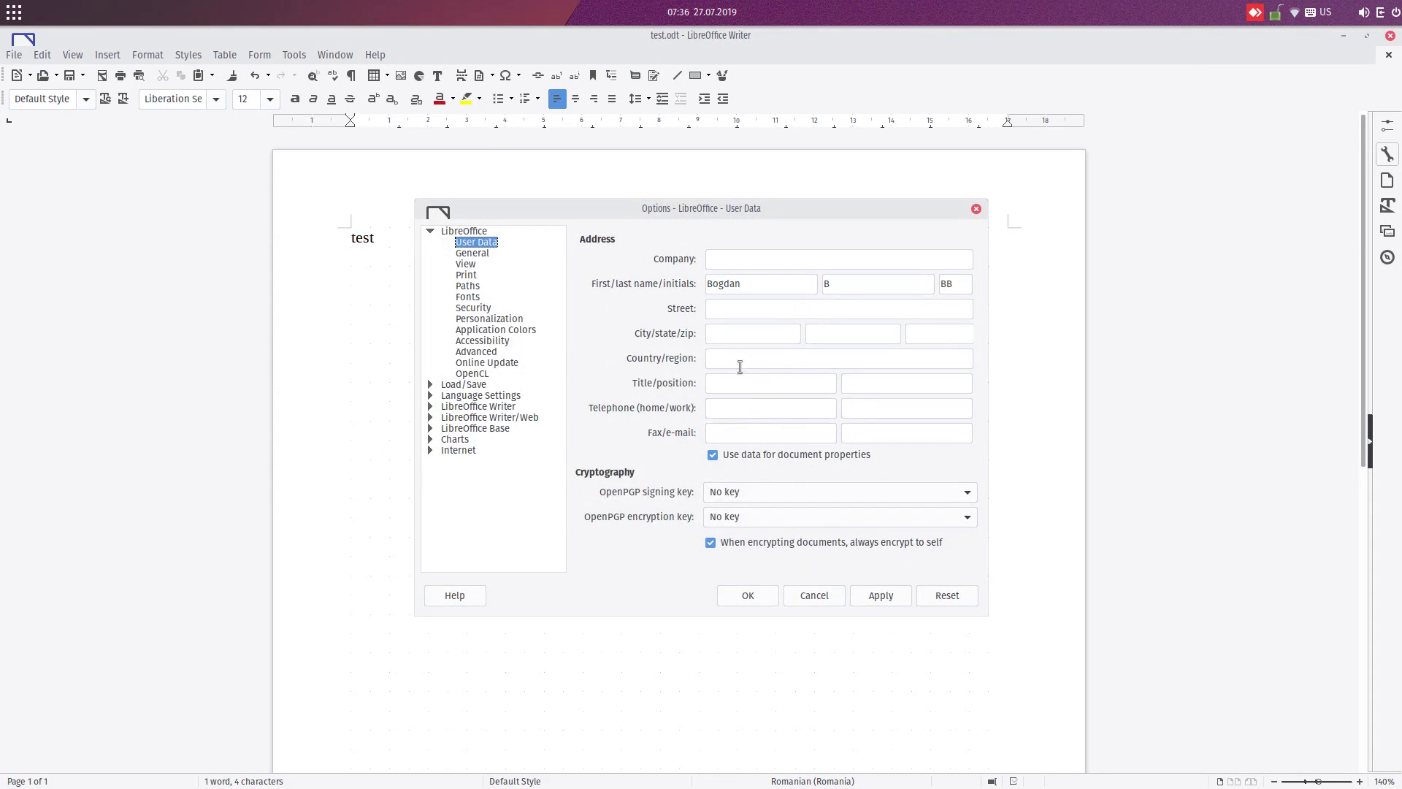
left_click(486, 319)
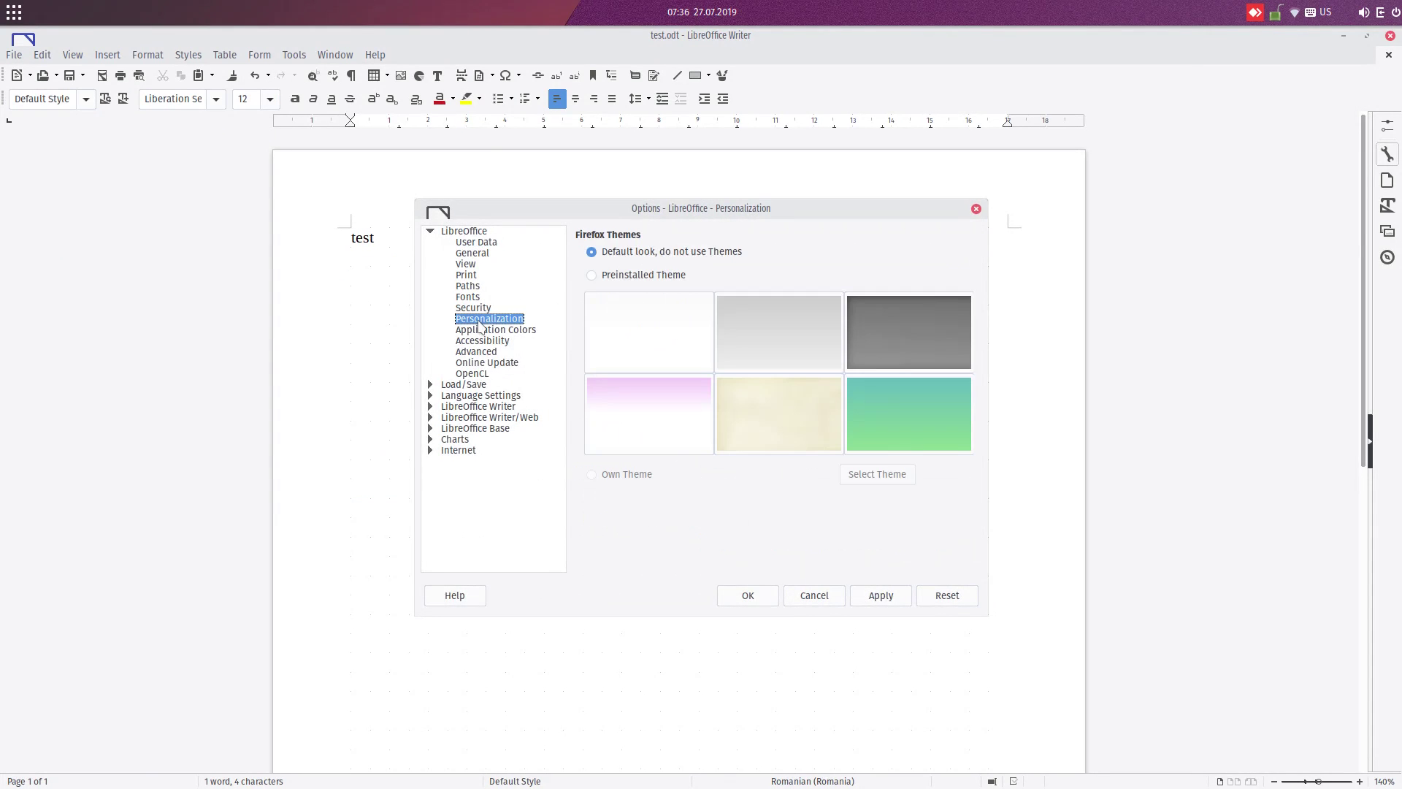
left_click(474, 309)
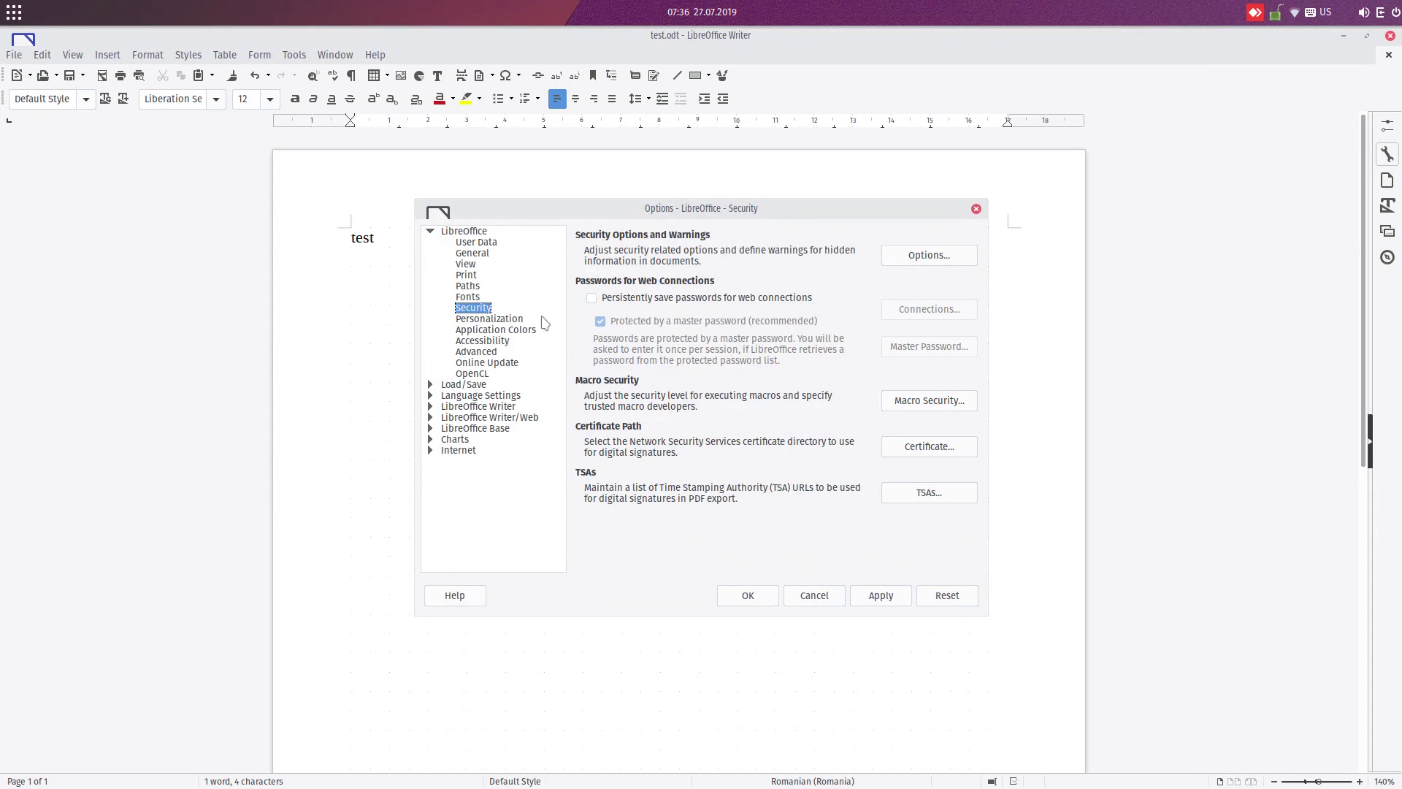
left_click(955, 261)
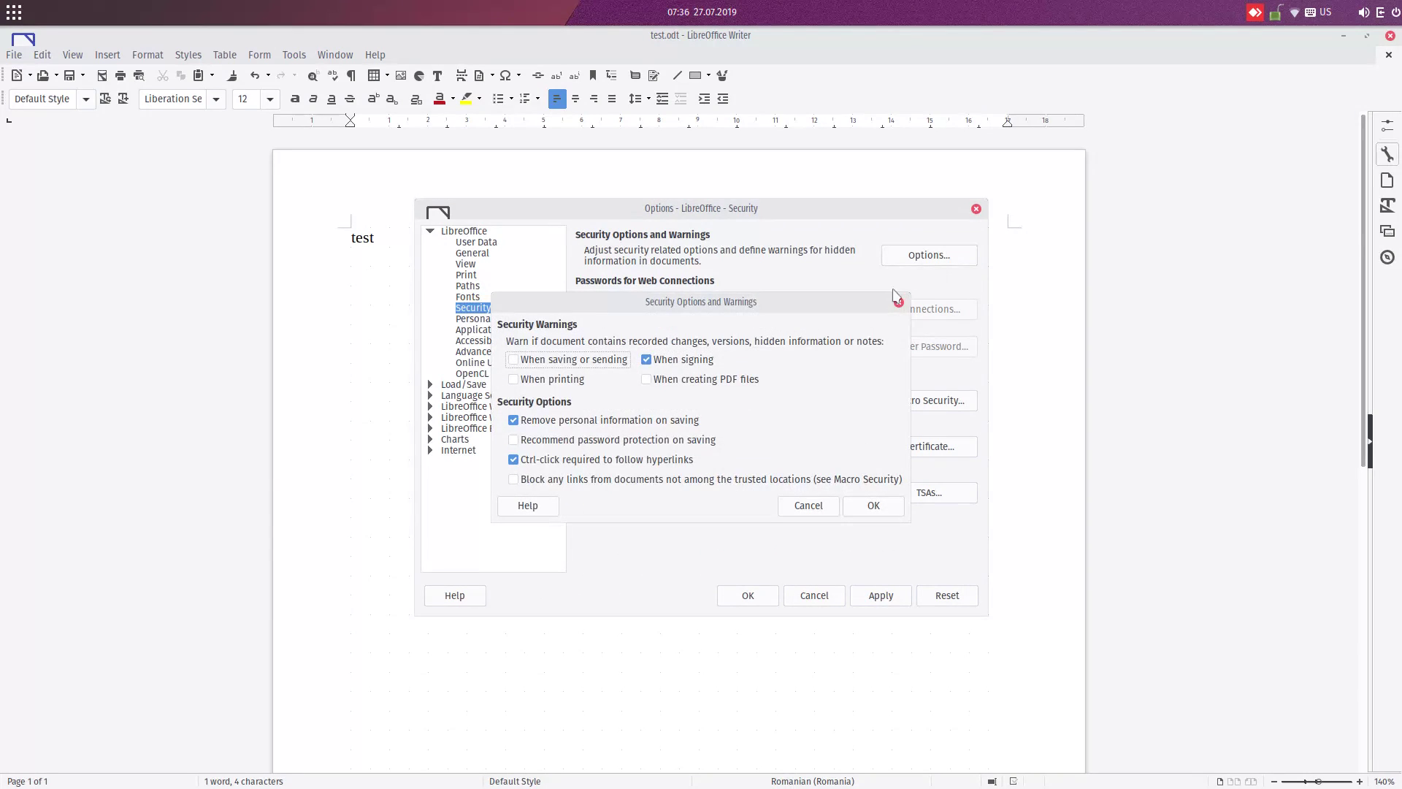
left_click(593, 440)
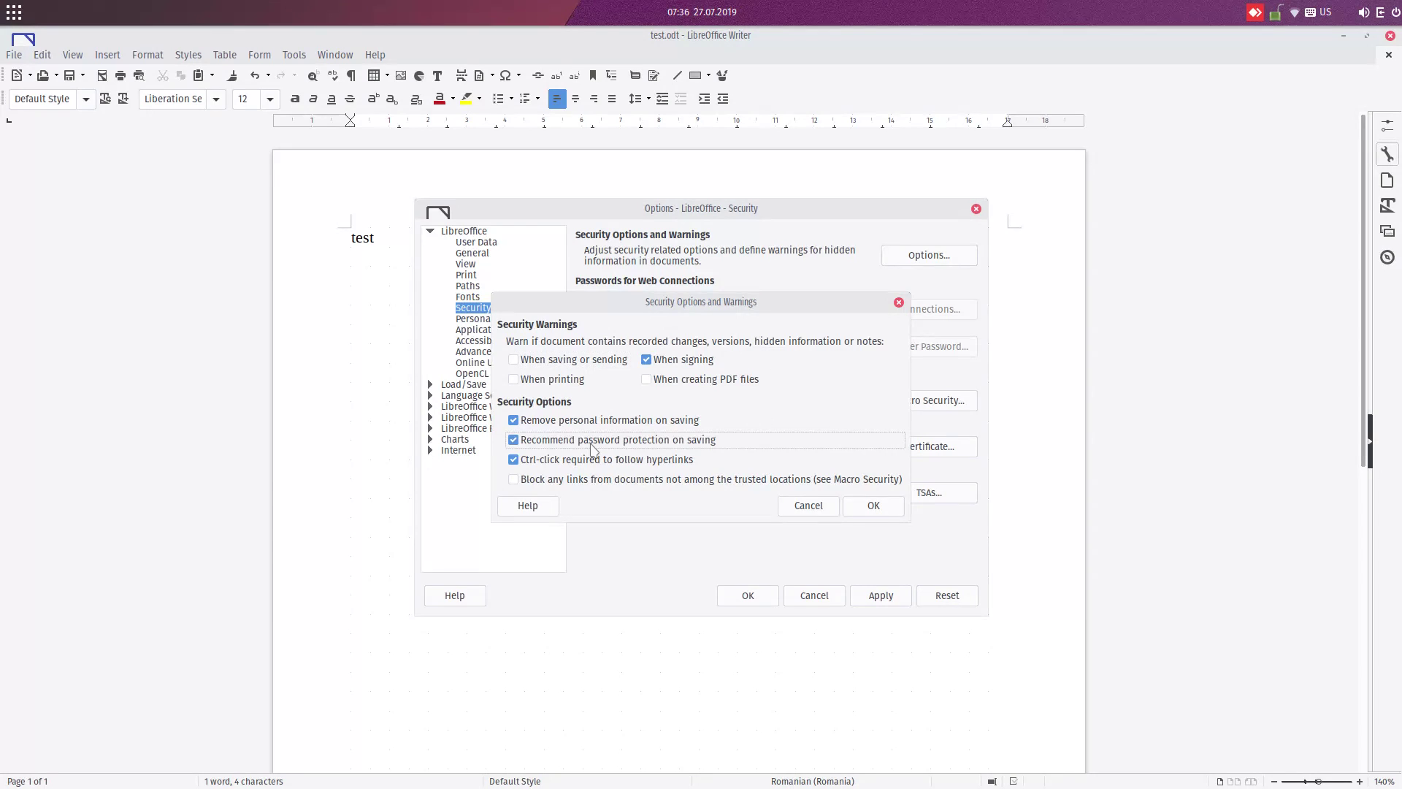
left_click(876, 510)
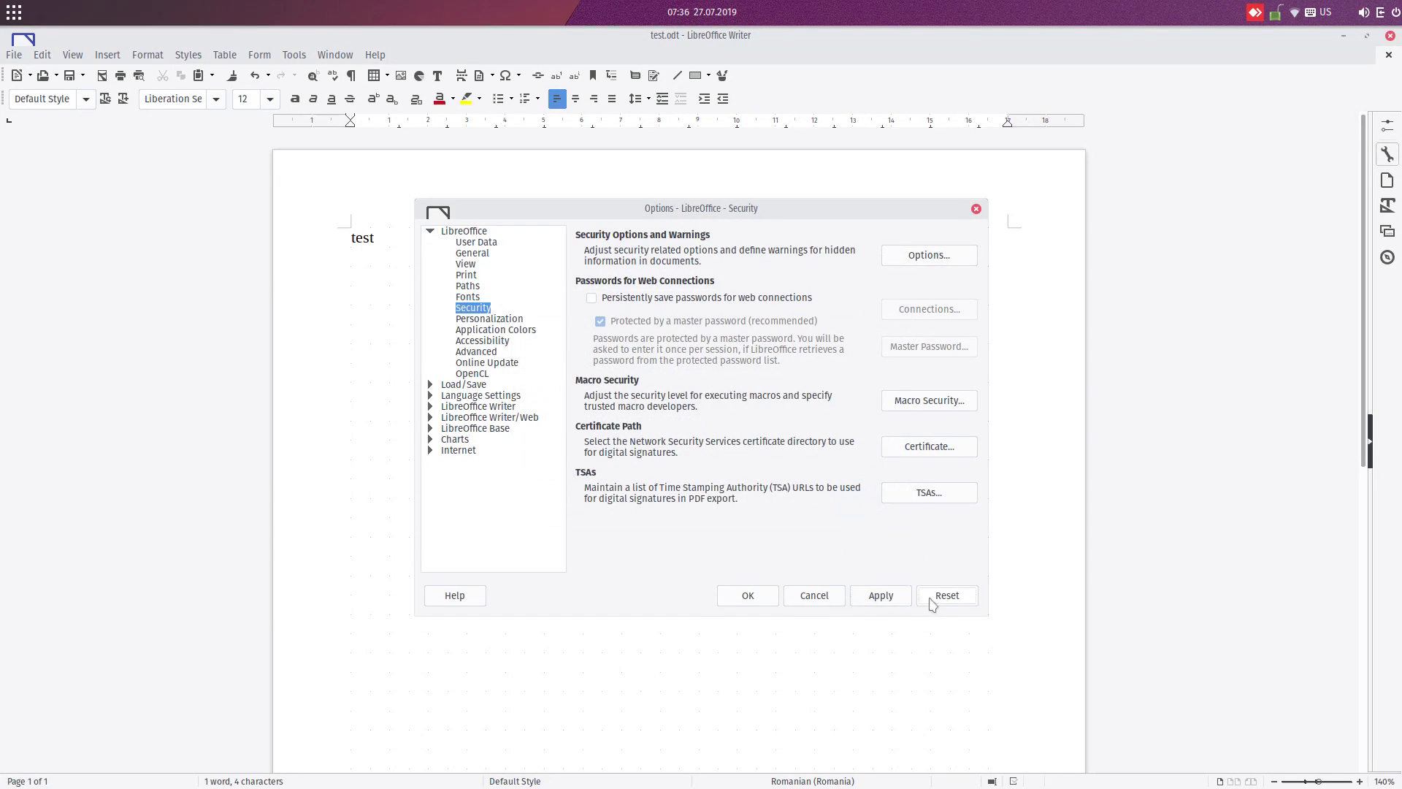
left_click(747, 595)
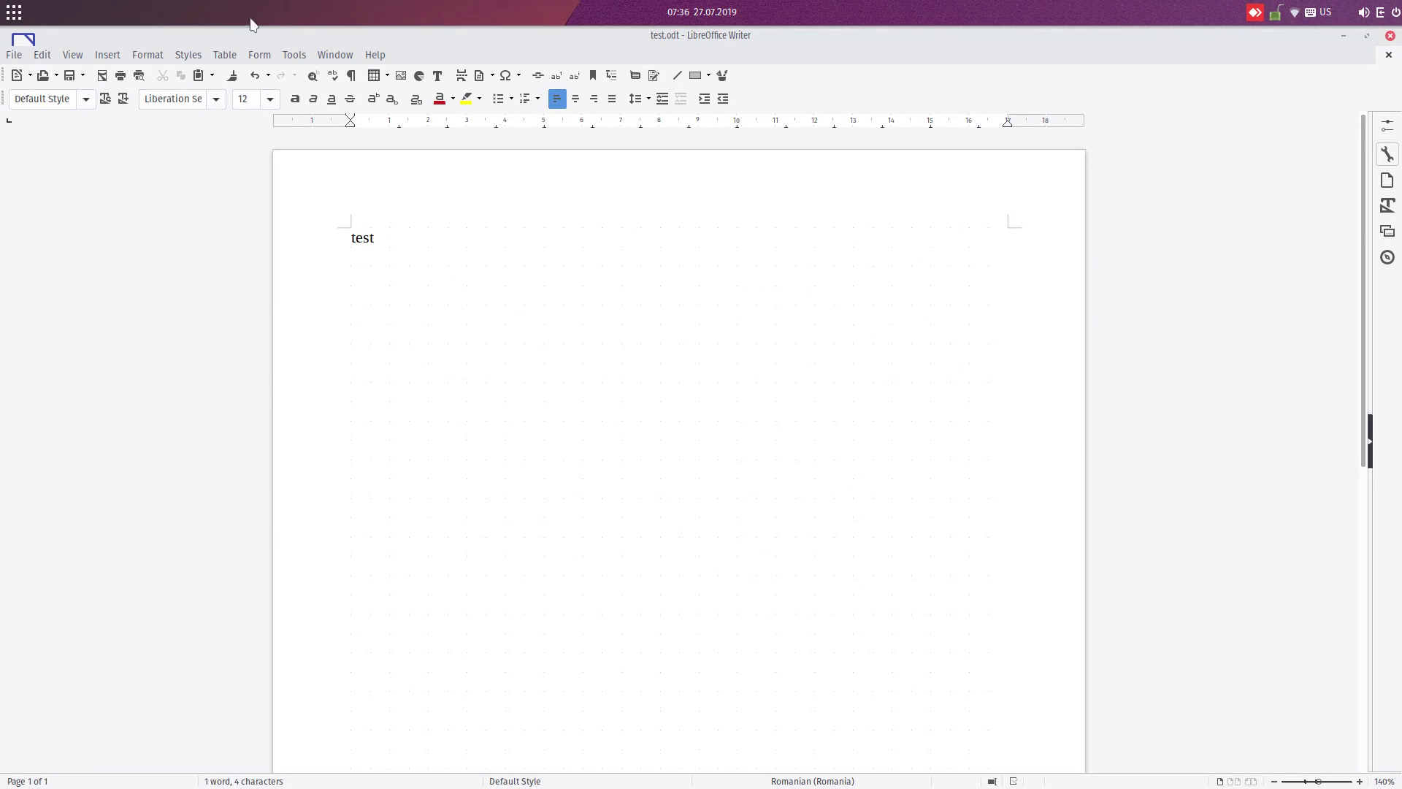
Close the Security options and warnings without changes, then add 'fd' after 'Test'
left_click(293, 52)
left_click(344, 492)
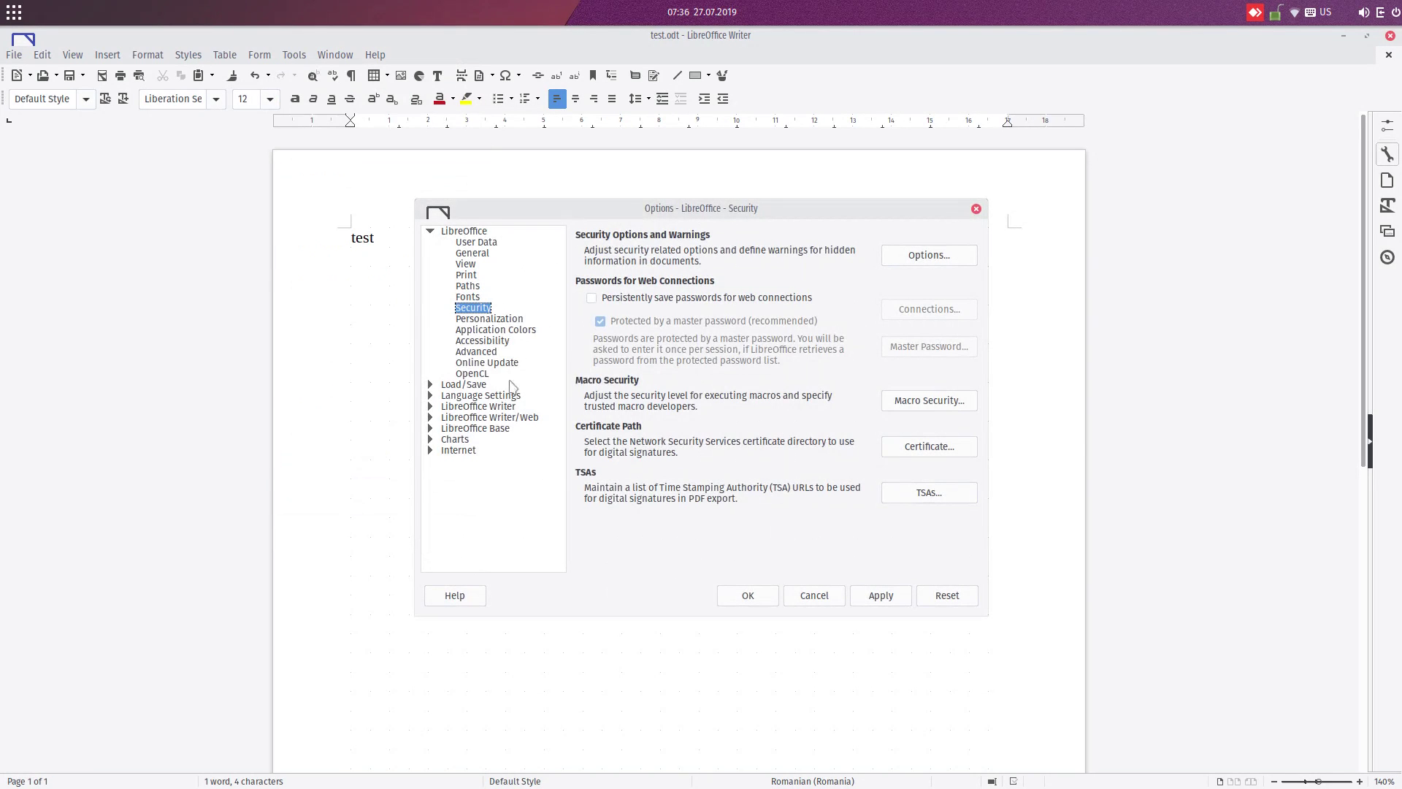
left_click(902, 257)
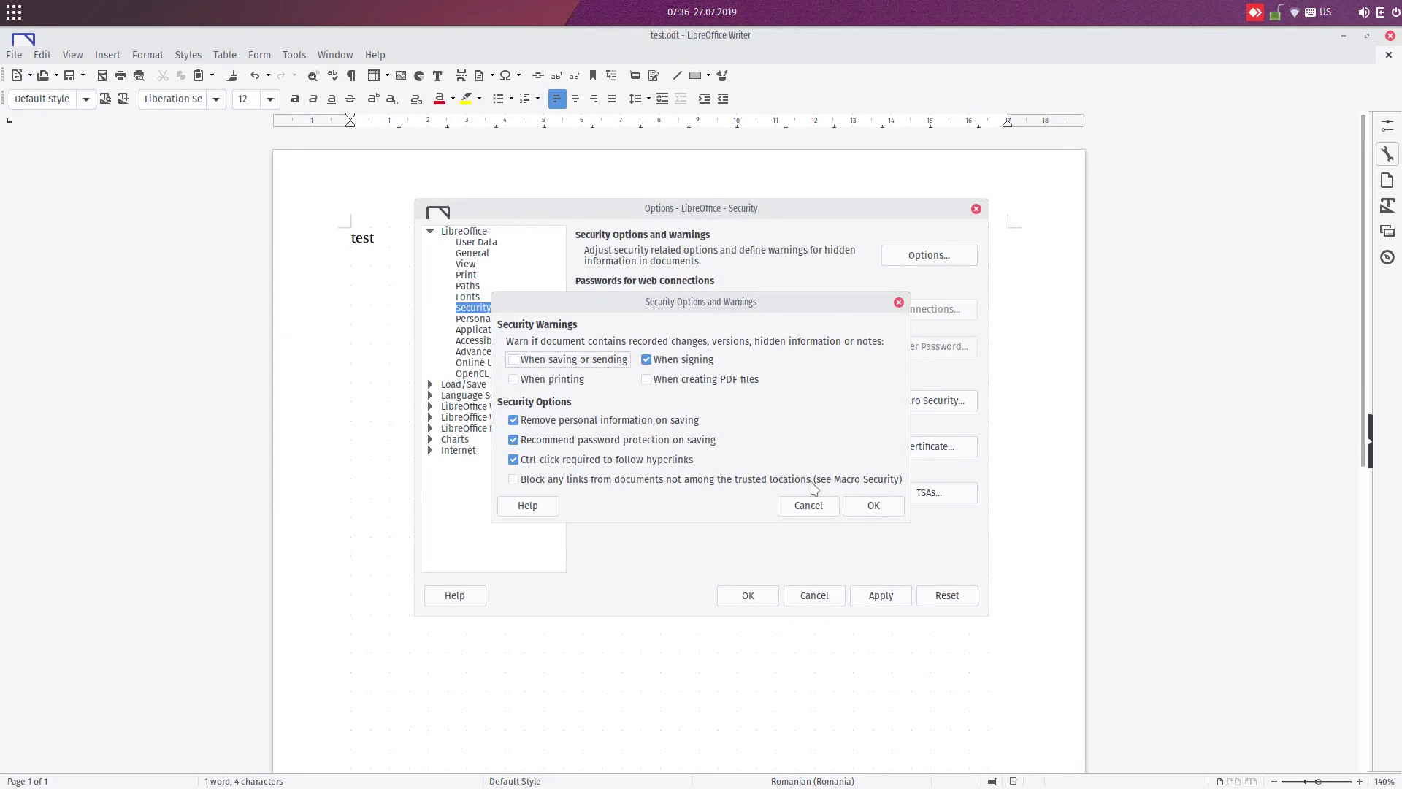
left_click(873, 507)
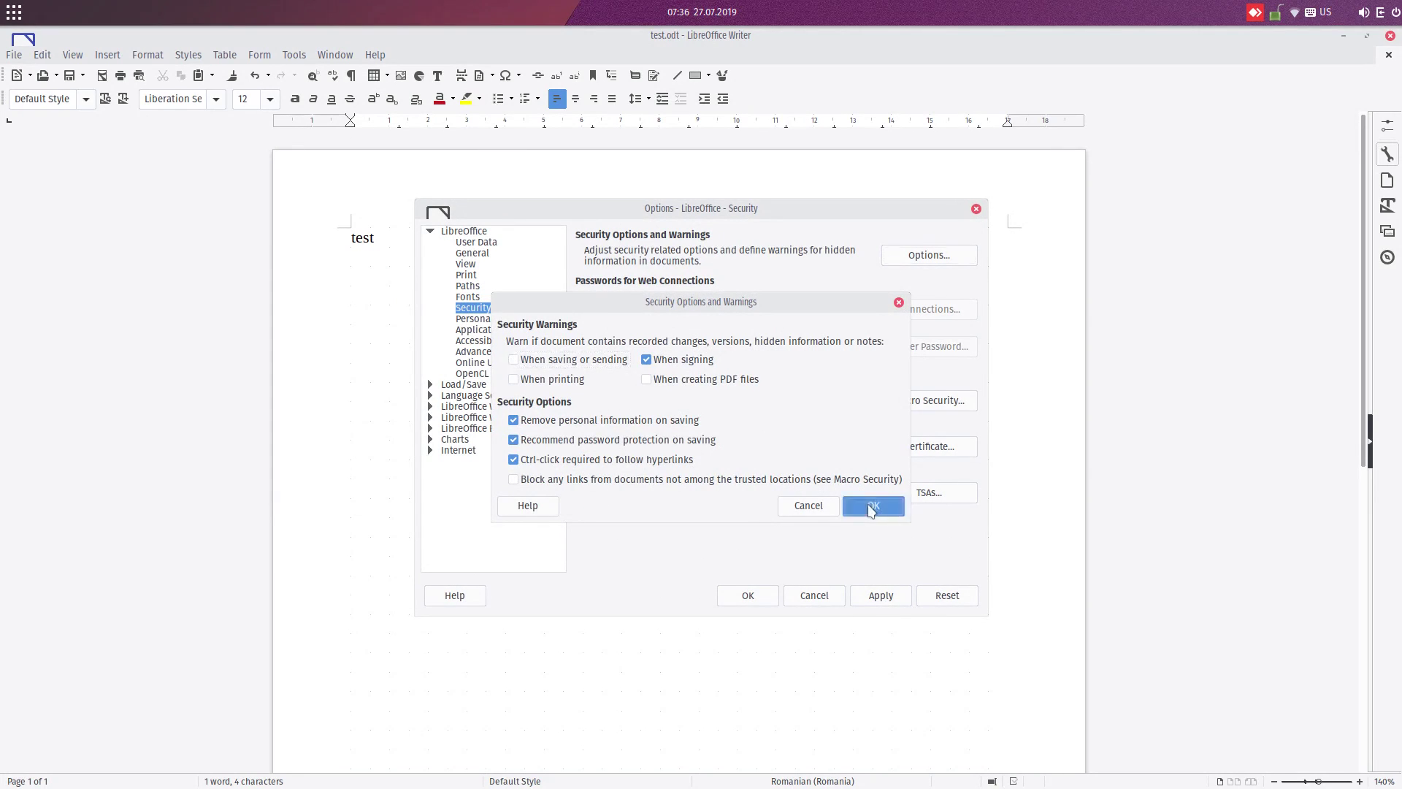
left_click(739, 592)
type("fd")
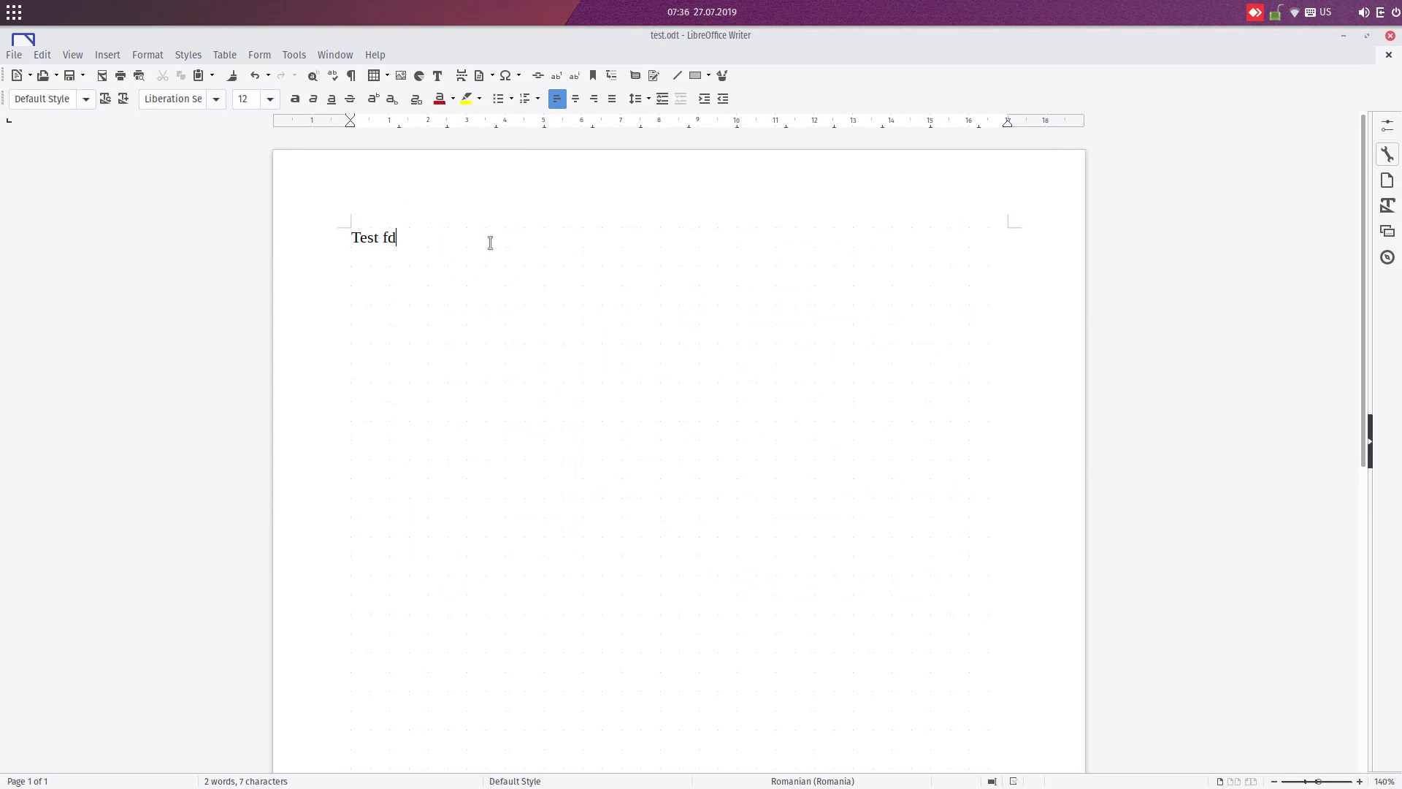
Untick 'Remove personal information on saving' and 'Recommend password protection on saving' in Security options
left_click(301, 56)
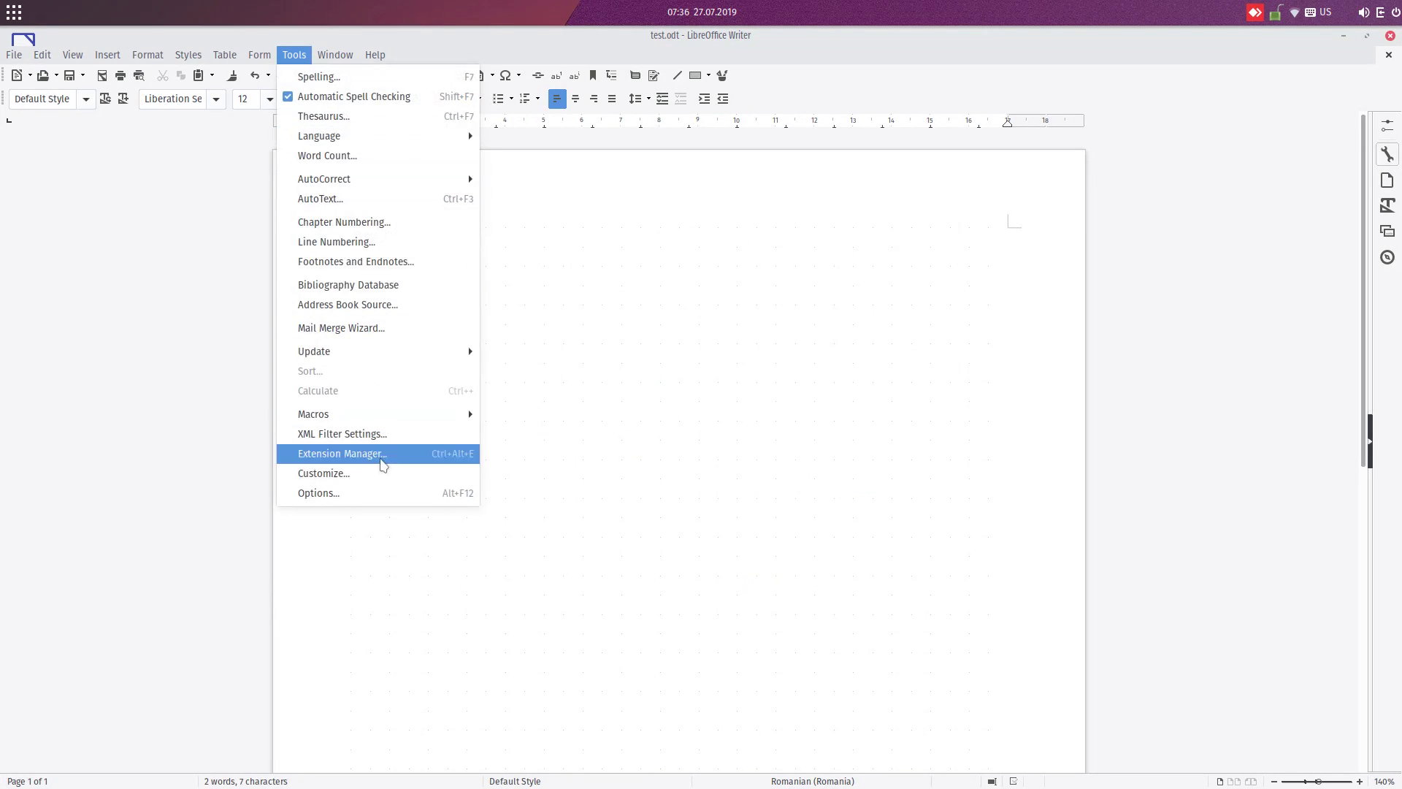
left_click(381, 492)
left_click(948, 260)
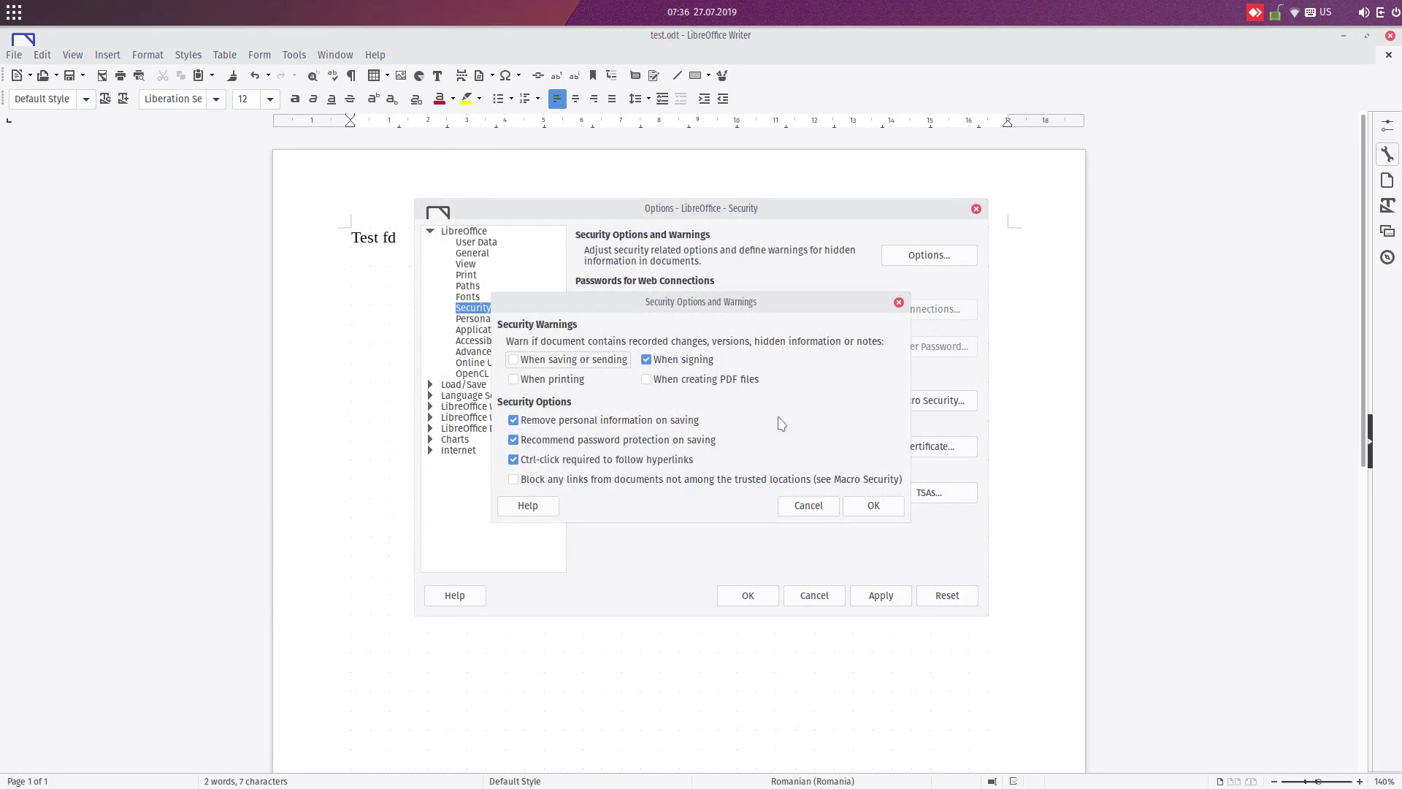
left_click(626, 421)
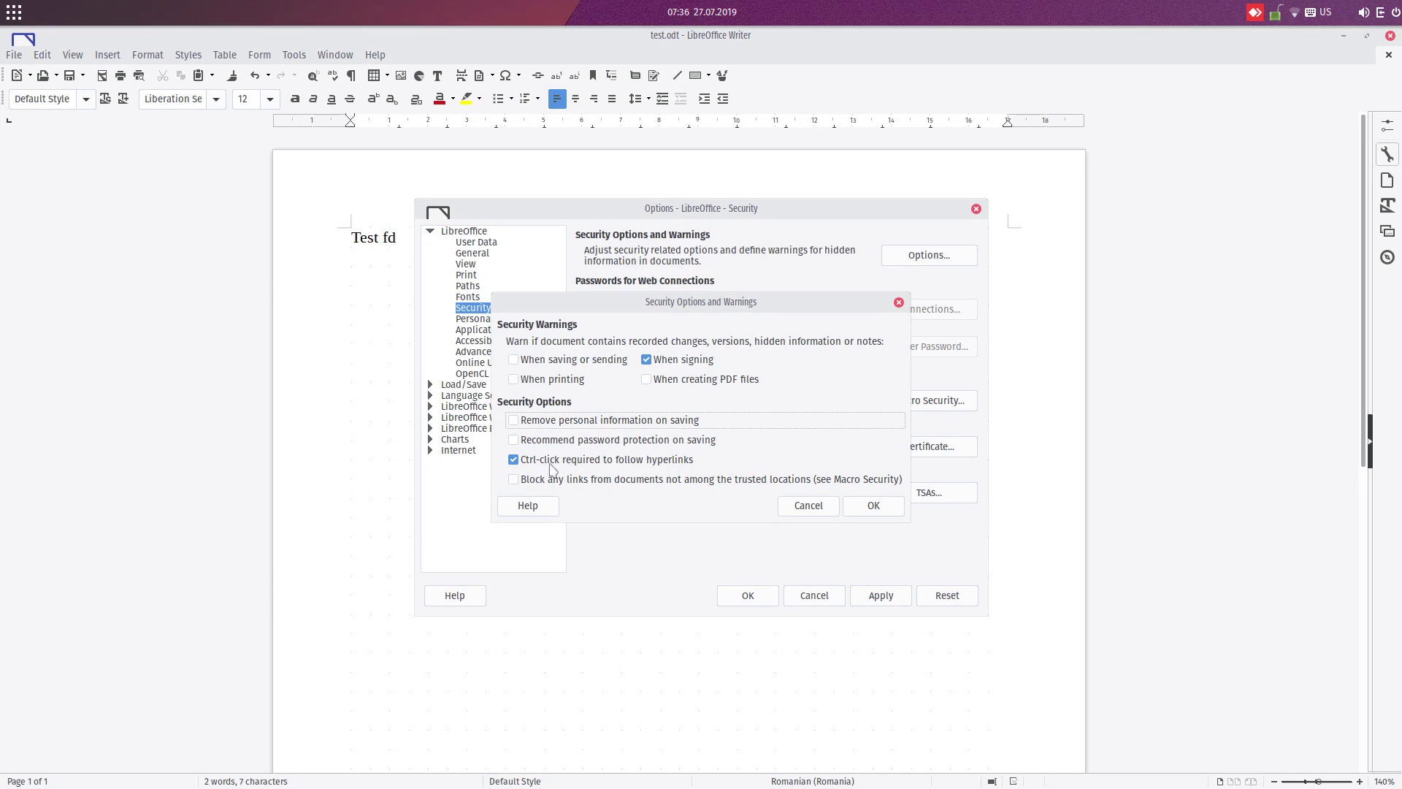
left_click(871, 506)
left_click(746, 596)
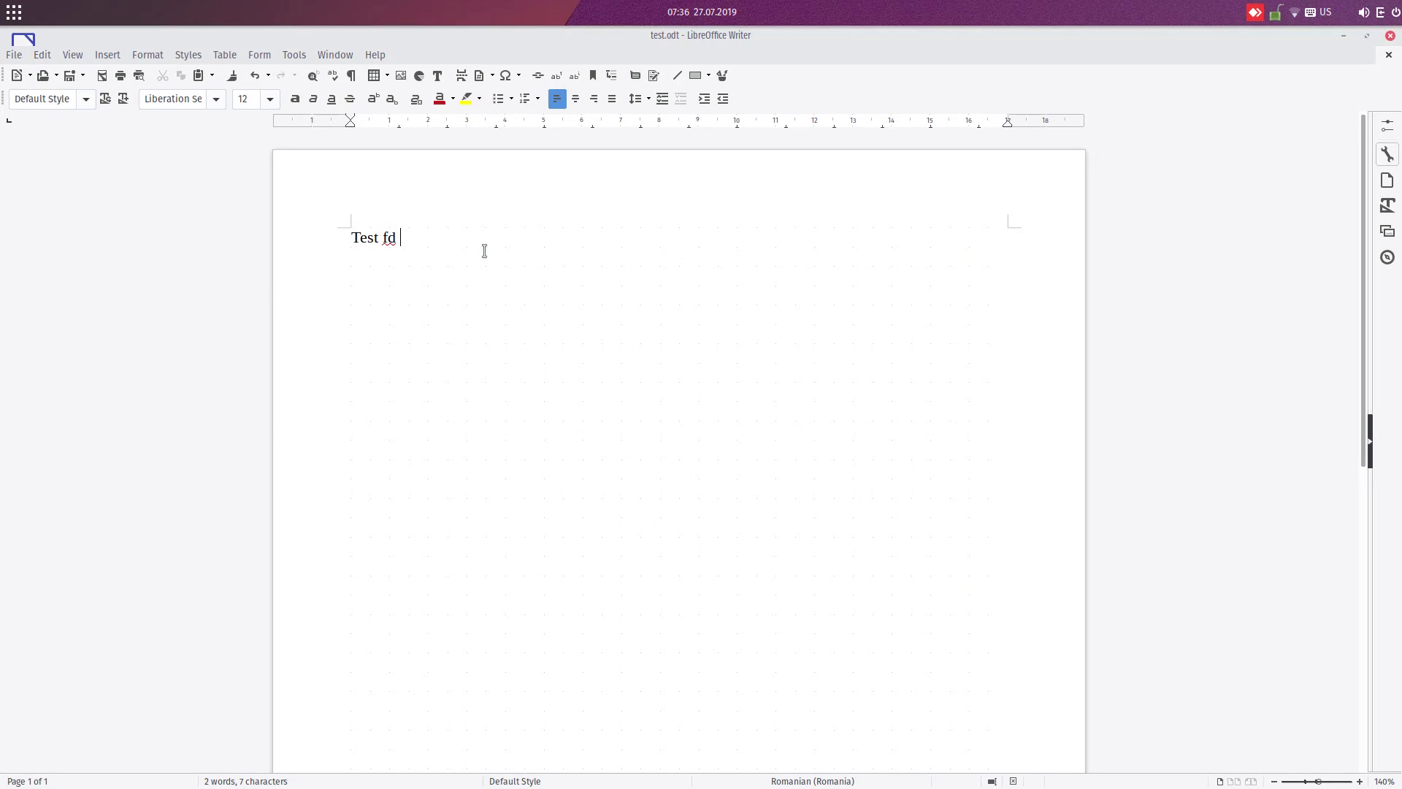
key("ctrl+a")
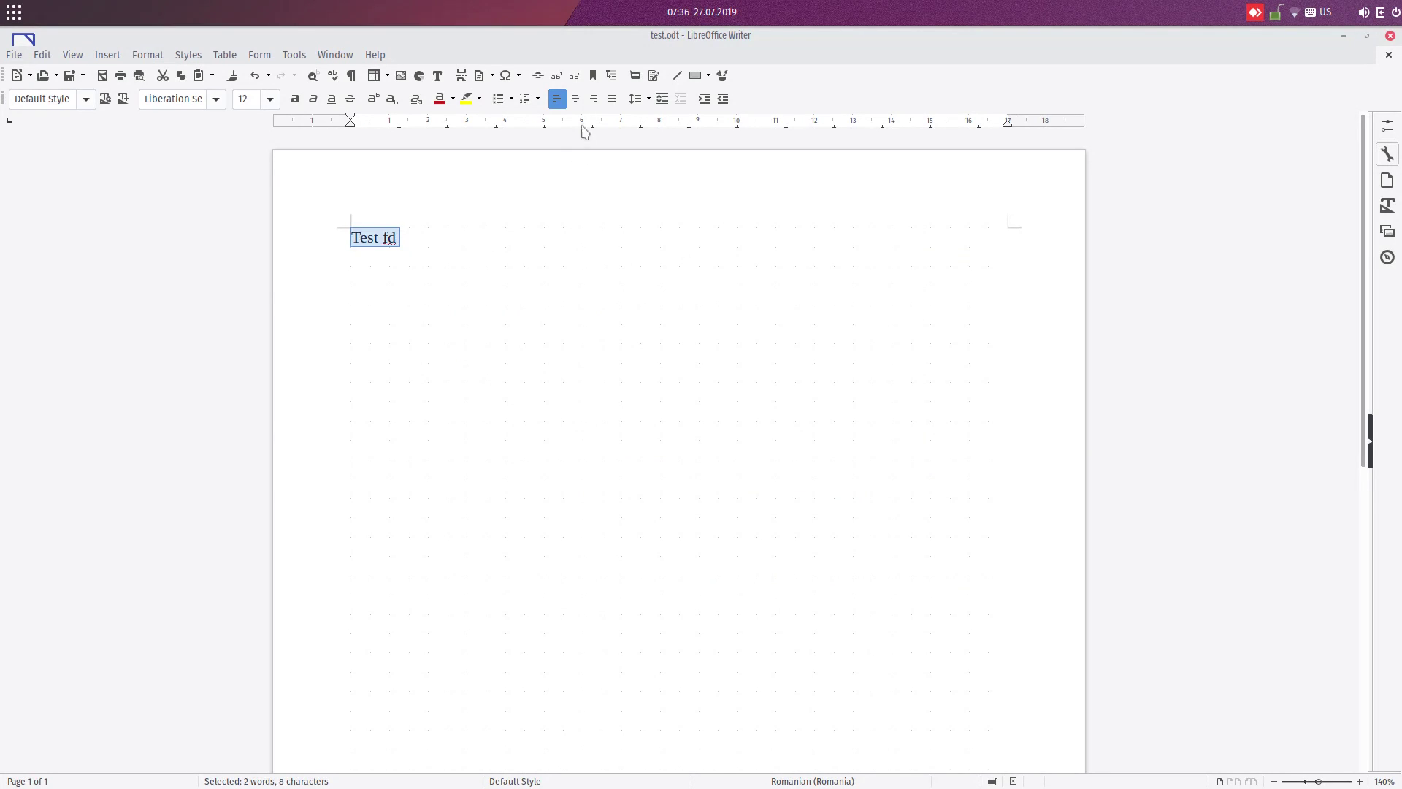
left_click(538, 75)
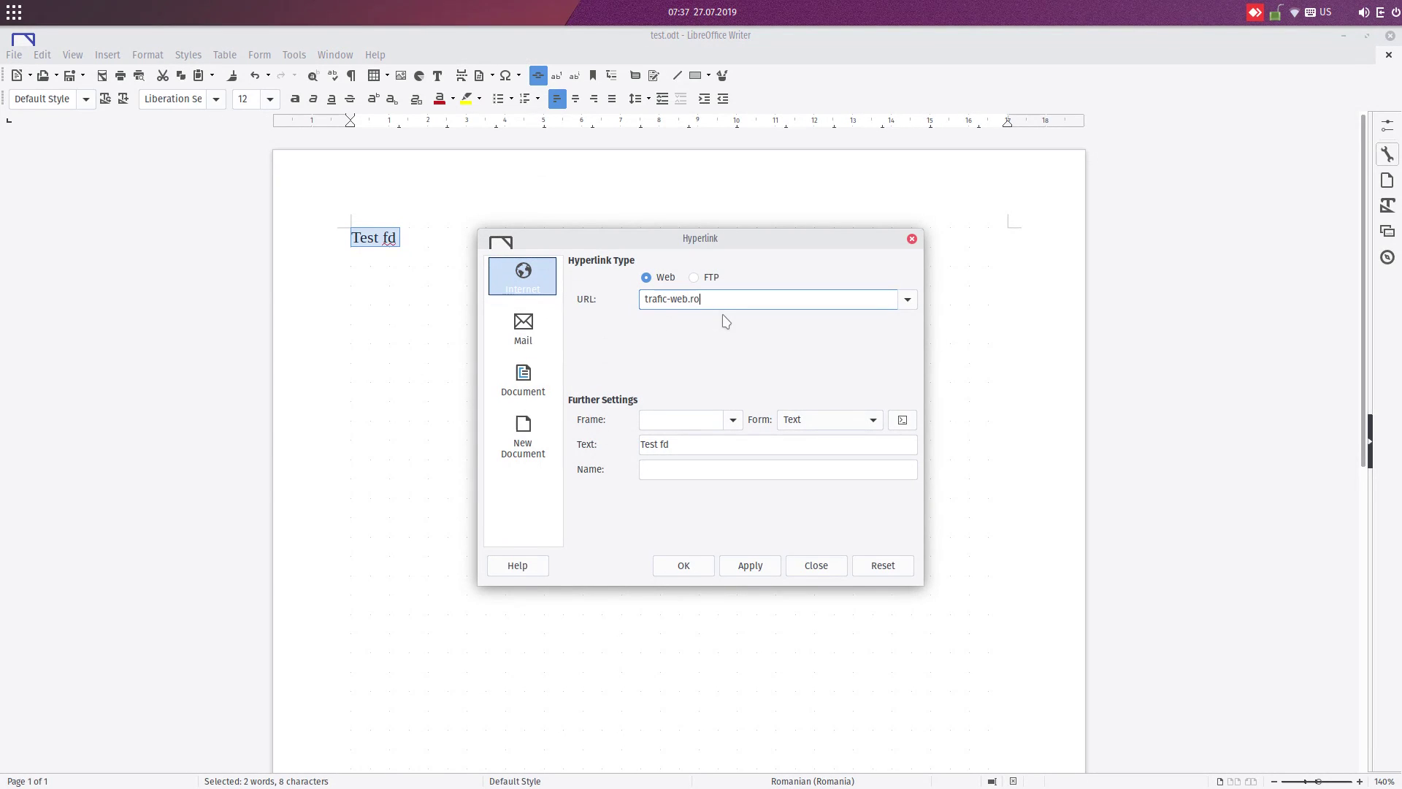
left_click(681, 567)
left_click(412, 286)
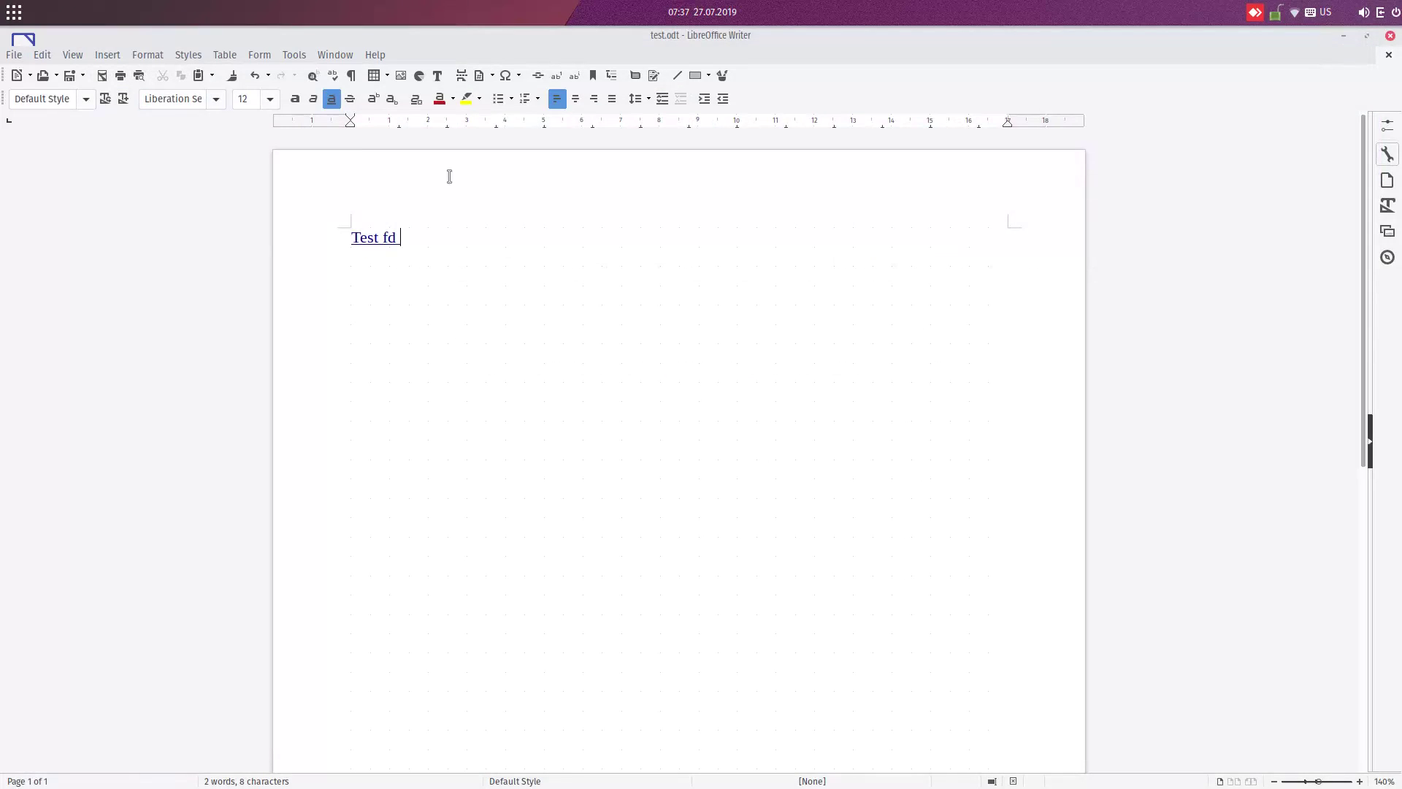
Open the Security options and warnings, then close them and Options unchanged
left_click(335, 55)
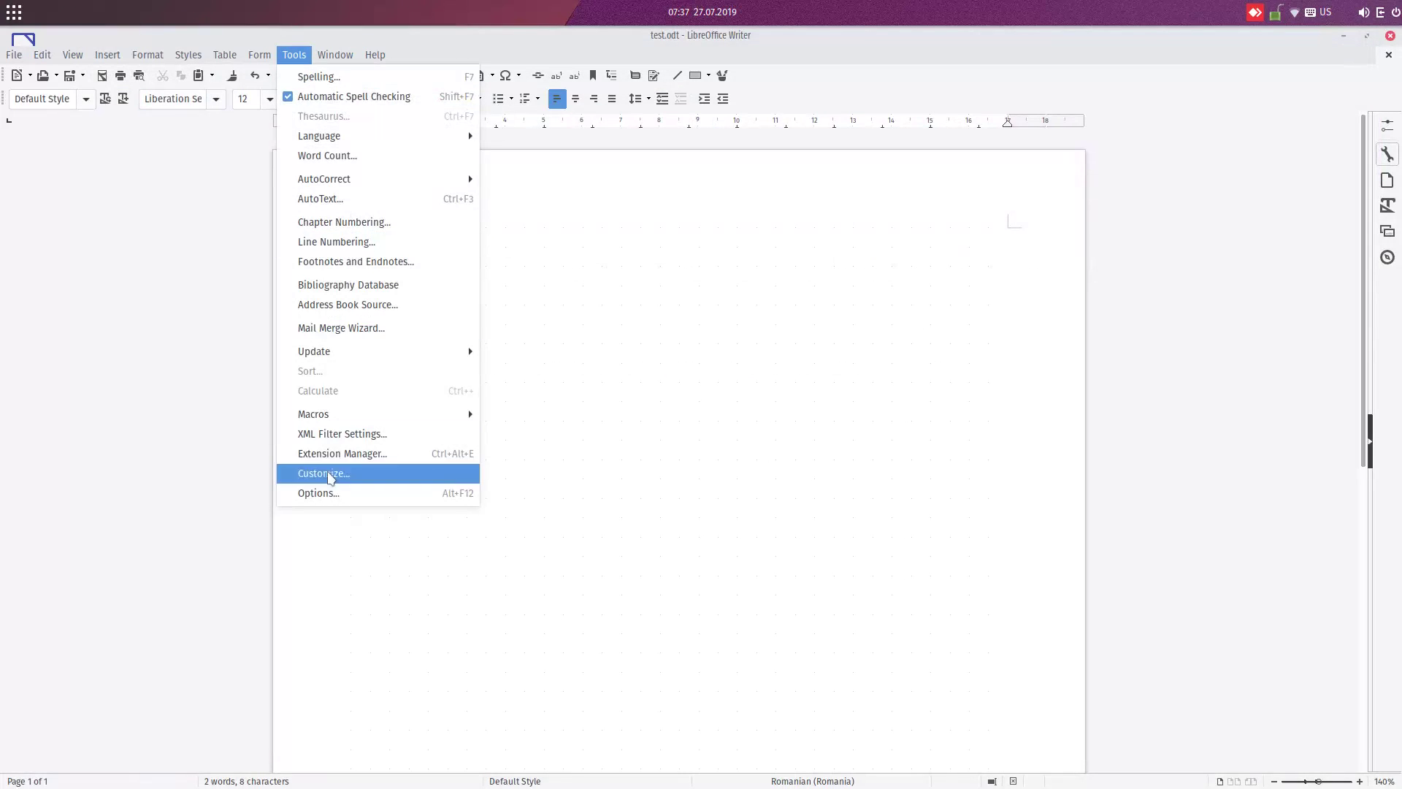
left_click(326, 491)
left_click(883, 260)
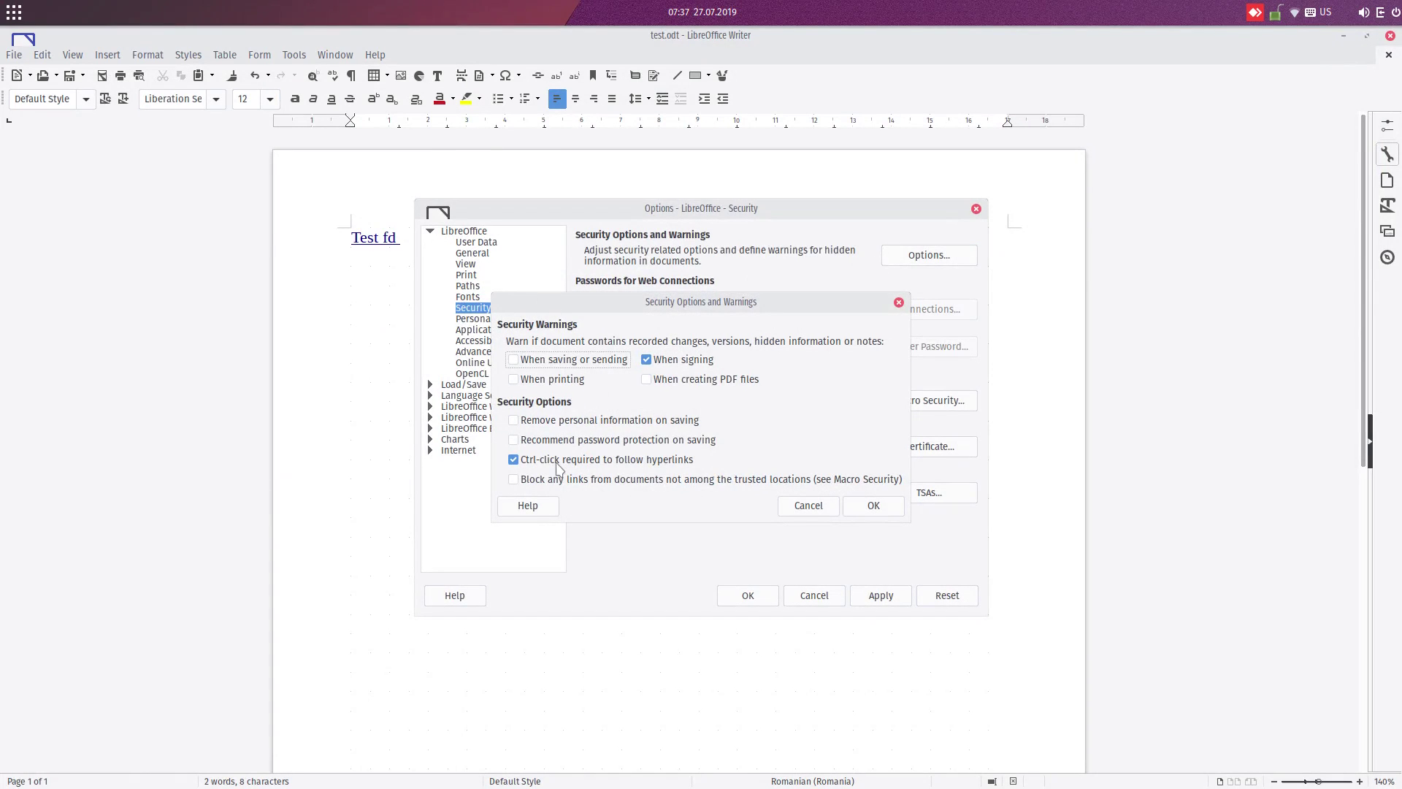
left_click(830, 509)
left_click(753, 593)
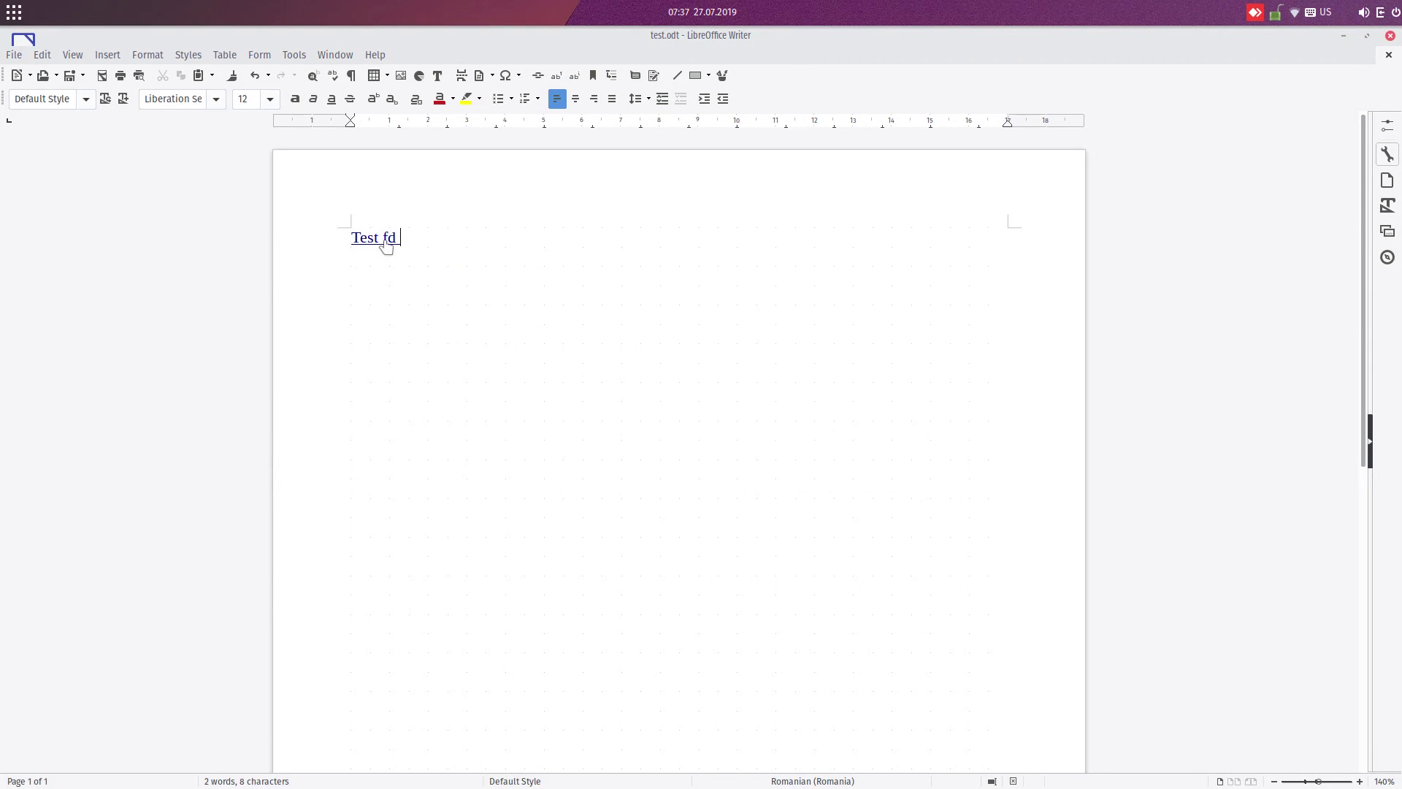
Tick 'Ctrl-click required to follow hyperlinks' in the Security options and warnings
mouse_move(385, 247)
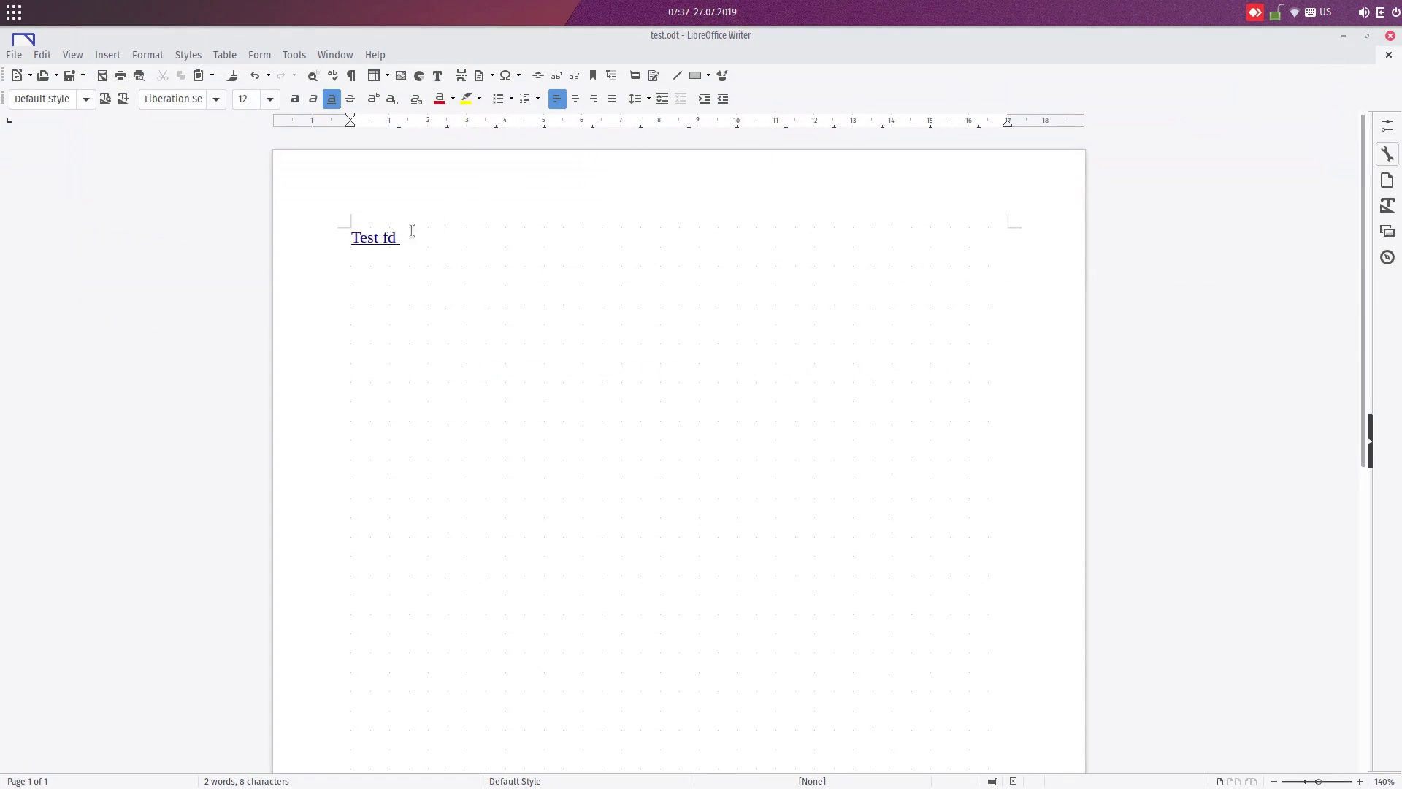
left_click(292, 55)
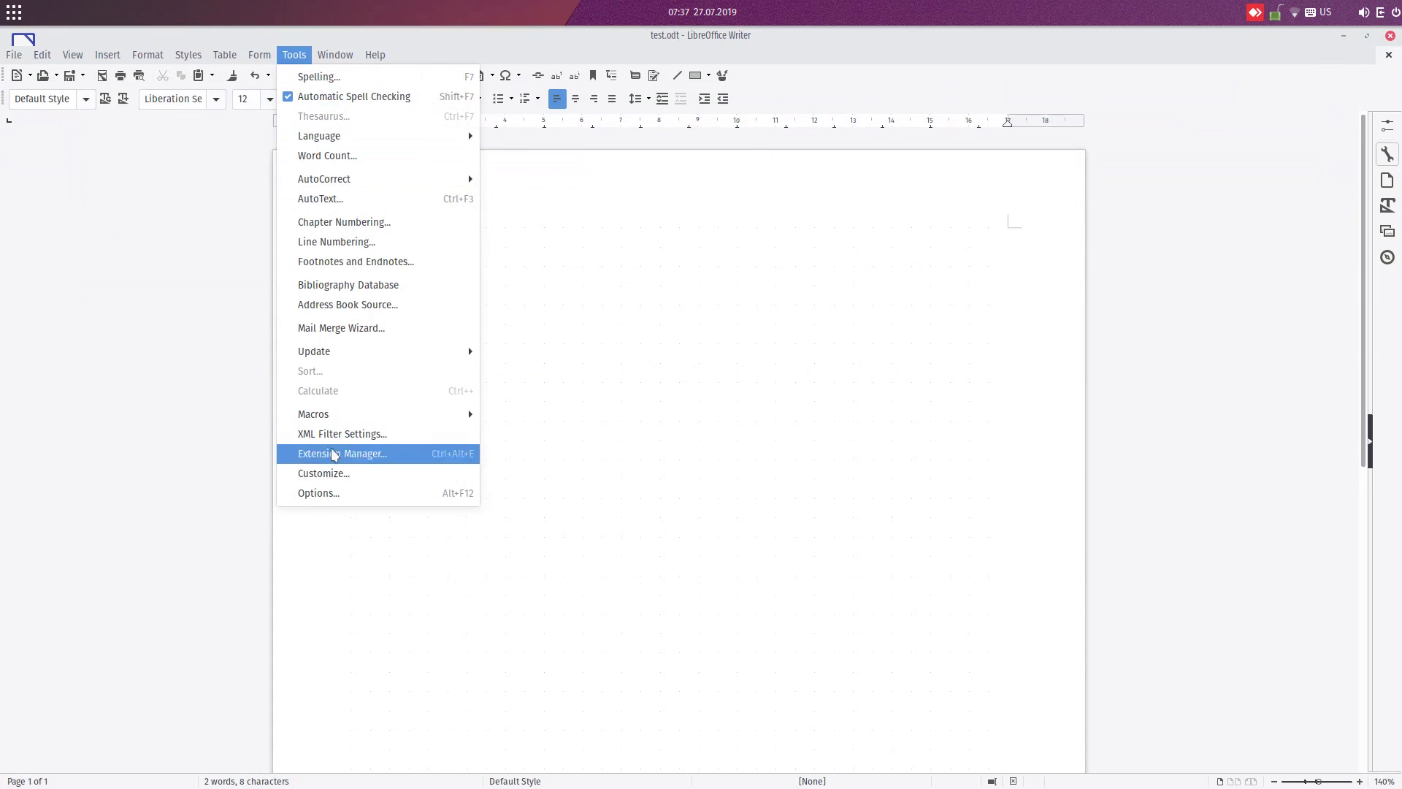
left_click(338, 491)
left_click(953, 259)
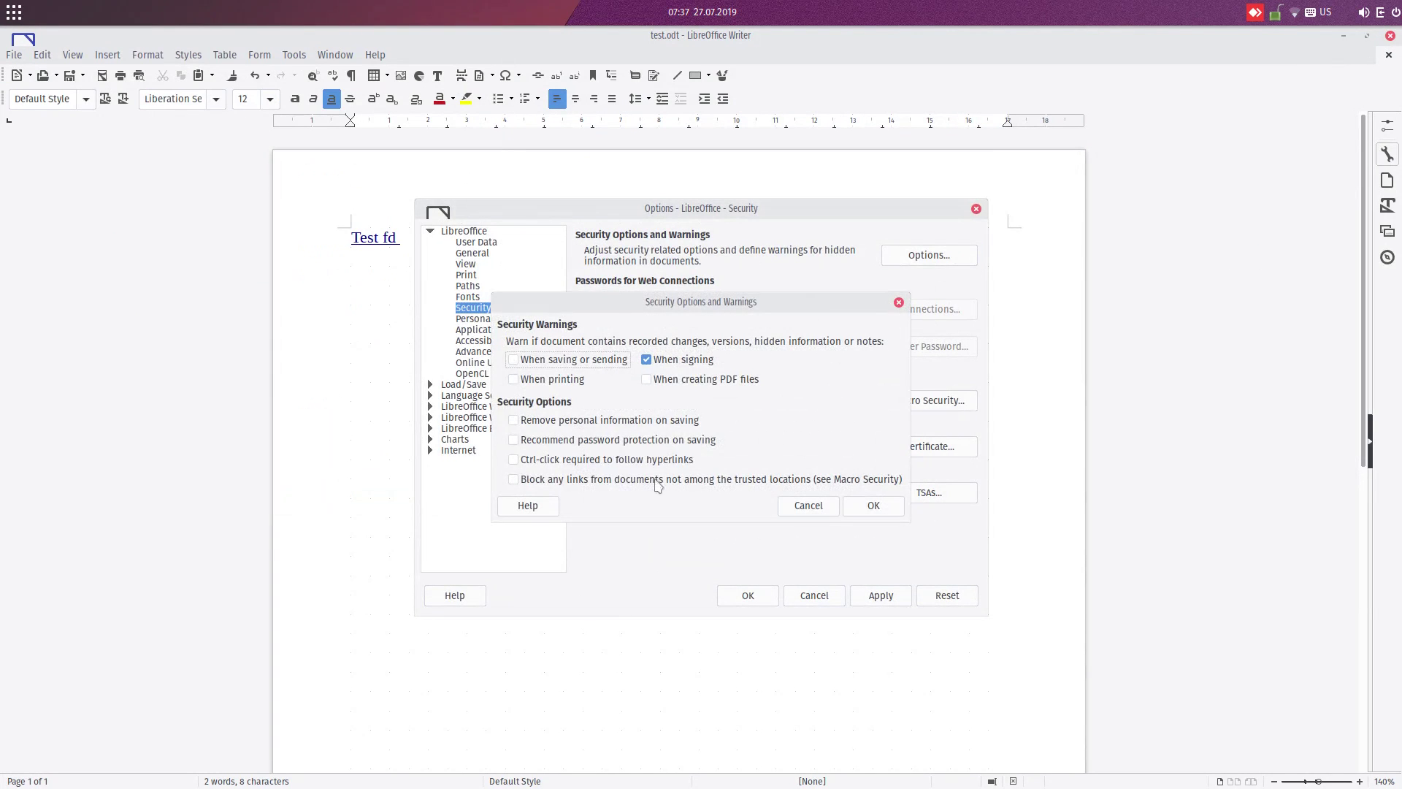
left_click(609, 460)
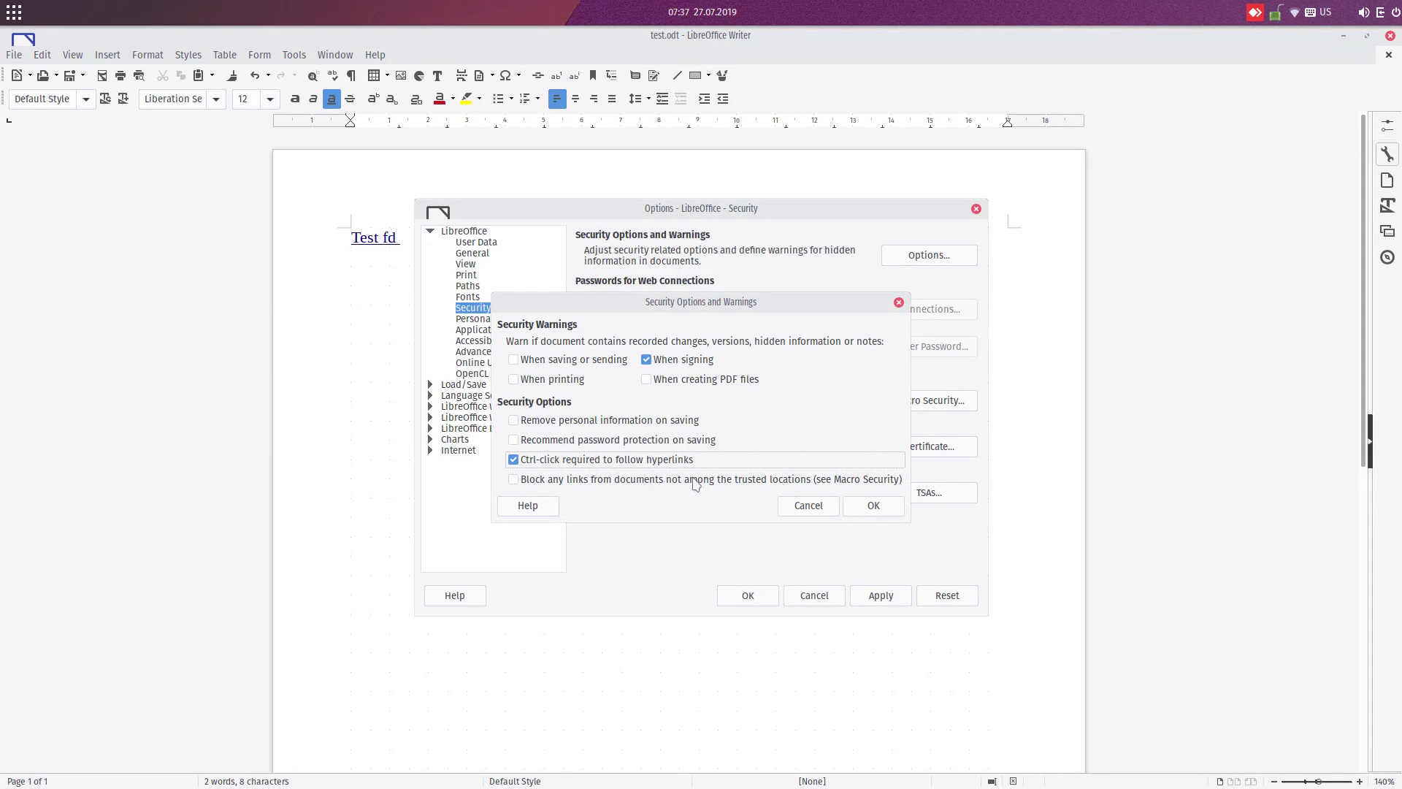
Confirm the hyperlink setting and browse Macro Security's Trusted Sources, cancelling the folder picker
left_click(864, 514)
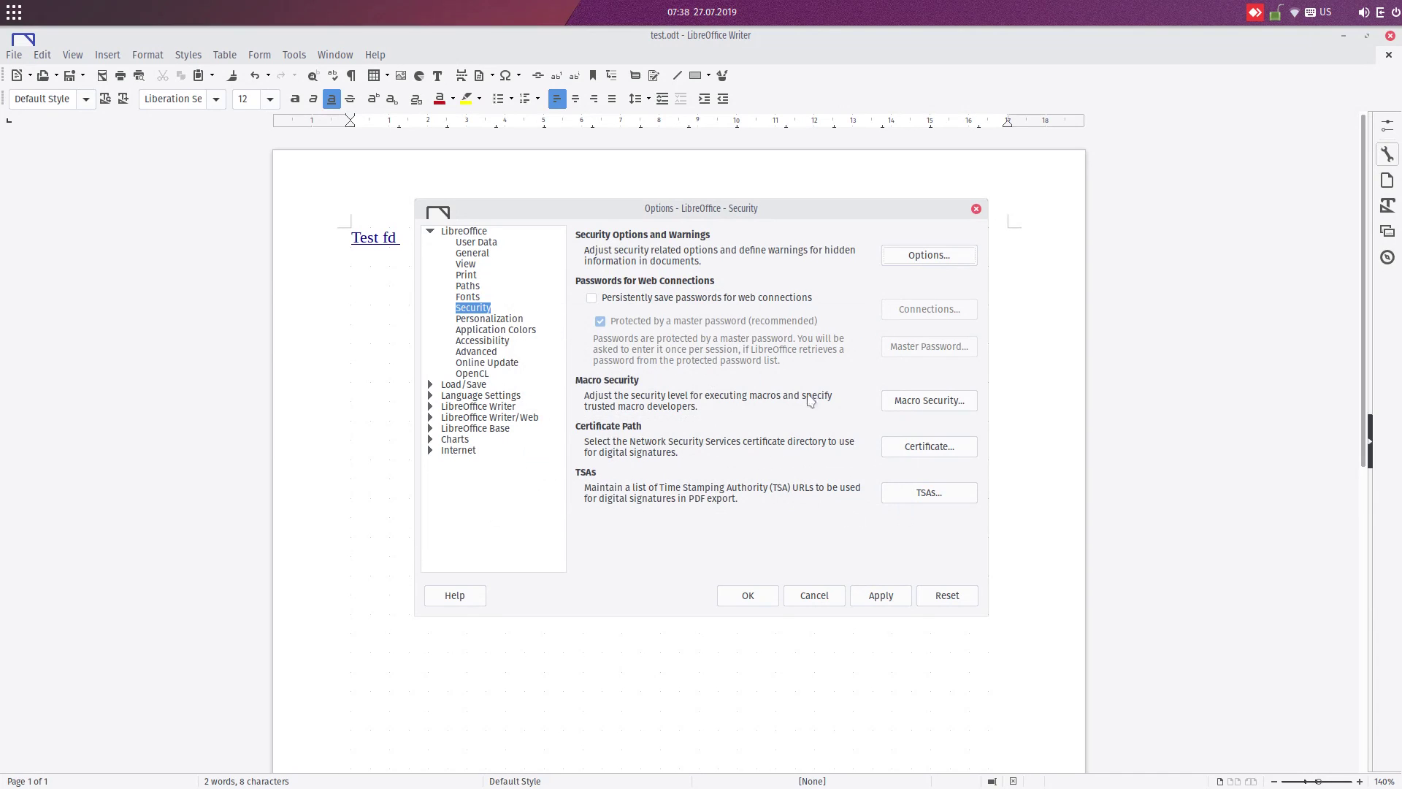
left_click(907, 411)
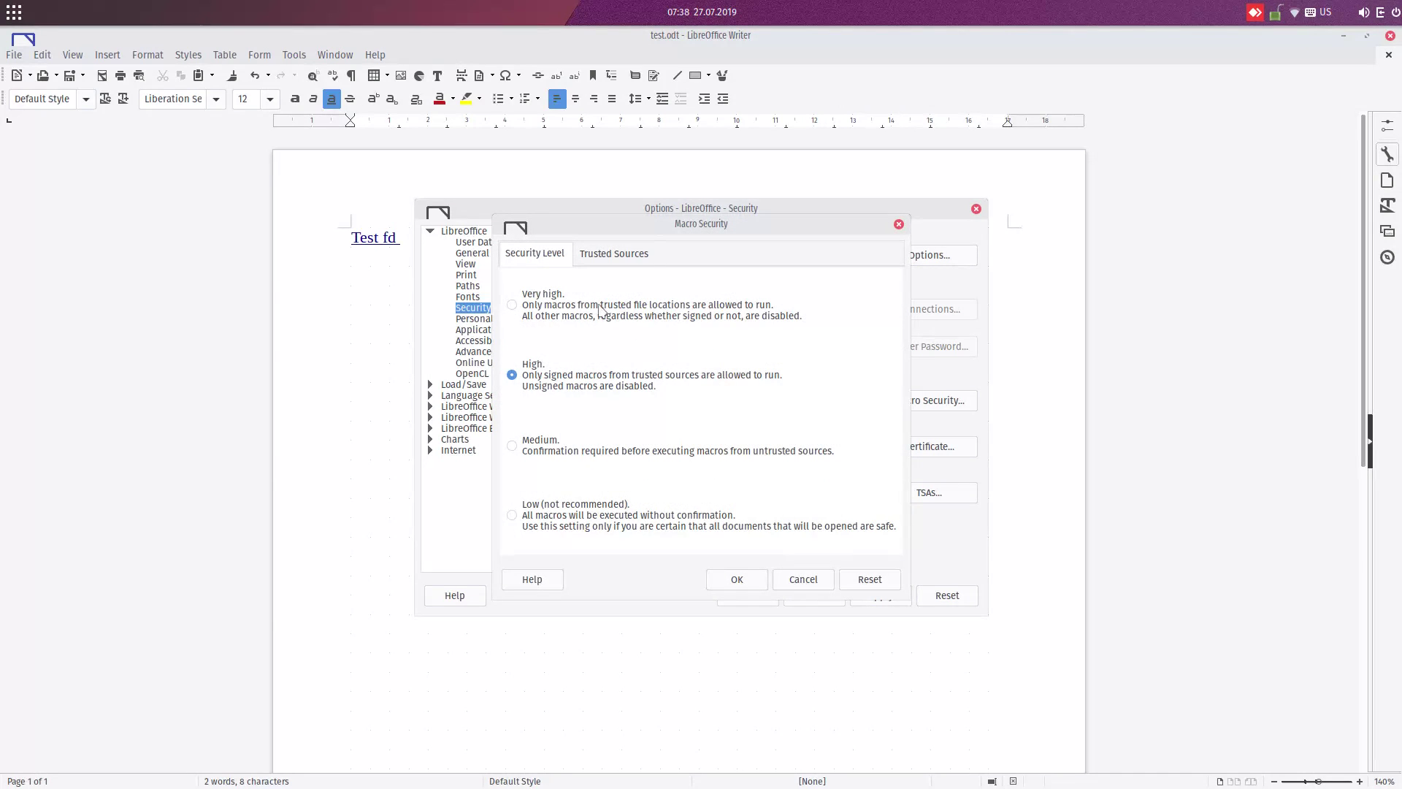
left_click(612, 254)
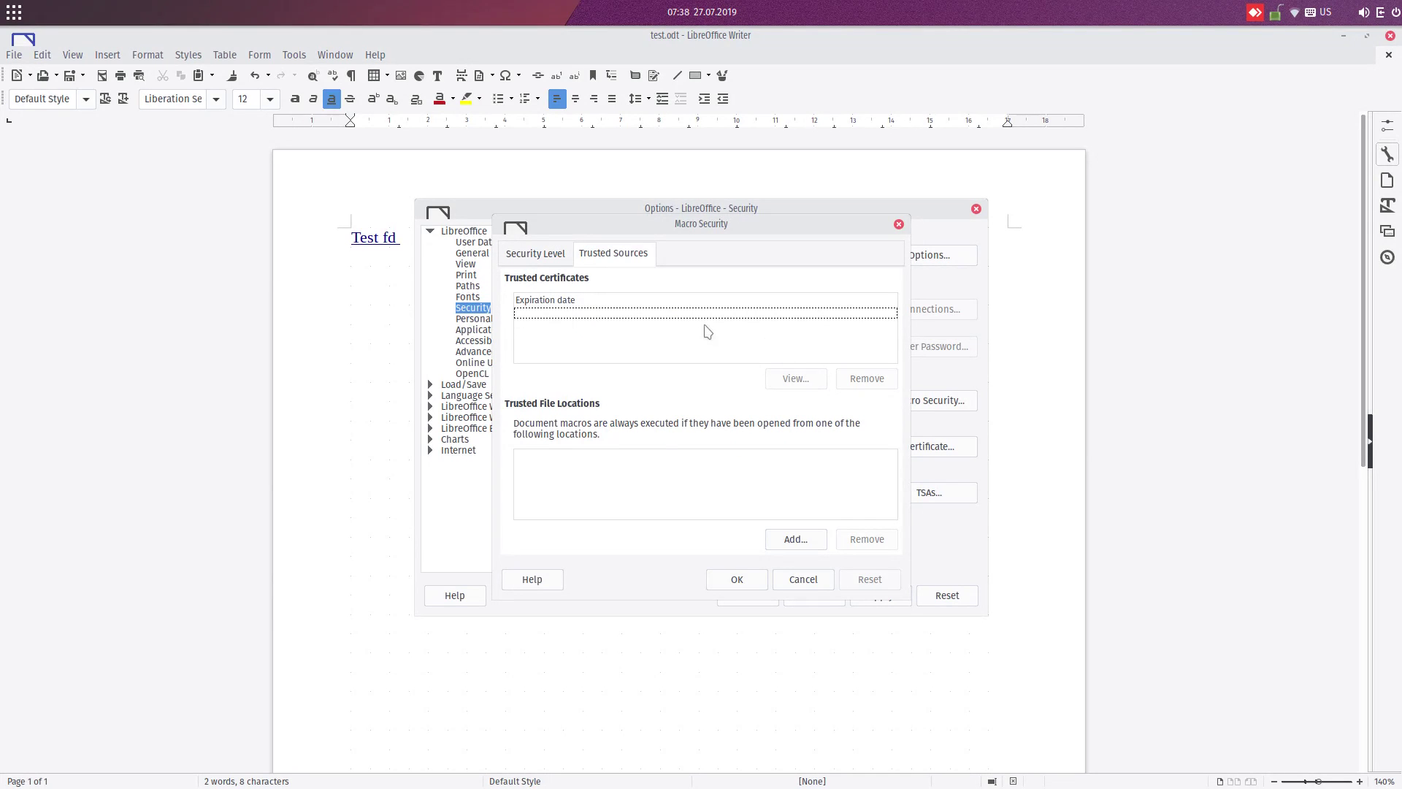
left_click(800, 539)
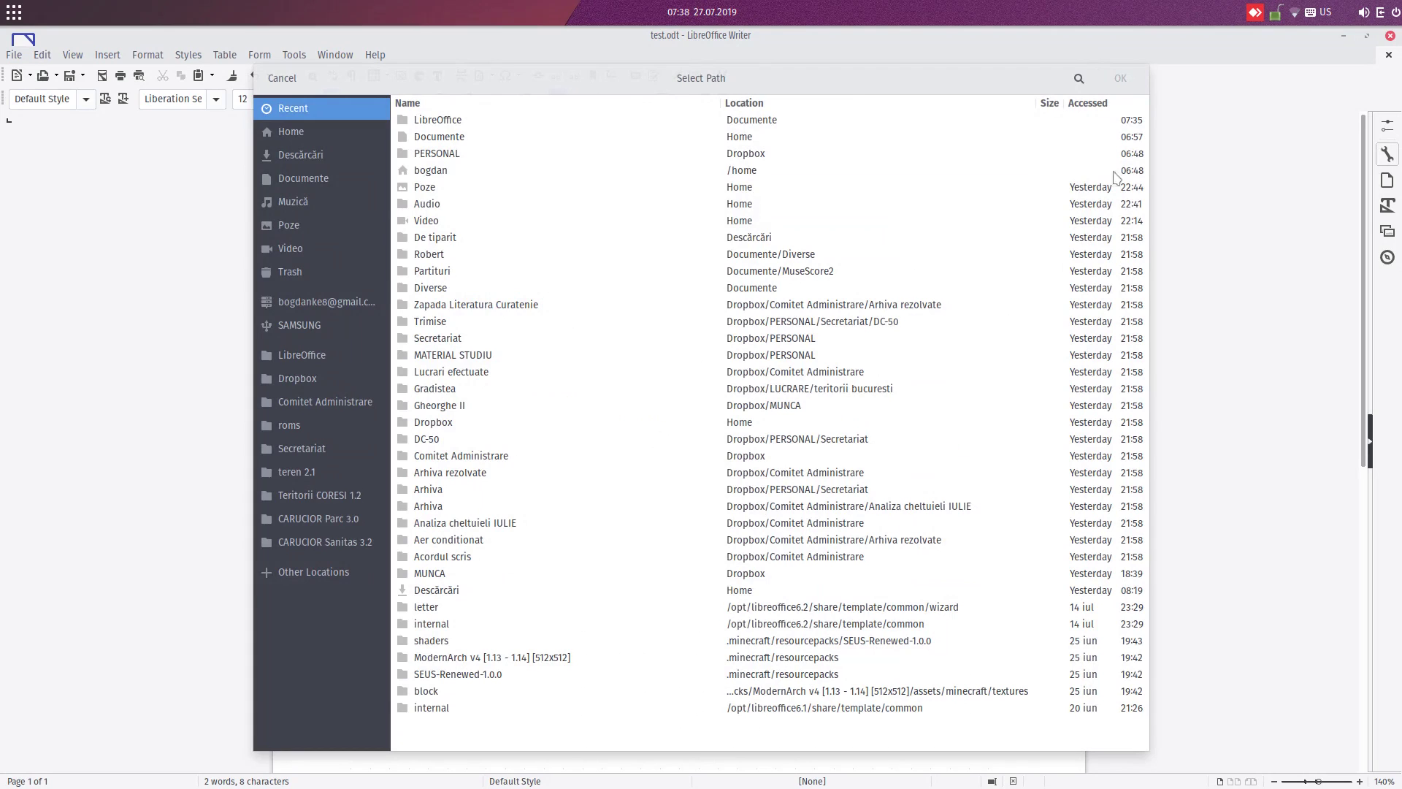
left_click(296, 82)
Try Very high, Low and Medium macro levels, cancel, then show Personalization
left_click(551, 257)
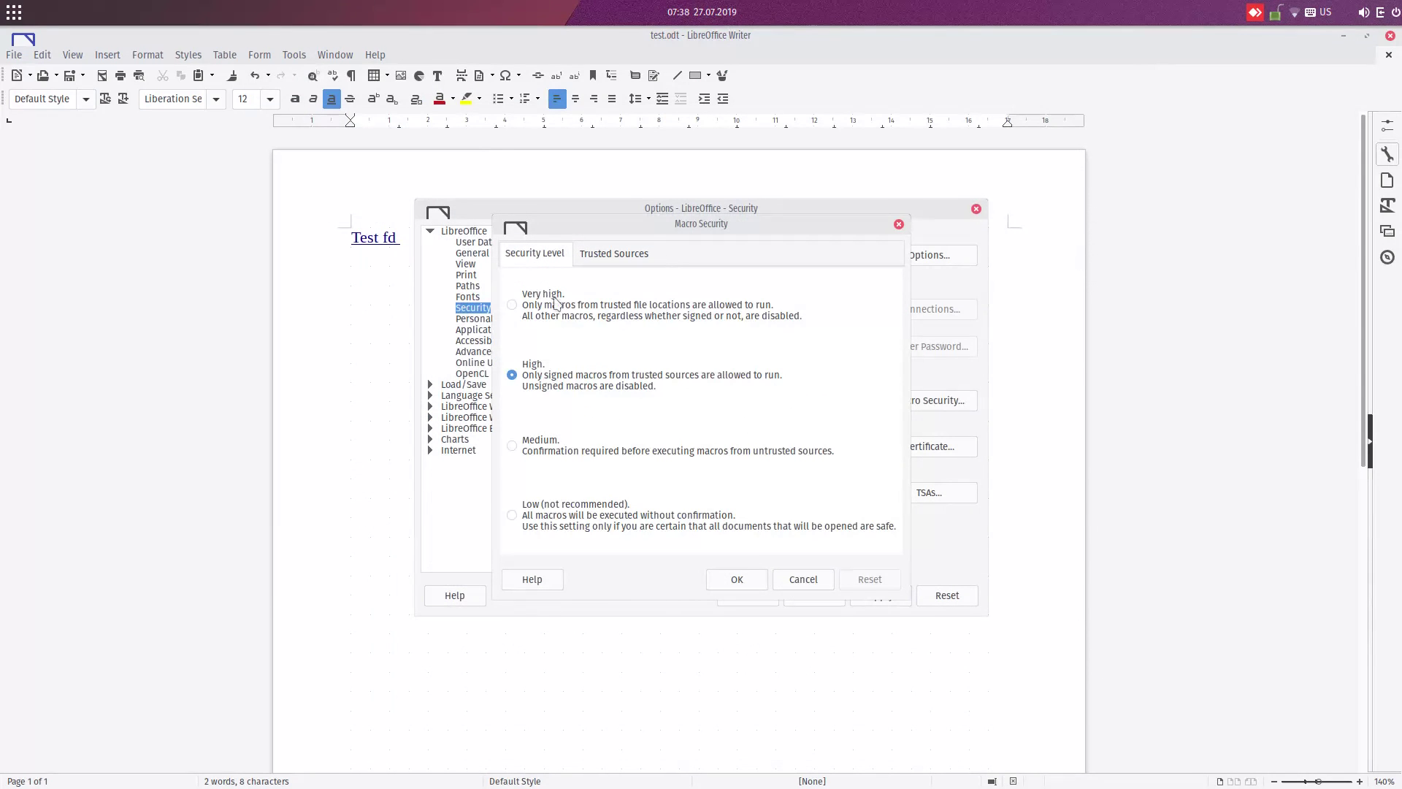
left_click(554, 304)
left_click(593, 514)
left_click(595, 444)
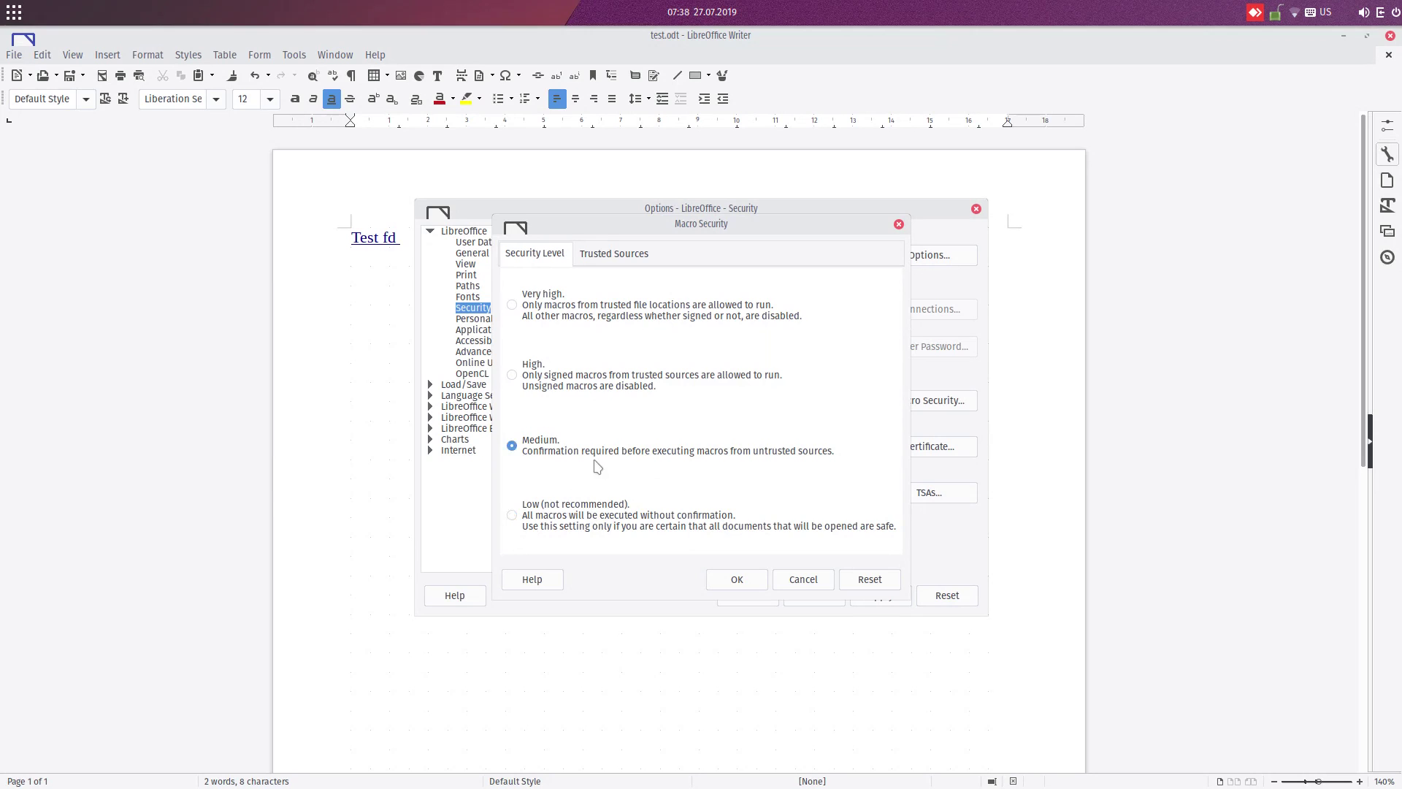
left_click(820, 578)
left_click(509, 320)
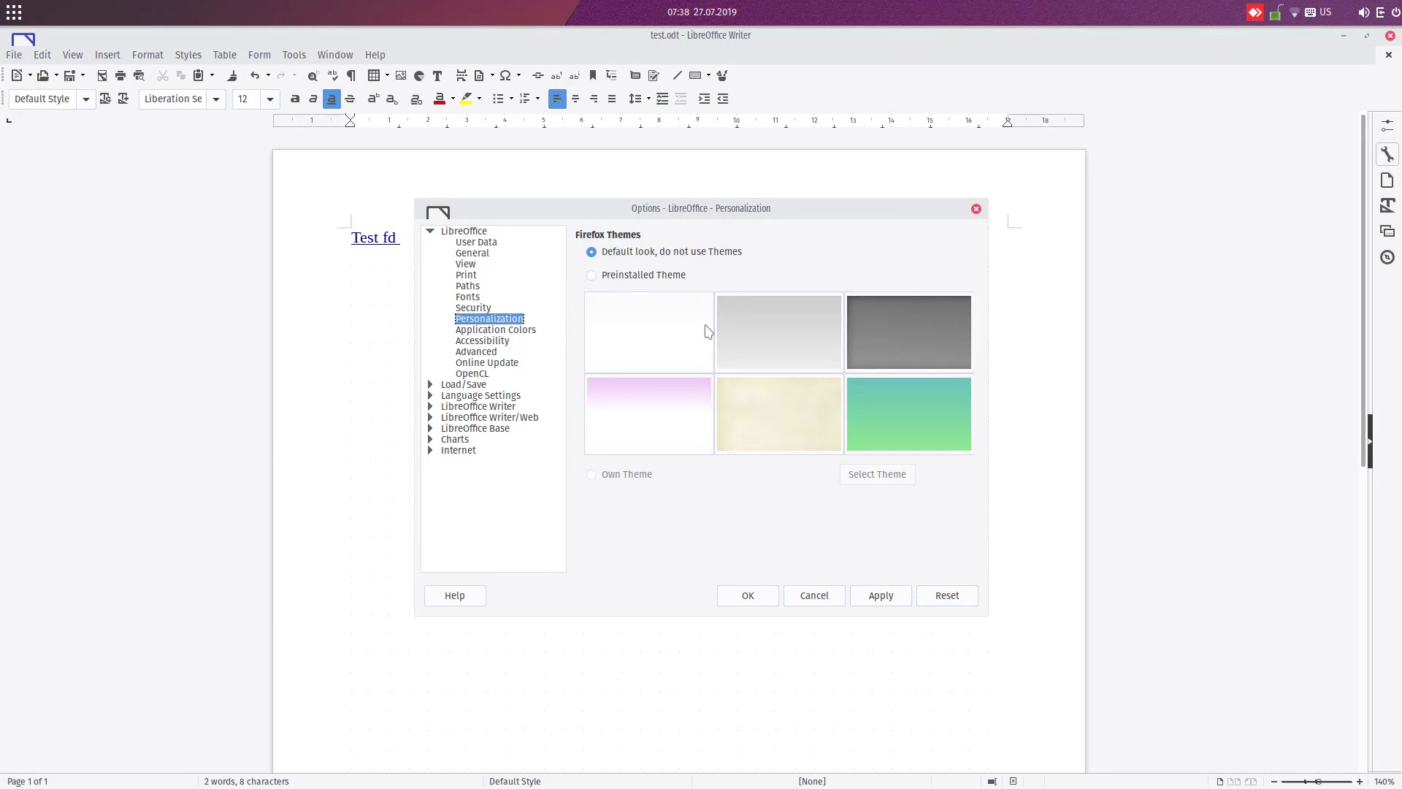
Apply the Gray, dark, green and beige preinstalled themes in turn
left_click(763, 335)
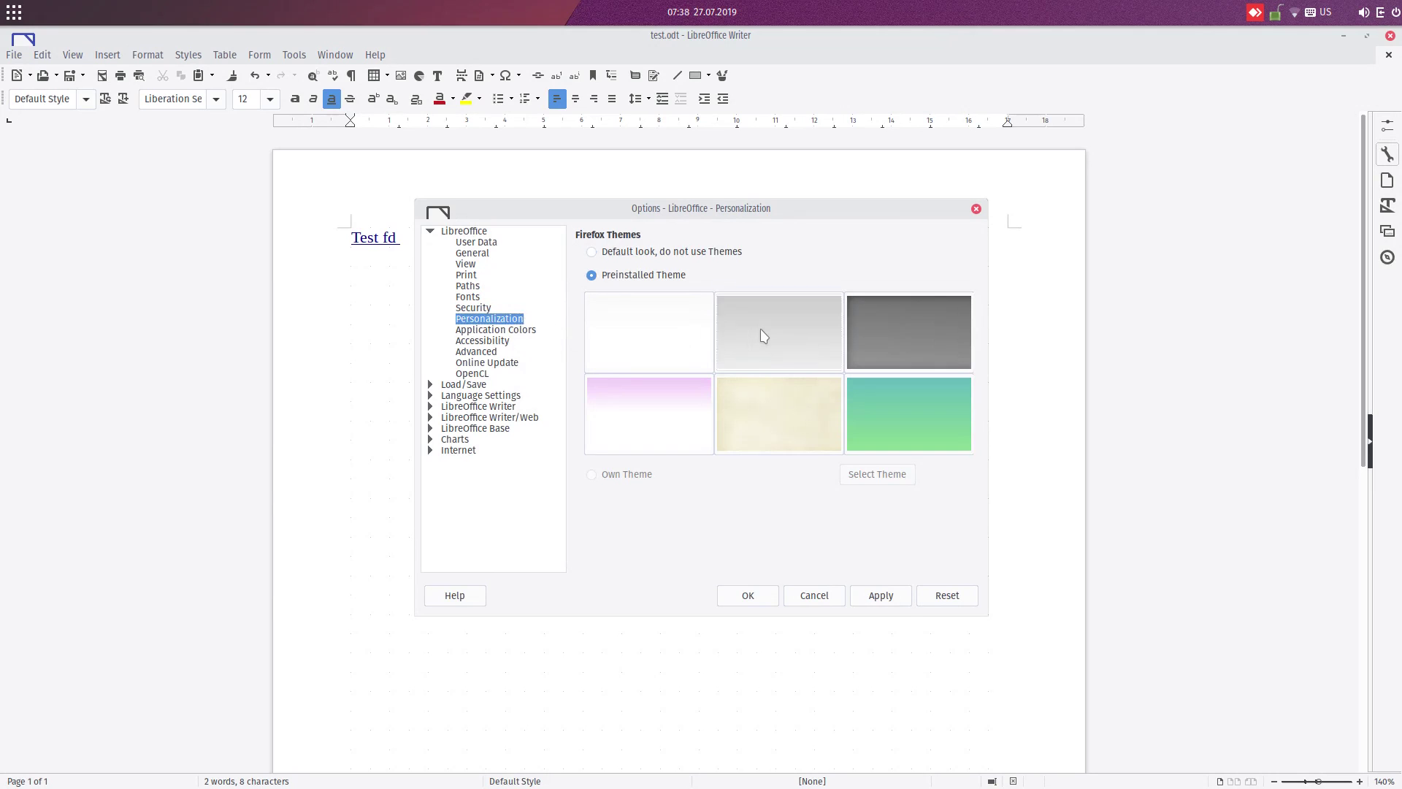
left_click(891, 597)
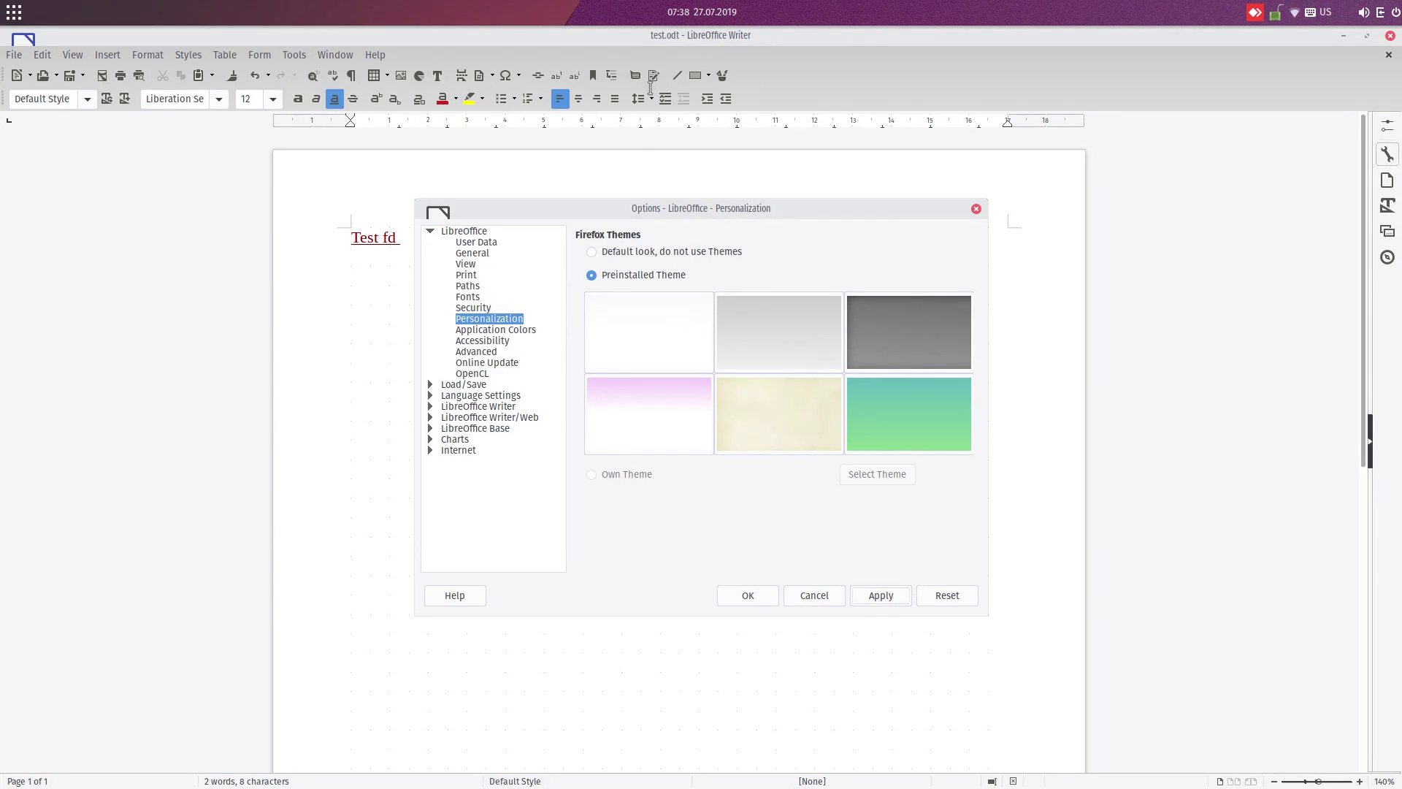
left_click(887, 326)
left_click(881, 597)
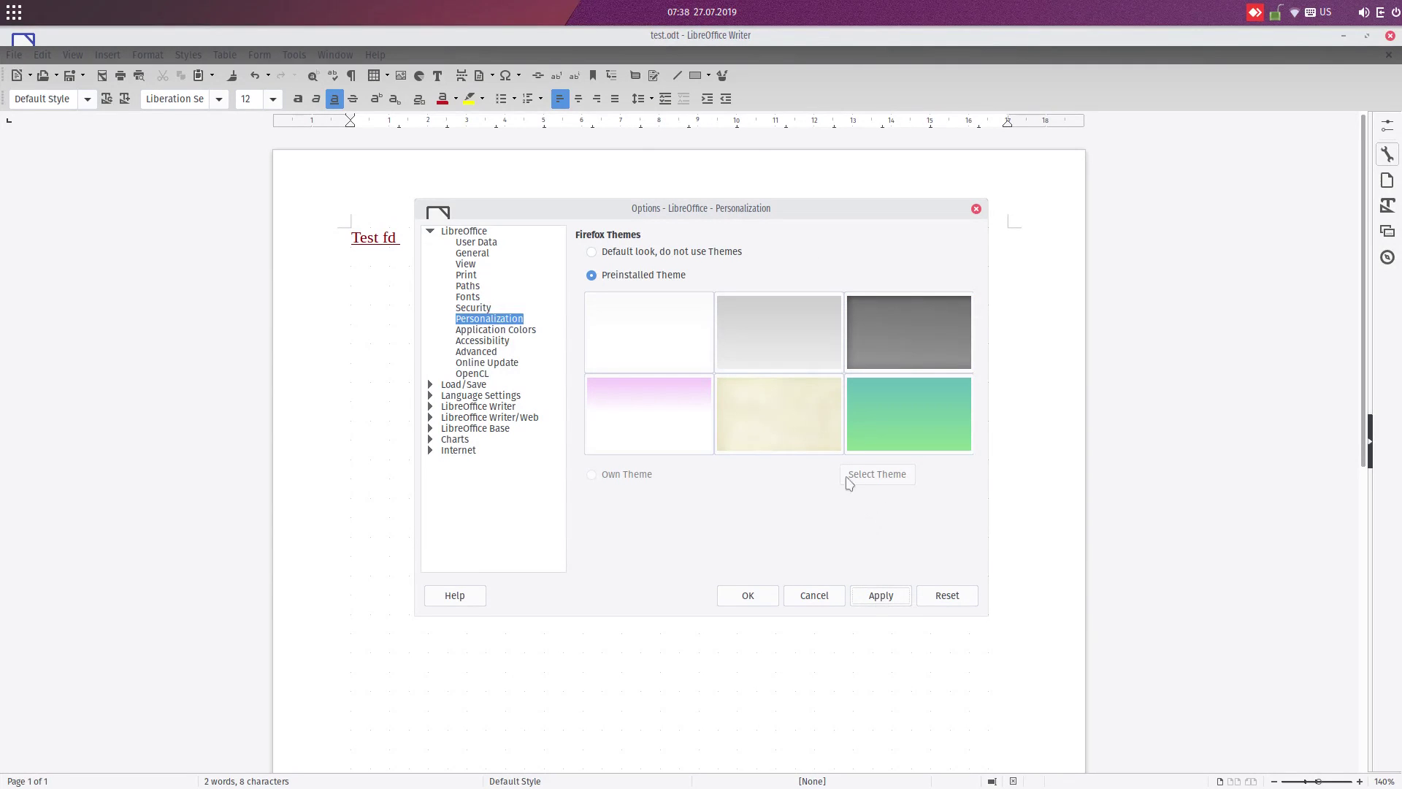
left_click(788, 353)
left_click(895, 598)
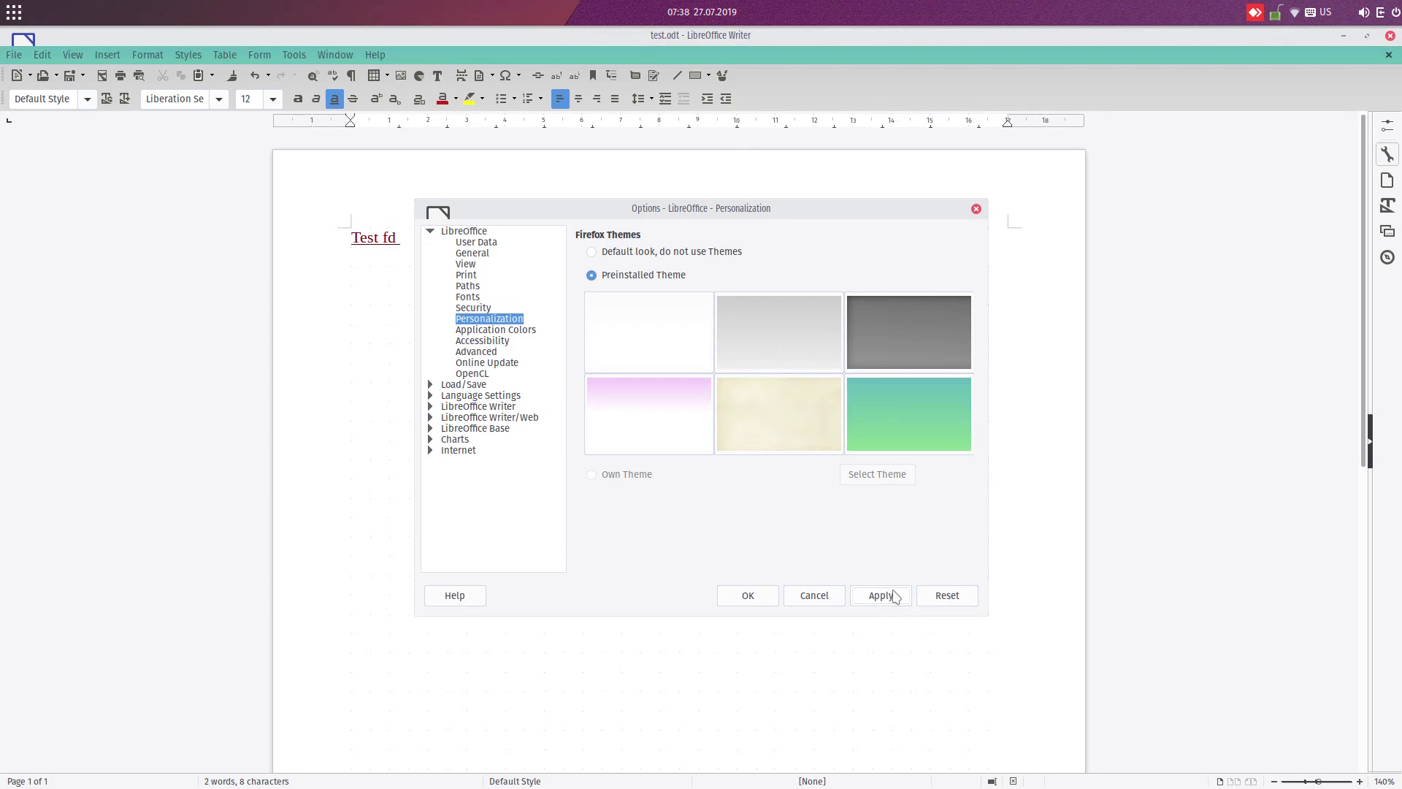
left_click(786, 431)
left_click(876, 593)
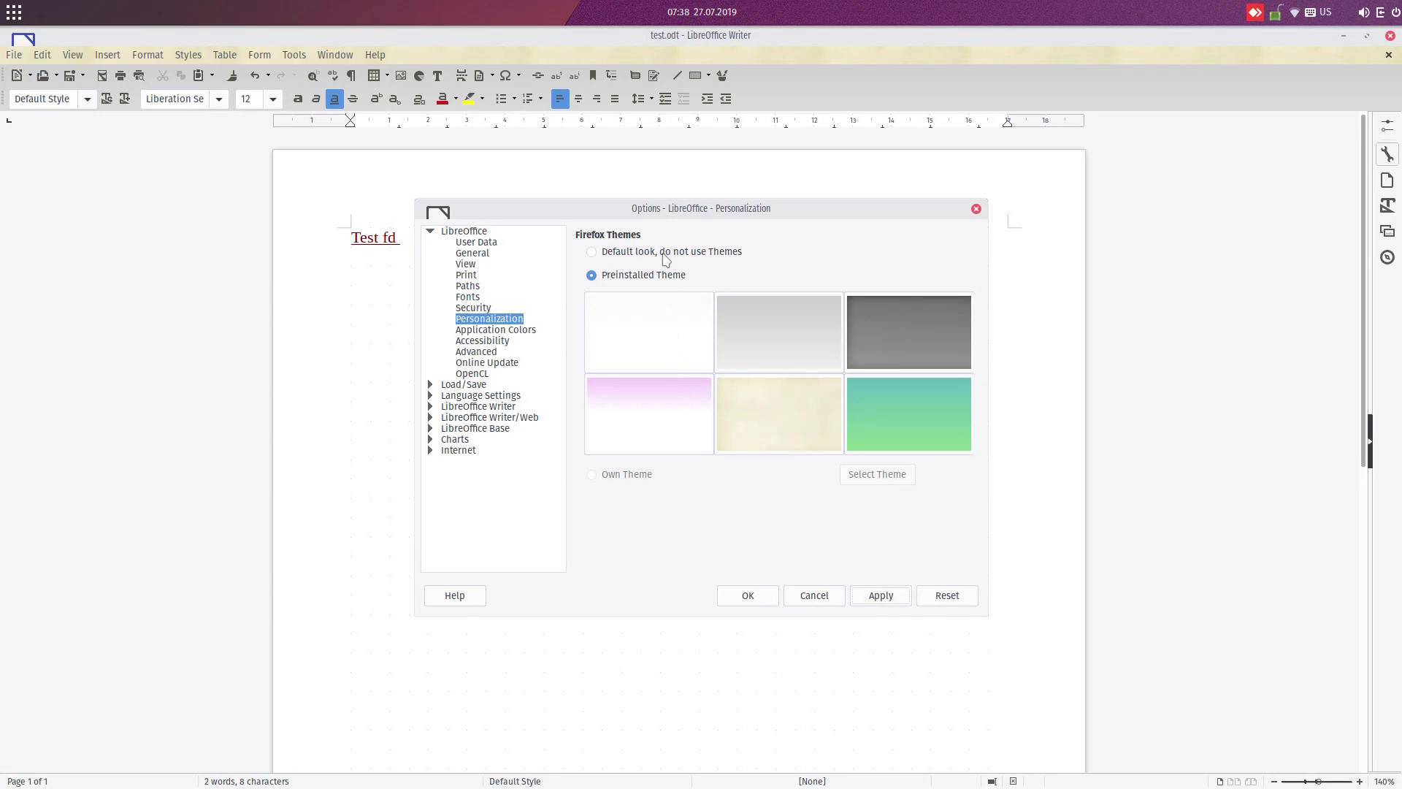
Apply the default look, try the green theme again, then reapply the default look
left_click(665, 252)
left_click(880, 595)
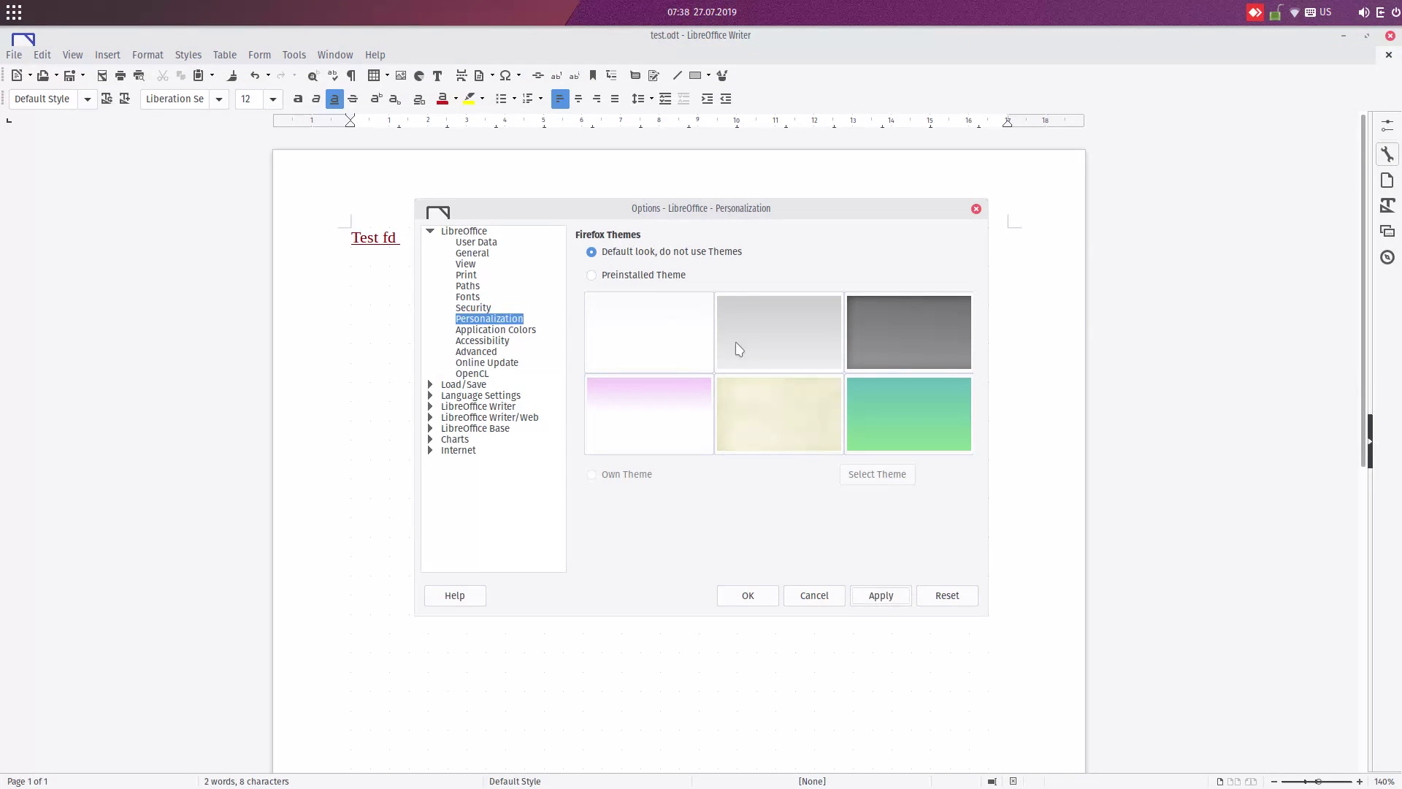
left_click(905, 406)
left_click(896, 596)
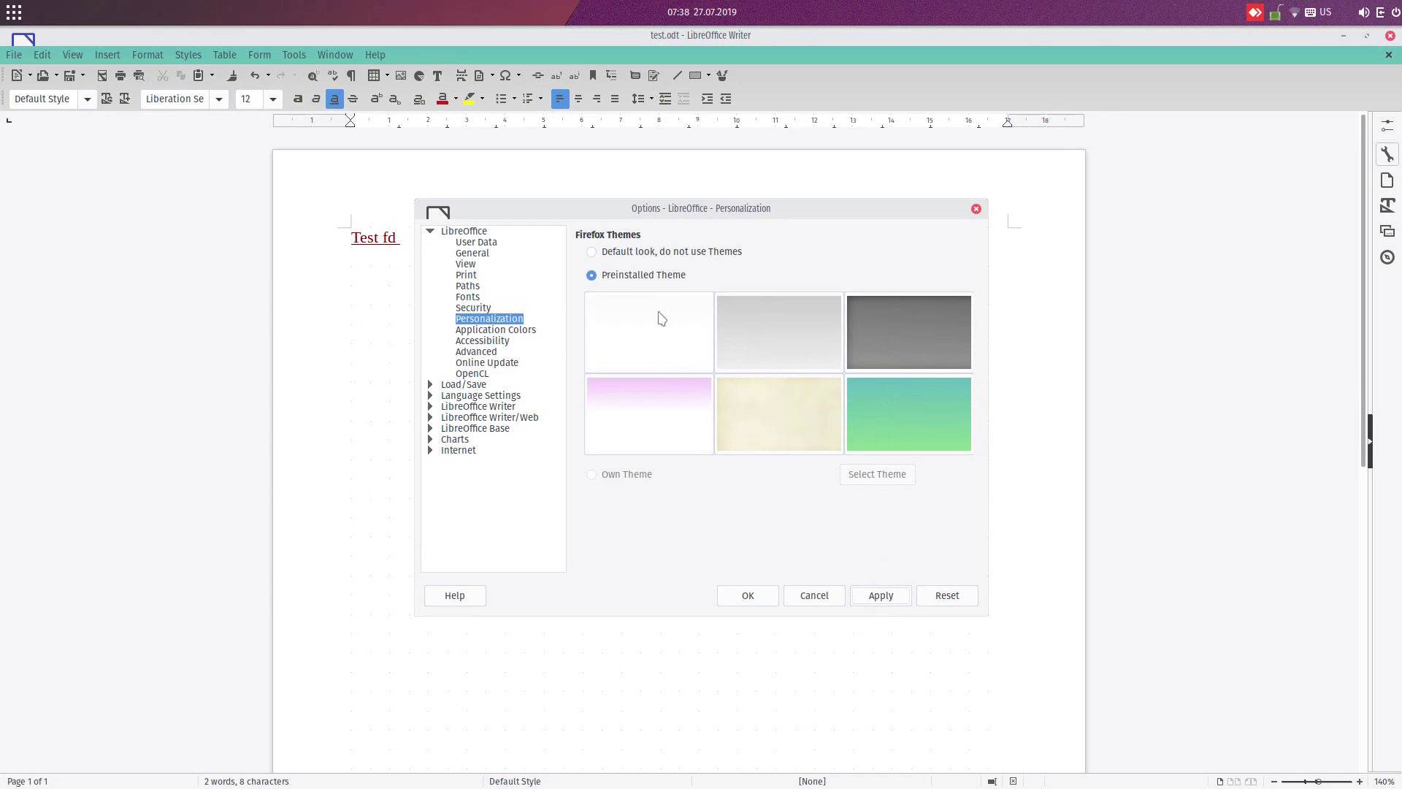
left_click(655, 255)
left_click(883, 595)
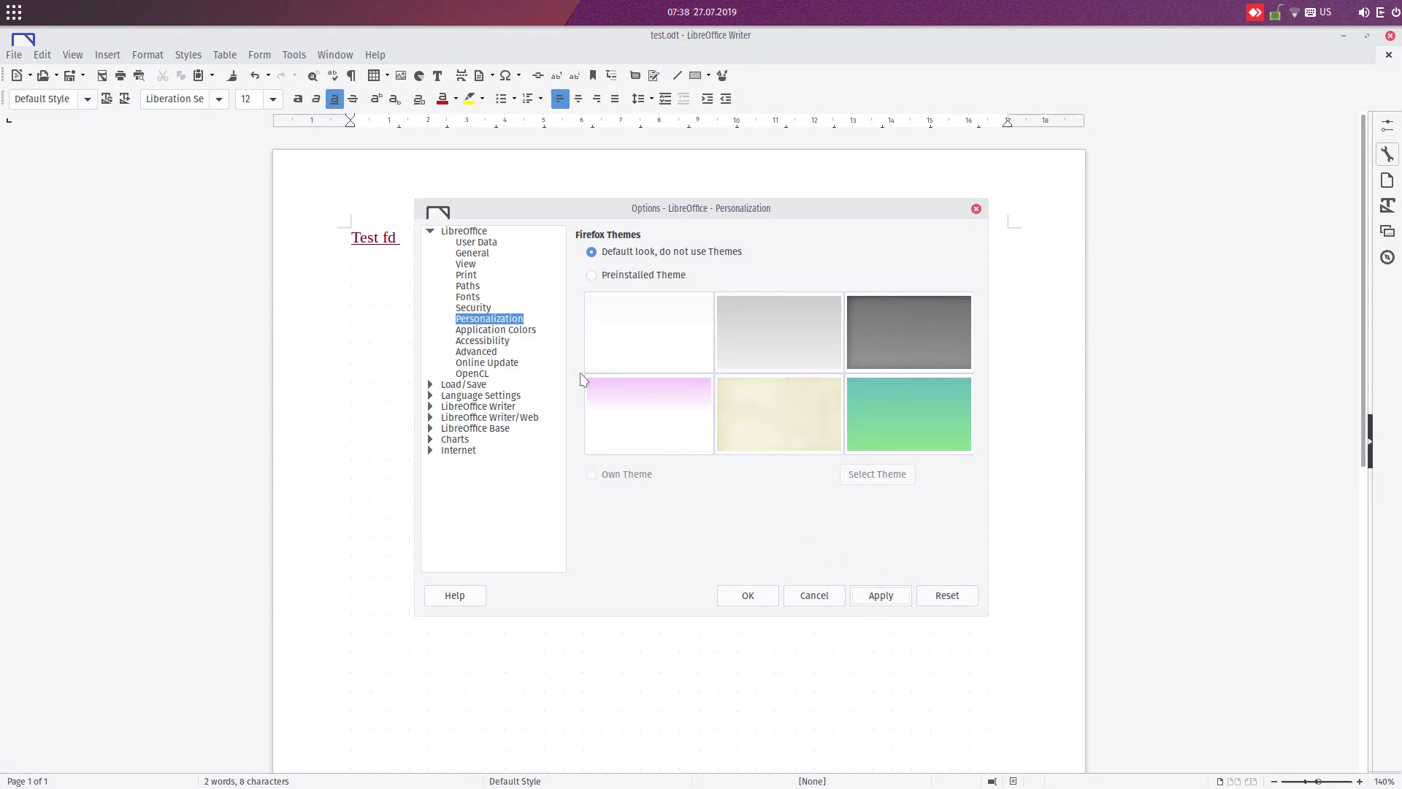
Close Options and replace the 'Test fd' link with the text 'This is a test'
left_click(521, 332)
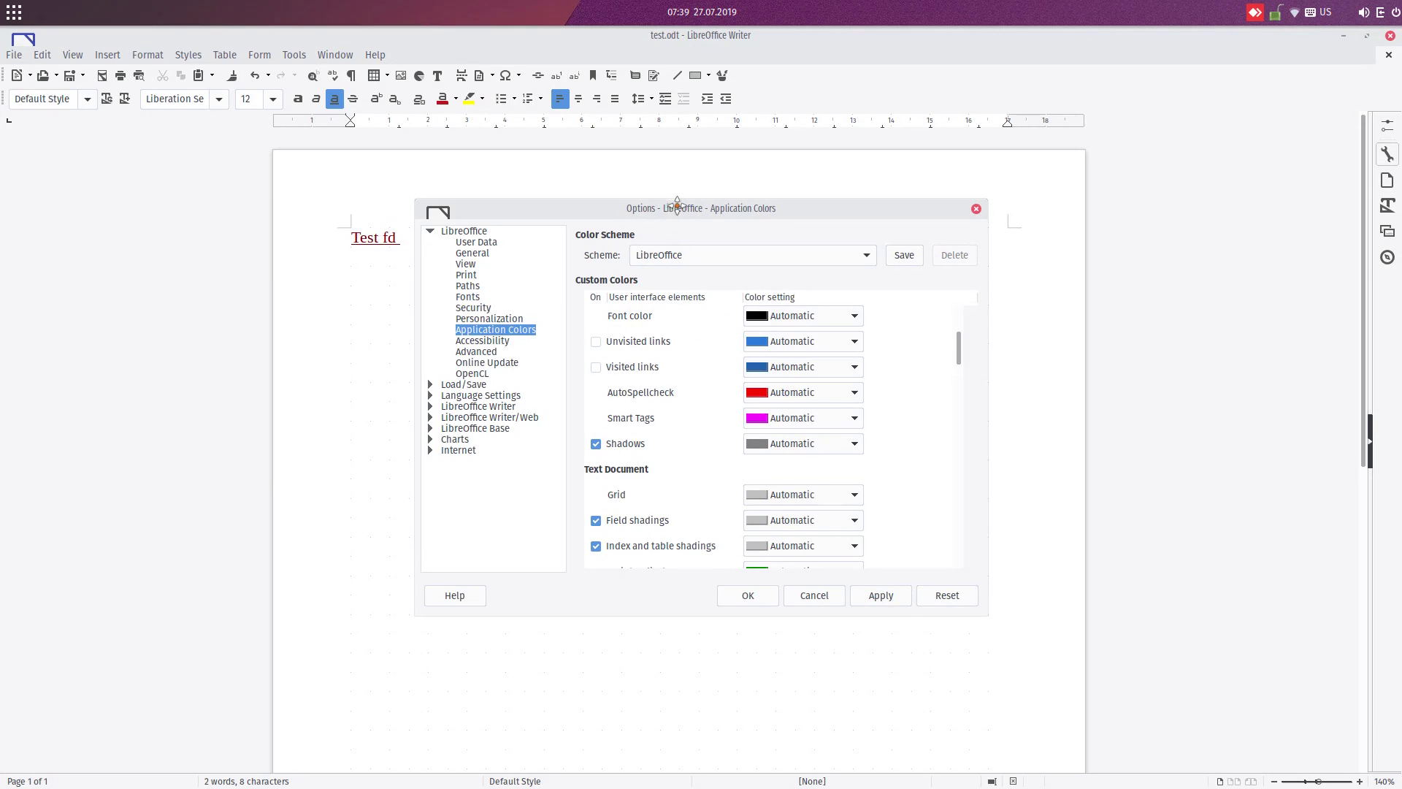
left_click(749, 595)
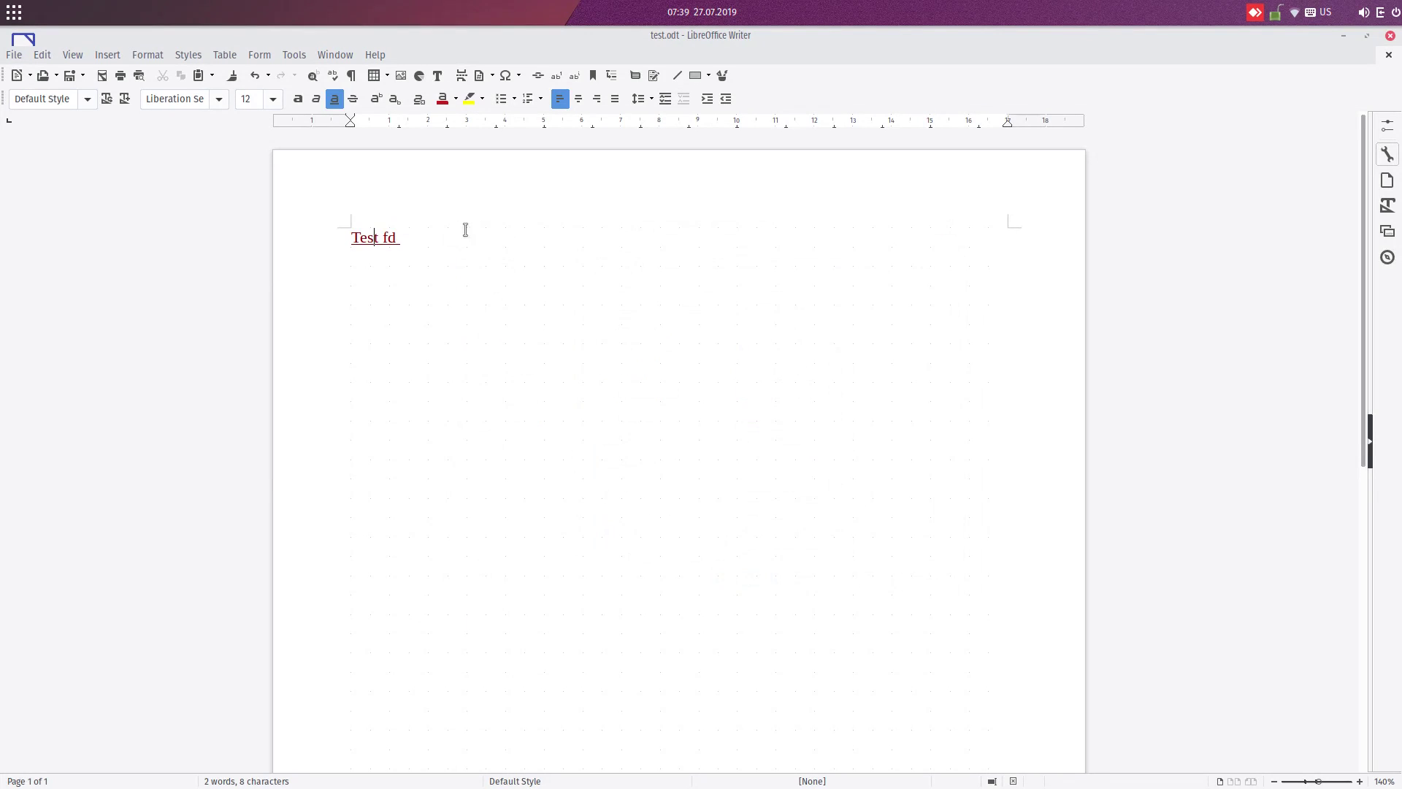
left_click_drag(463, 228, 318, 226)
key("Delete")
type("This is a ")
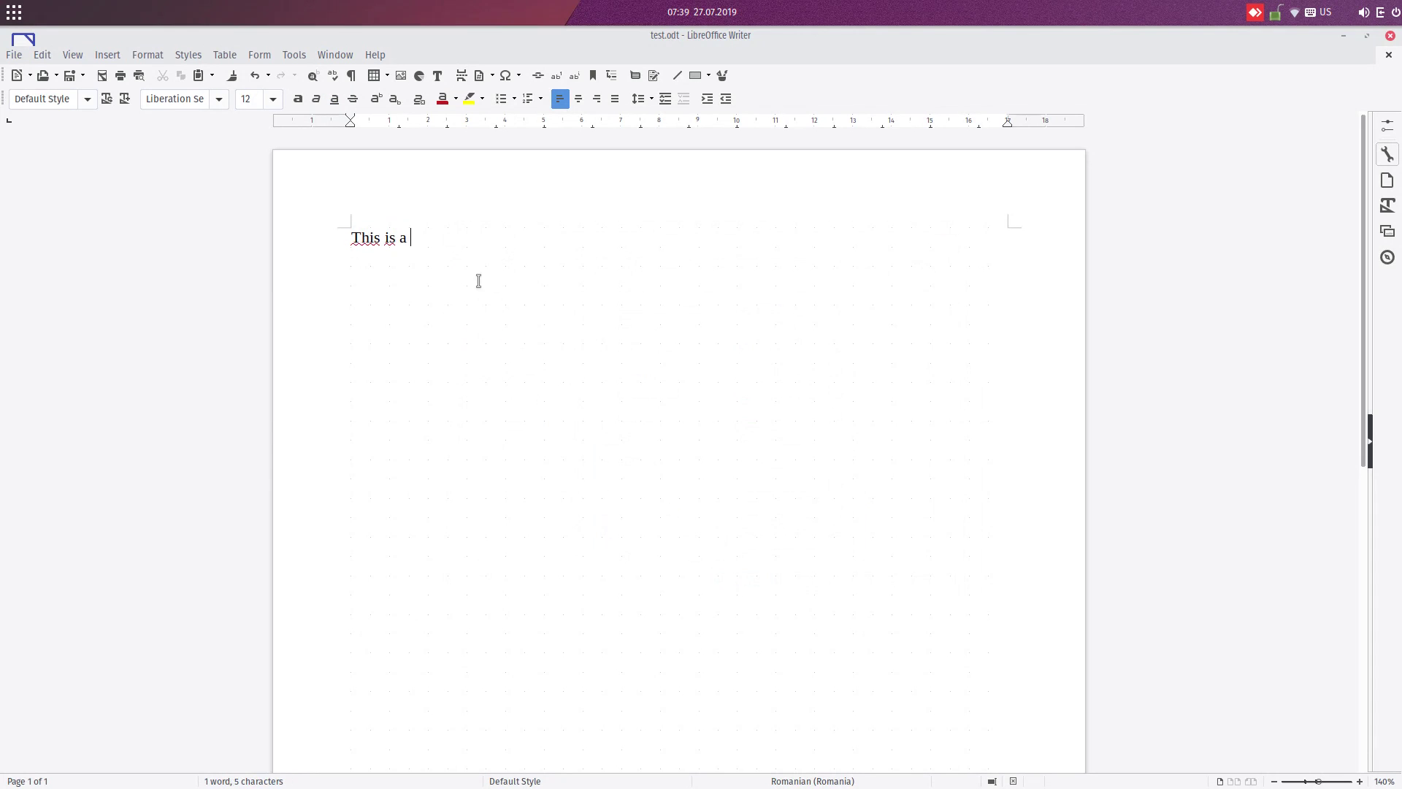
type("test")
Format the whole line with Automatic font colour and 28 pt size
scroll(1017, 331, "up", 4)
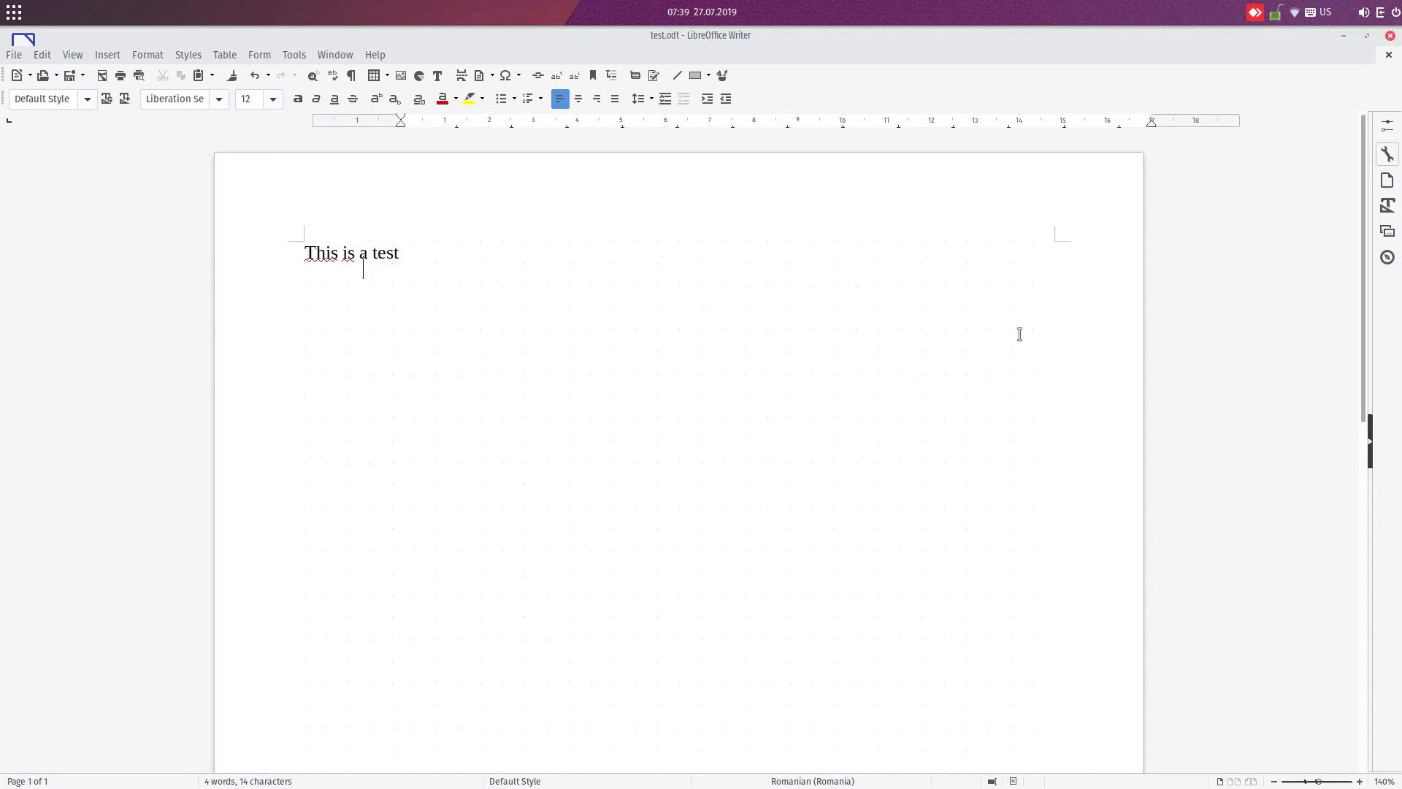
key("ctrl+a")
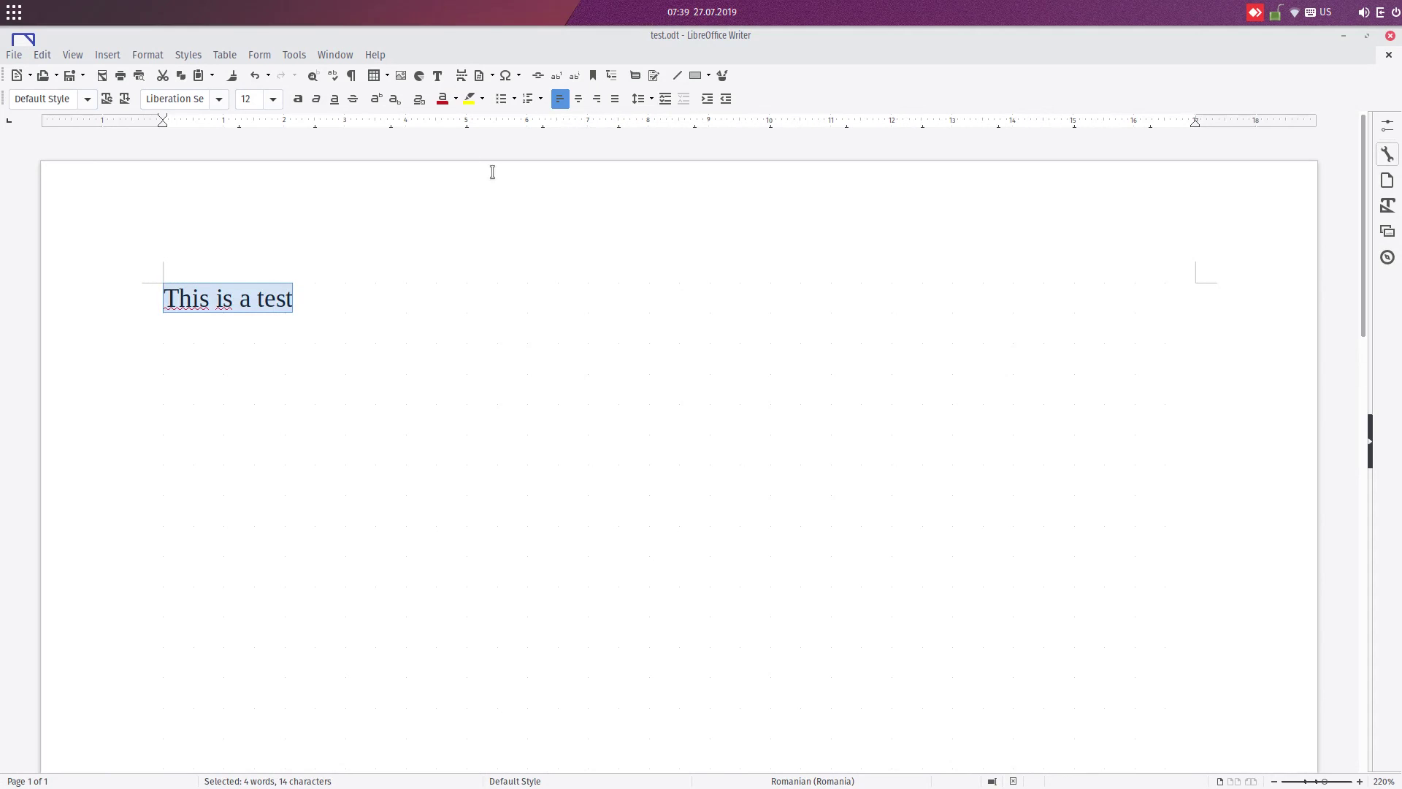
left_click(455, 100)
left_click(472, 136)
left_click(272, 100)
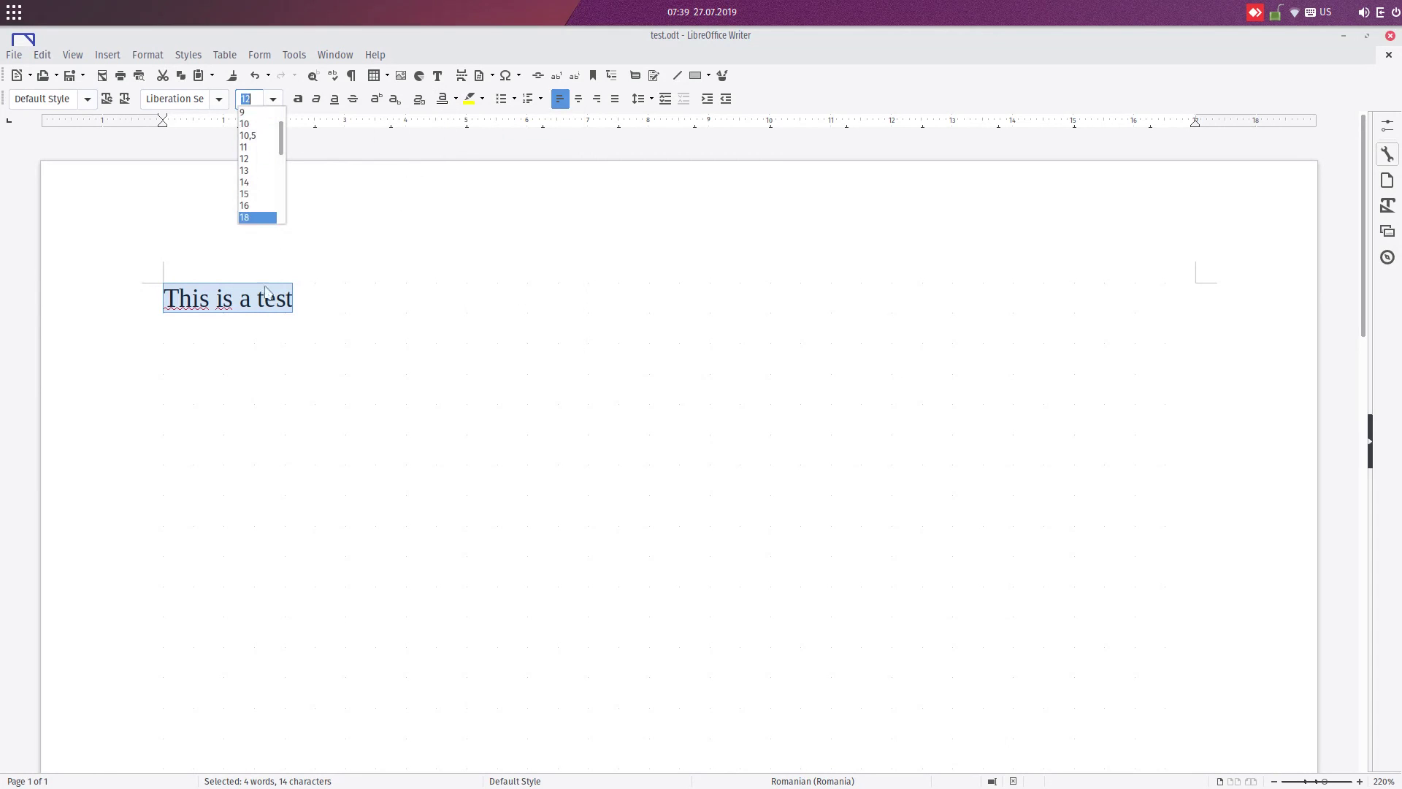
left_click(261, 216)
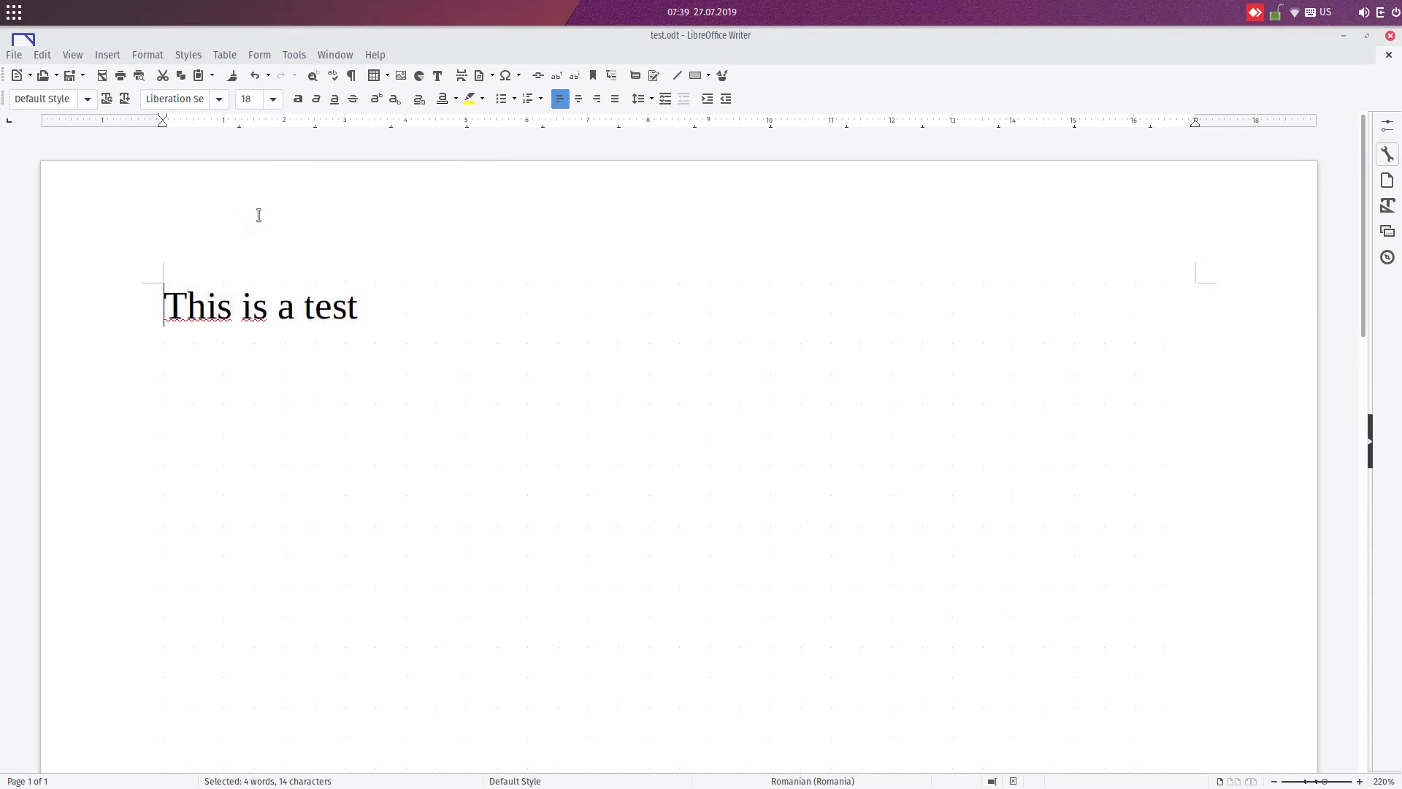
left_click(272, 100)
left_click(273, 173)
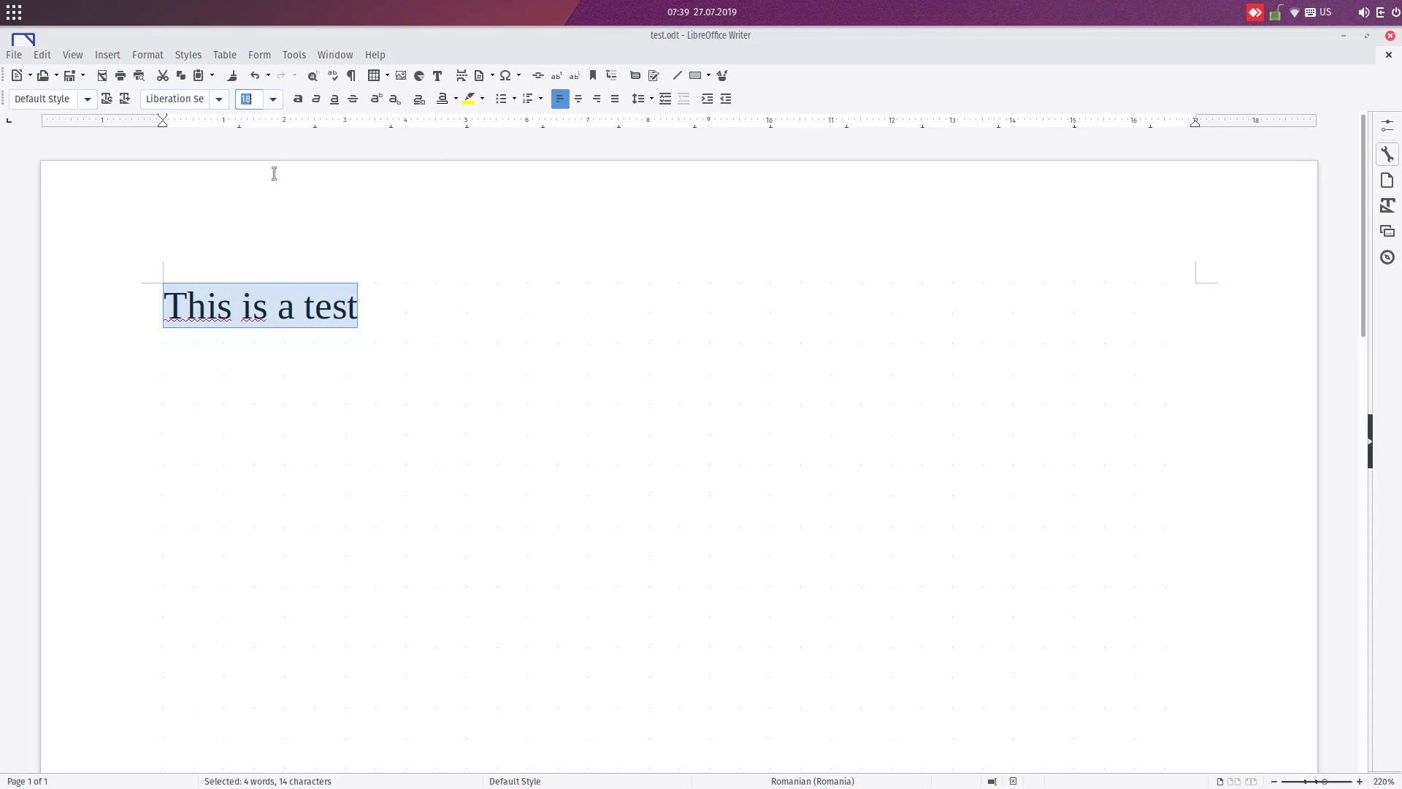
left_click(272, 99)
left_click(260, 215)
left_click(430, 290)
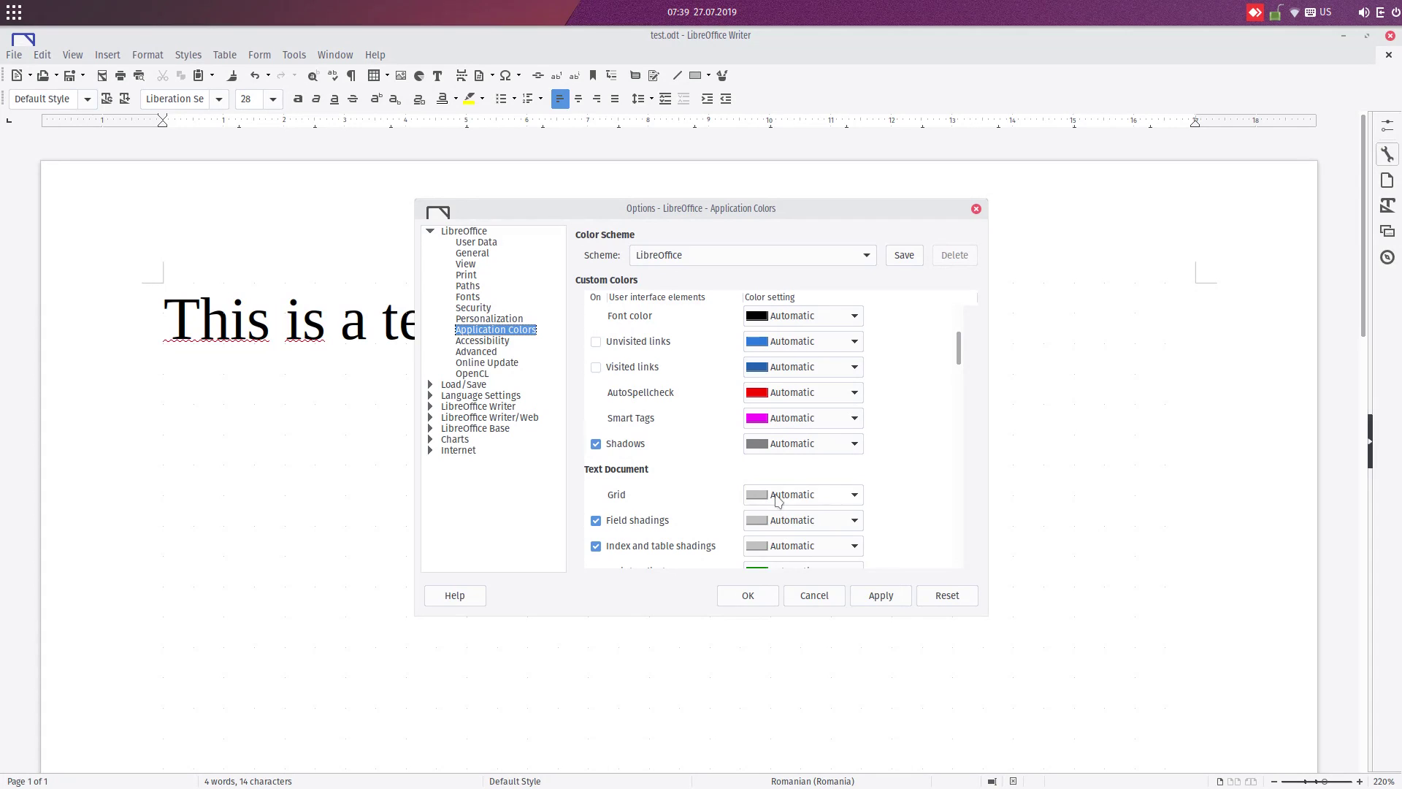
Apply Red as the text-document grid colour, then set it back to Automatic
left_click(778, 499)
left_click(796, 577)
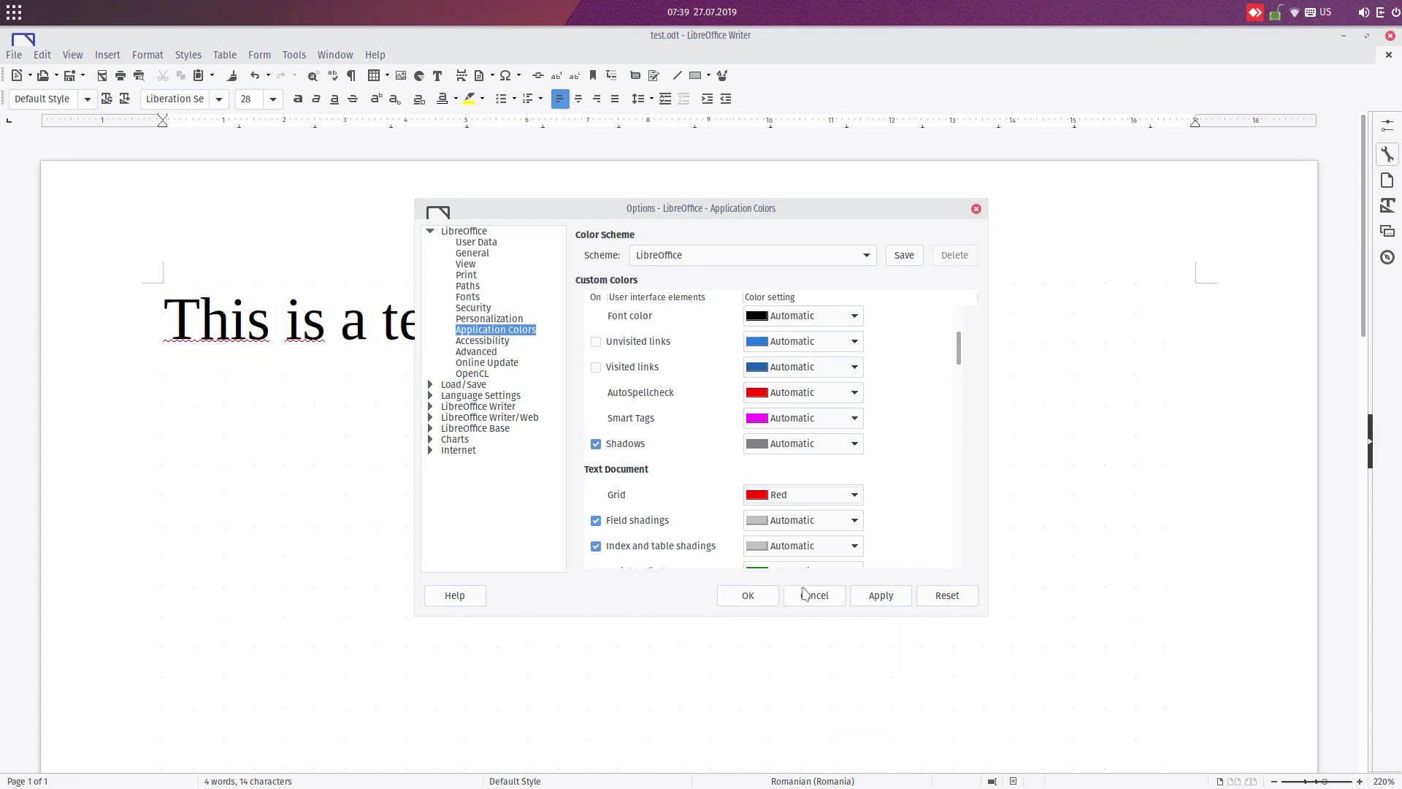
left_click(871, 598)
left_click(795, 503)
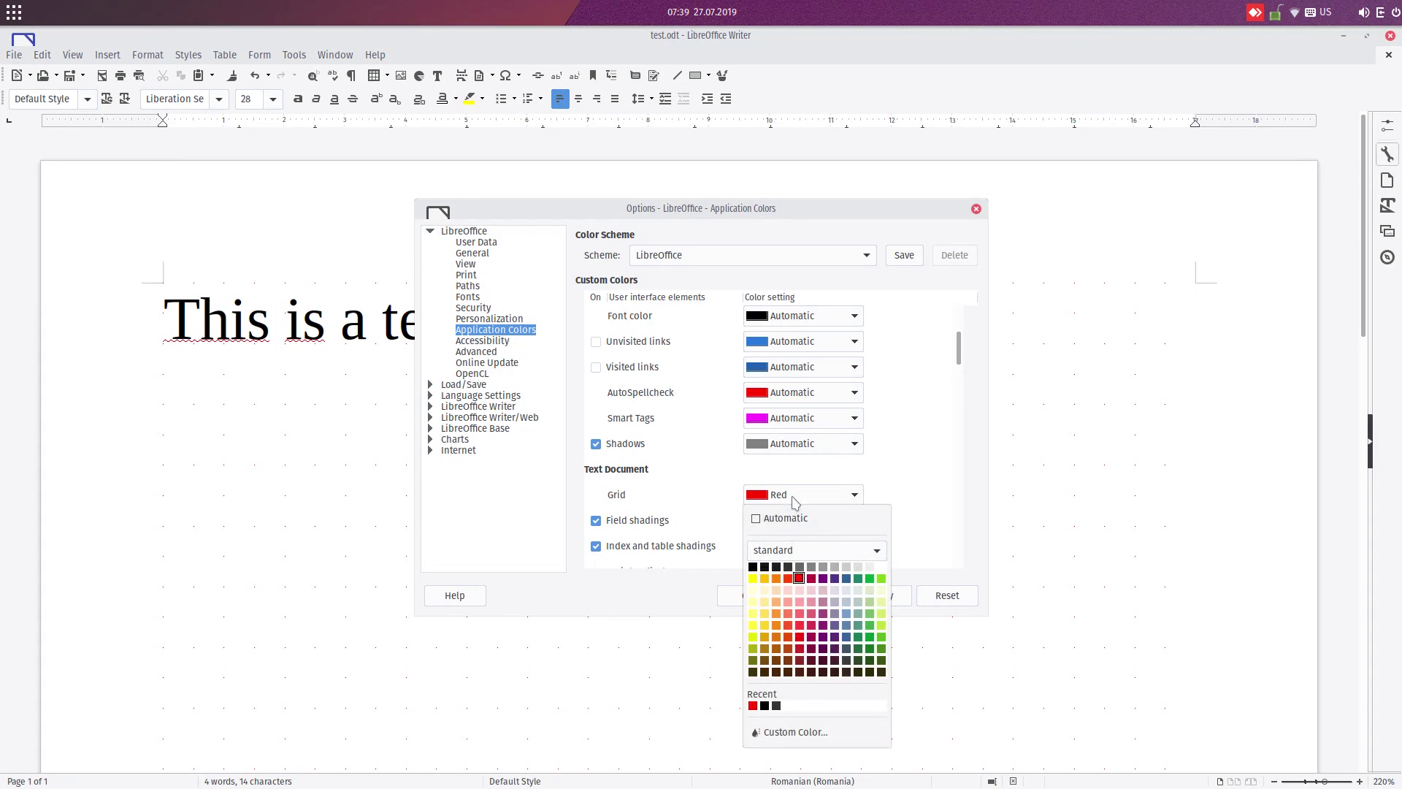
left_click(787, 519)
left_click(881, 595)
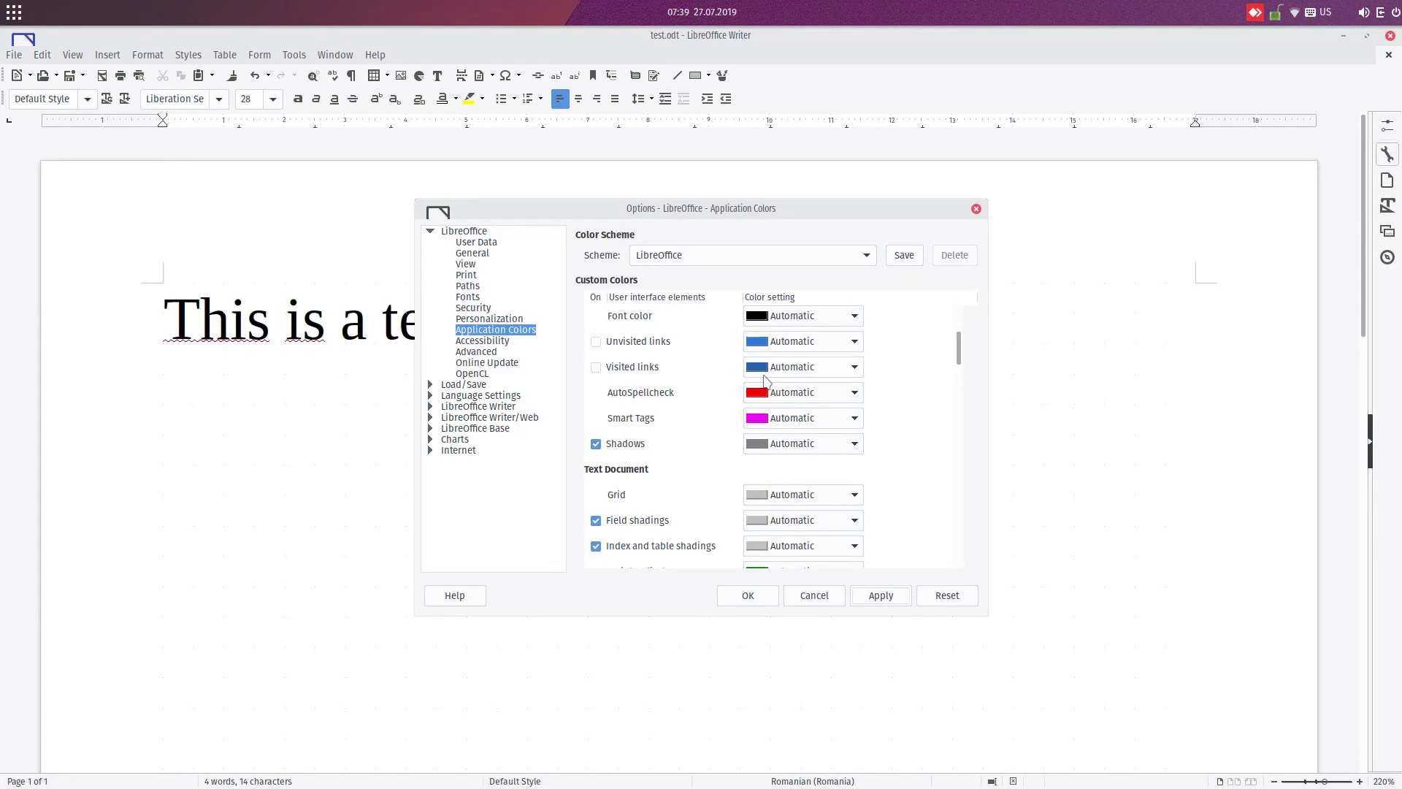
Set the document background to Black in Application Colors and close Options
scroll(957, 365, "up", 5)
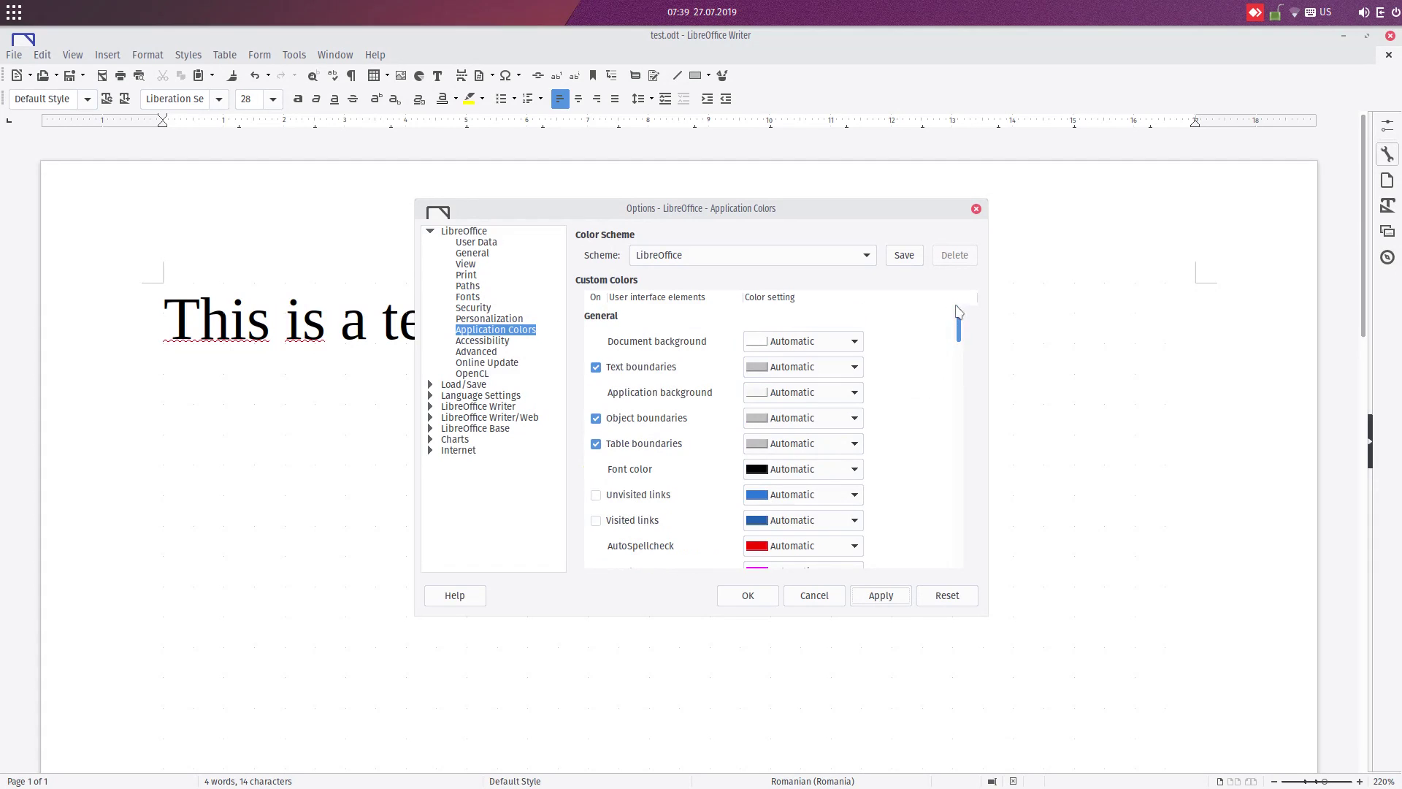
left_click(770, 341)
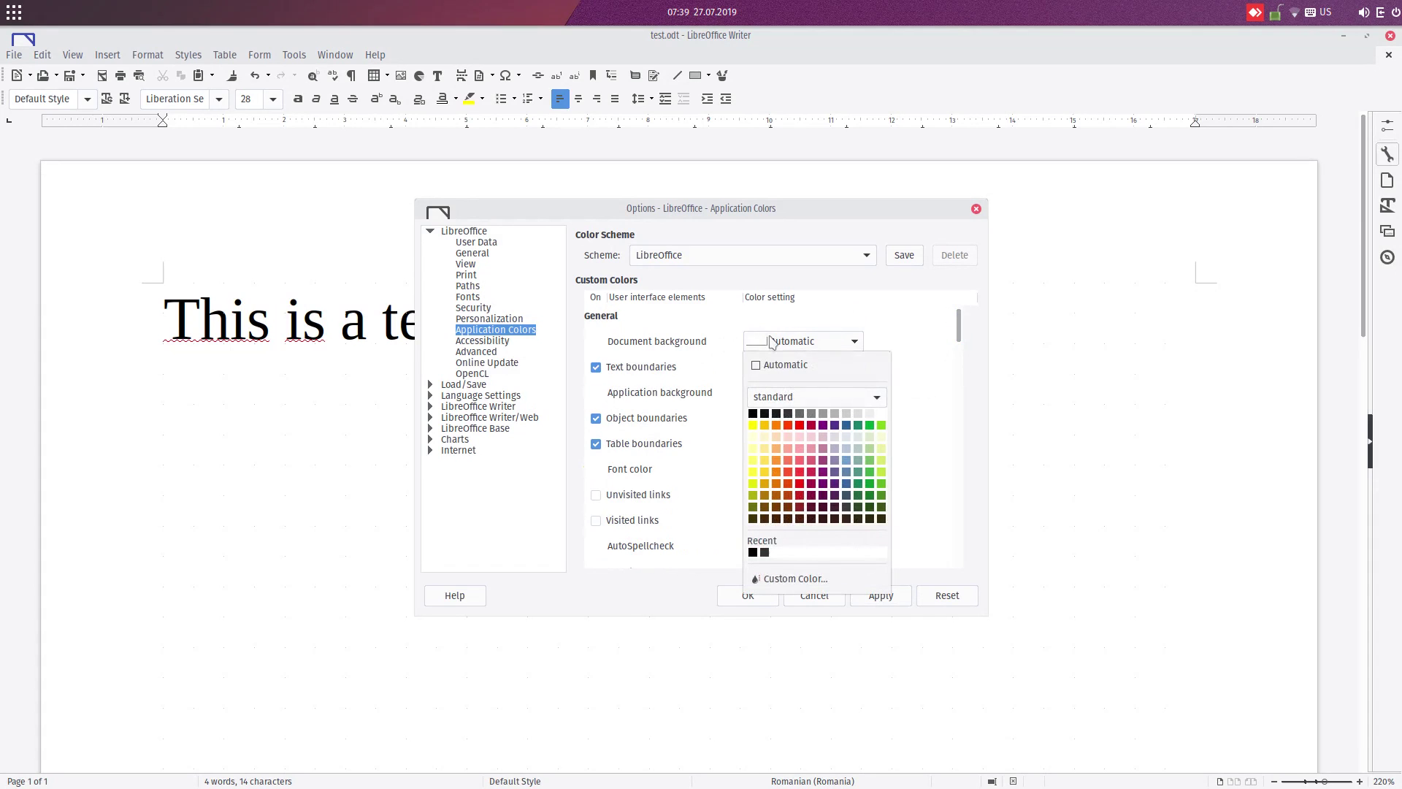
left_click(752, 414)
left_click(880, 596)
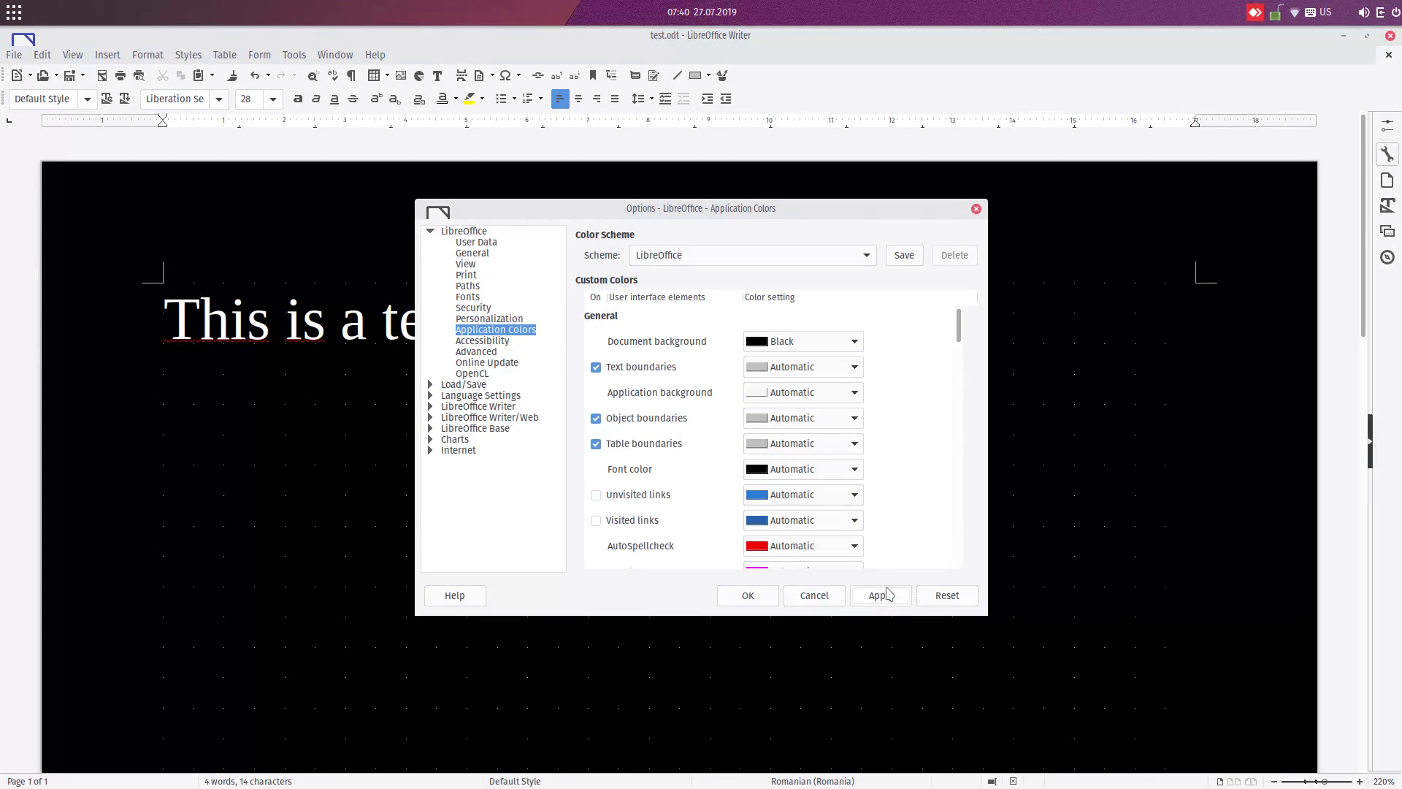
left_click(749, 607)
Turn off Display Grid under View > Grid and Helplines
left_click(72, 55)
left_click(73, 55)
left_click(73, 54)
mouse_move(156, 322)
left_click(294, 321)
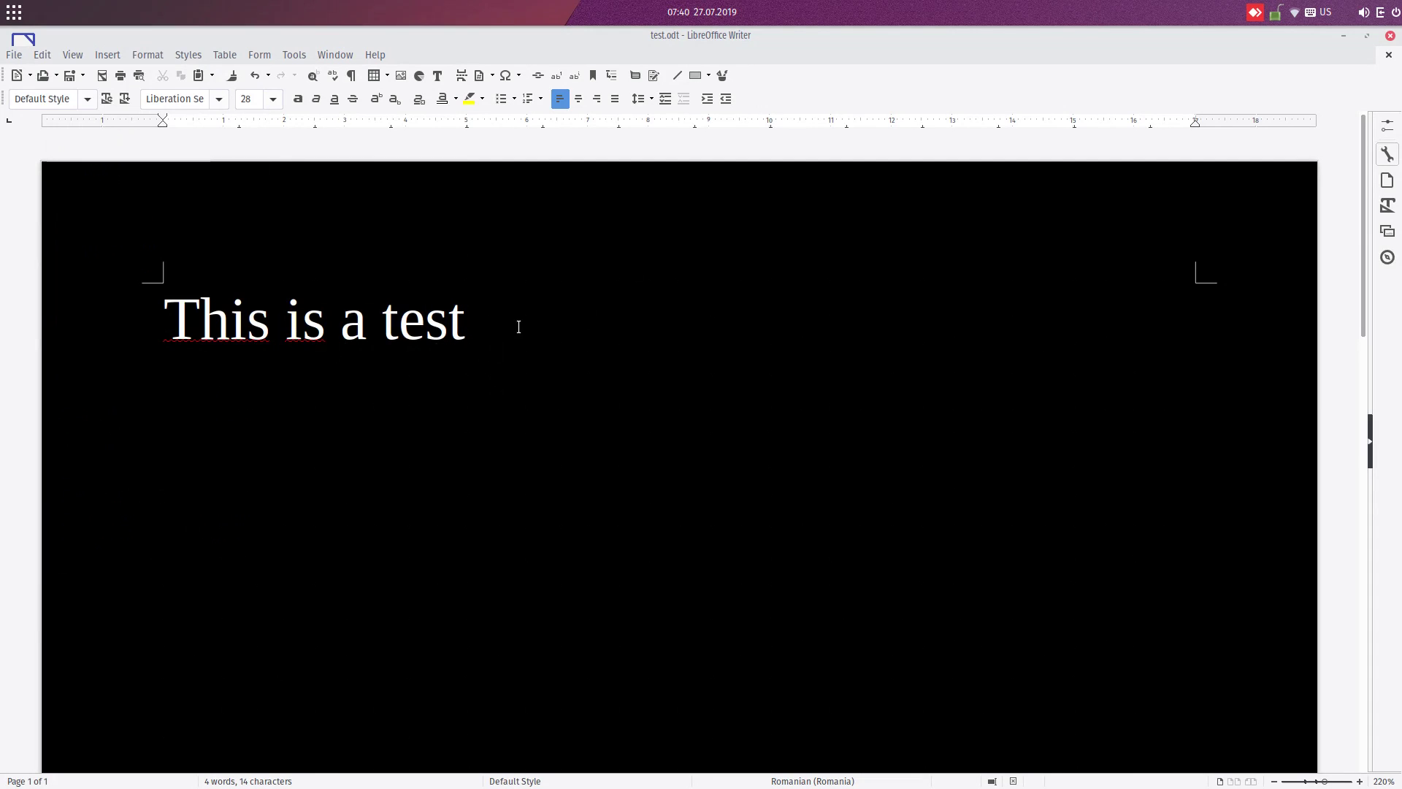
Add a second line reading 'hshshsjaja aa aa' below 'This is a test'
key("Return")
type("hshshsjaja aa aa")
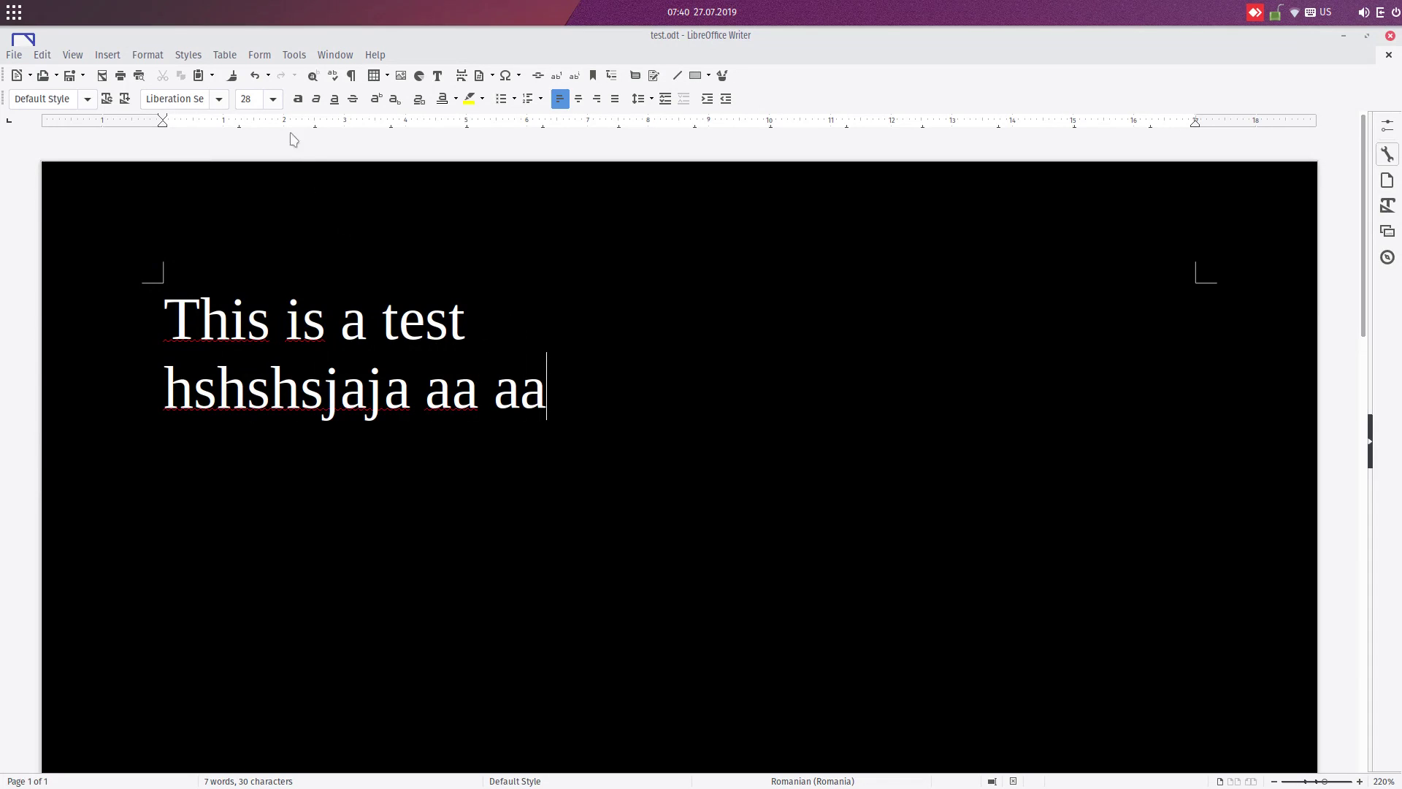
left_click(294, 55)
Set and apply Light Green 4 as the document background colour
left_click(390, 501)
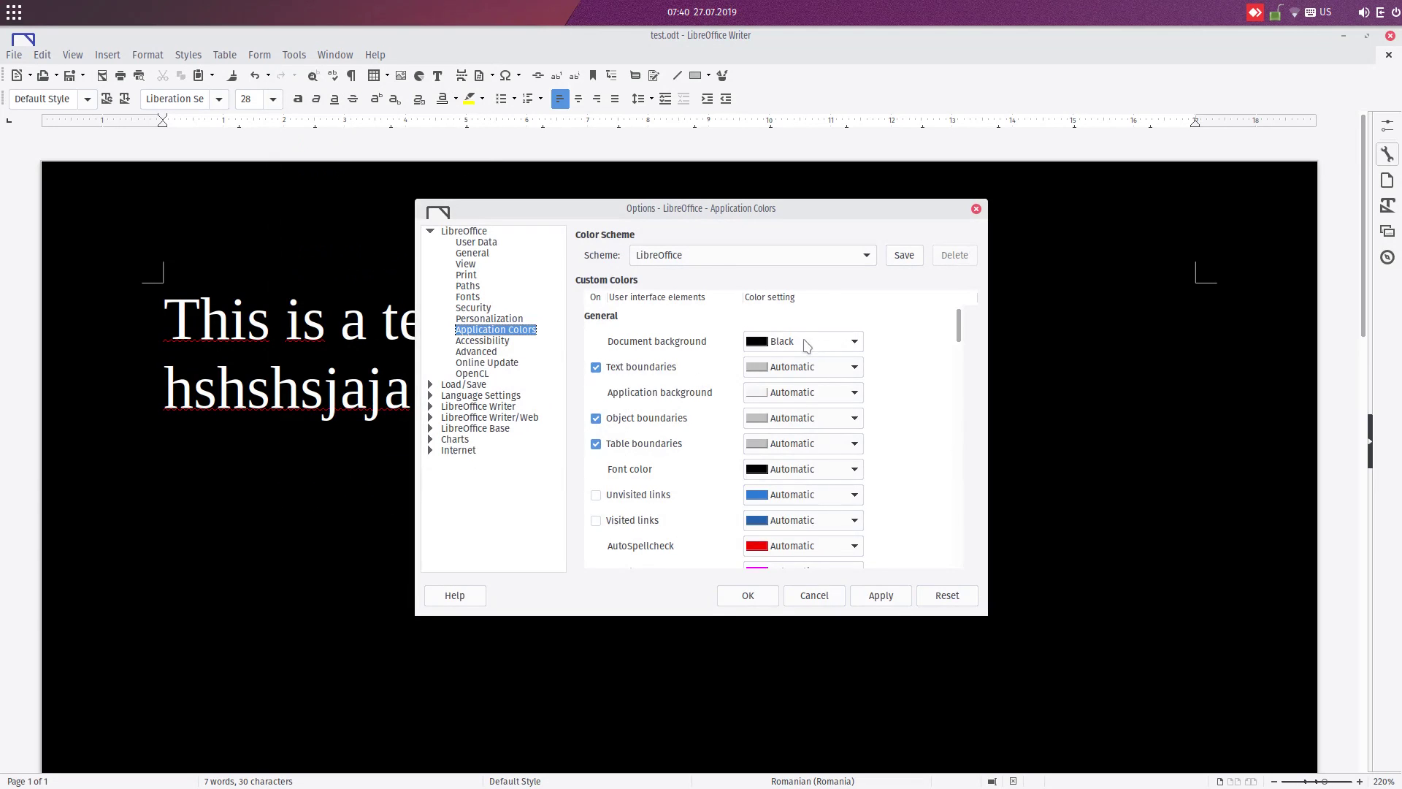
left_click(806, 346)
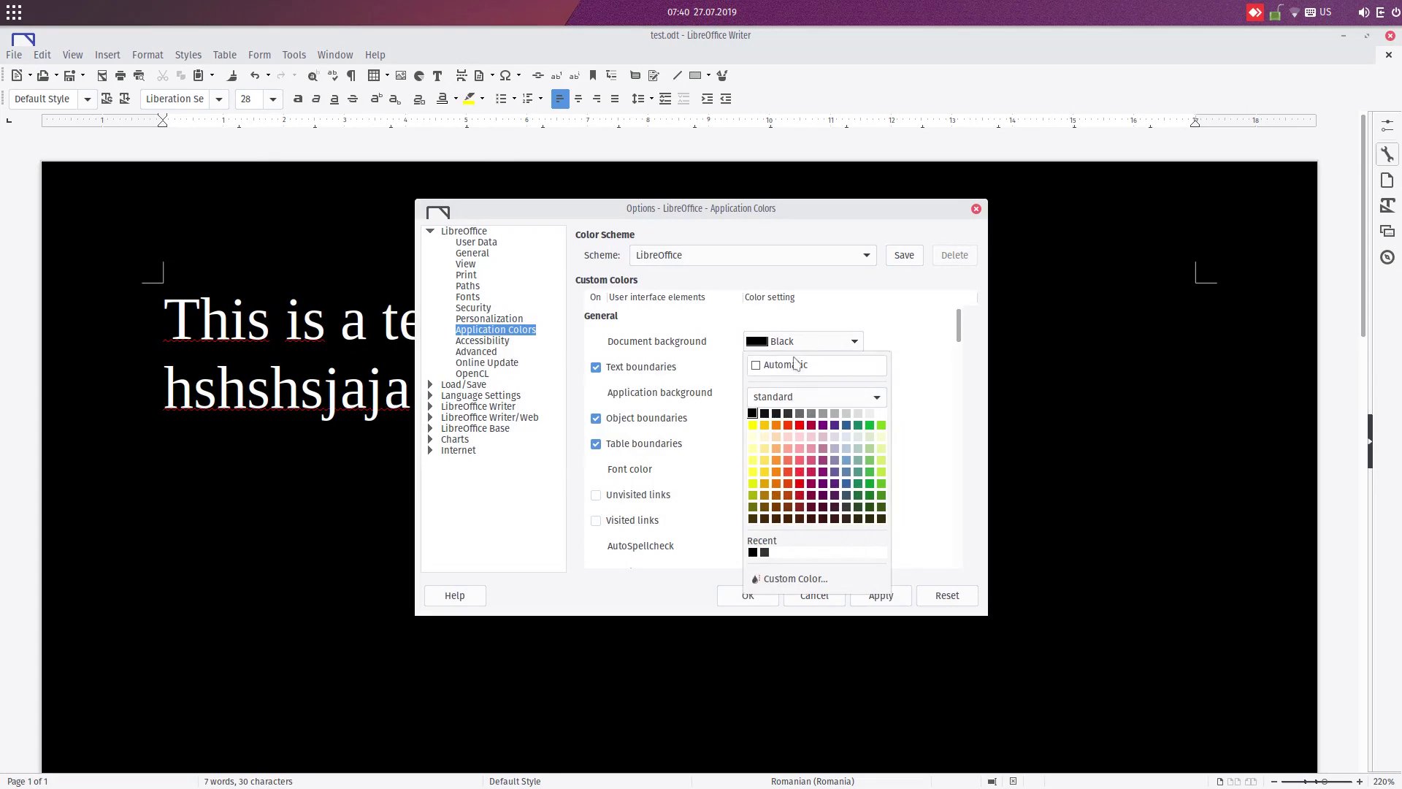
left_click(795, 349)
left_click(792, 347)
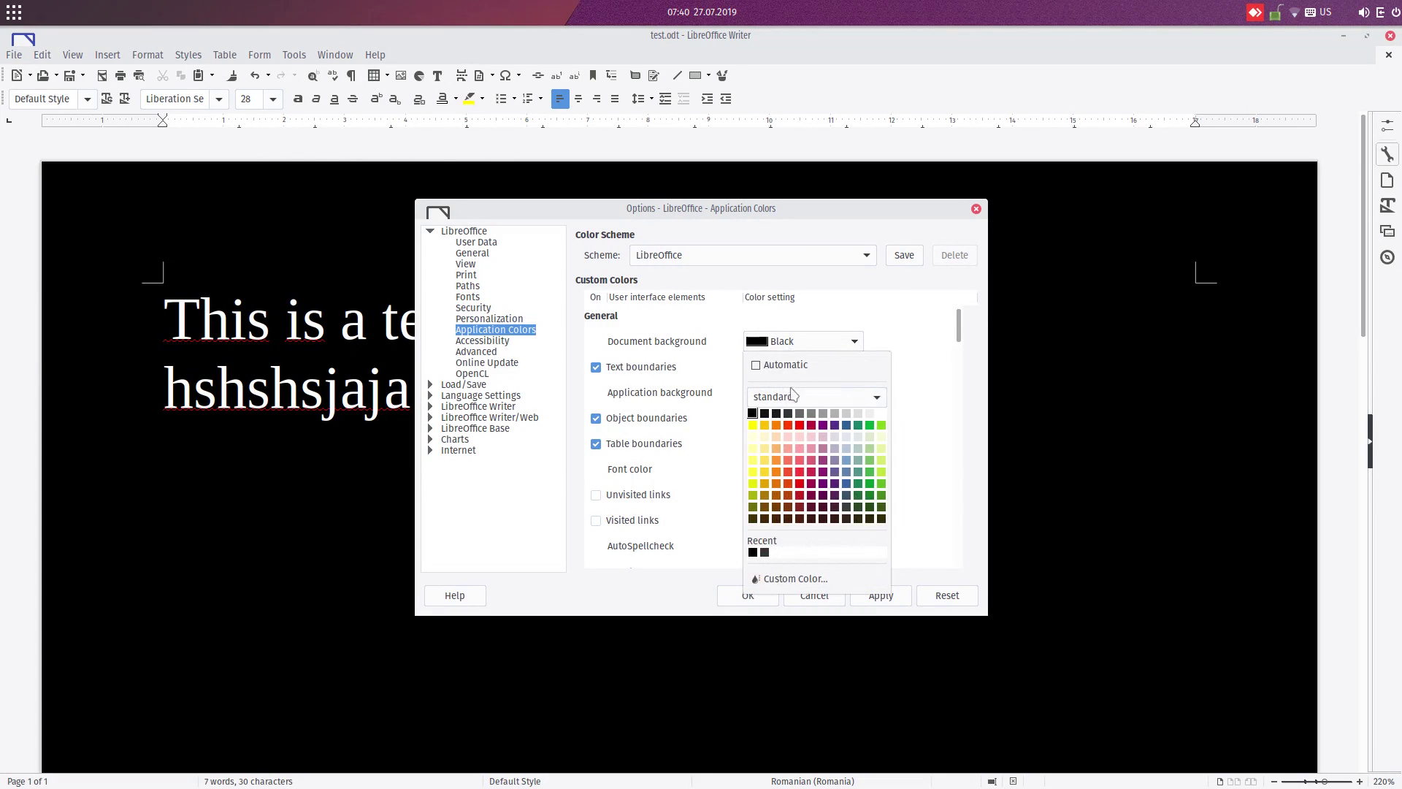
left_click(870, 436)
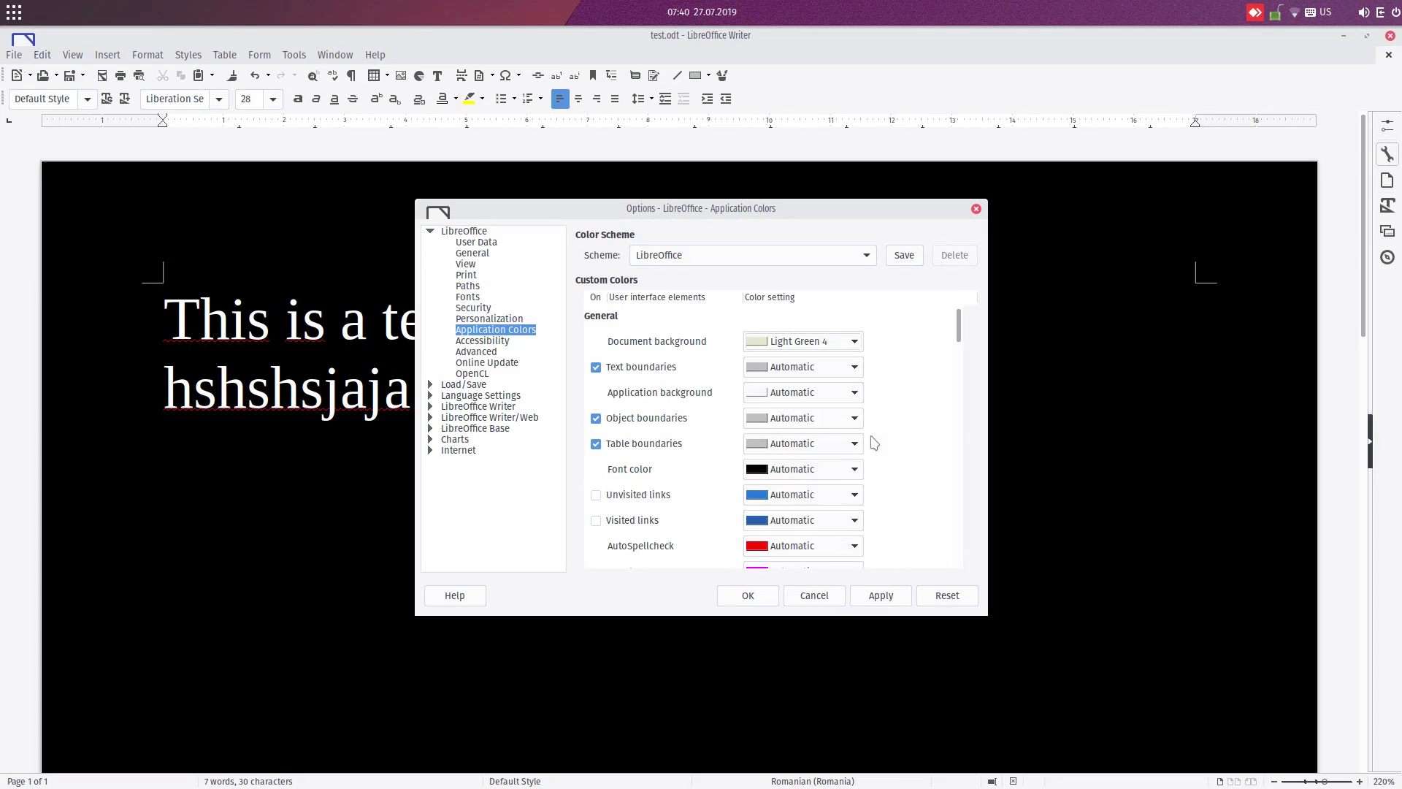
left_click(888, 597)
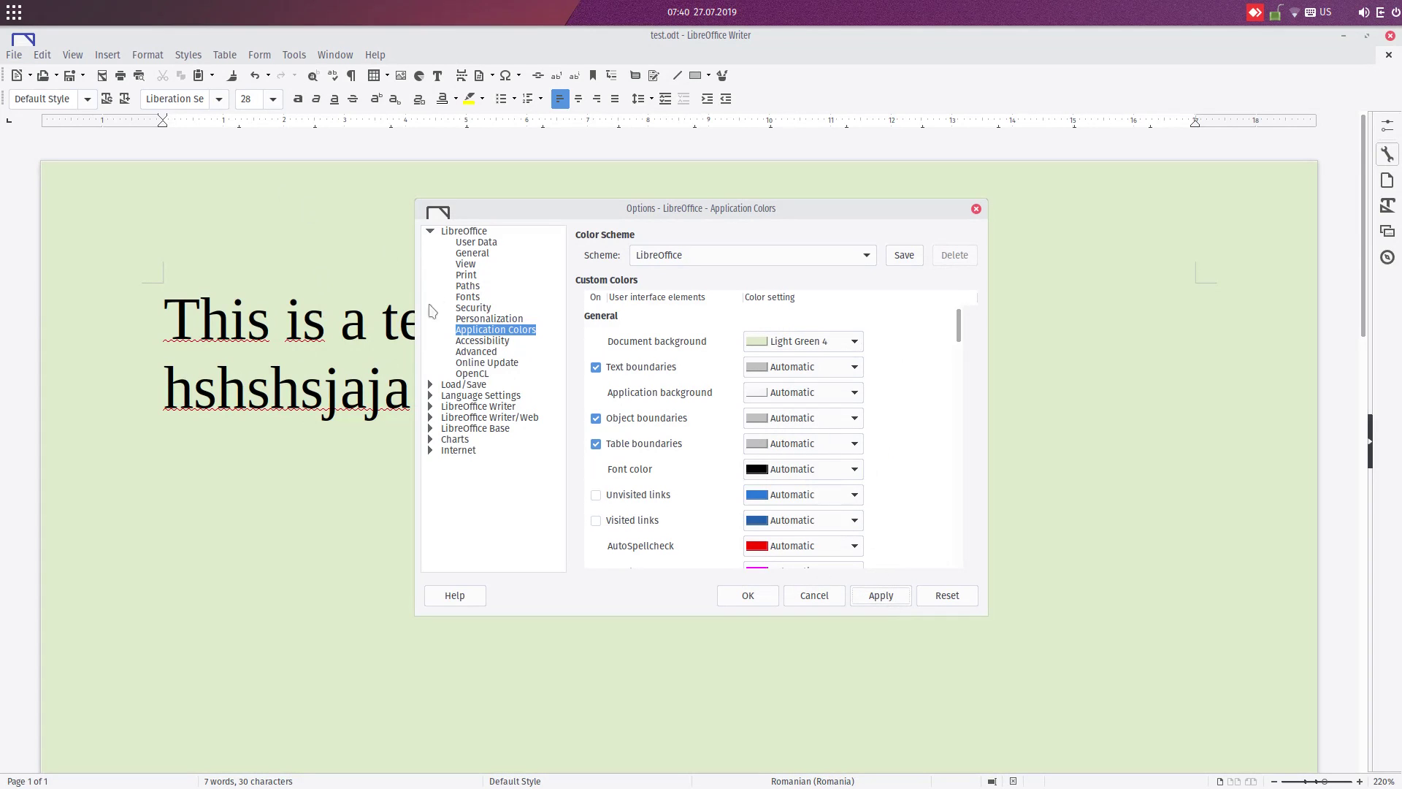
Apply Light Brick 4, then Gold, then Automatic as the document background
left_click(781, 344)
left_click(795, 442)
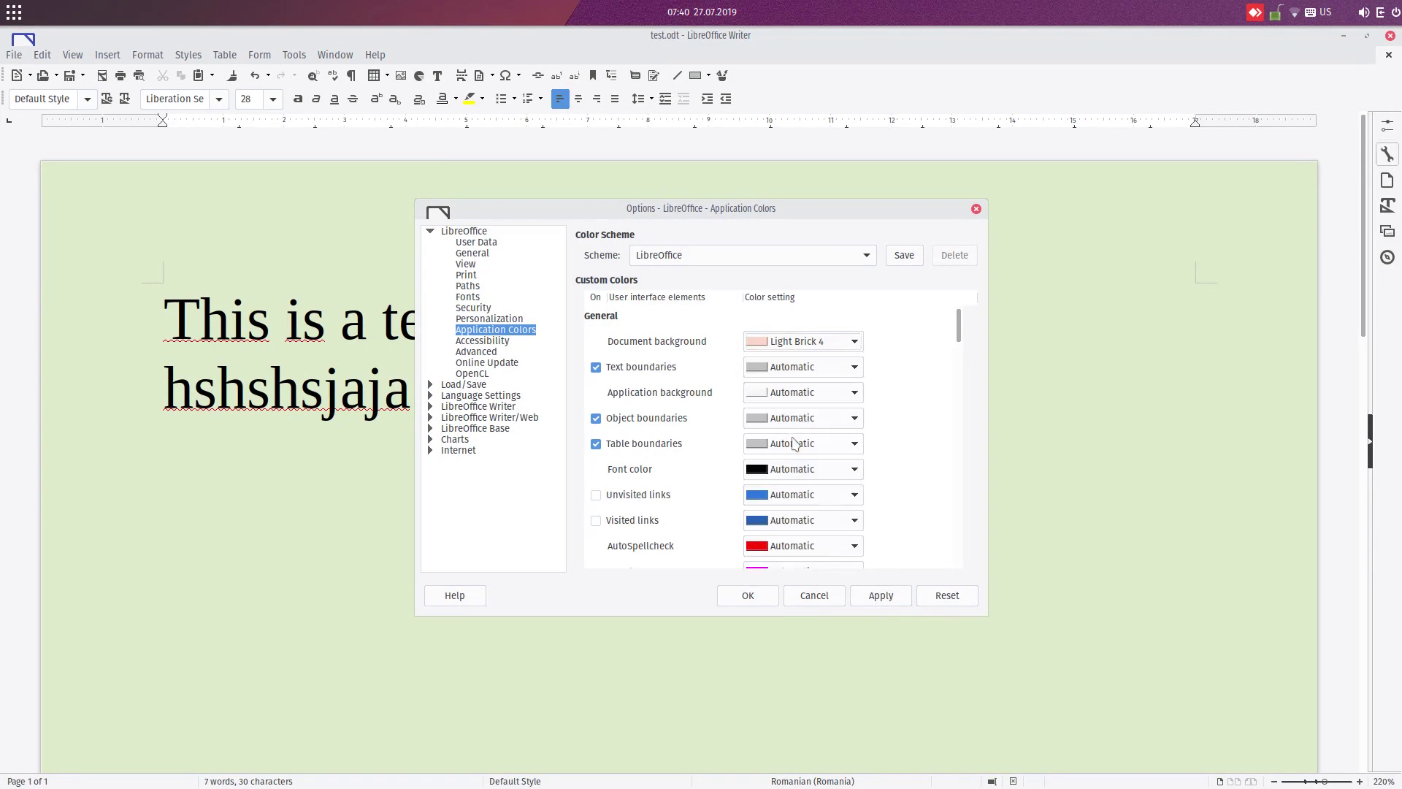
left_click(880, 596)
left_click(790, 344)
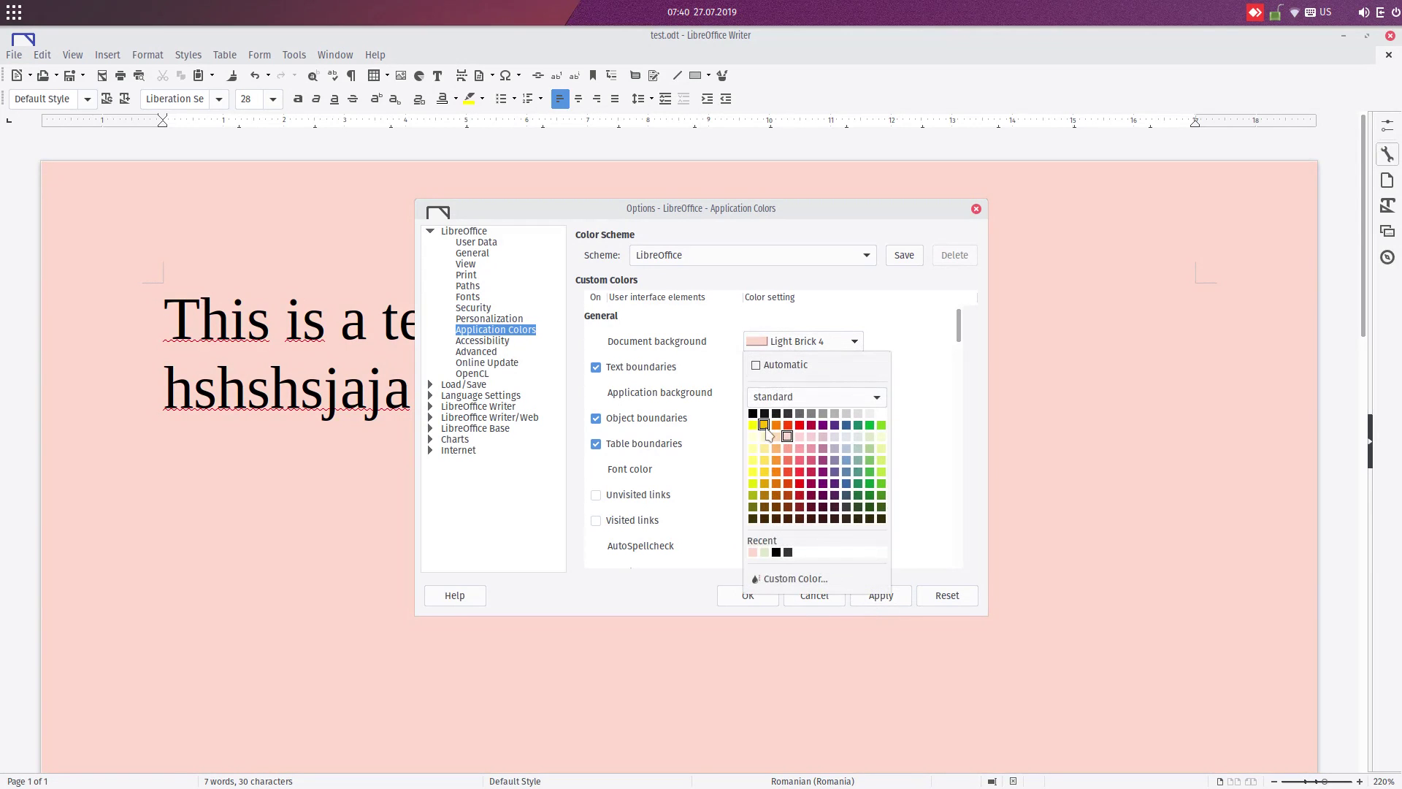
left_click(764, 425)
left_click(884, 596)
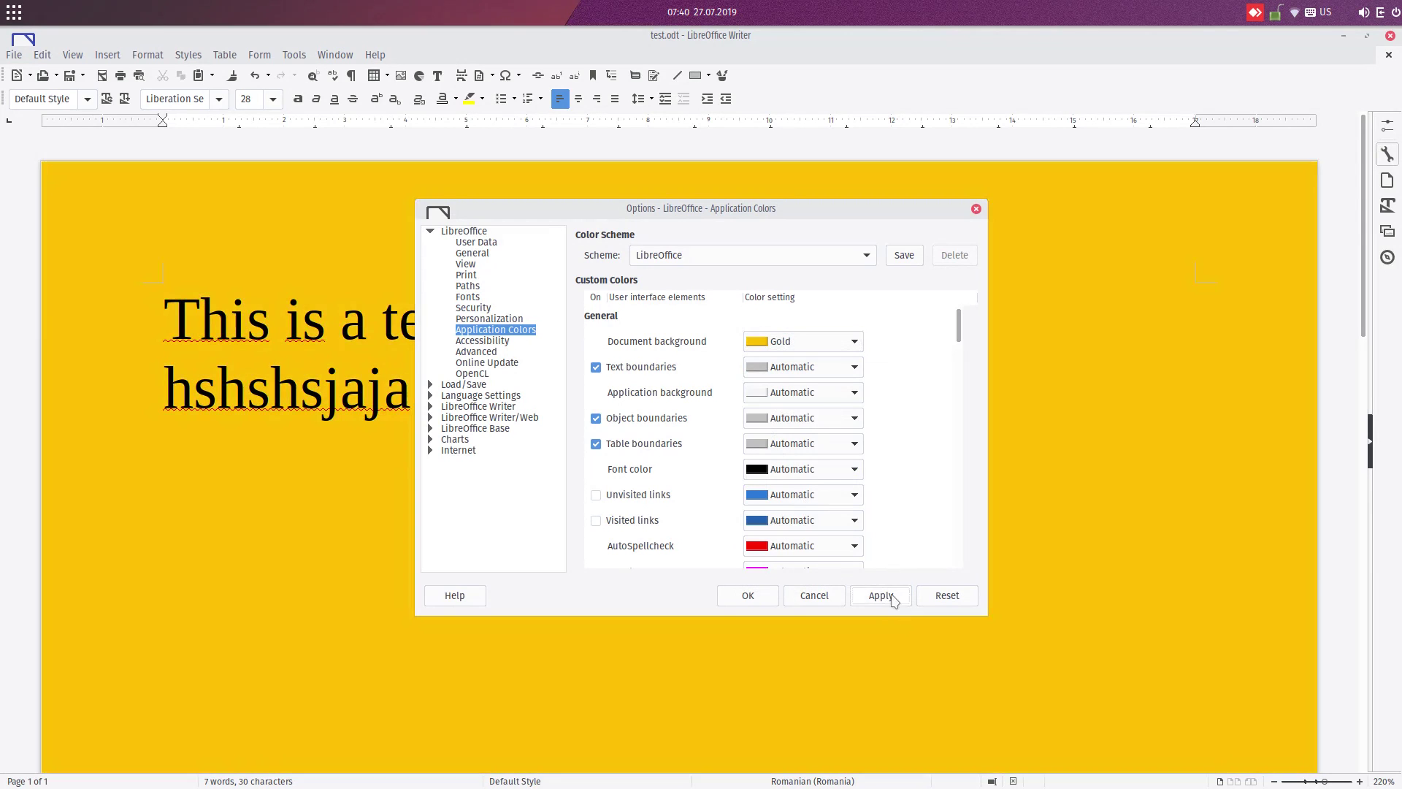
left_click(769, 345)
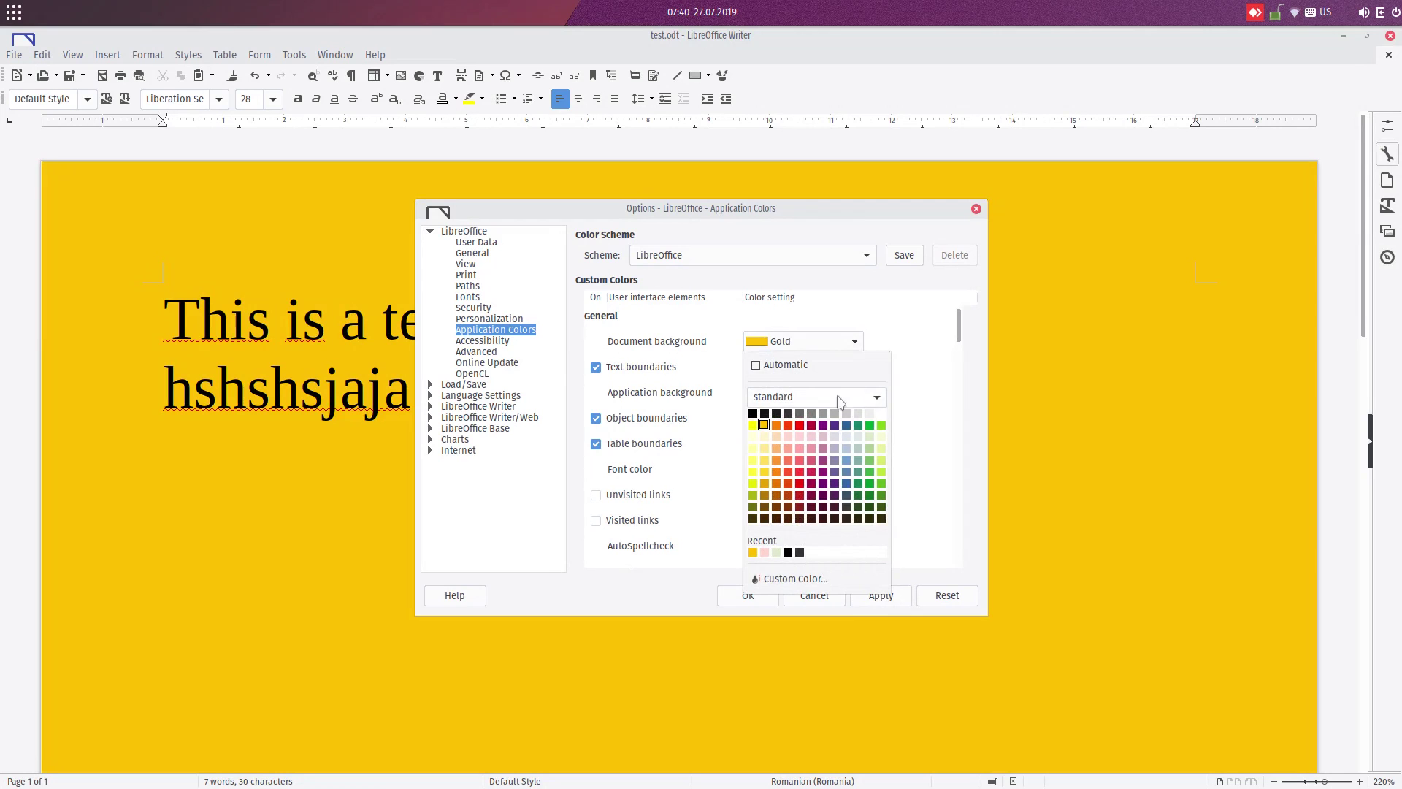
left_click(811, 365)
left_click(905, 593)
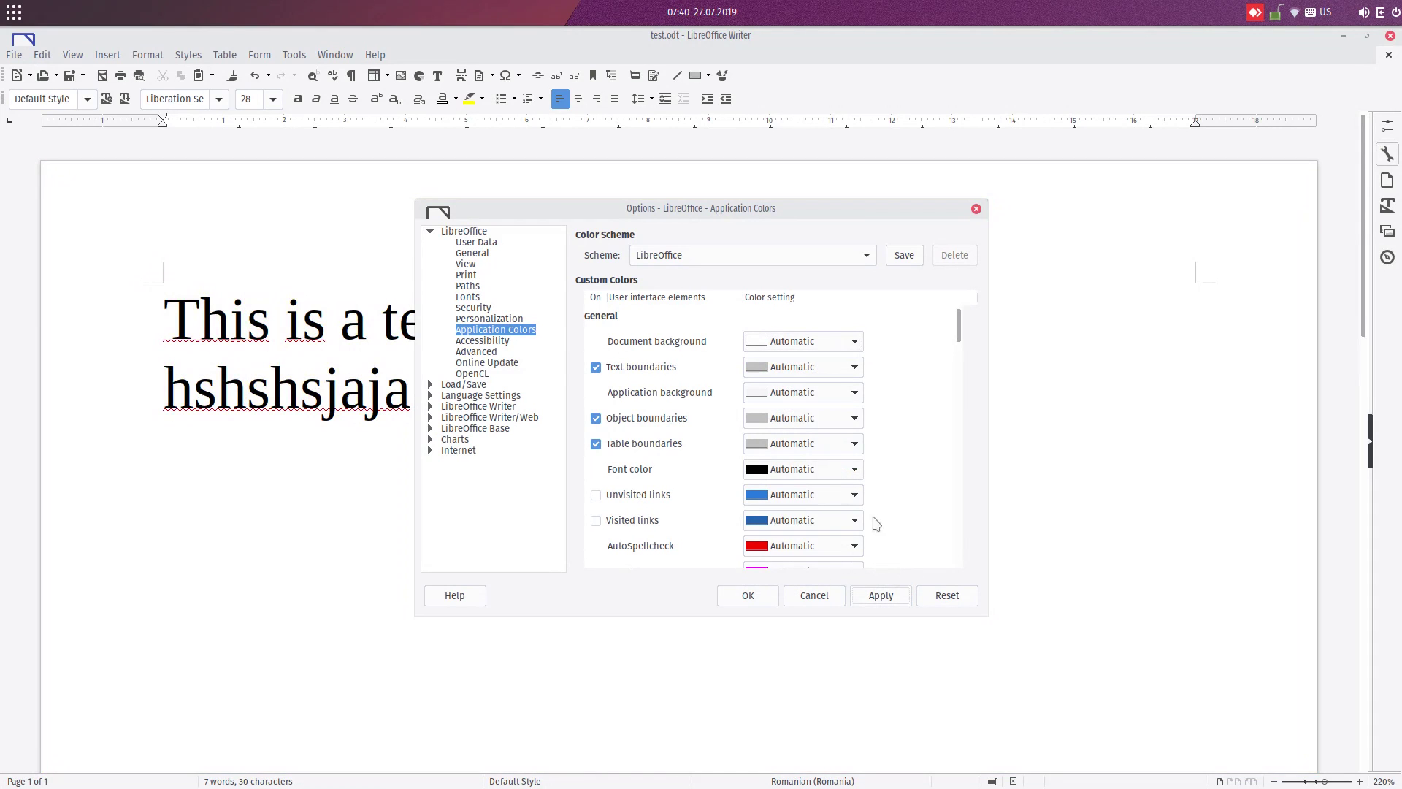
Change the Text boundaries colour from Dark Gray 3 to Magenta and finally Purple, applying it
left_click(784, 372)
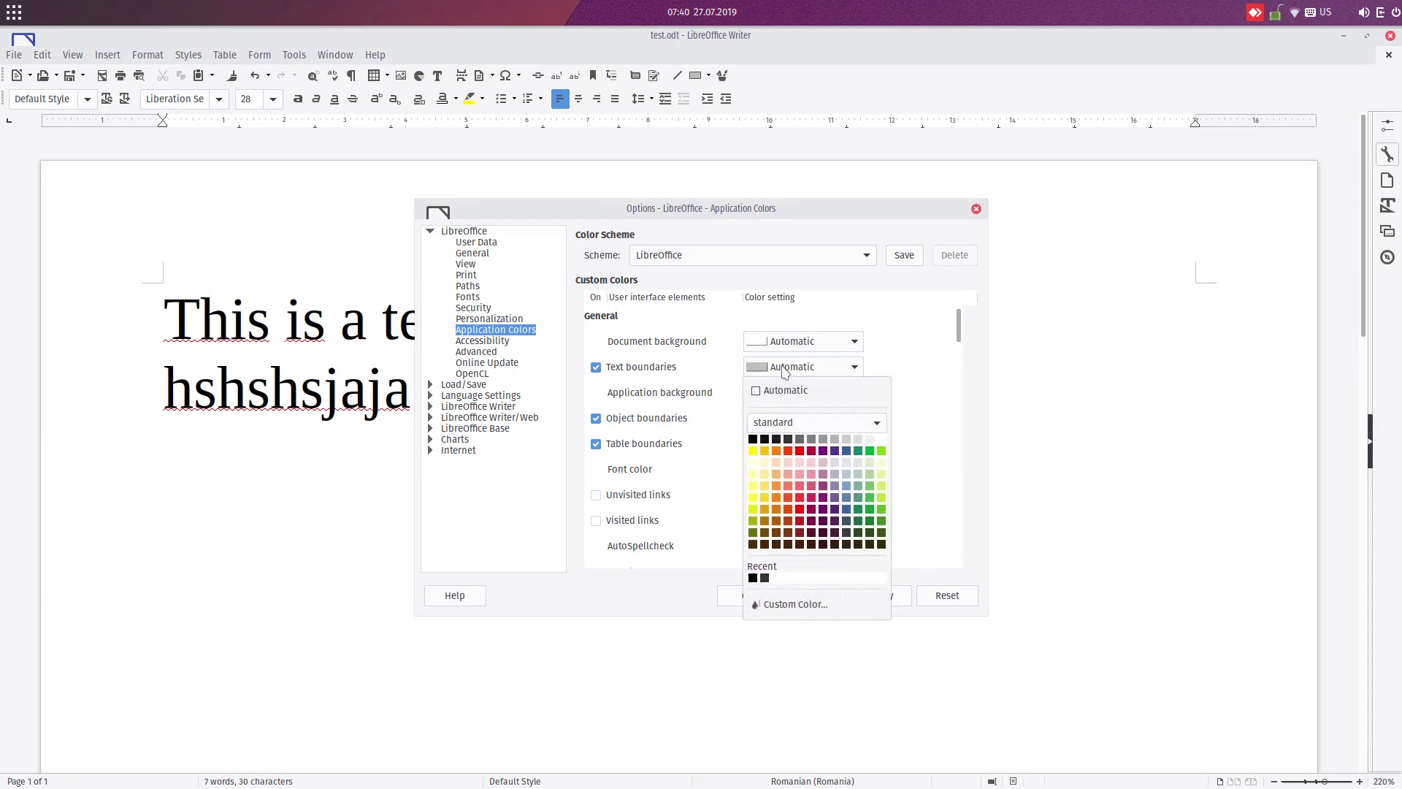
left_click(780, 442)
left_click(881, 591)
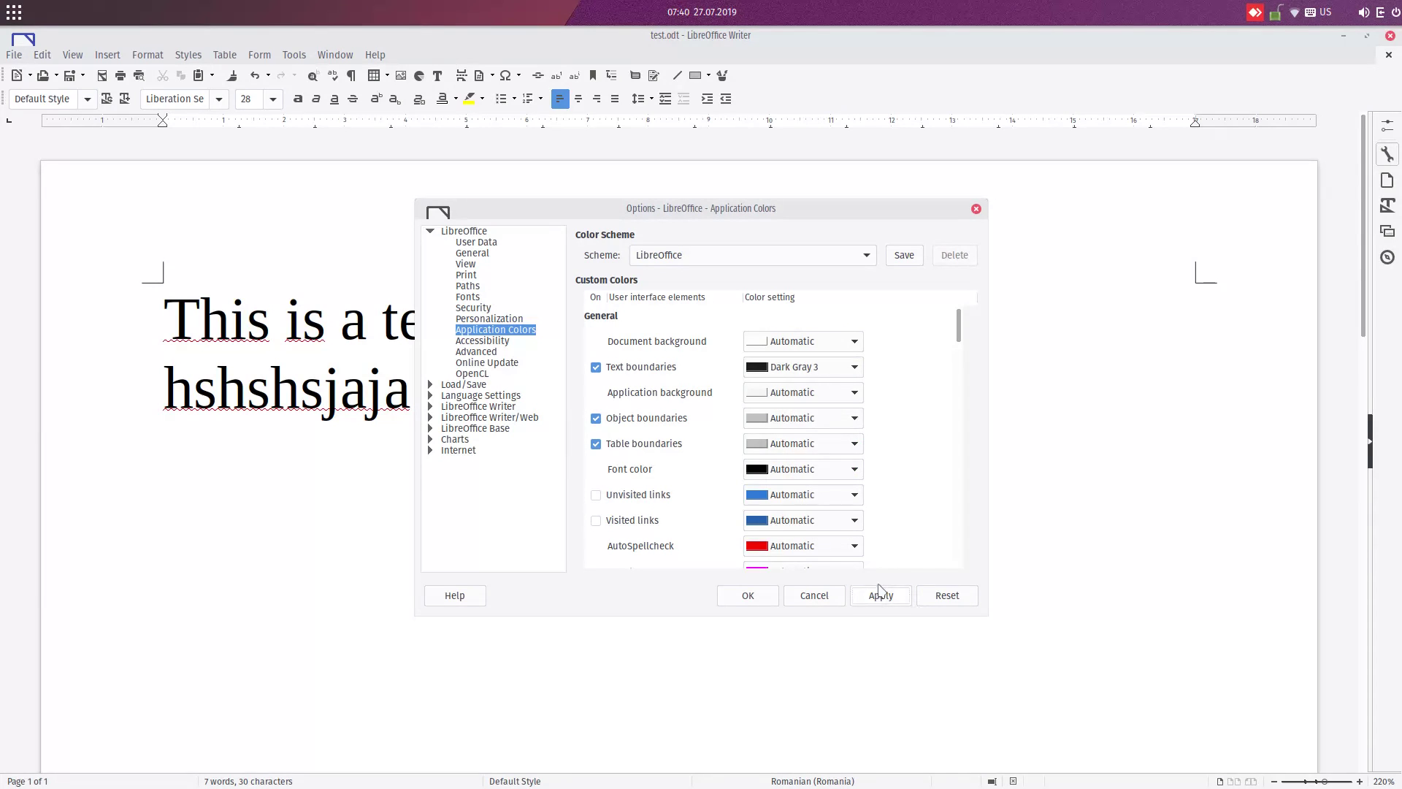
left_click(781, 366)
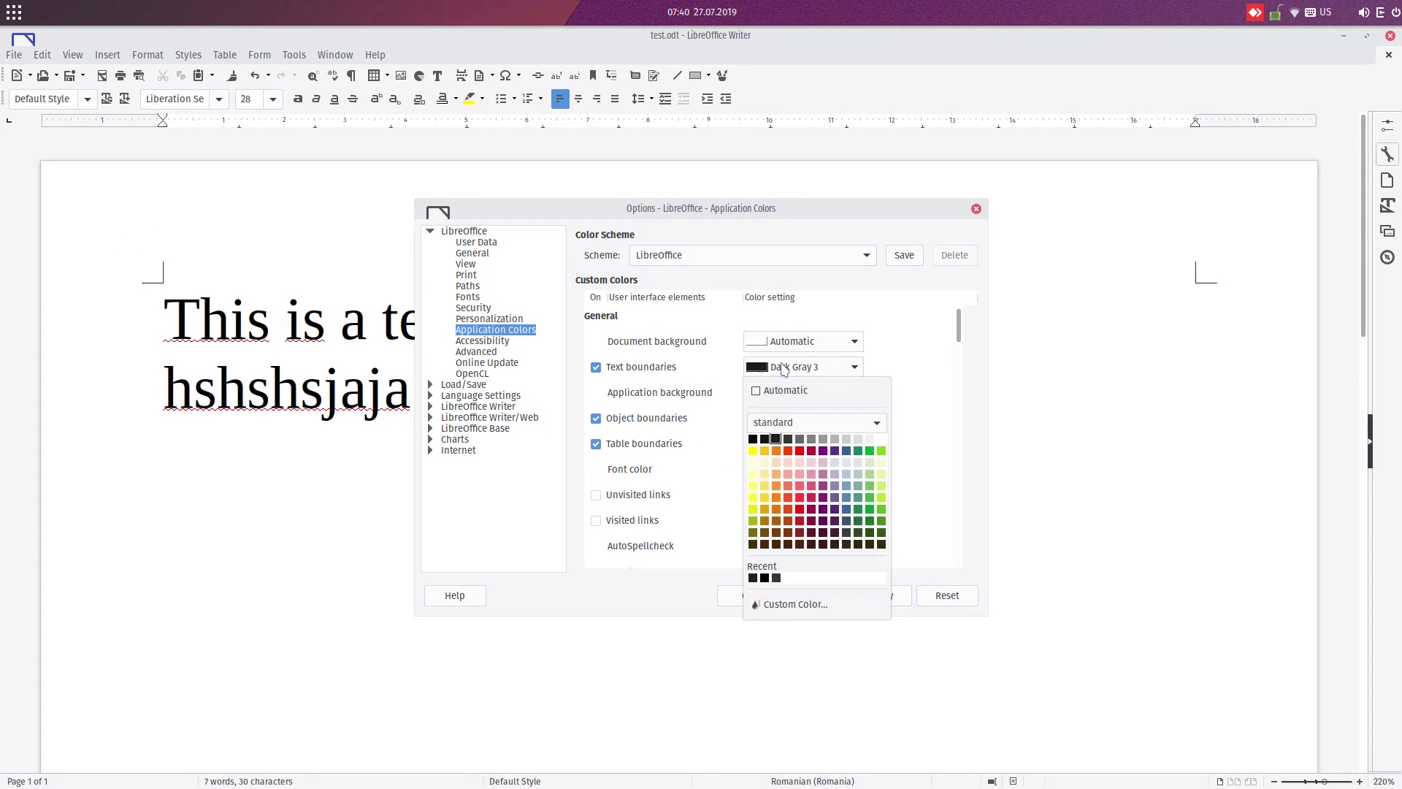
left_click(811, 451)
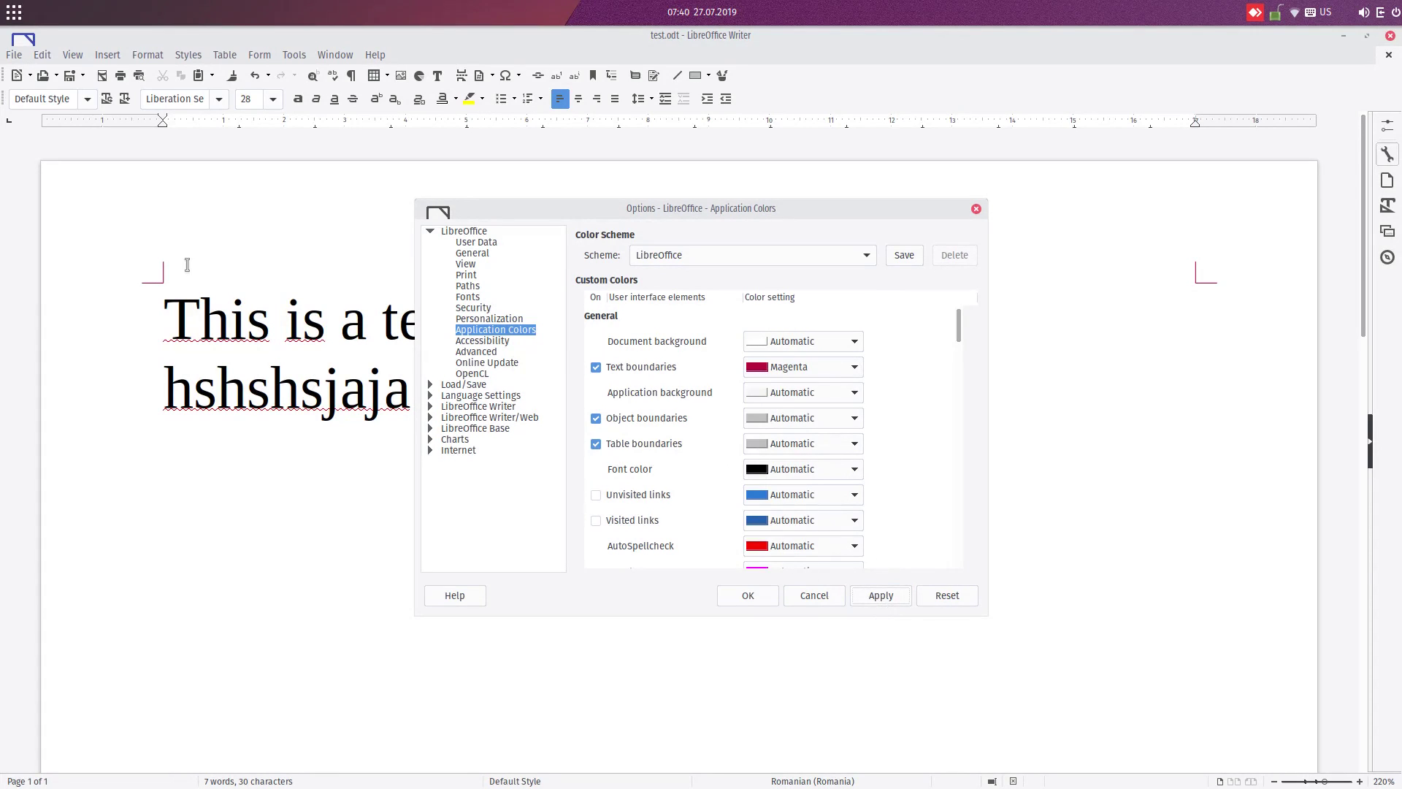
left_click(826, 367)
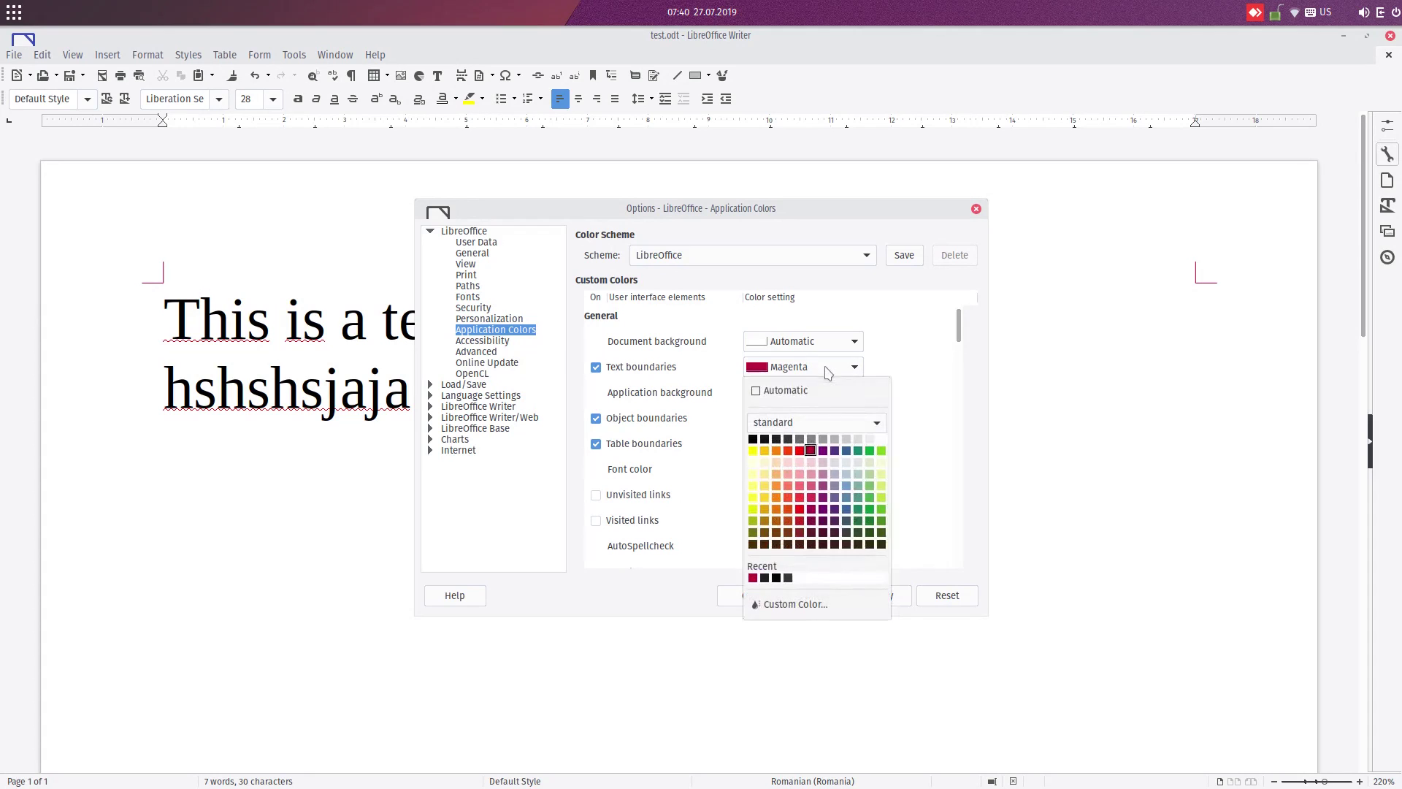
left_click(824, 451)
left_click(879, 602)
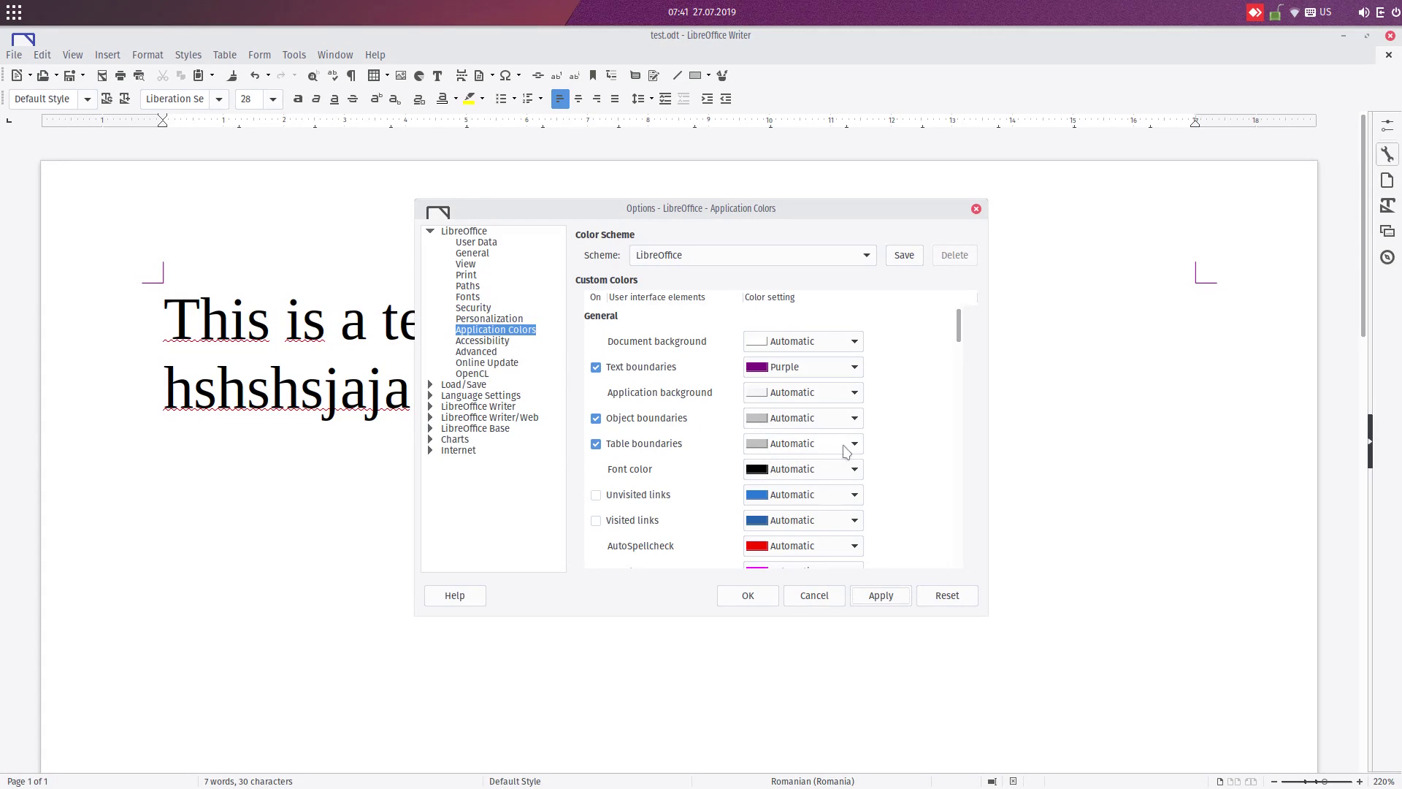
left_click(773, 596)
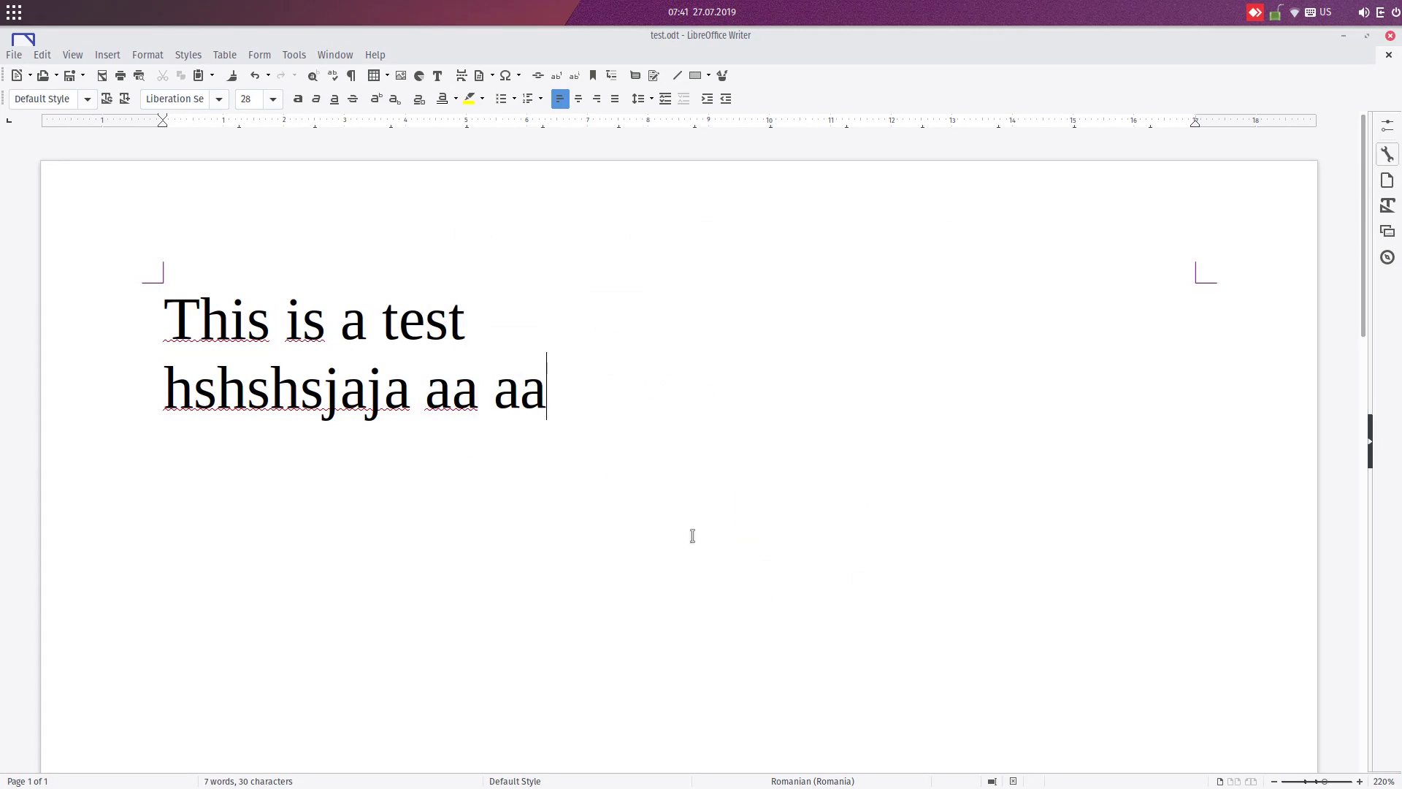
key("Return")
key("Return")
left_click(374, 75)
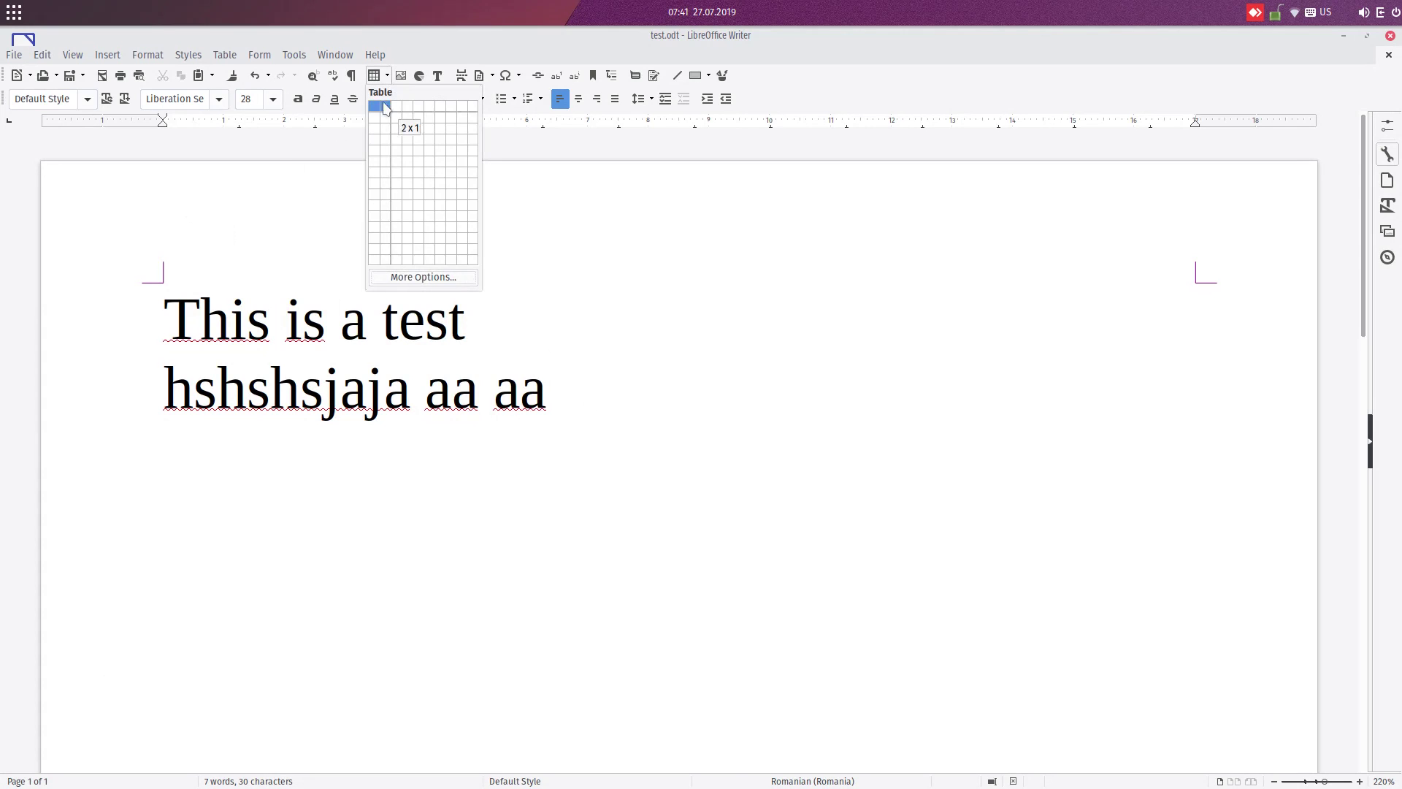
left_click(389, 125)
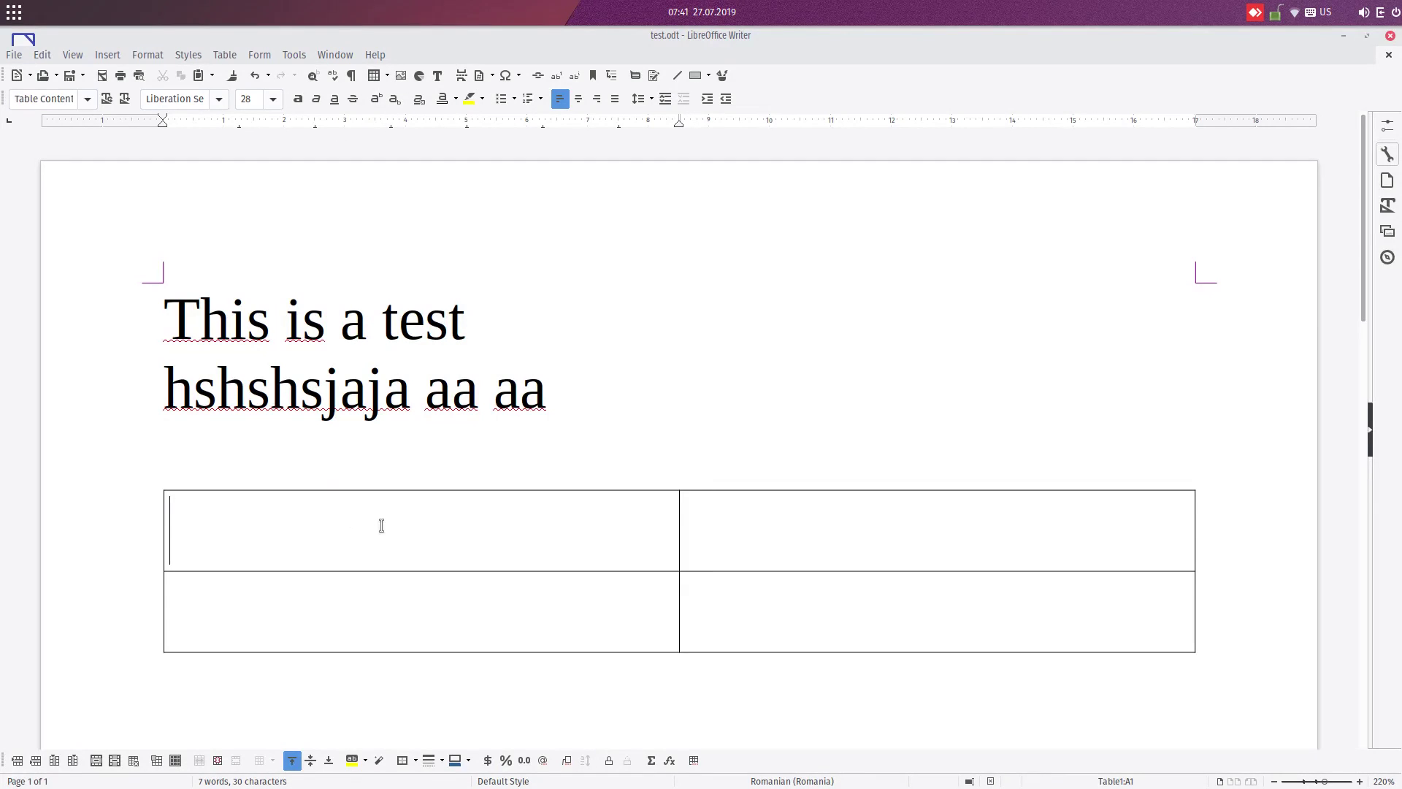
left_click(712, 535)
left_click(415, 761)
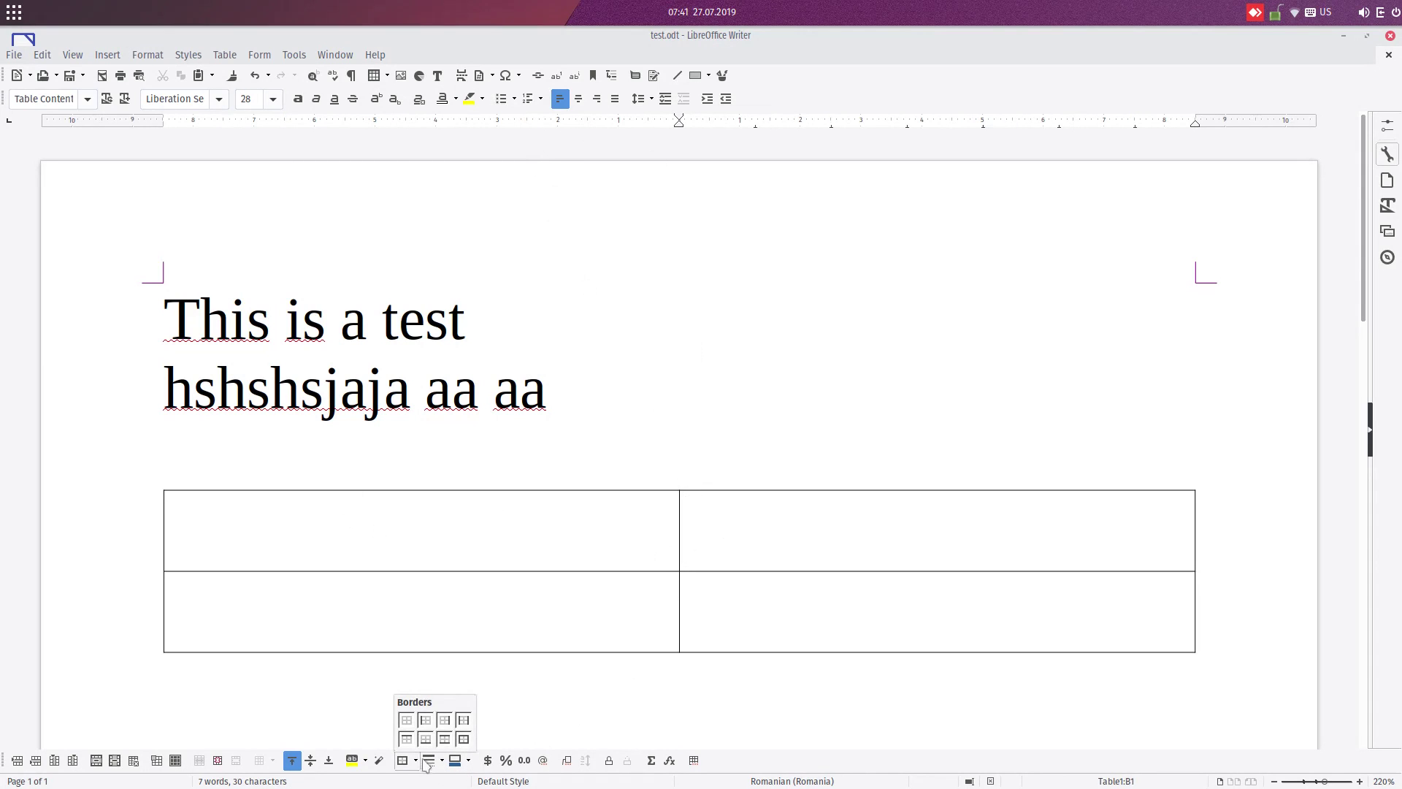
left_click(560, 594)
left_click(547, 606)
left_click(415, 761)
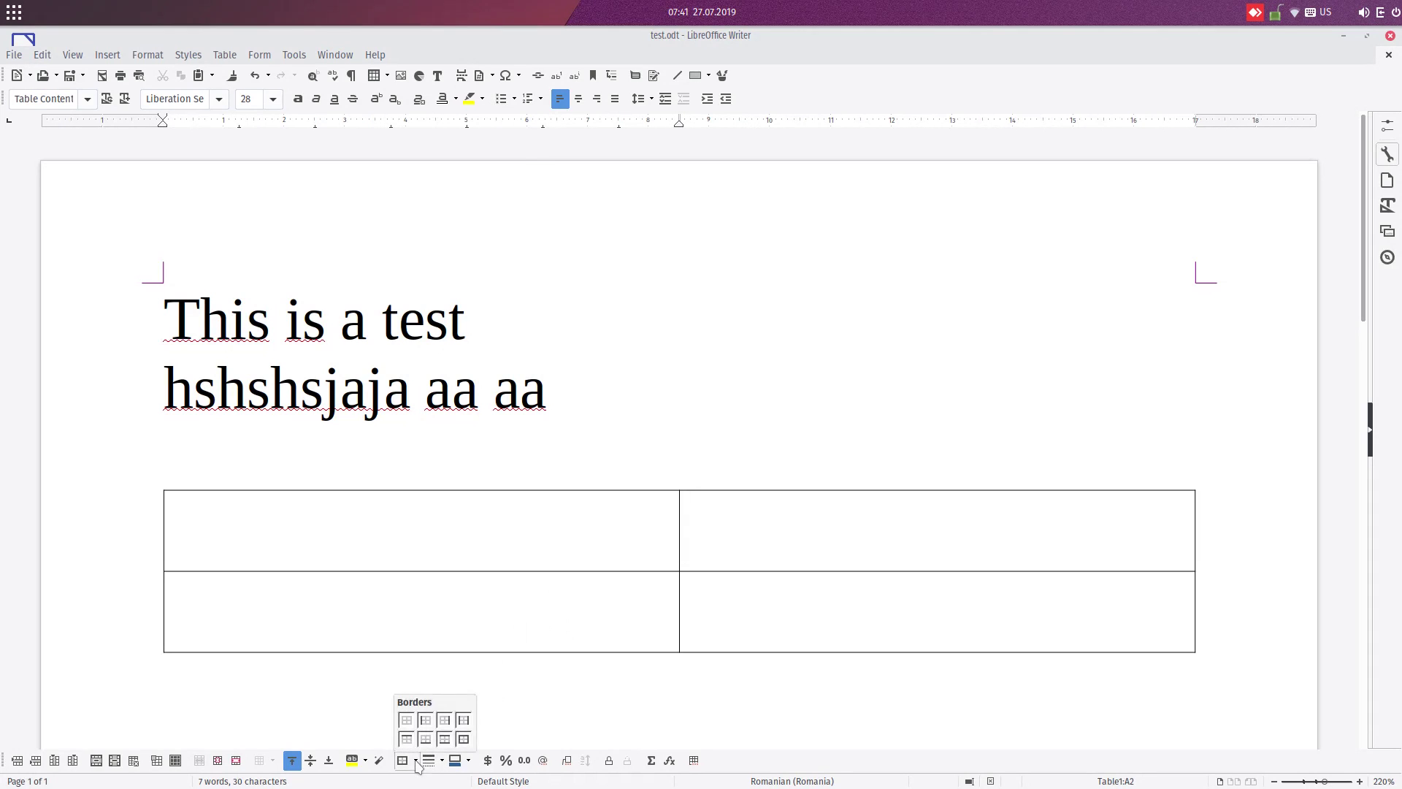
left_click(466, 741)
left_click_drag(344, 538, 752, 522)
left_click(415, 761)
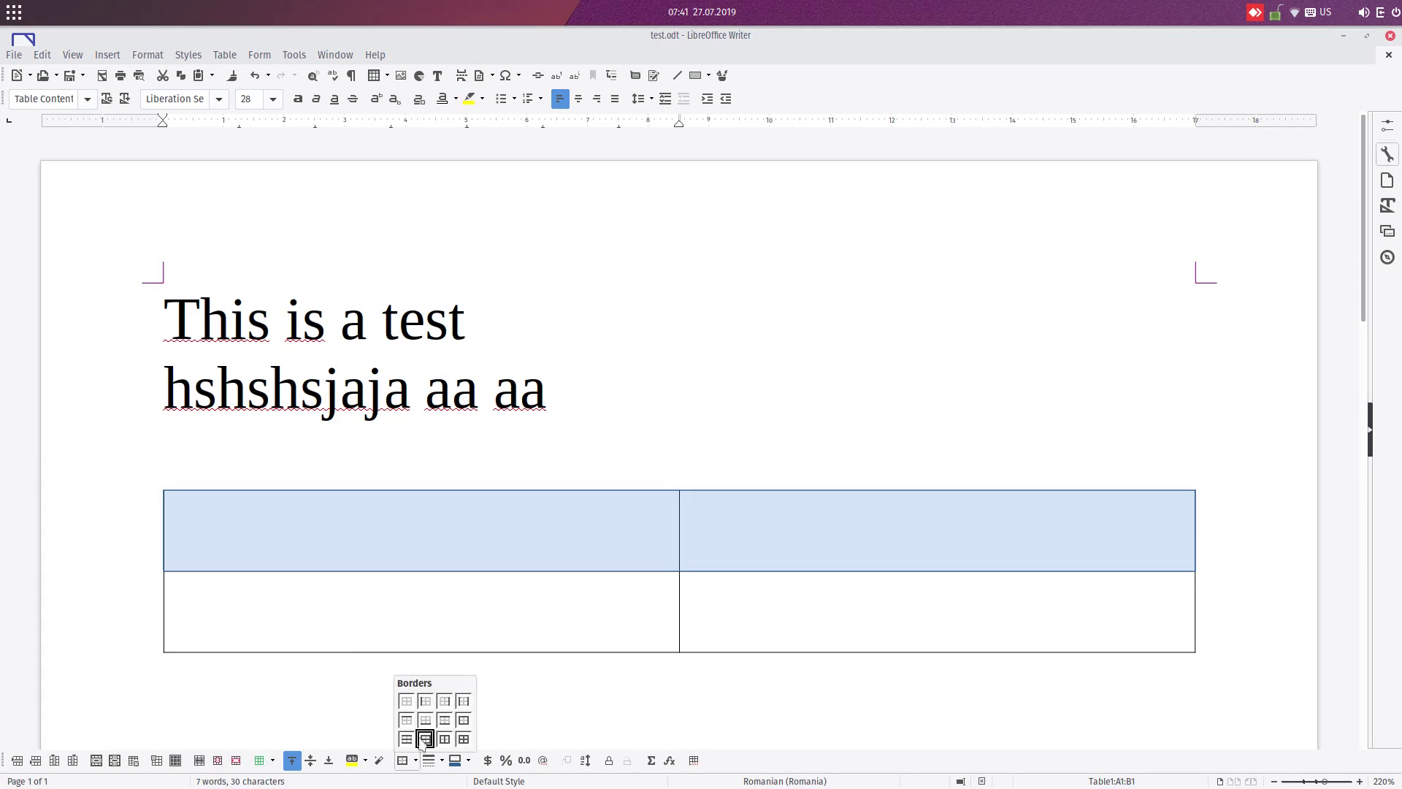
left_click(404, 699)
left_click(398, 633)
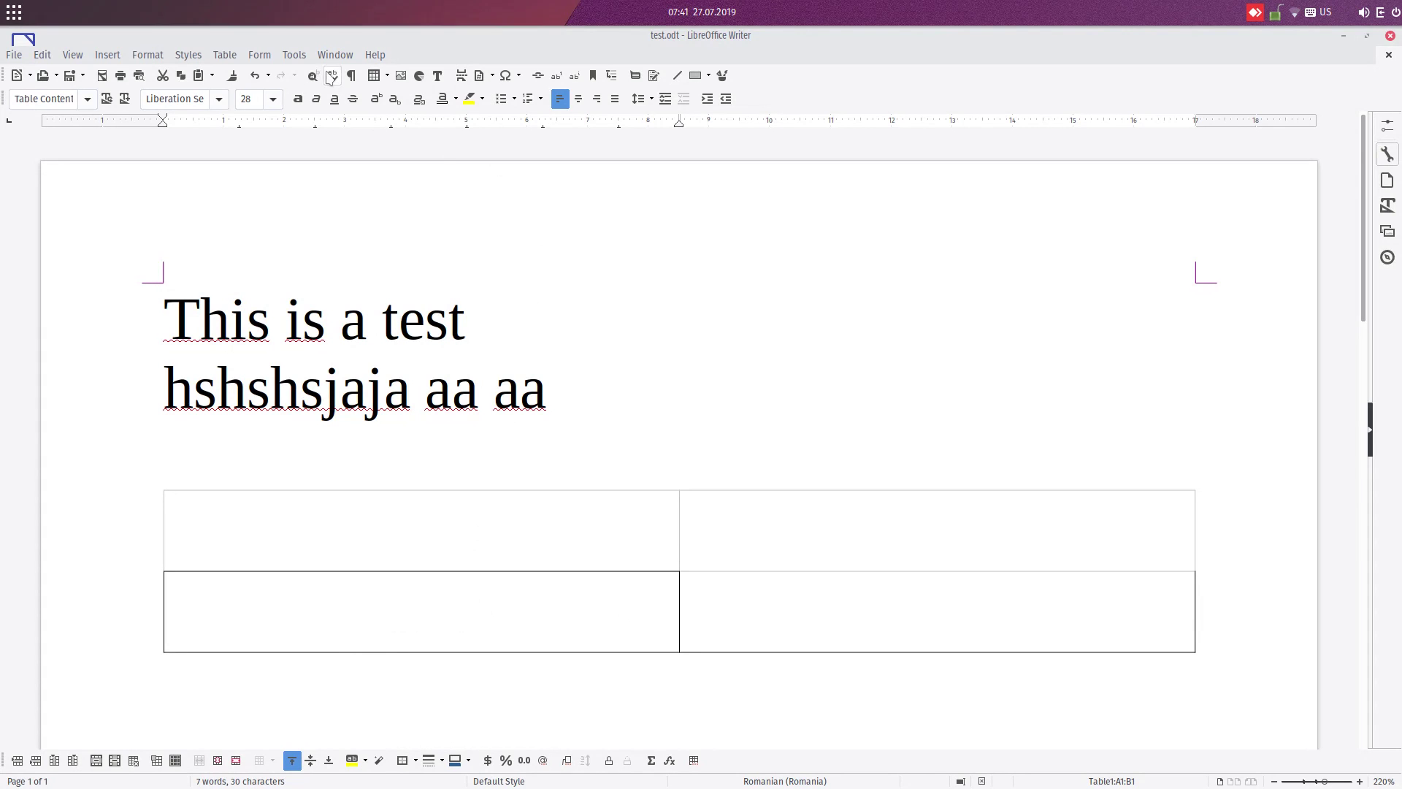
left_click(294, 55)
In Application Colors, try Table boundaries as Light Gray 3, then Light Gray 5, and settle on Black
left_click(348, 491)
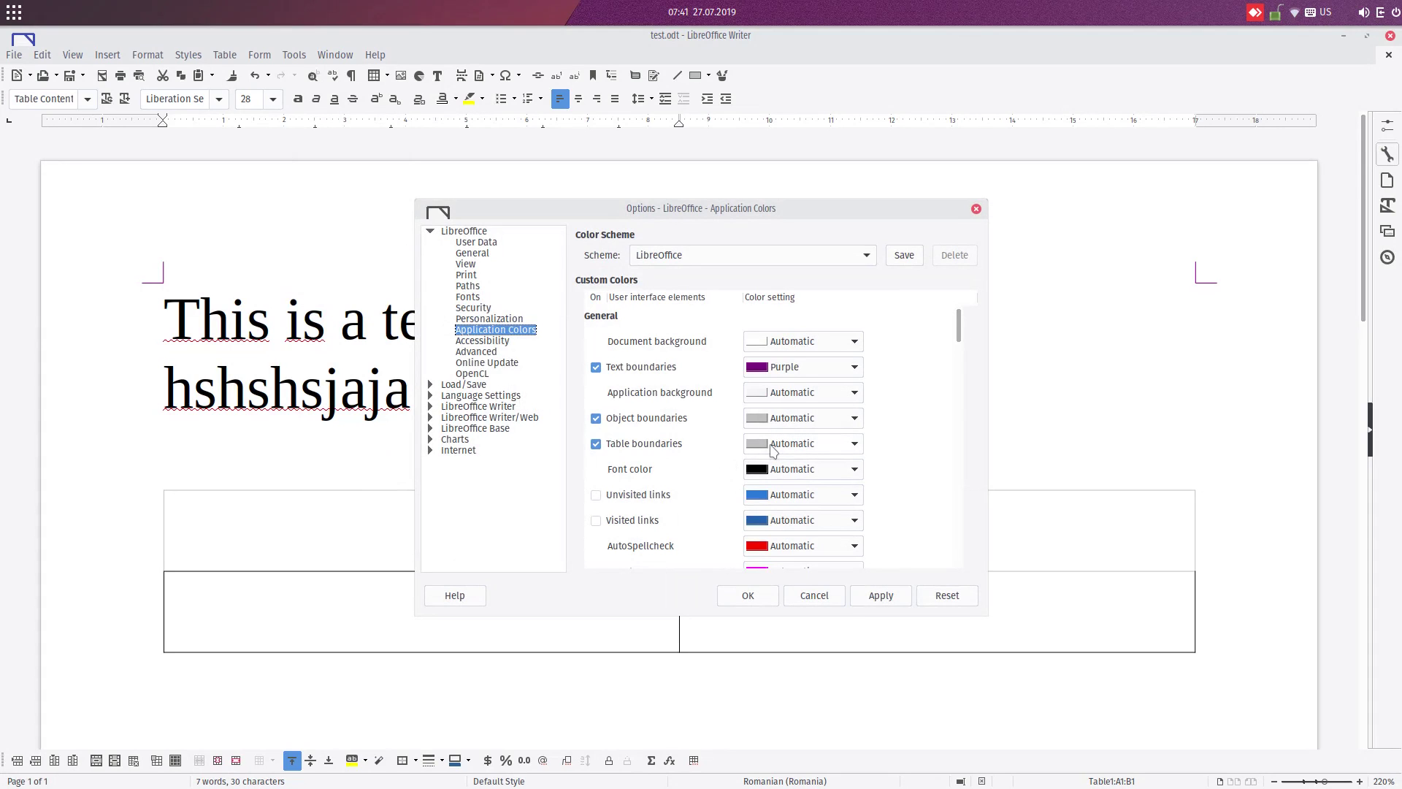
left_click(770, 449)
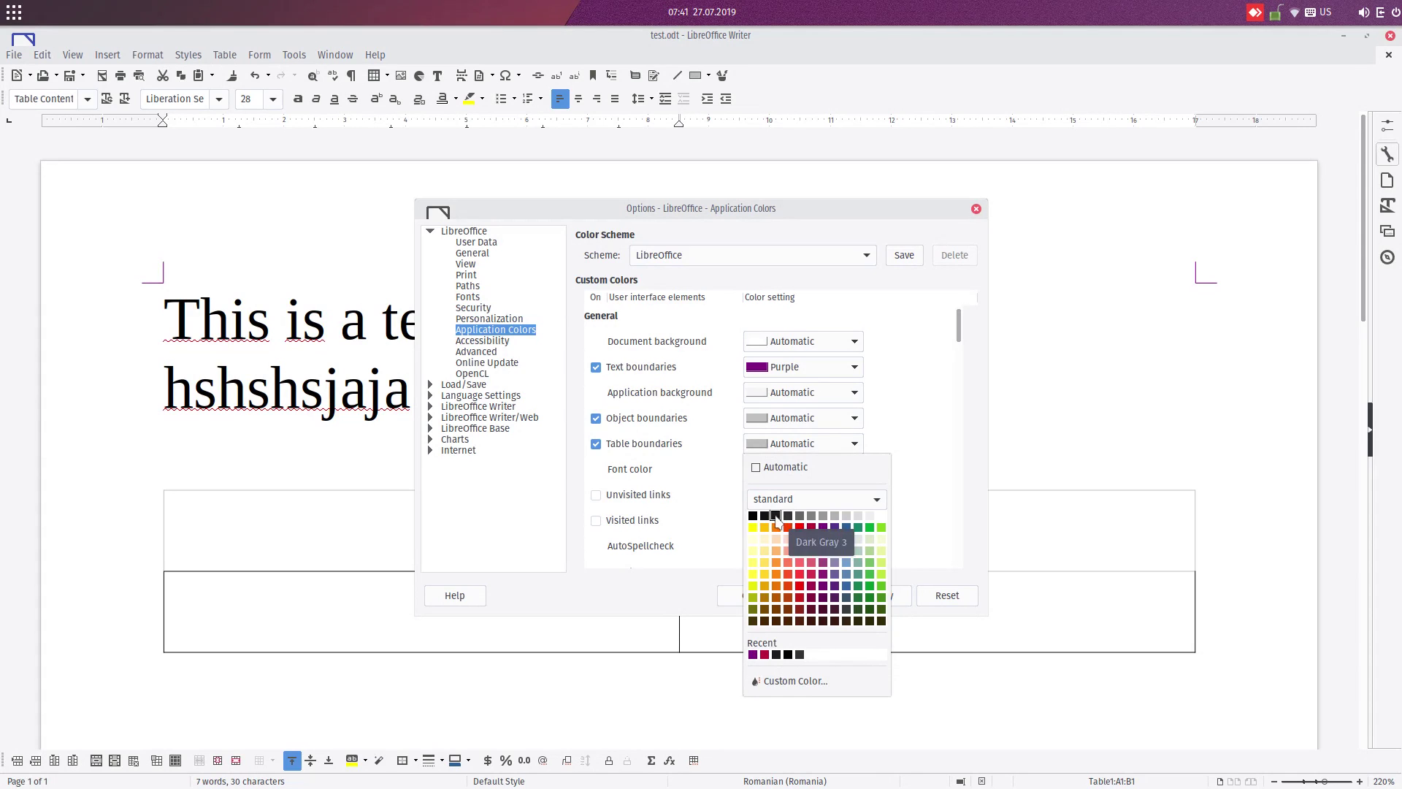
left_click(845, 516)
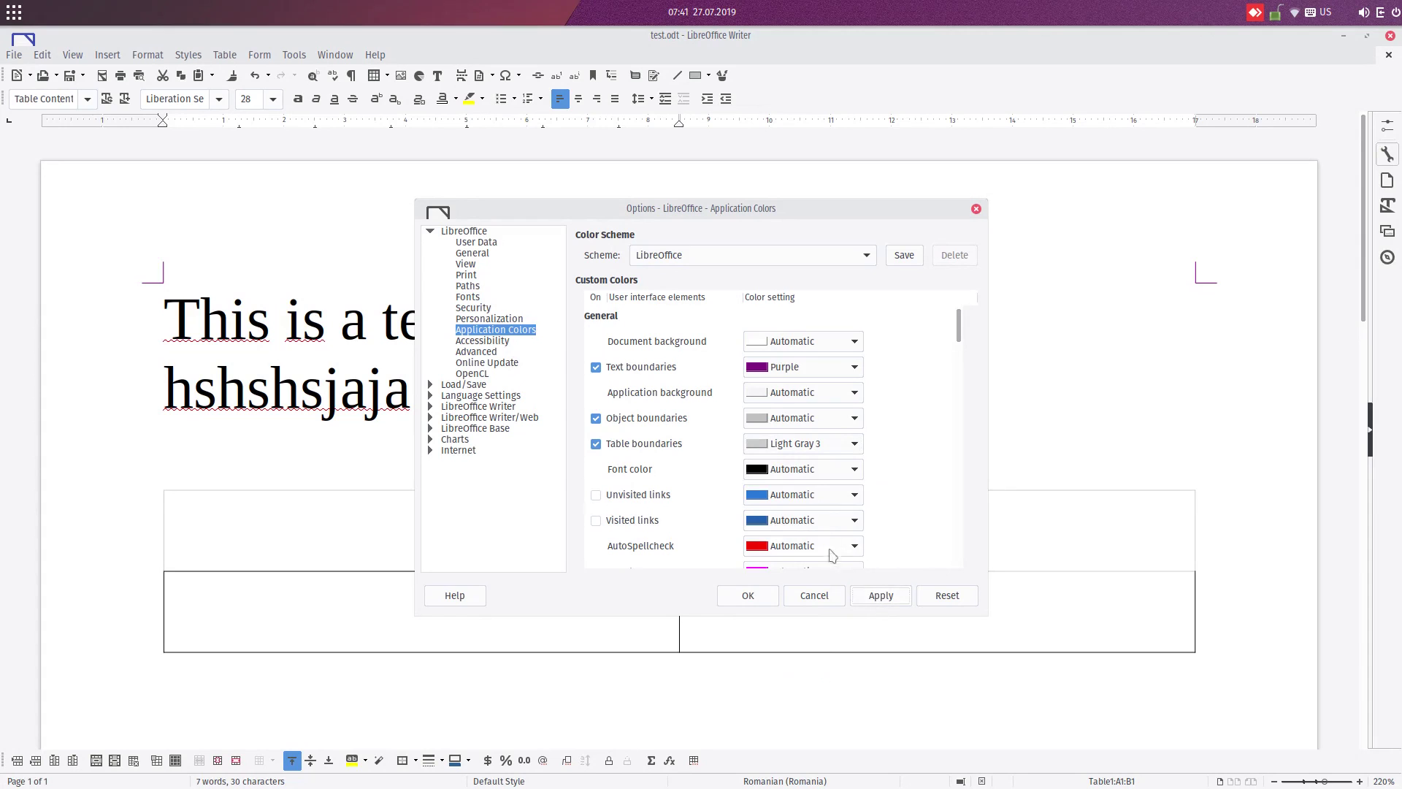
left_click(802, 447)
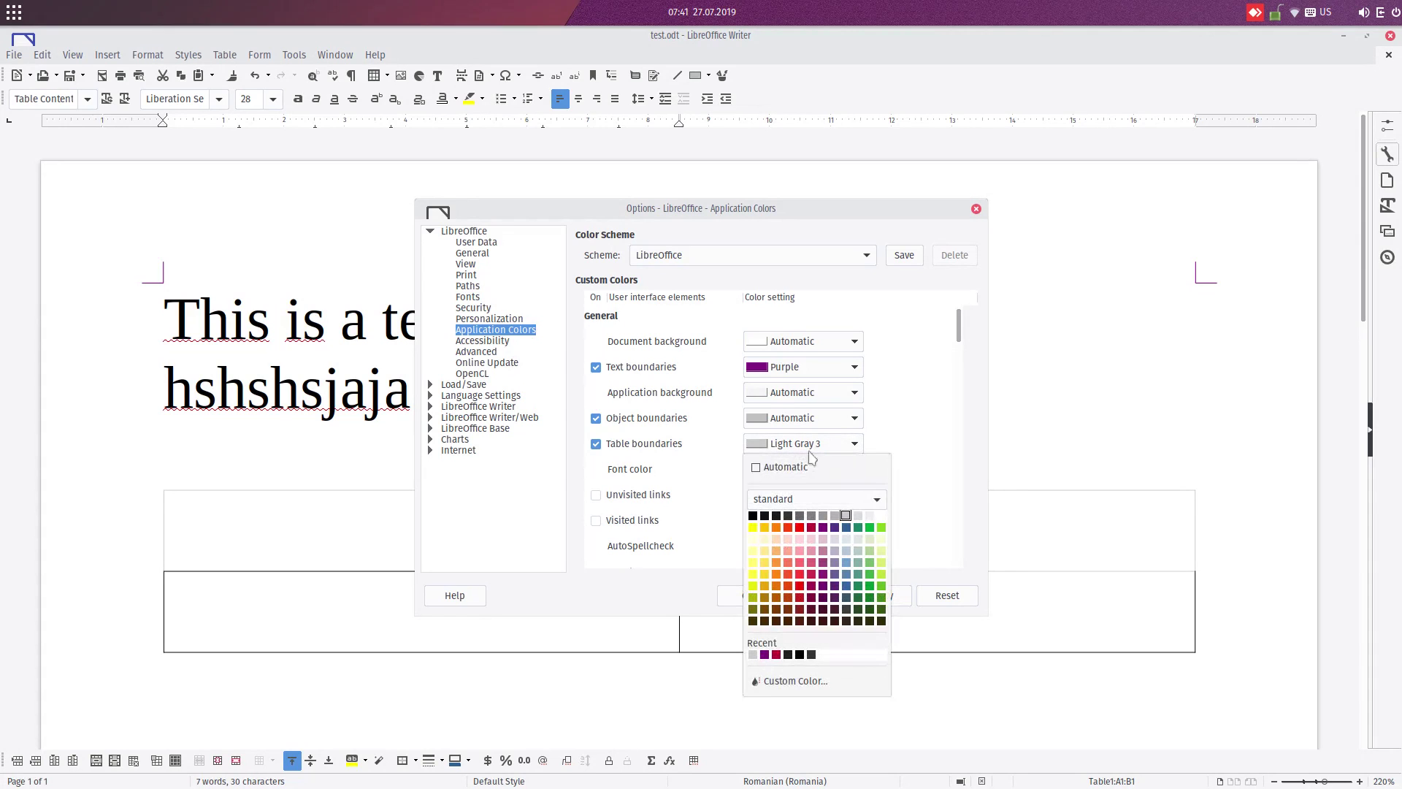
left_click(869, 516)
left_click(892, 596)
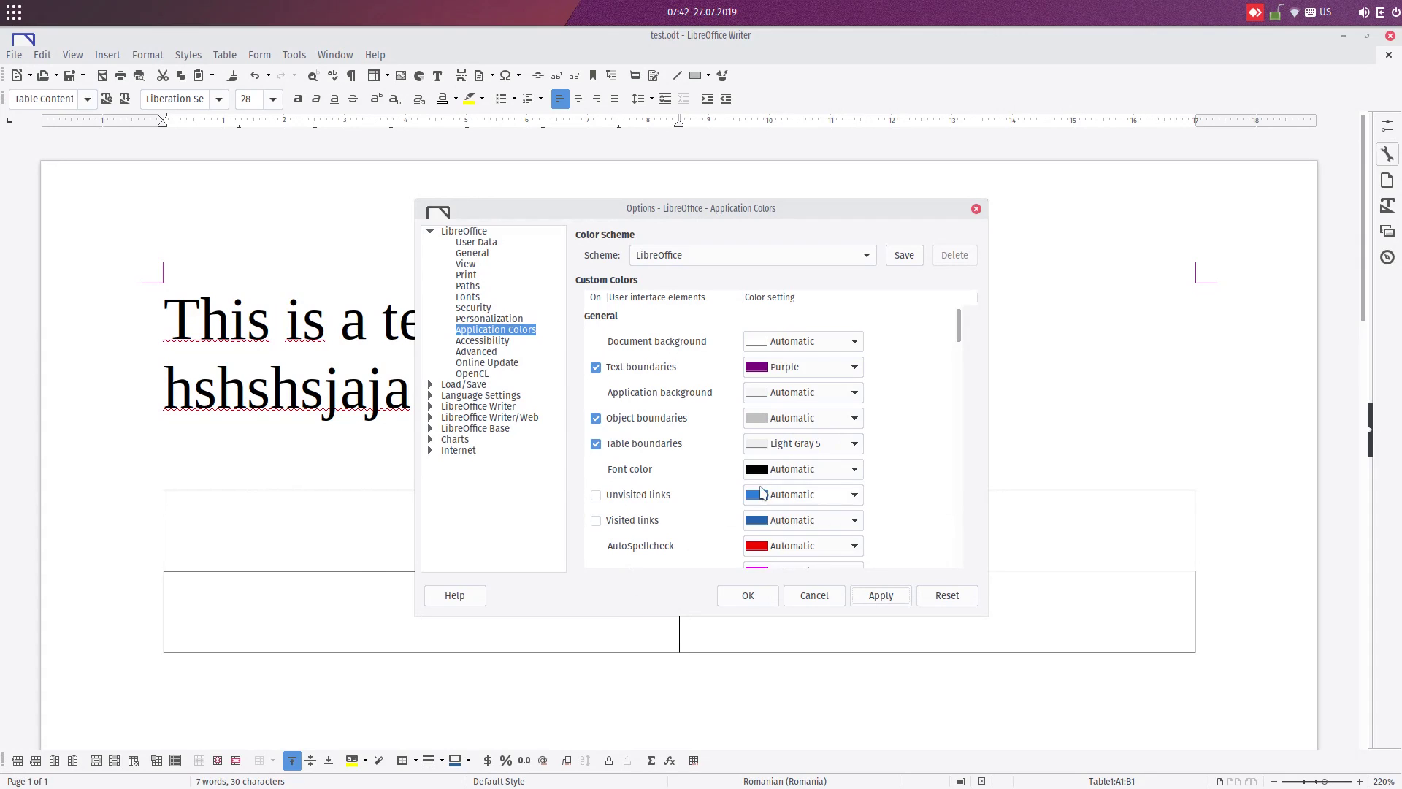
left_click(771, 447)
left_click(753, 515)
left_click(871, 597)
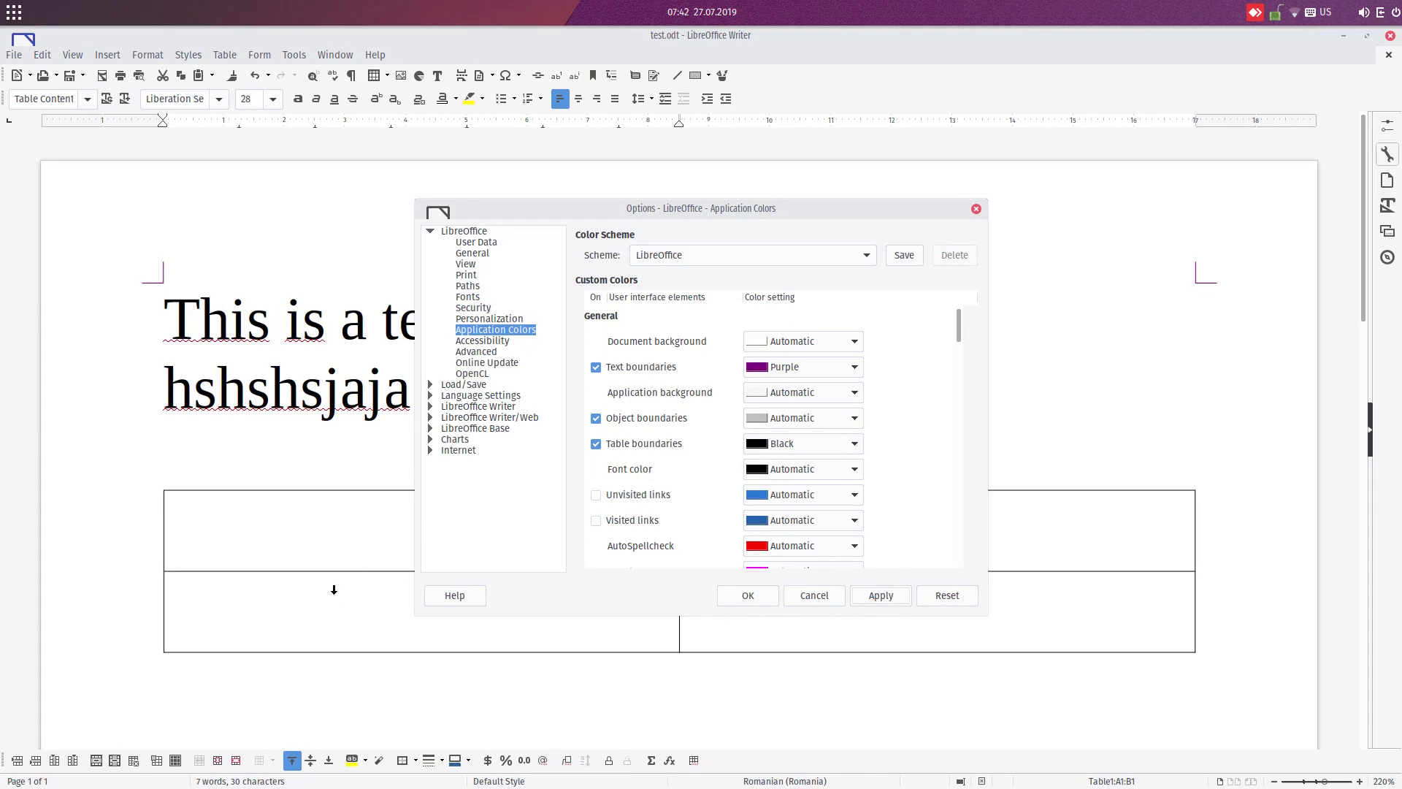
Close the options, check the page in Print Preview, then return to cell A1
left_click(737, 600)
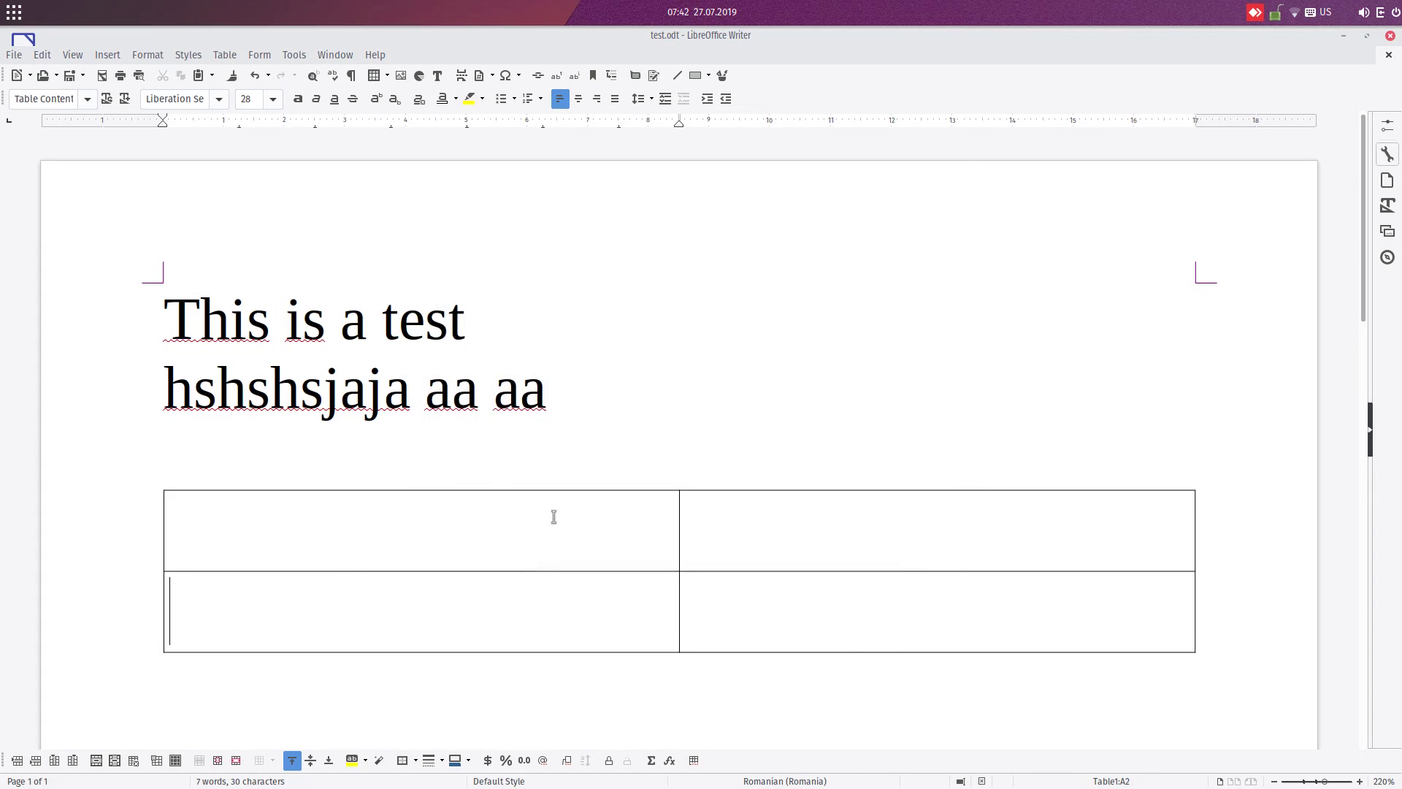
left_click(138, 75)
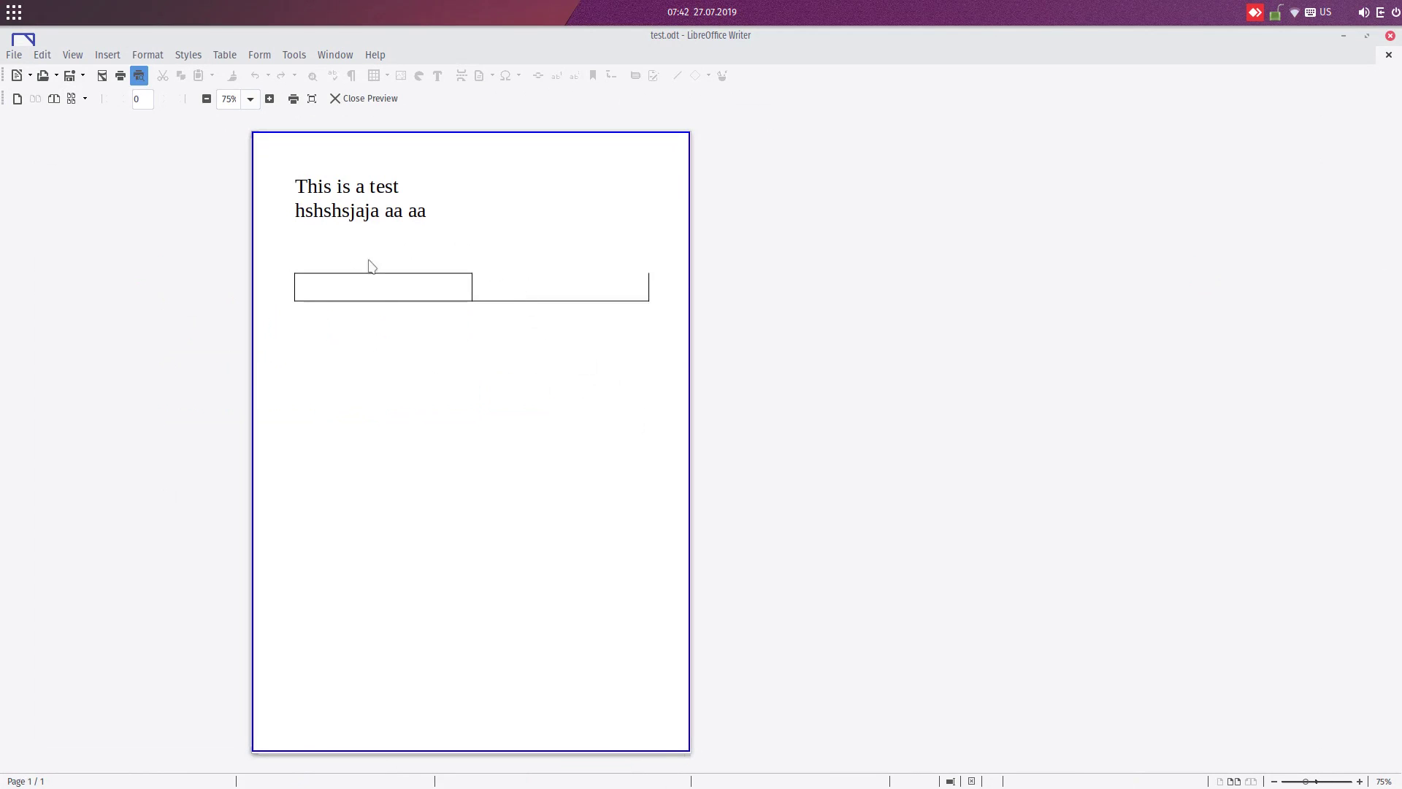
left_click(370, 100)
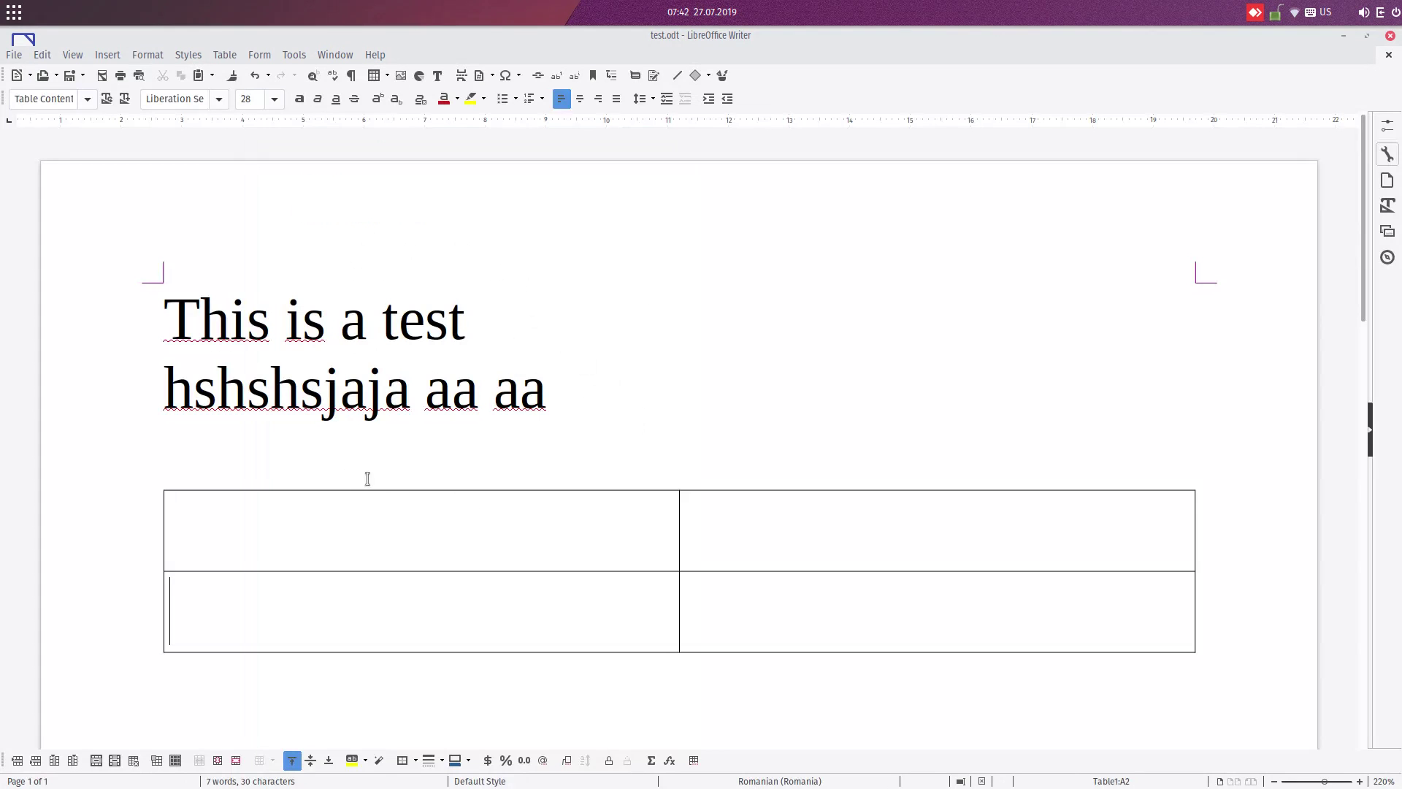
left_click(277, 538)
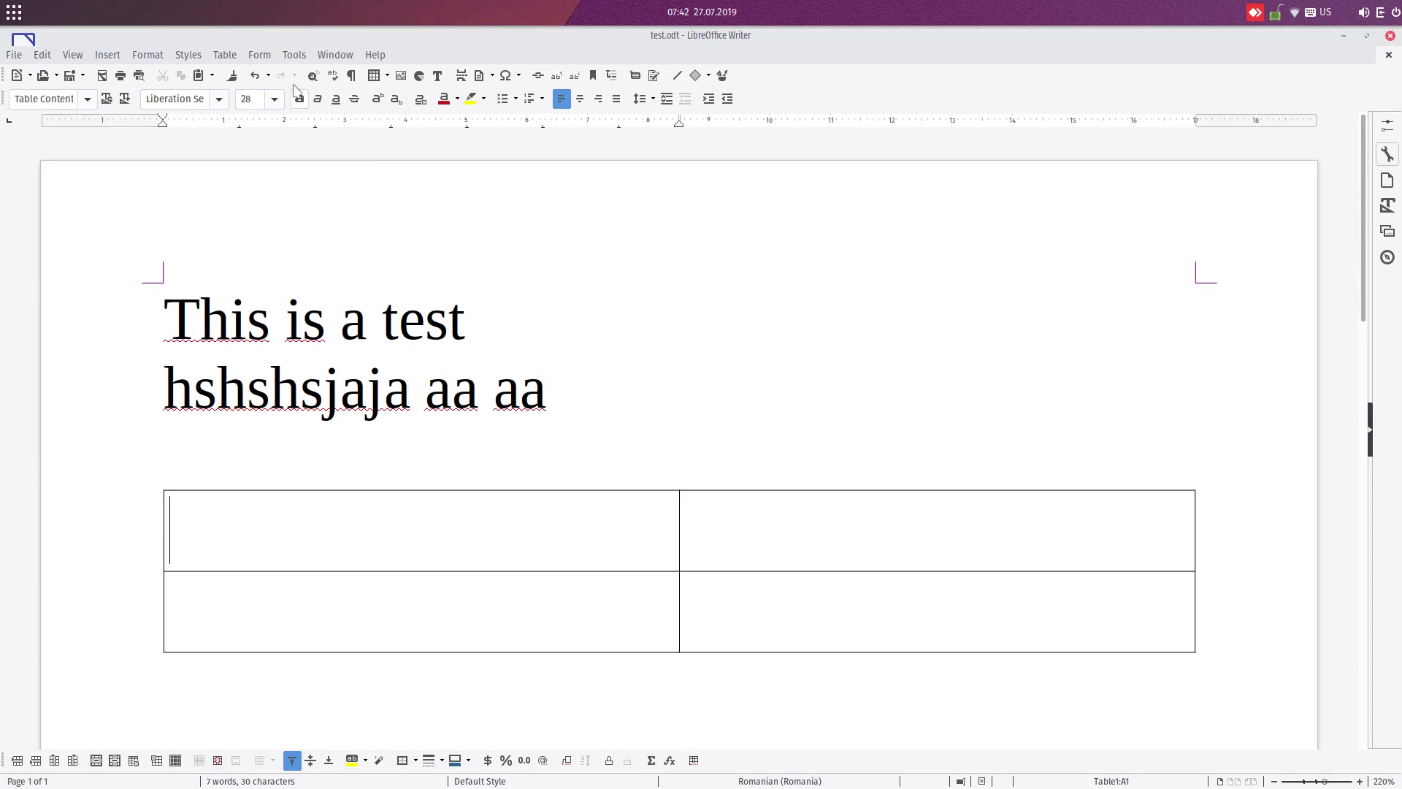
Set Table boundaries to Light Gray 4, leaving Object boundaries on Automatic, and apply
left_click(295, 55)
left_click(367, 488)
left_click(812, 420)
left_click(858, 489)
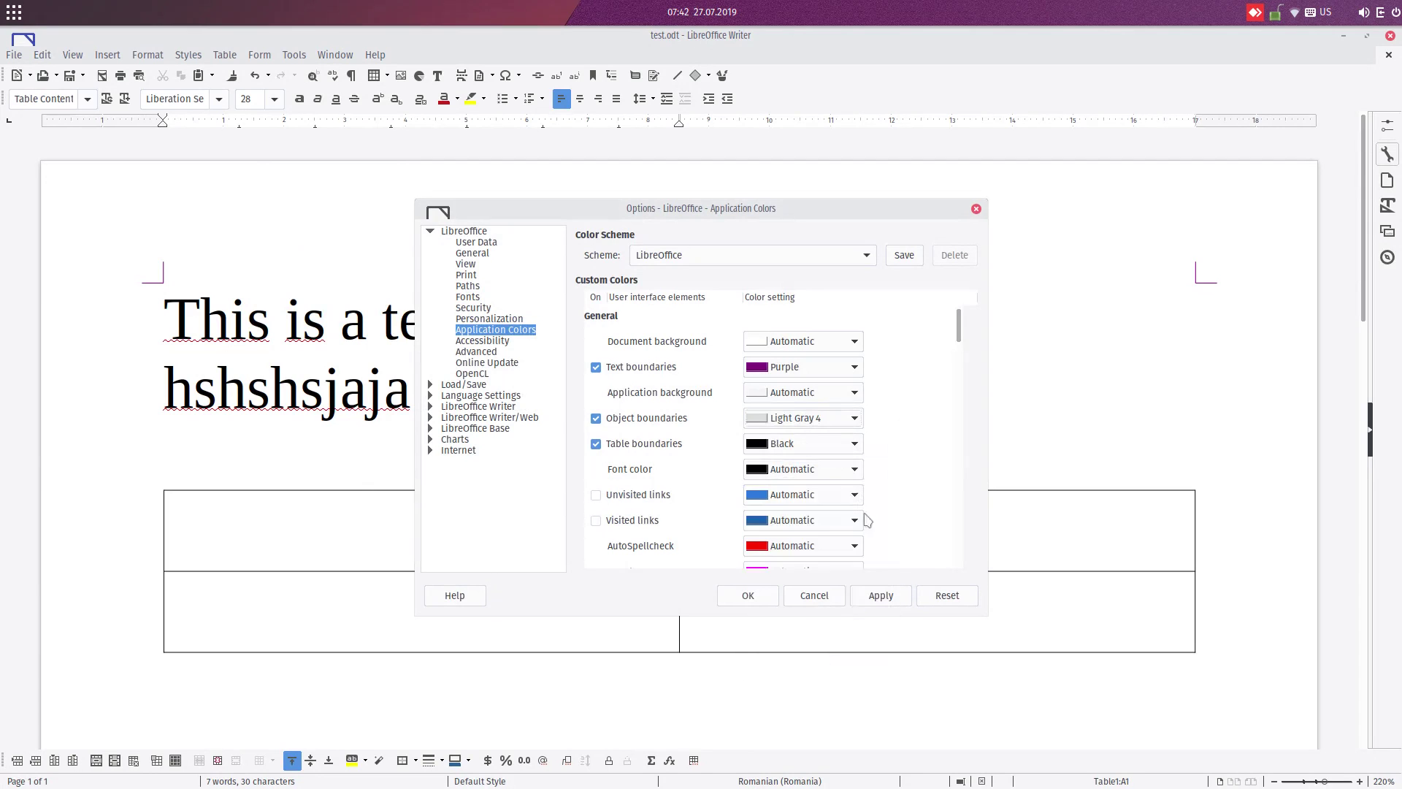
left_click(870, 598)
left_click(807, 442)
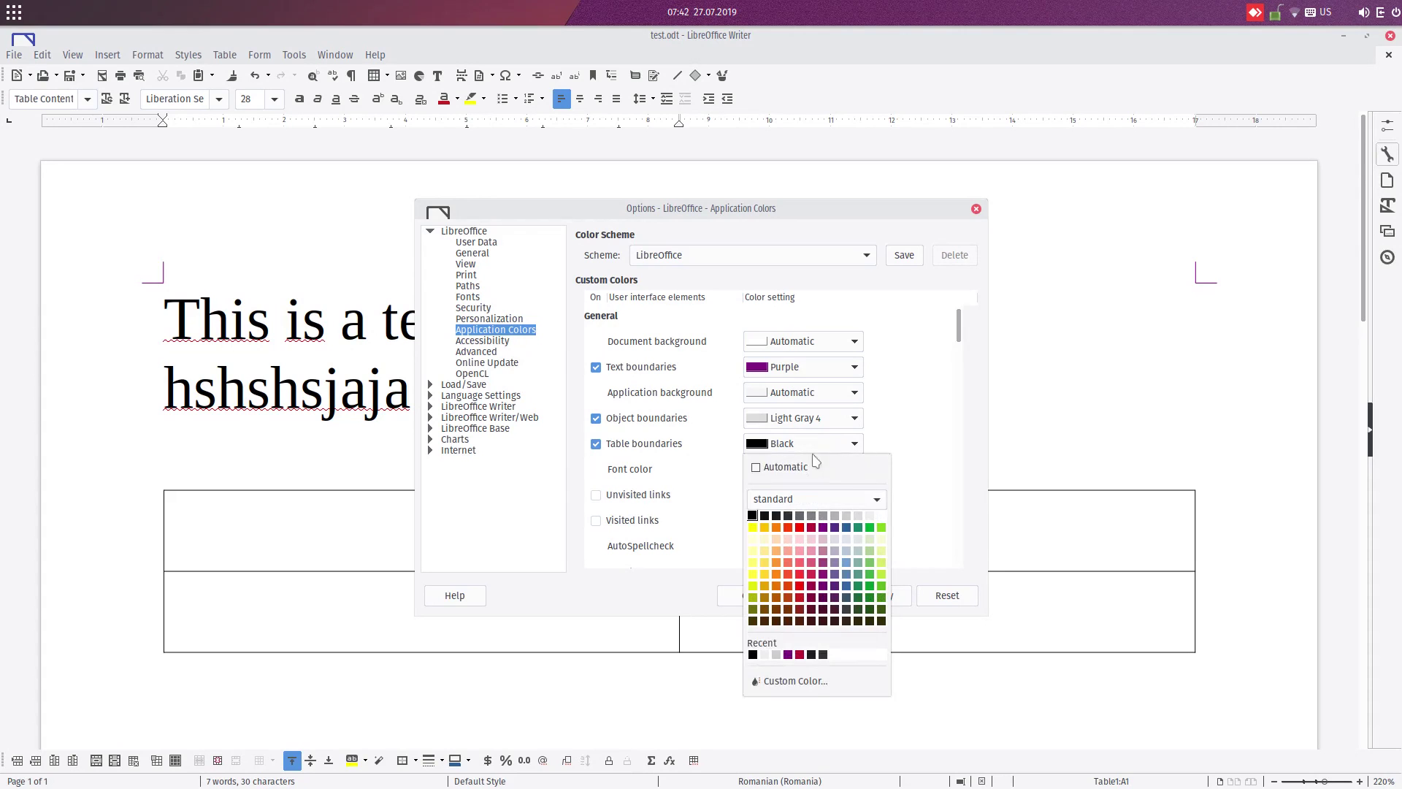
left_click(856, 519)
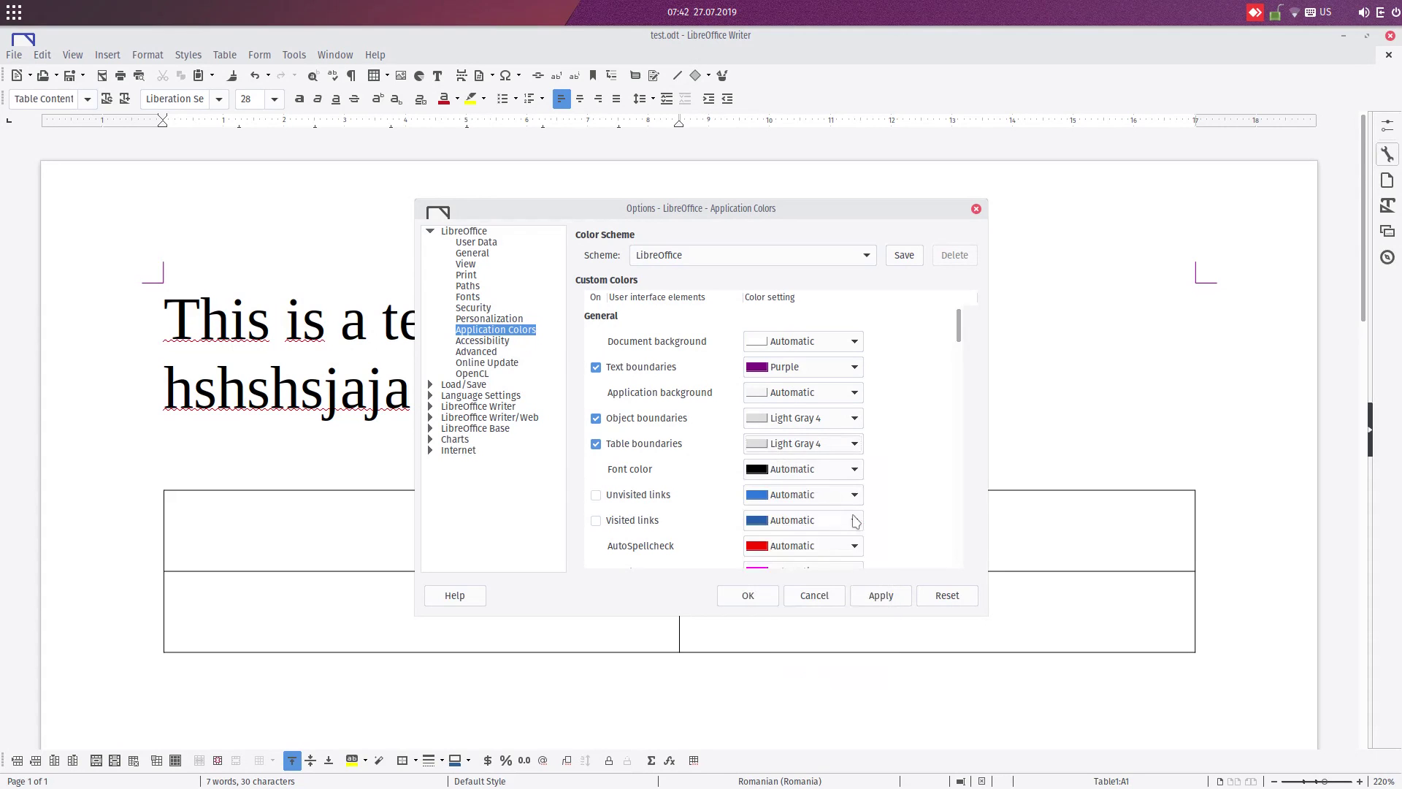
left_click(777, 420)
left_click(792, 440)
left_click(874, 594)
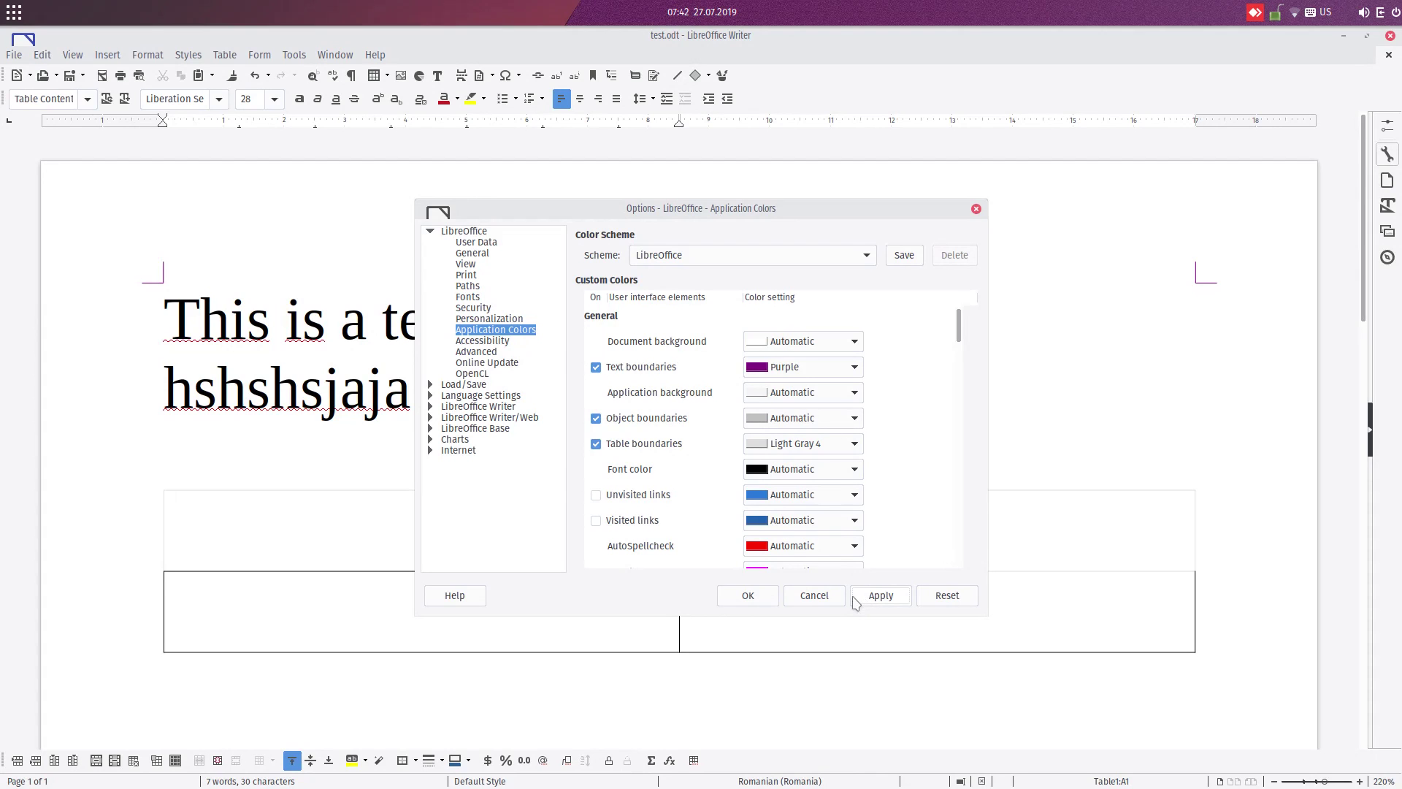
Apply Red as the document font colour, then switch the font colour back to Automatic
left_click(778, 471)
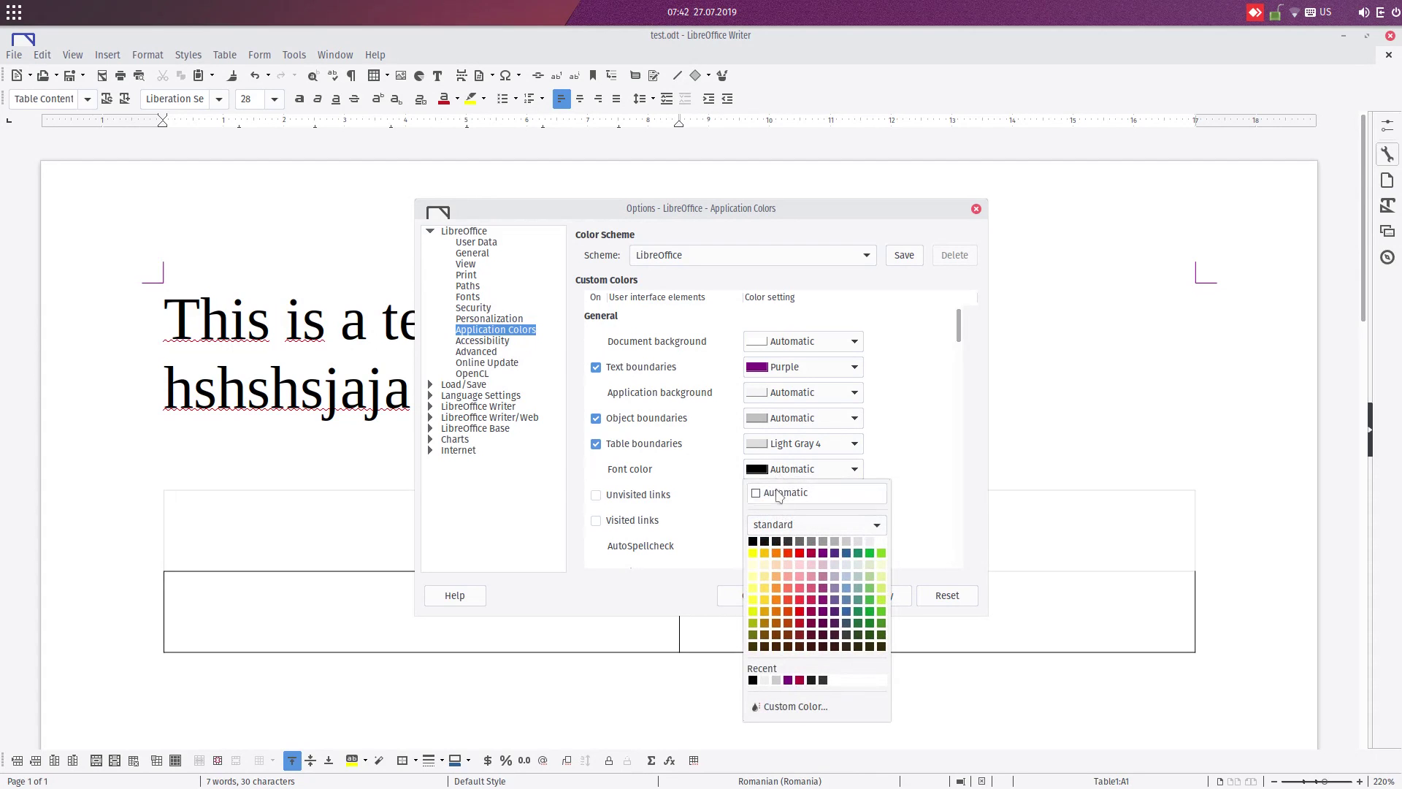
left_click(800, 553)
left_click(880, 597)
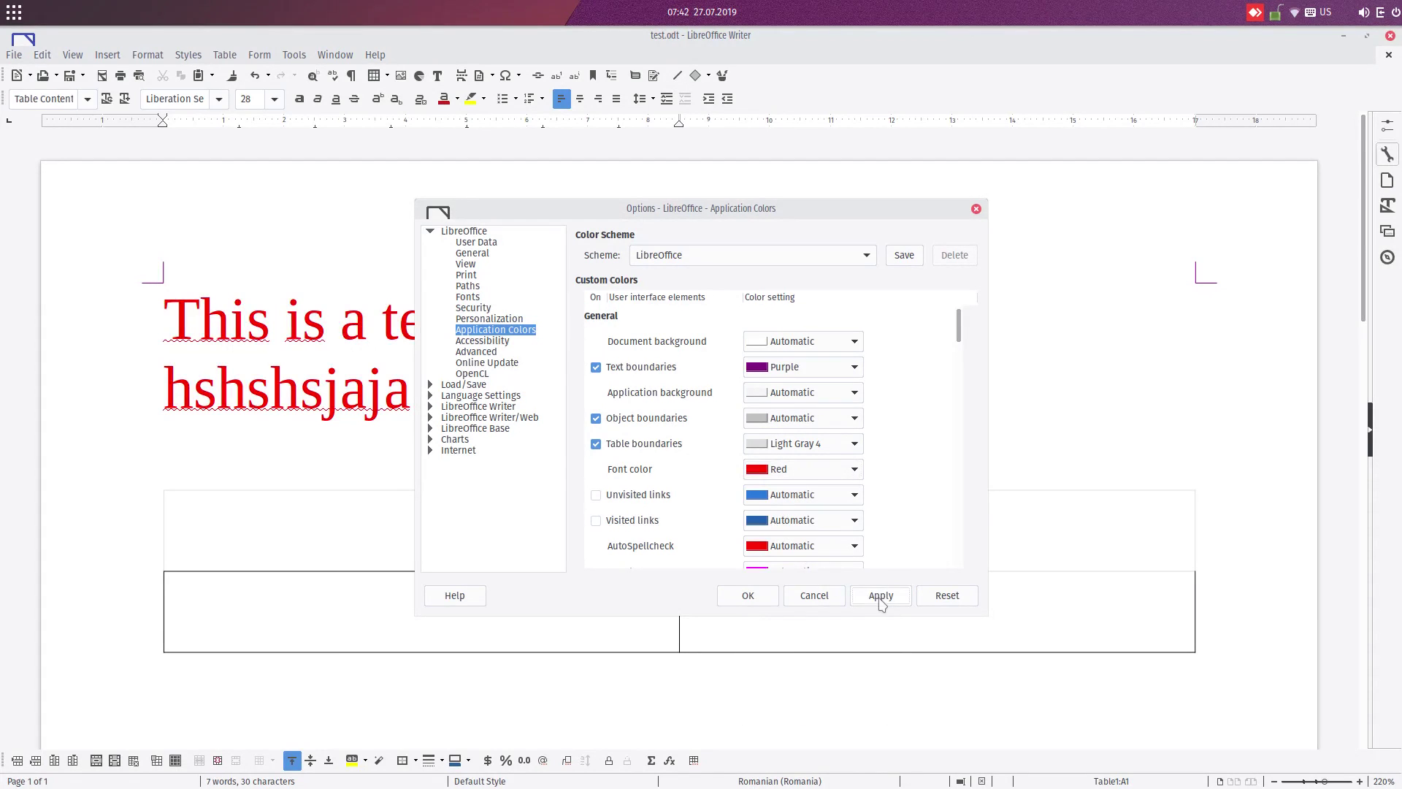
left_click(780, 474)
left_click(786, 497)
left_click_drag(961, 332, 949, 582)
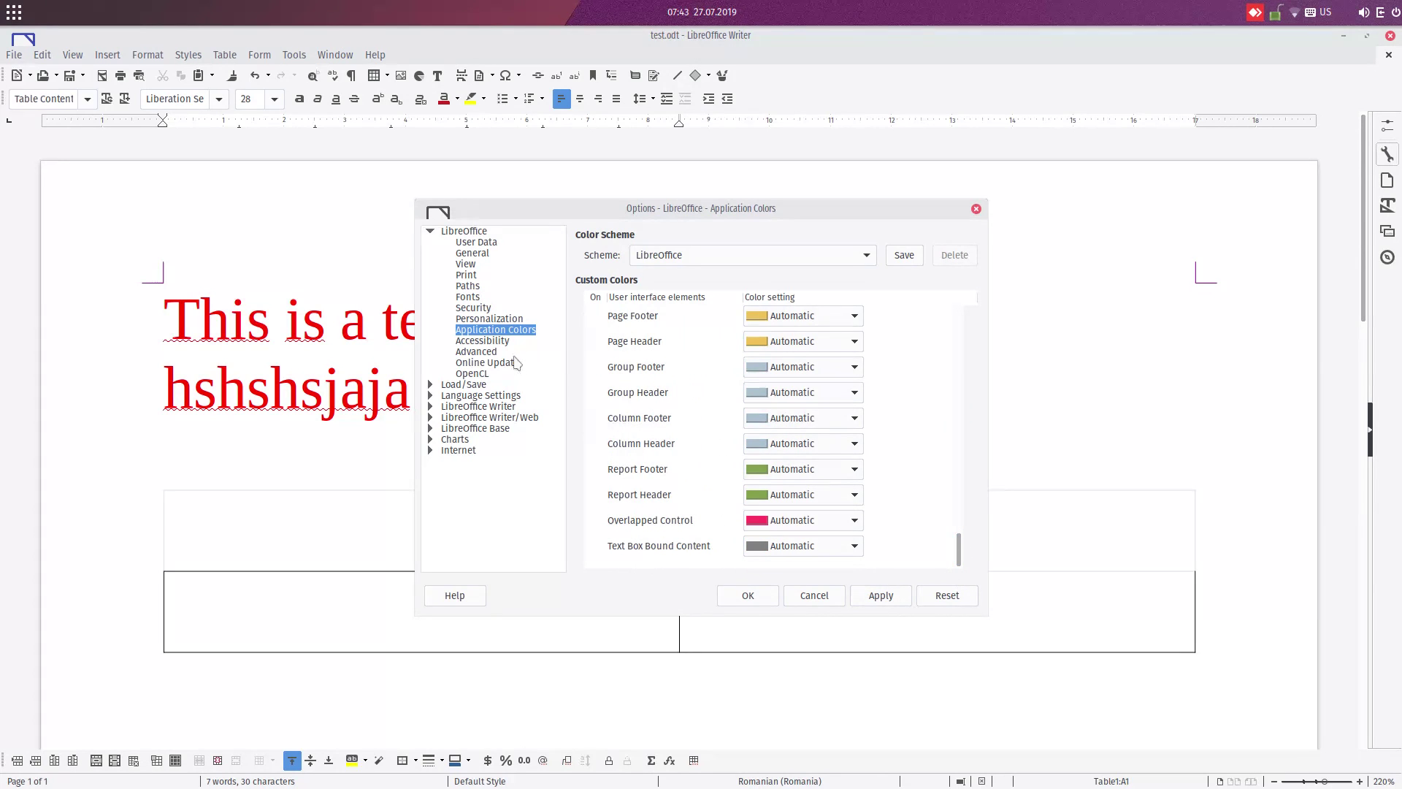
Tick every Accessibility checkbox, apply and close, then select part of the first line
left_click(482, 341)
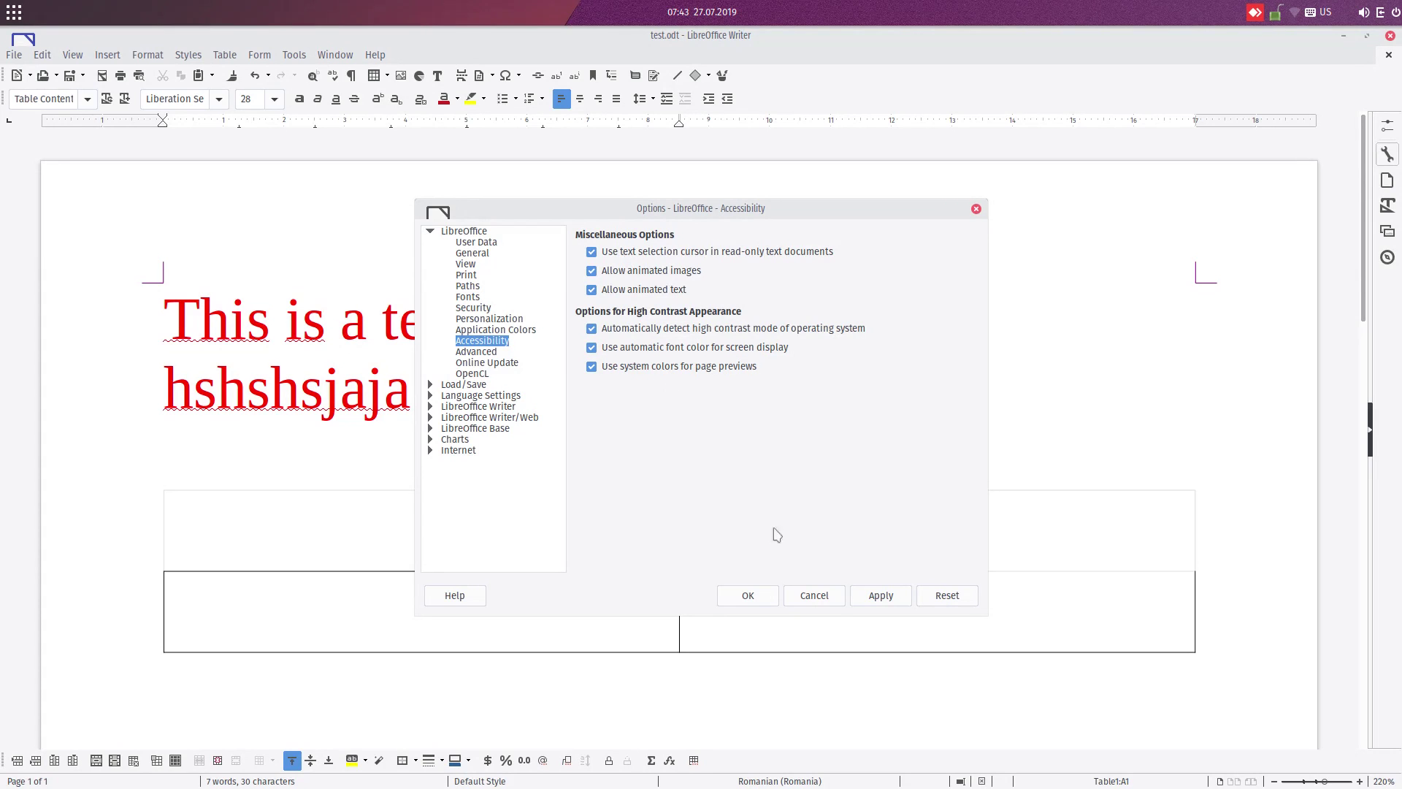
left_click(880, 595)
left_click(764, 595)
left_click_drag(285, 322, 420, 322)
left_click(660, 300)
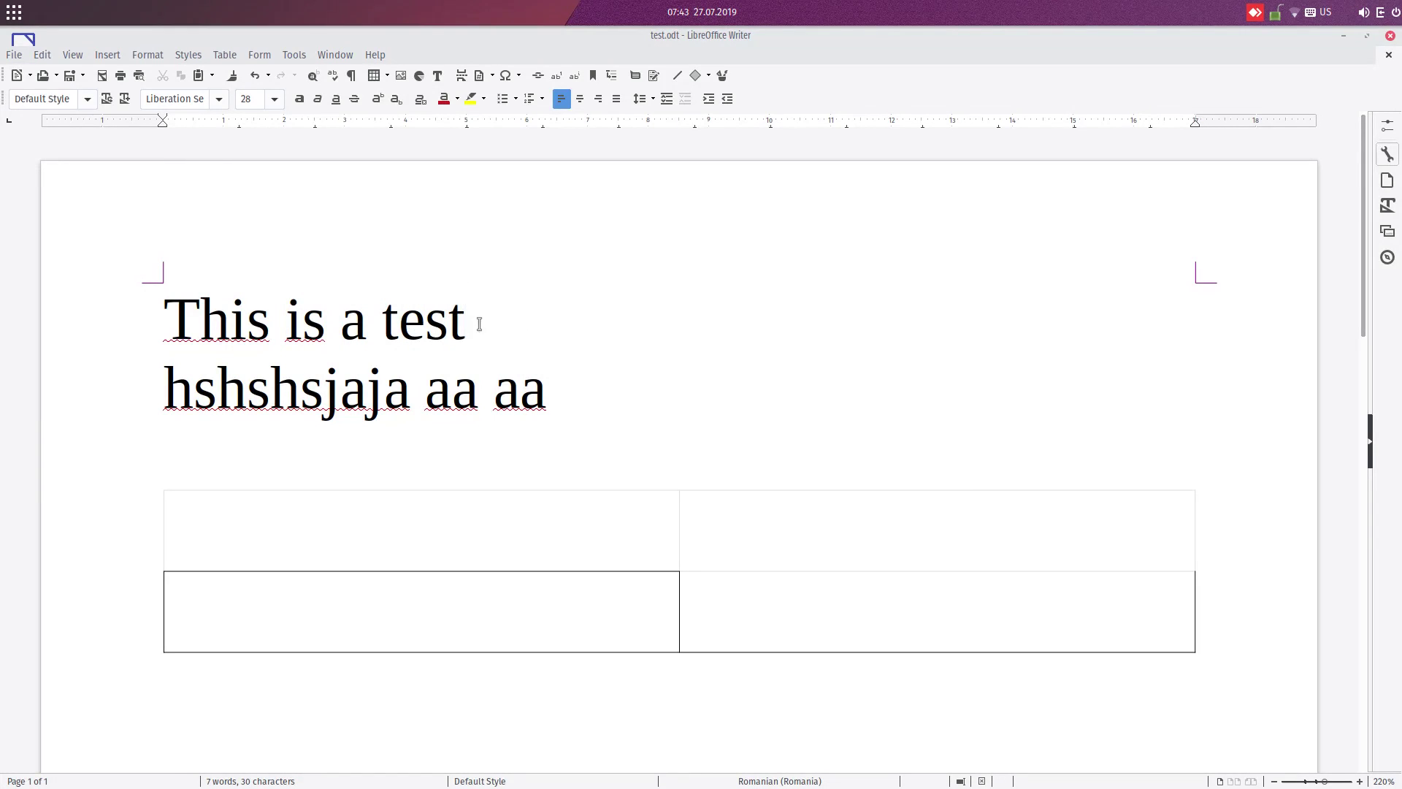
left_click_drag(479, 330, 426, 327)
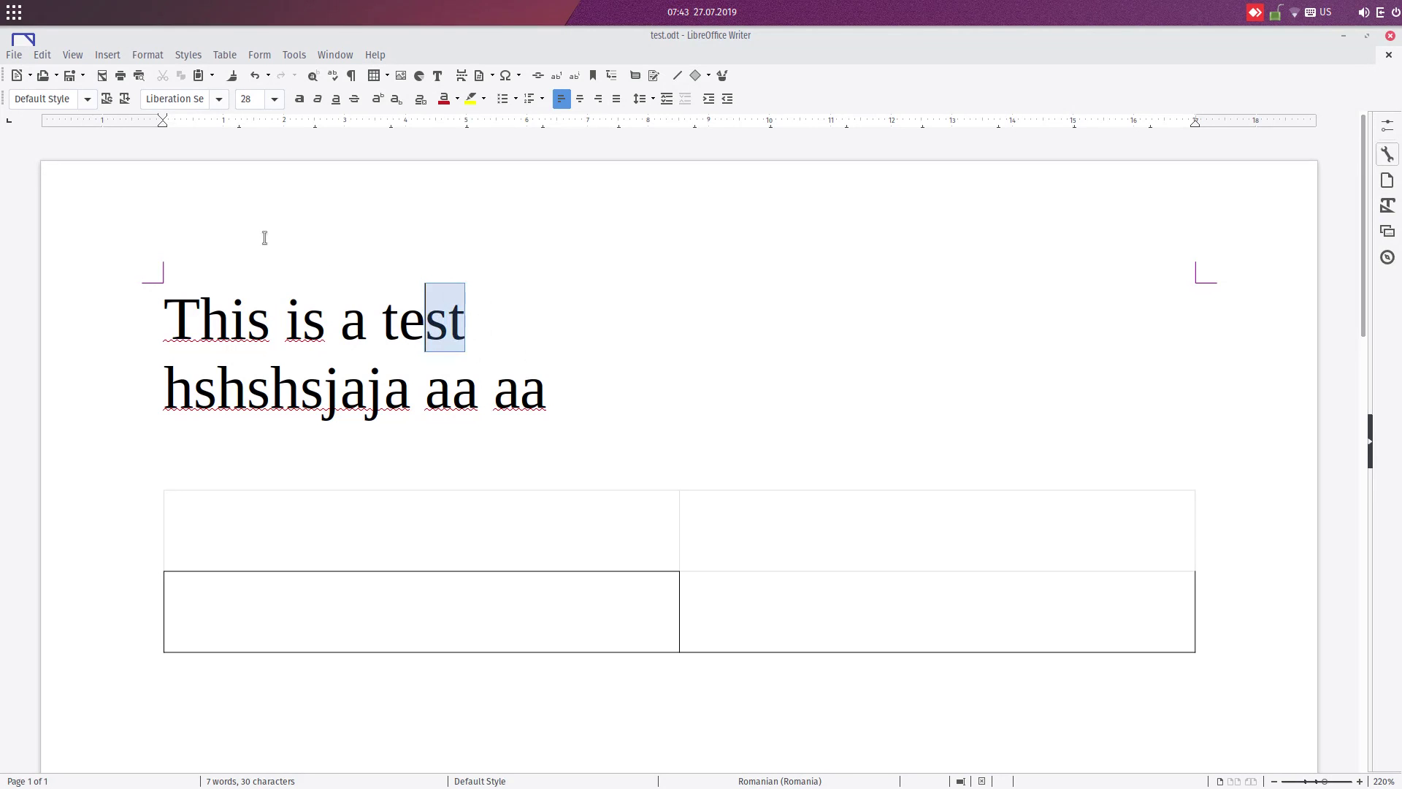
left_click(298, 59)
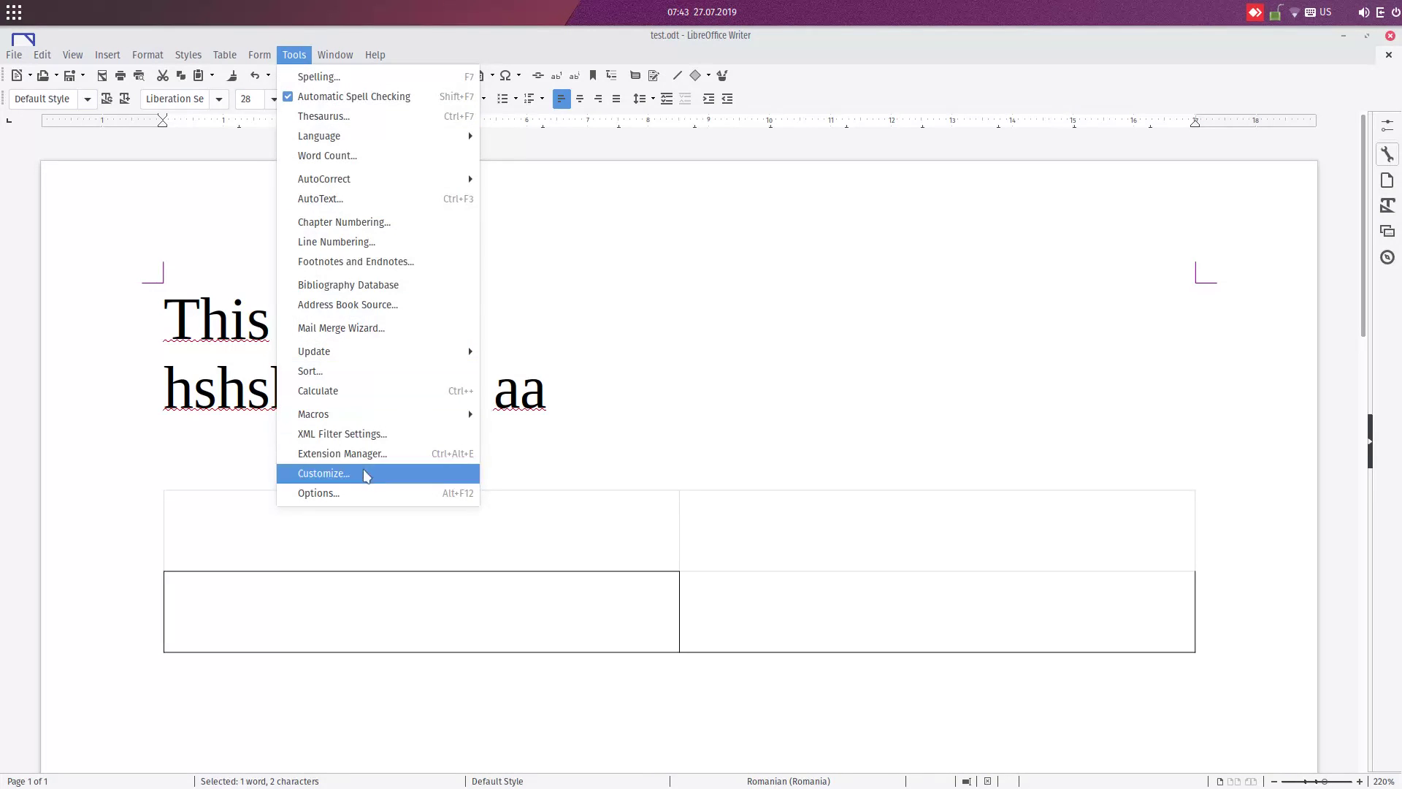
left_click(363, 492)
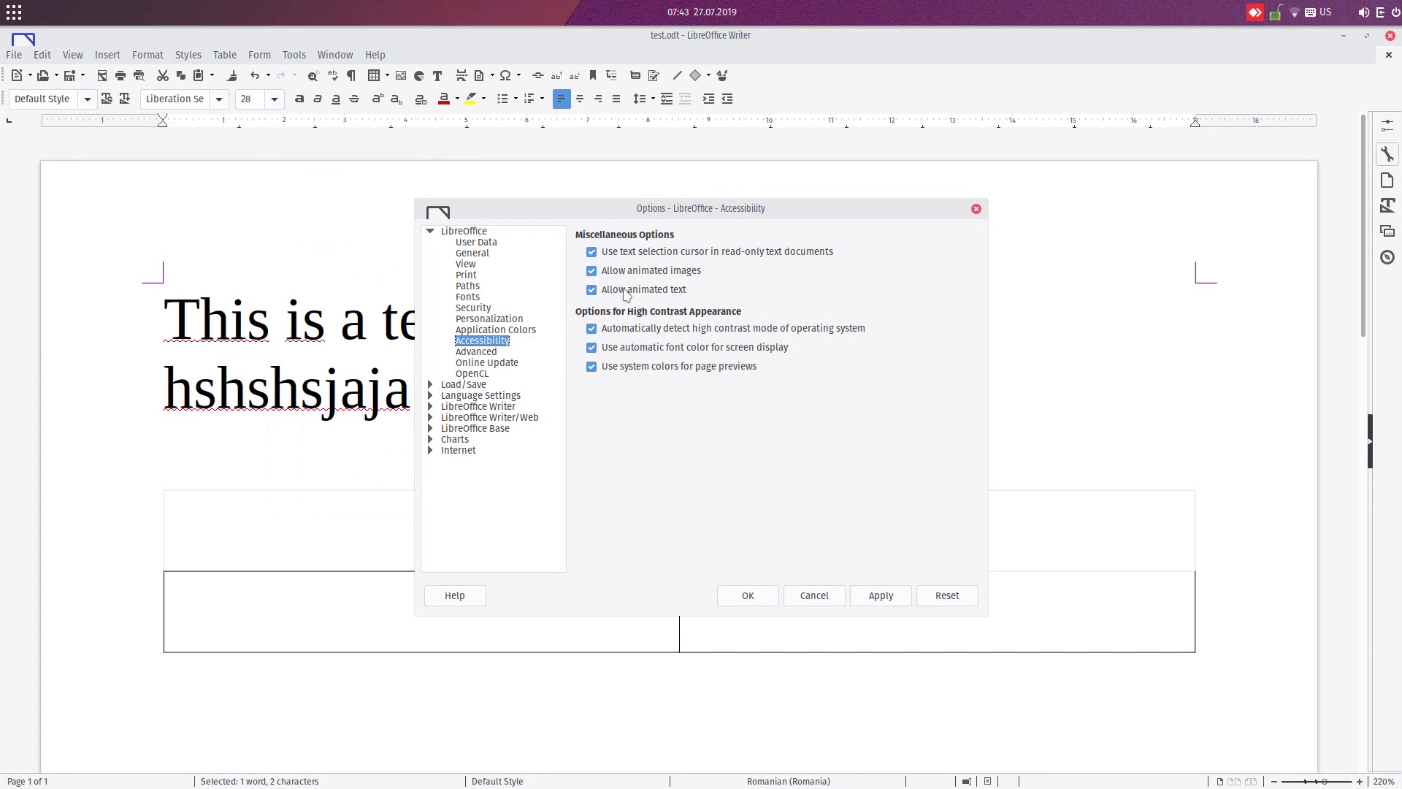
left_click(495, 353)
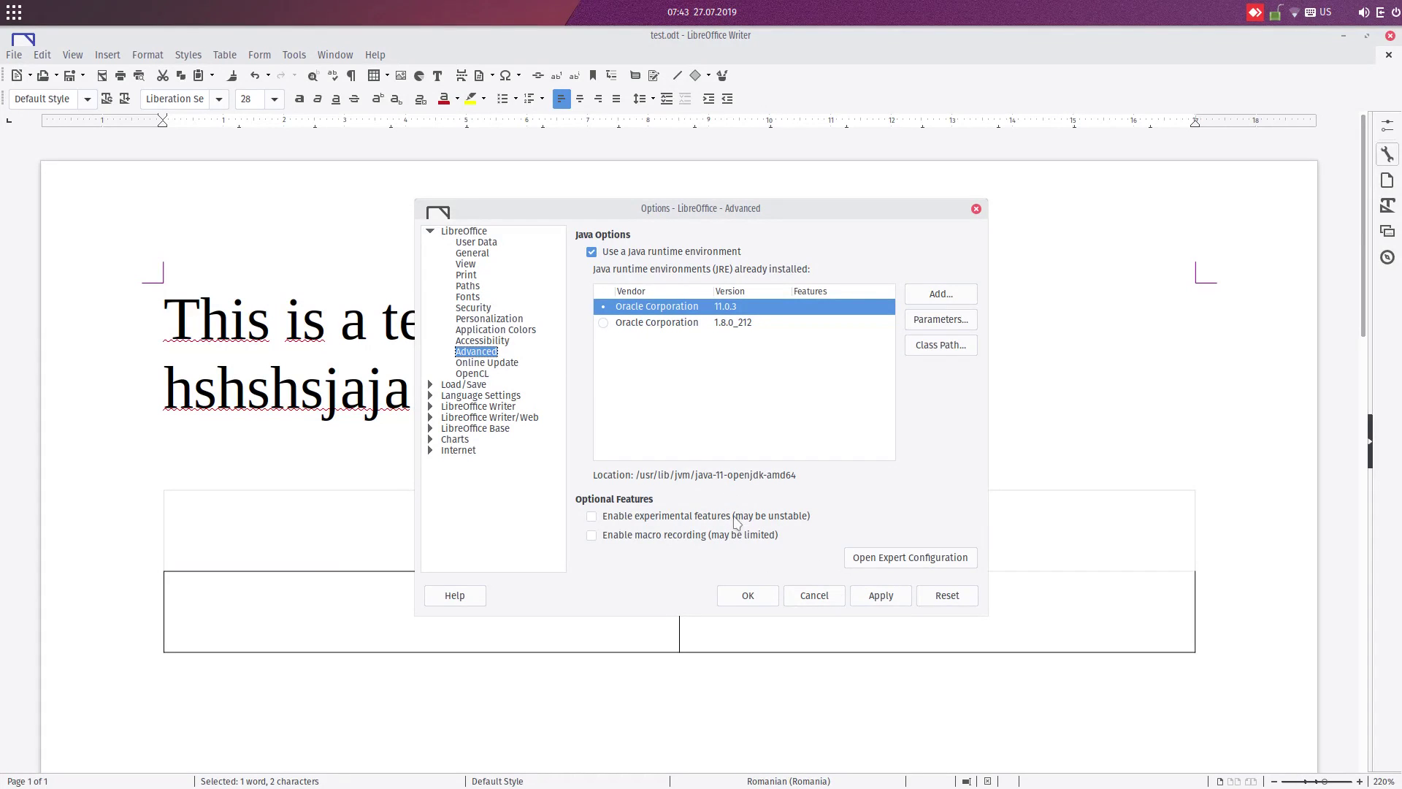
Close the options and look over the User Interface layouts without changing anything
left_click(772, 596)
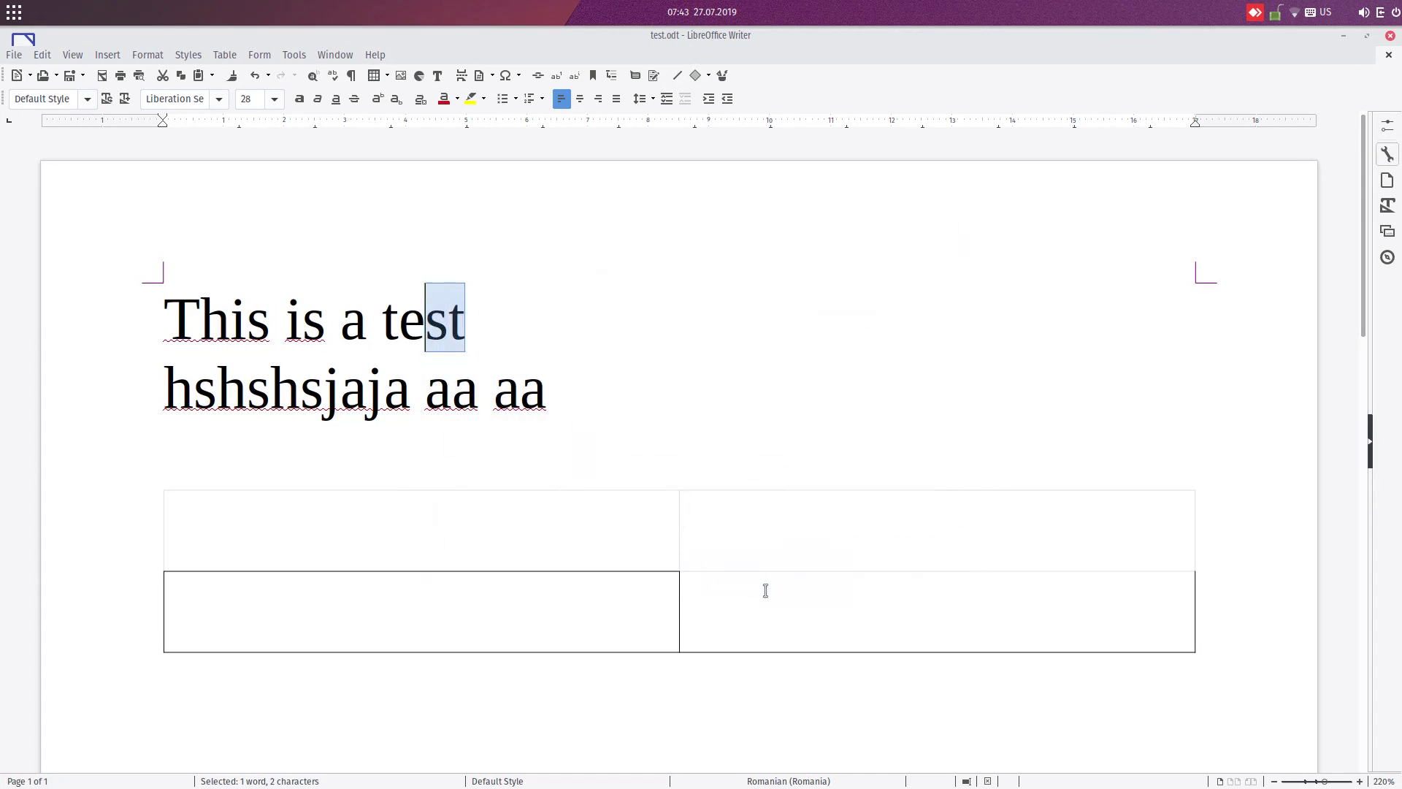
left_click(621, 394)
left_click(73, 56)
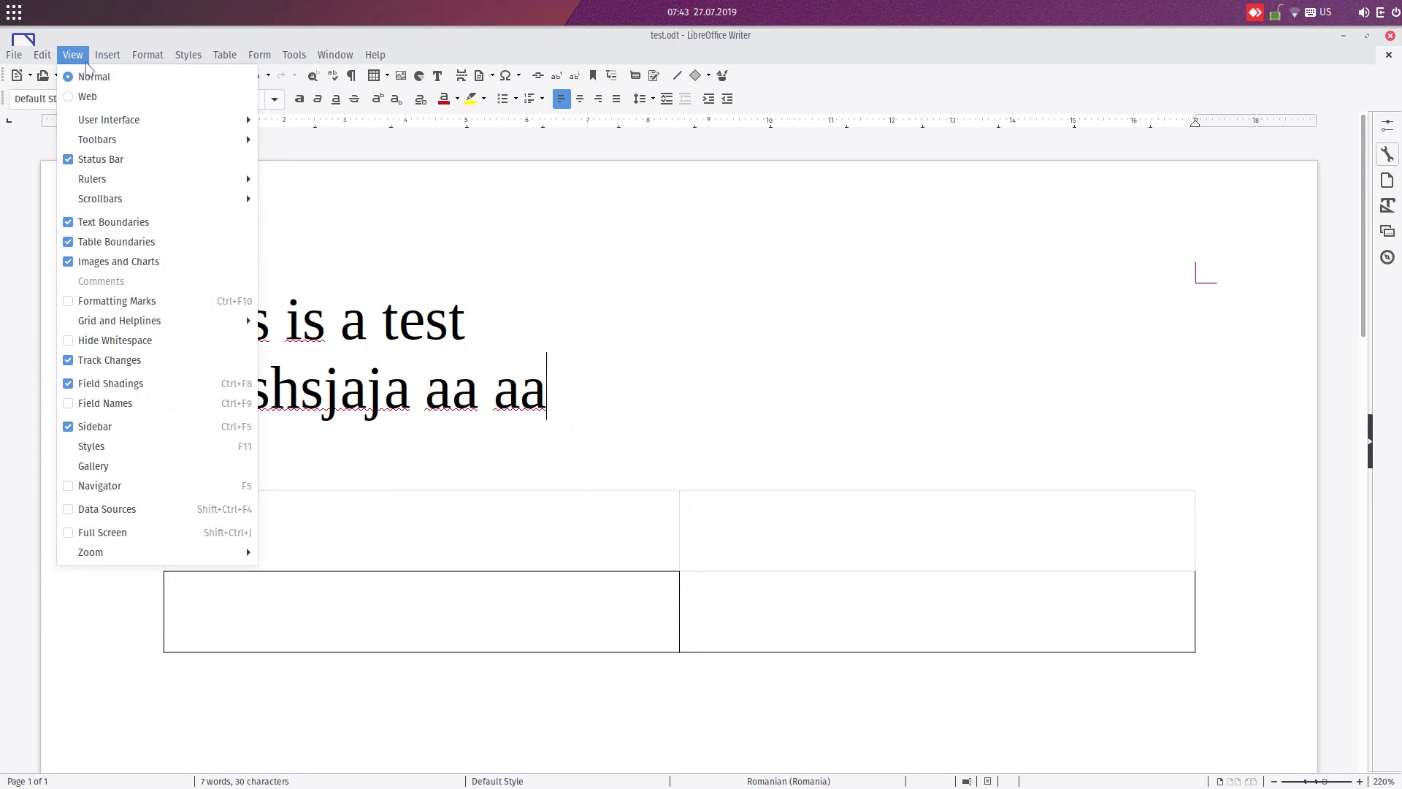
mouse_move(110, 122)
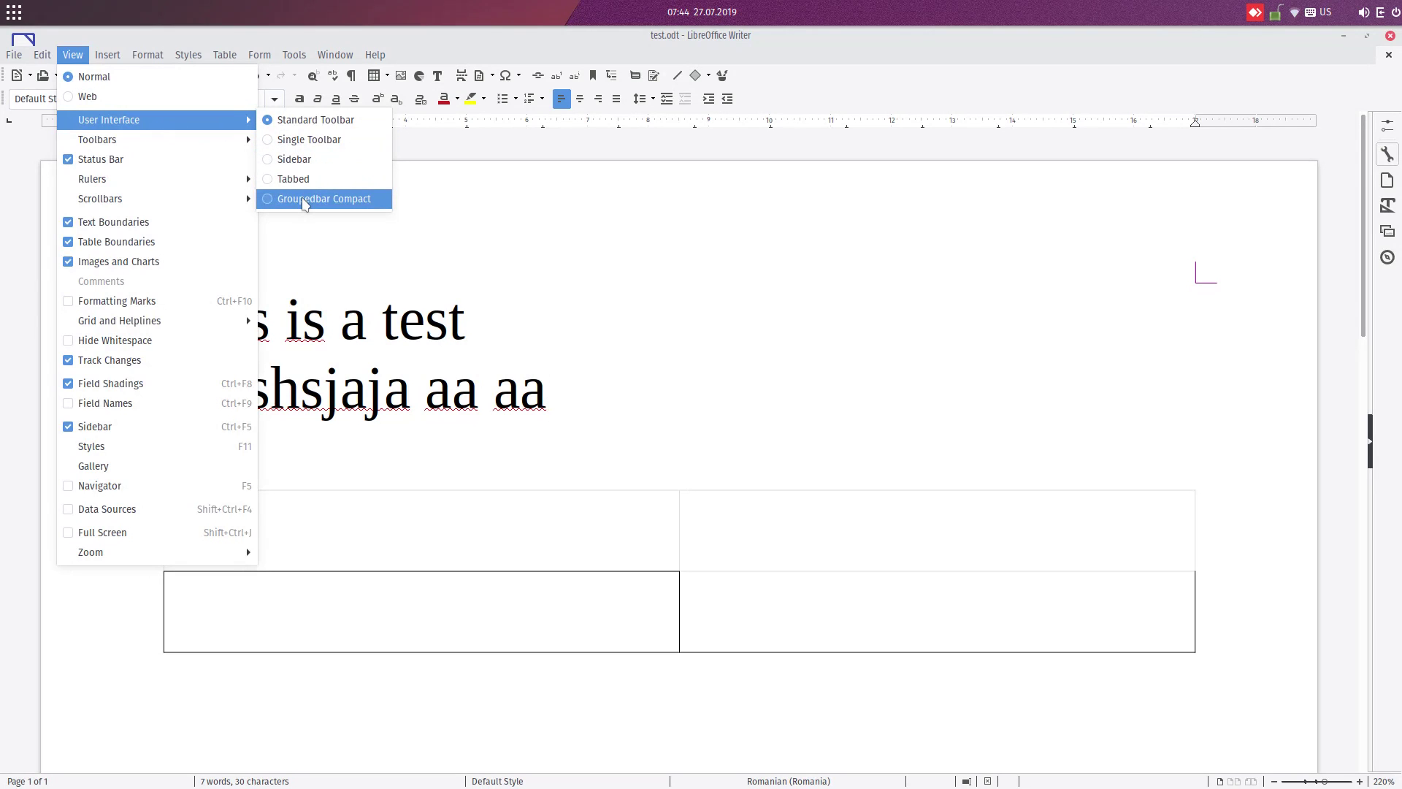
left_click(309, 247)
Apply the experimental features change, choose Restart Now, and save test.odt
key("alt+t")
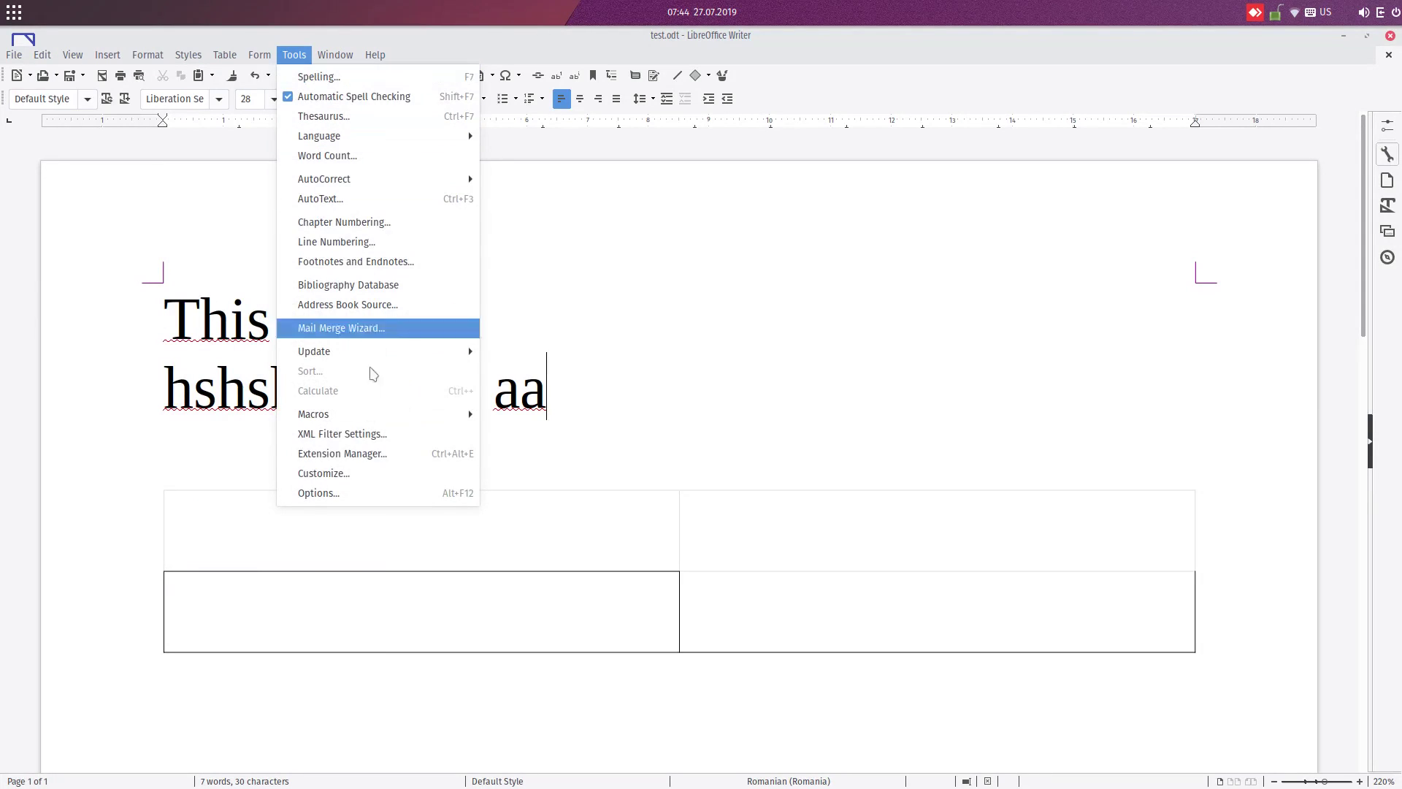
left_click(370, 493)
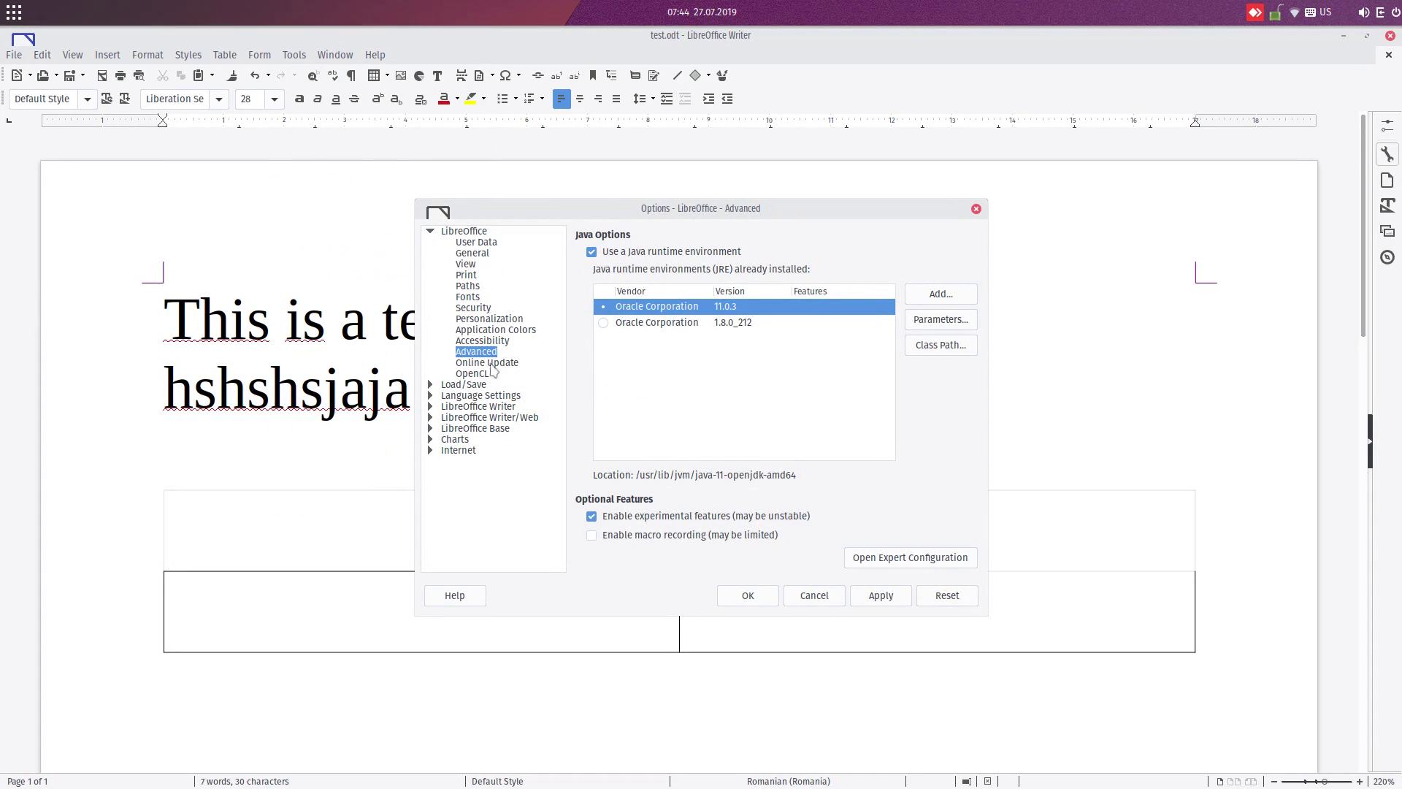
left_click(879, 598)
left_click(778, 447)
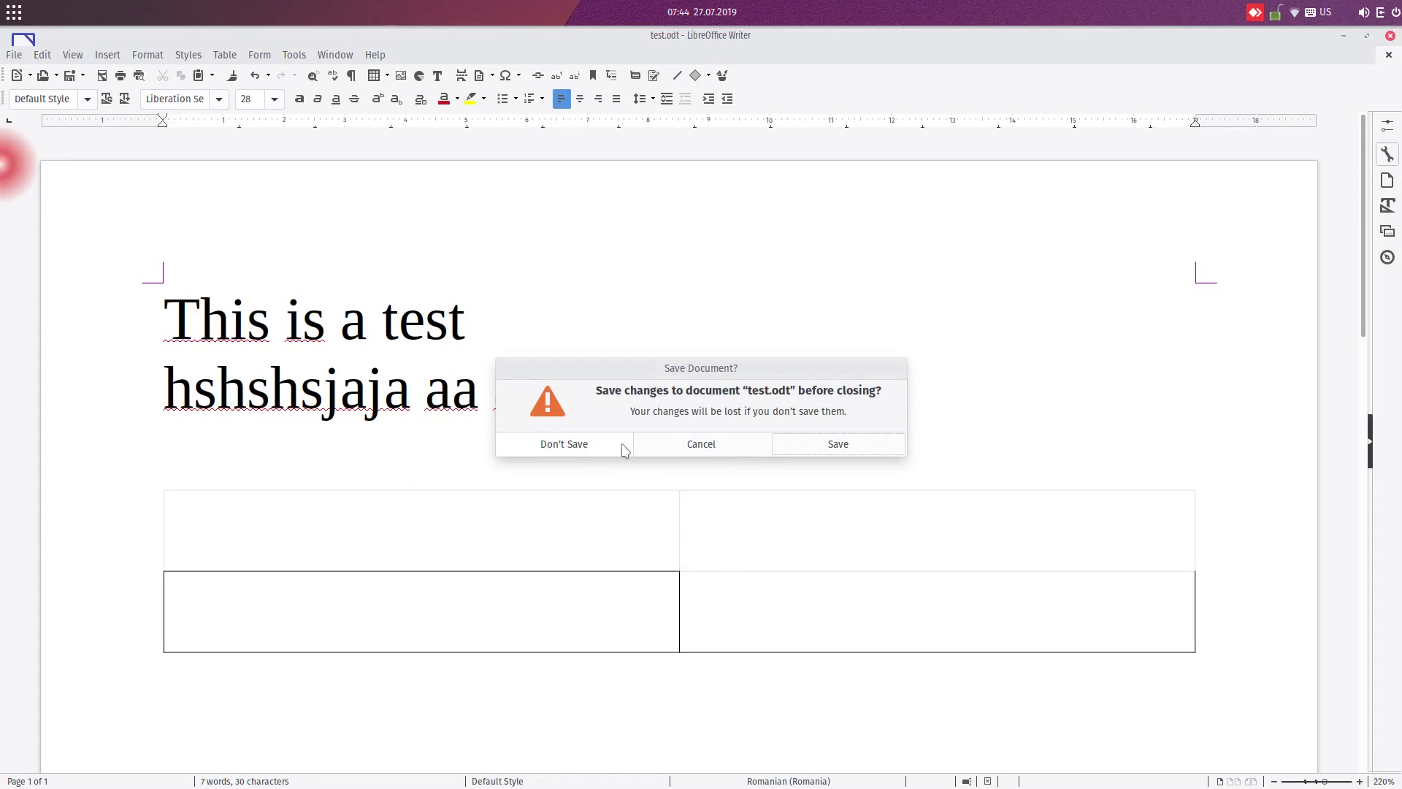
left_click(789, 444)
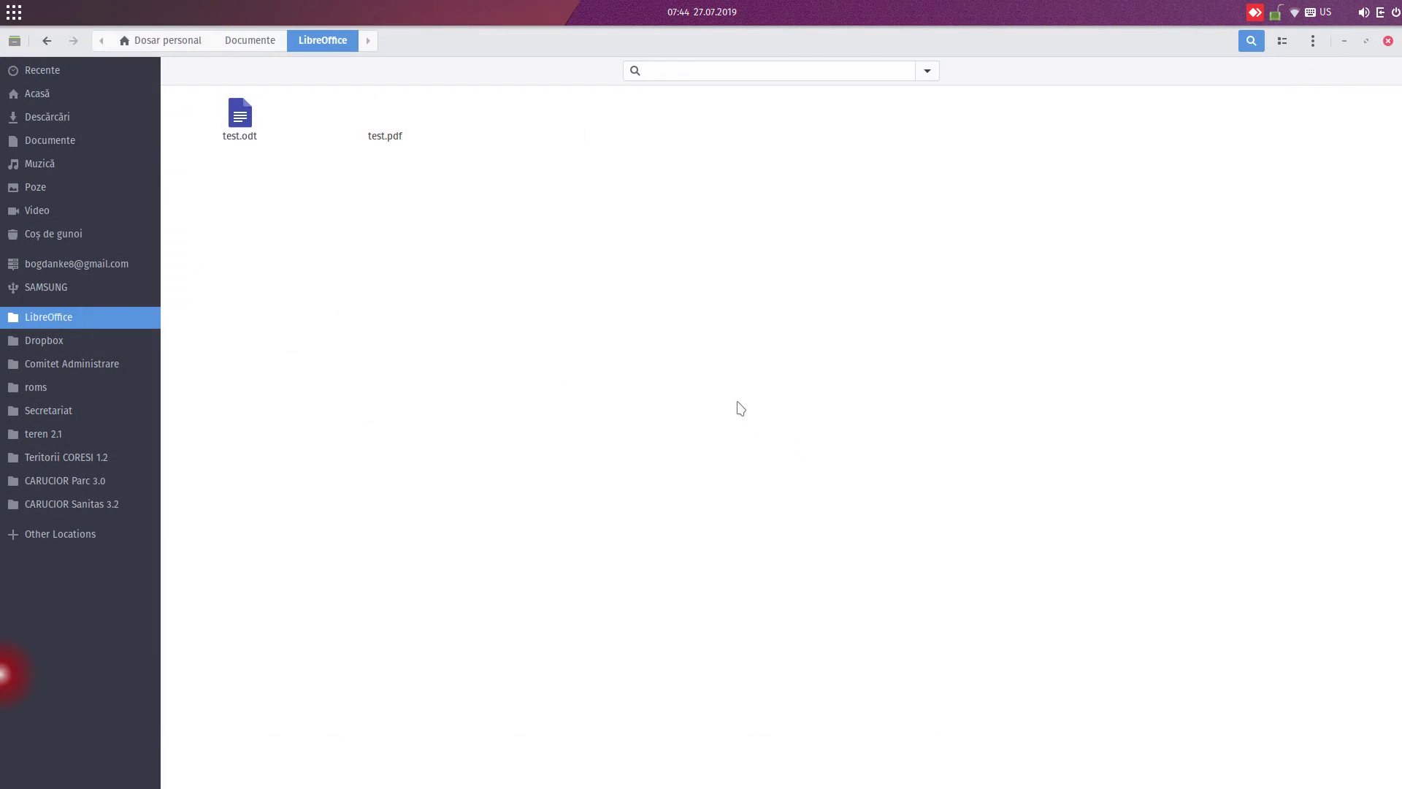
Launch LibreOffice Writer from the dock to get a blank Untitled 1 document
left_click(18, 674)
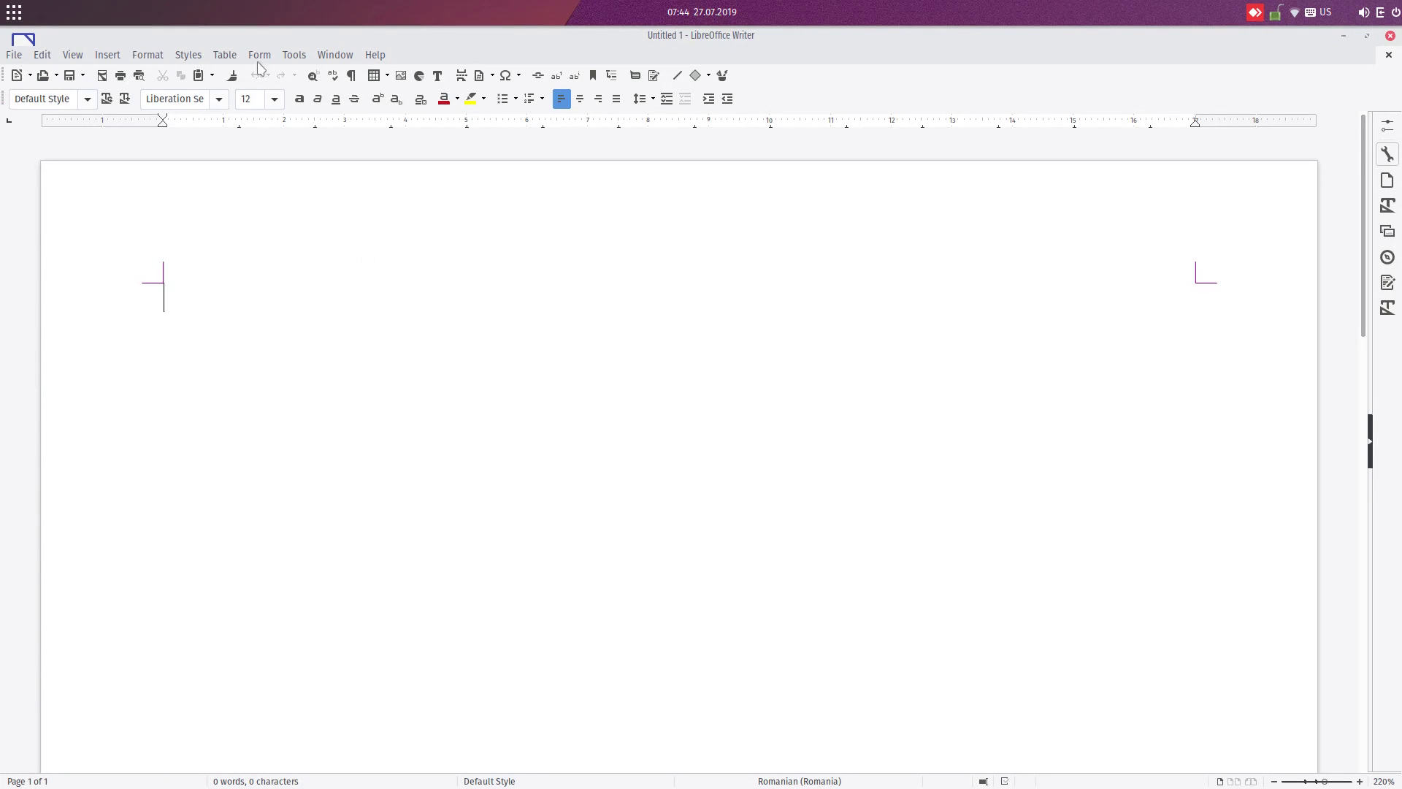
left_click(77, 56)
mouse_move(93, 127)
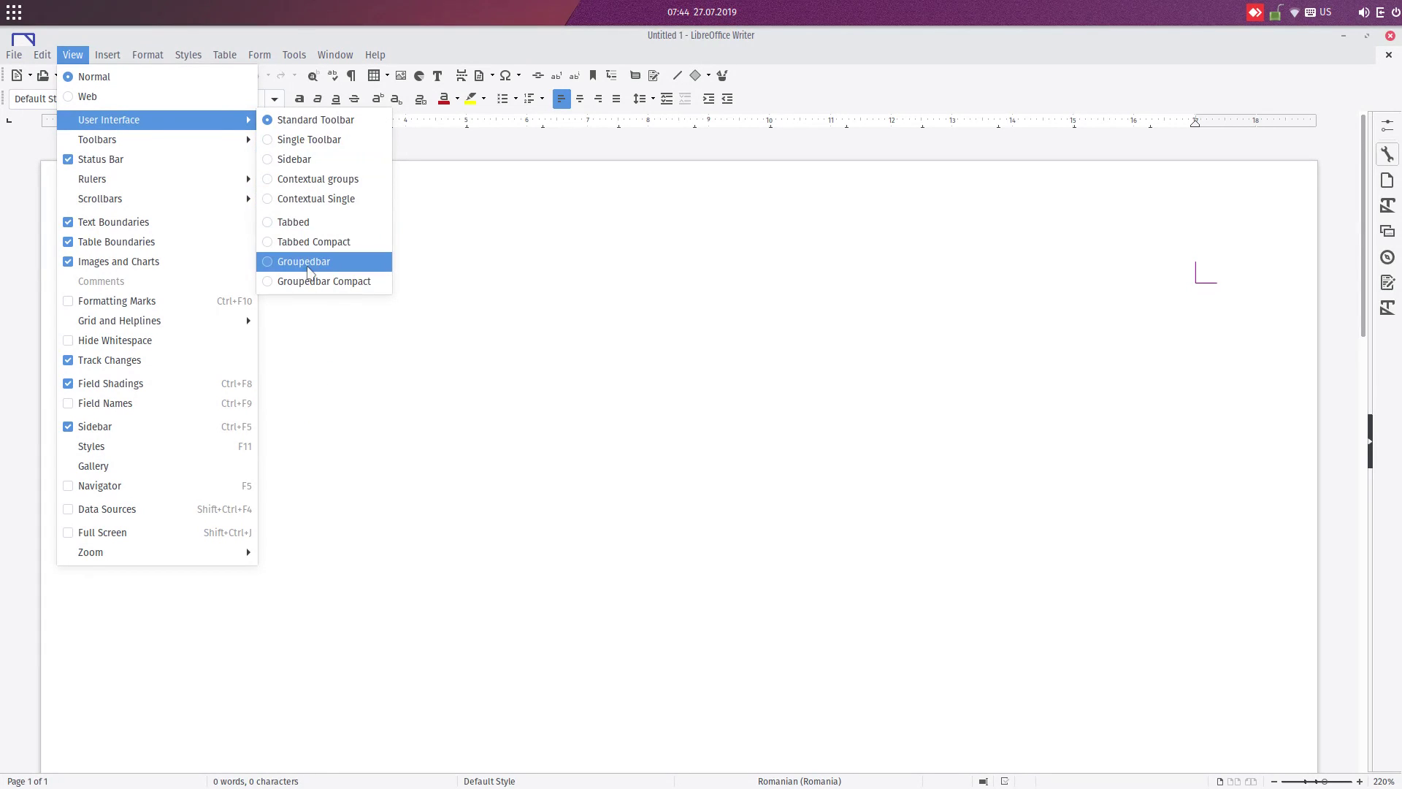
left_click(467, 272)
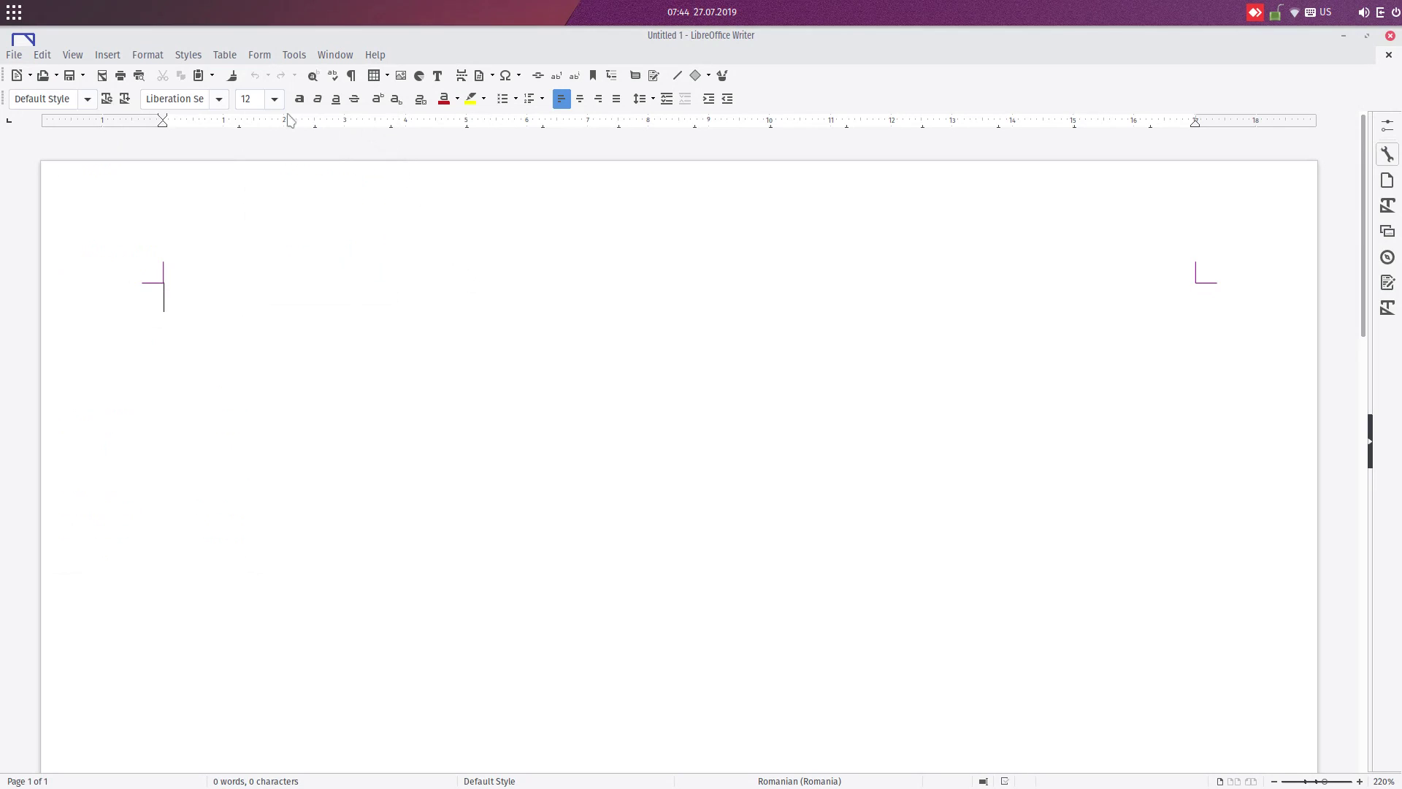
left_click(107, 56)
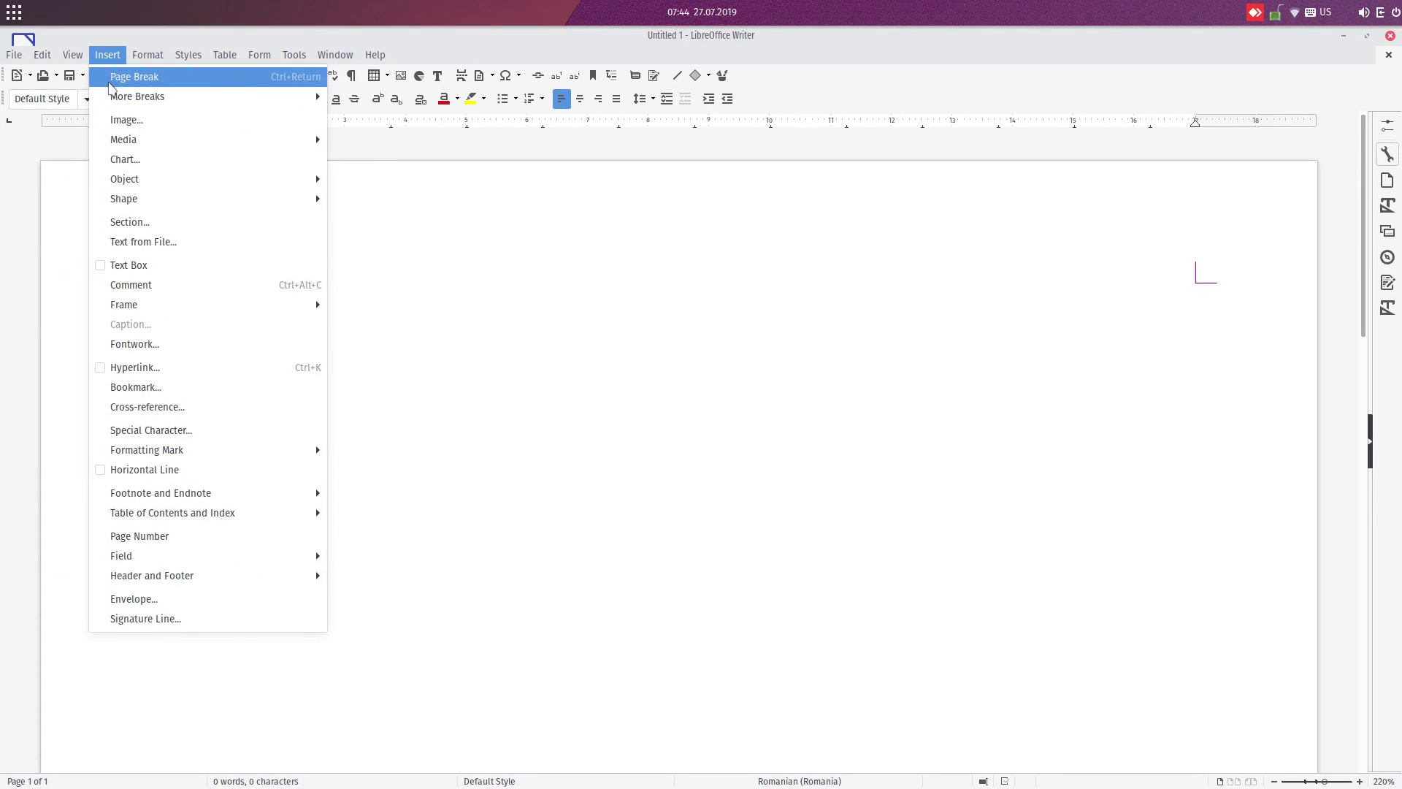
mouse_move(73, 56)
mouse_move(114, 121)
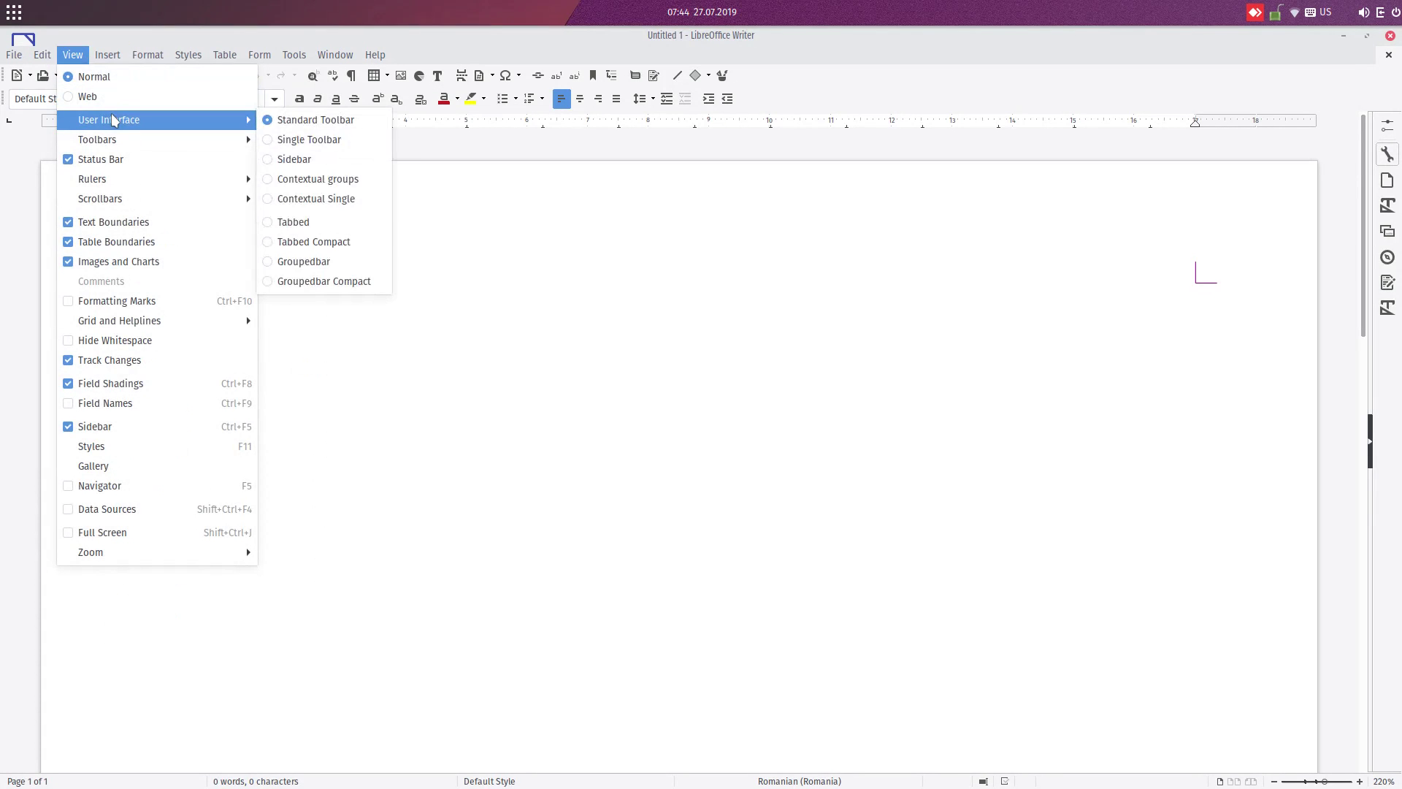
key("Escape")
key("Escape")
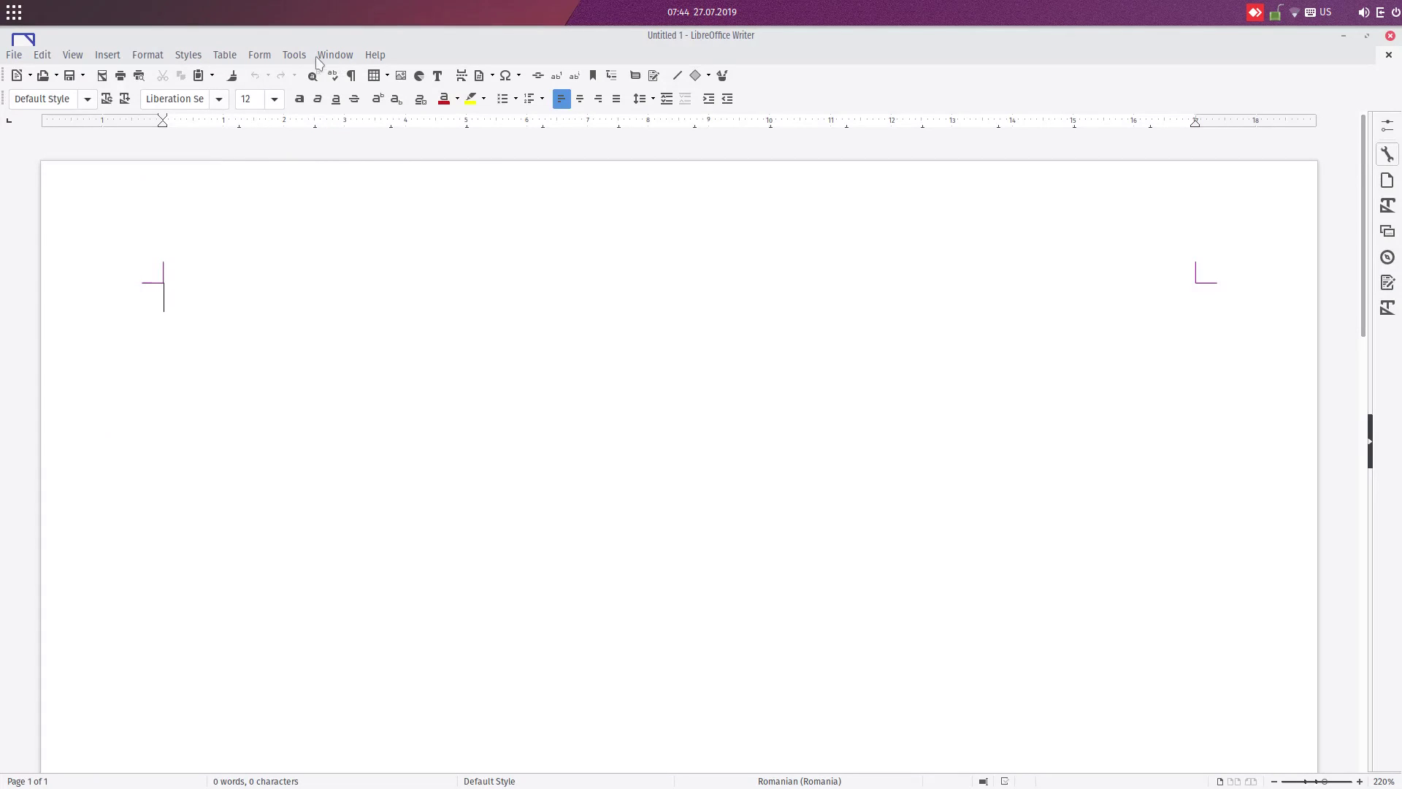
left_click(312, 55)
In Options, browse Basic IDE and Advanced, untick experimental features, then select Online Update
left_click(366, 490)
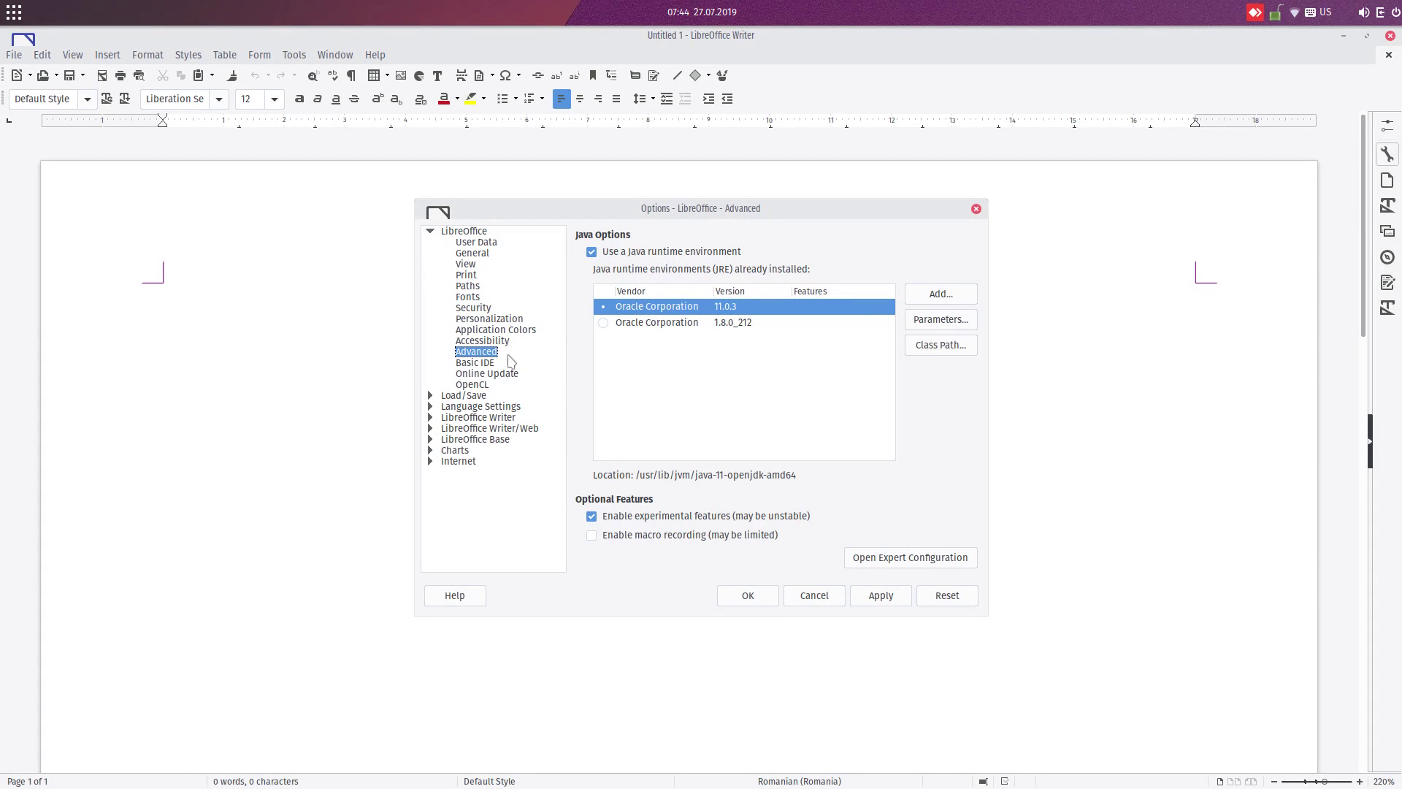
left_click(486, 366)
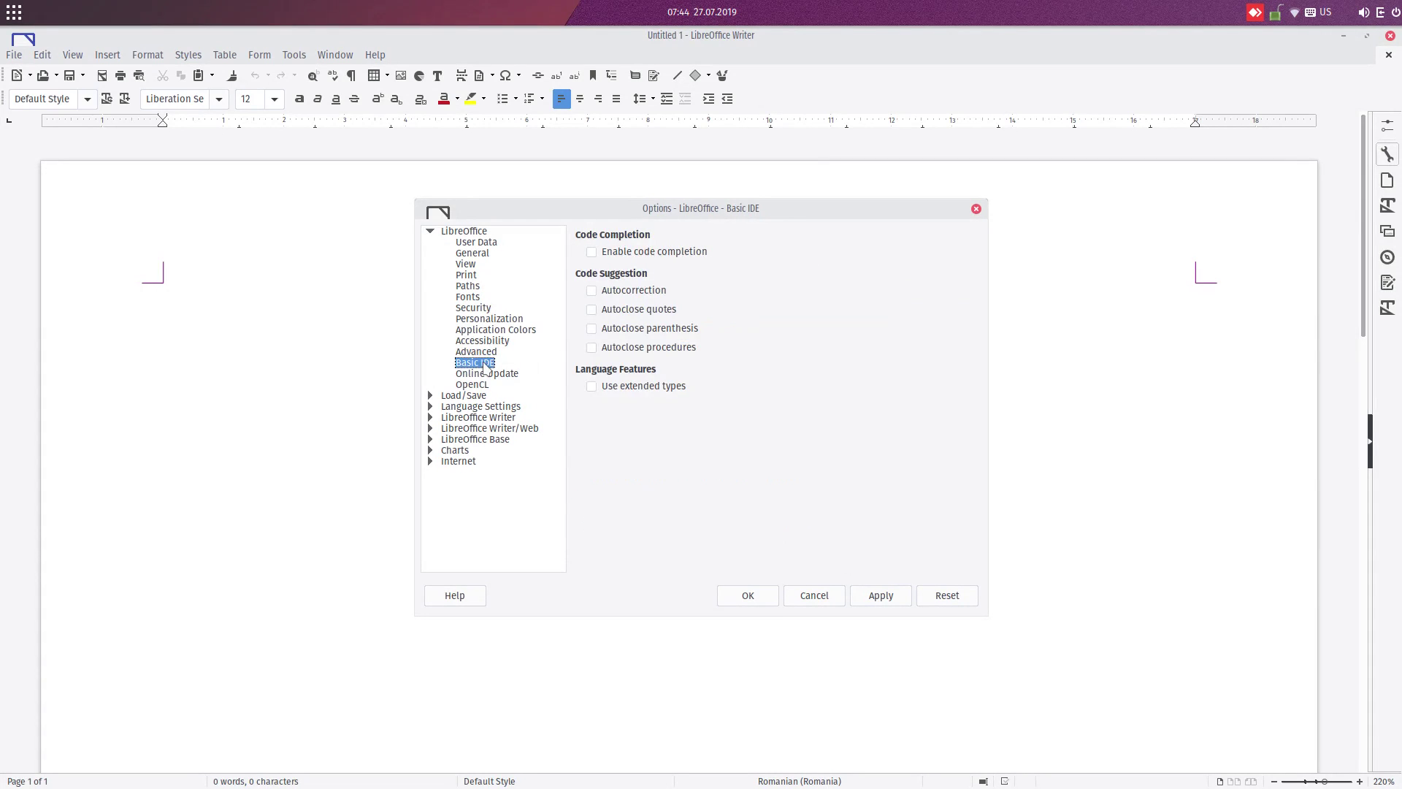
left_click(478, 353)
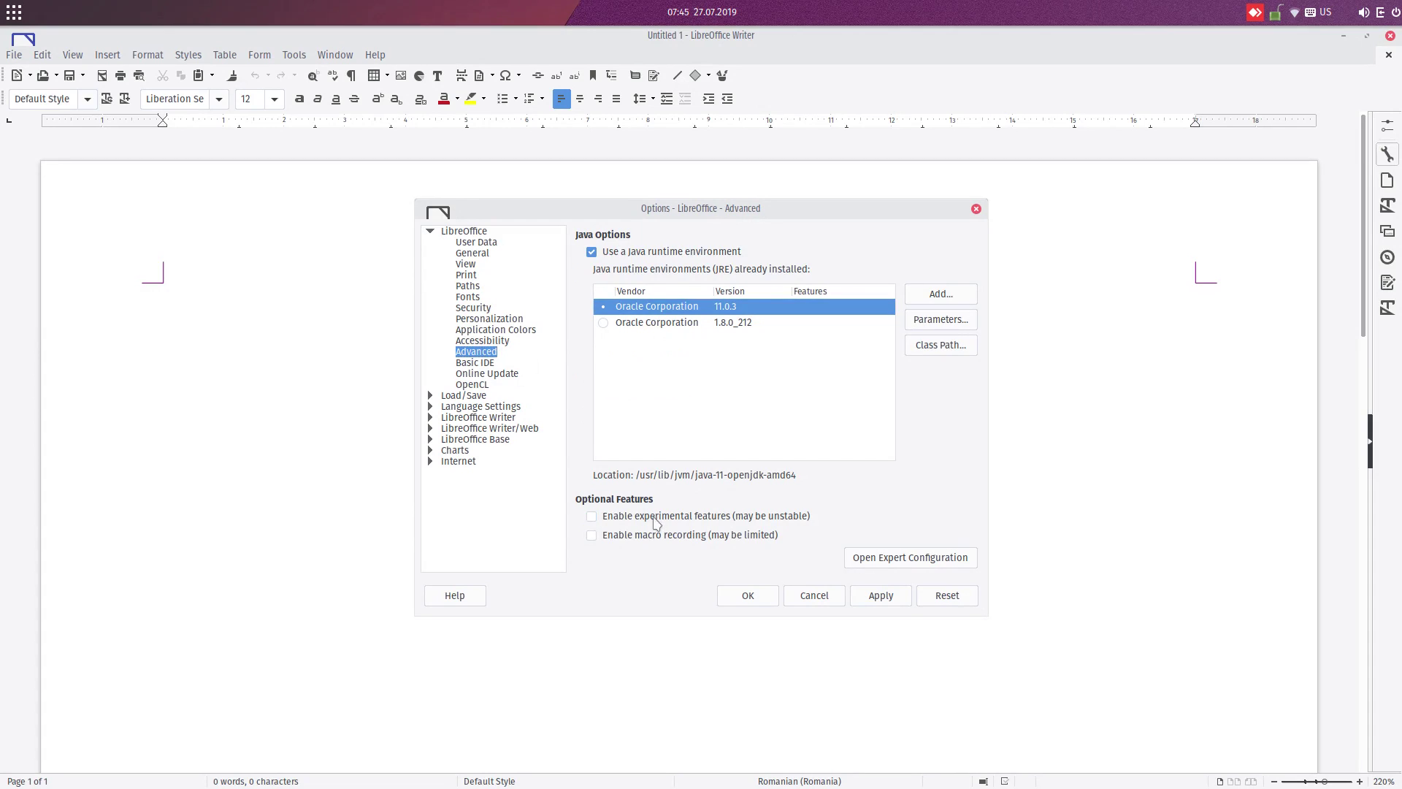
left_click(487, 365)
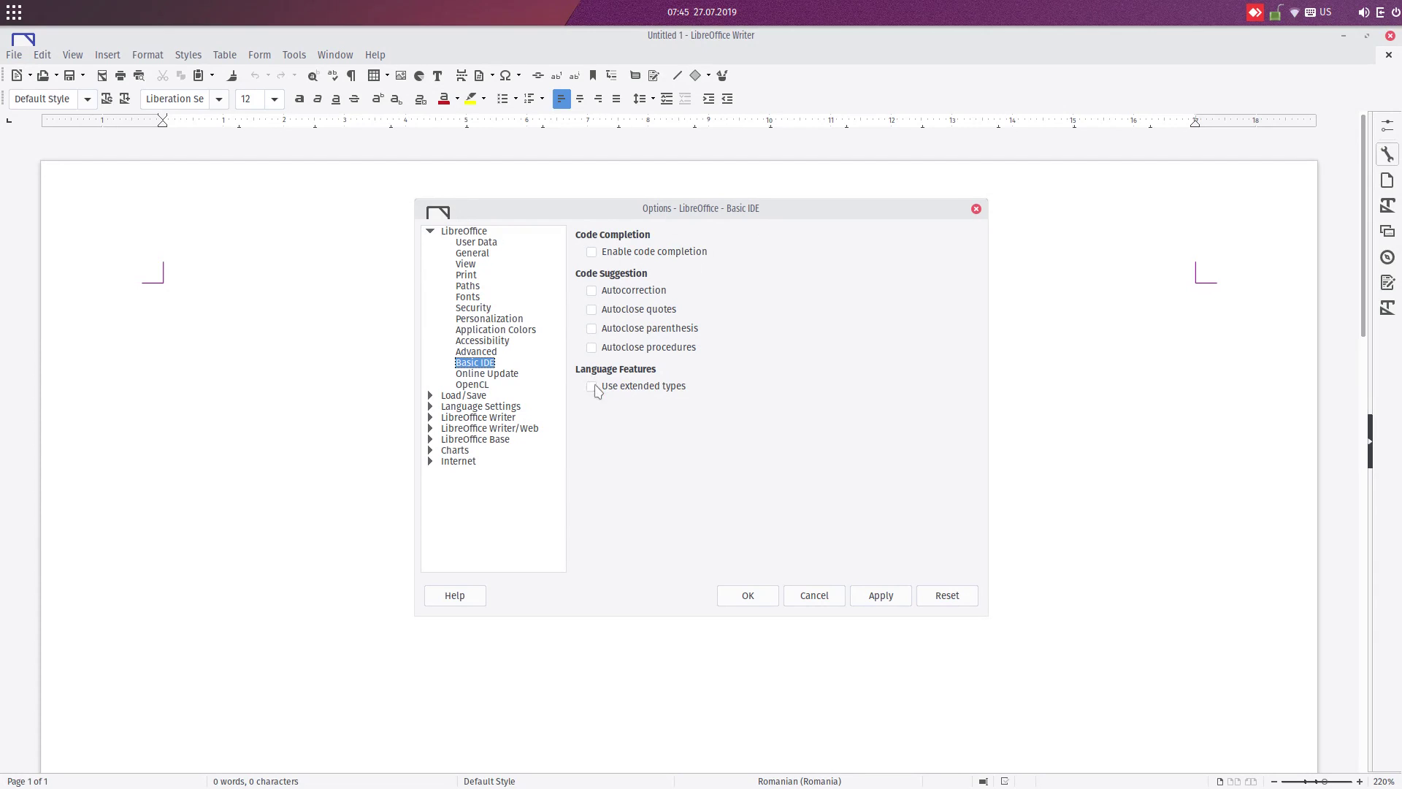
left_click(497, 374)
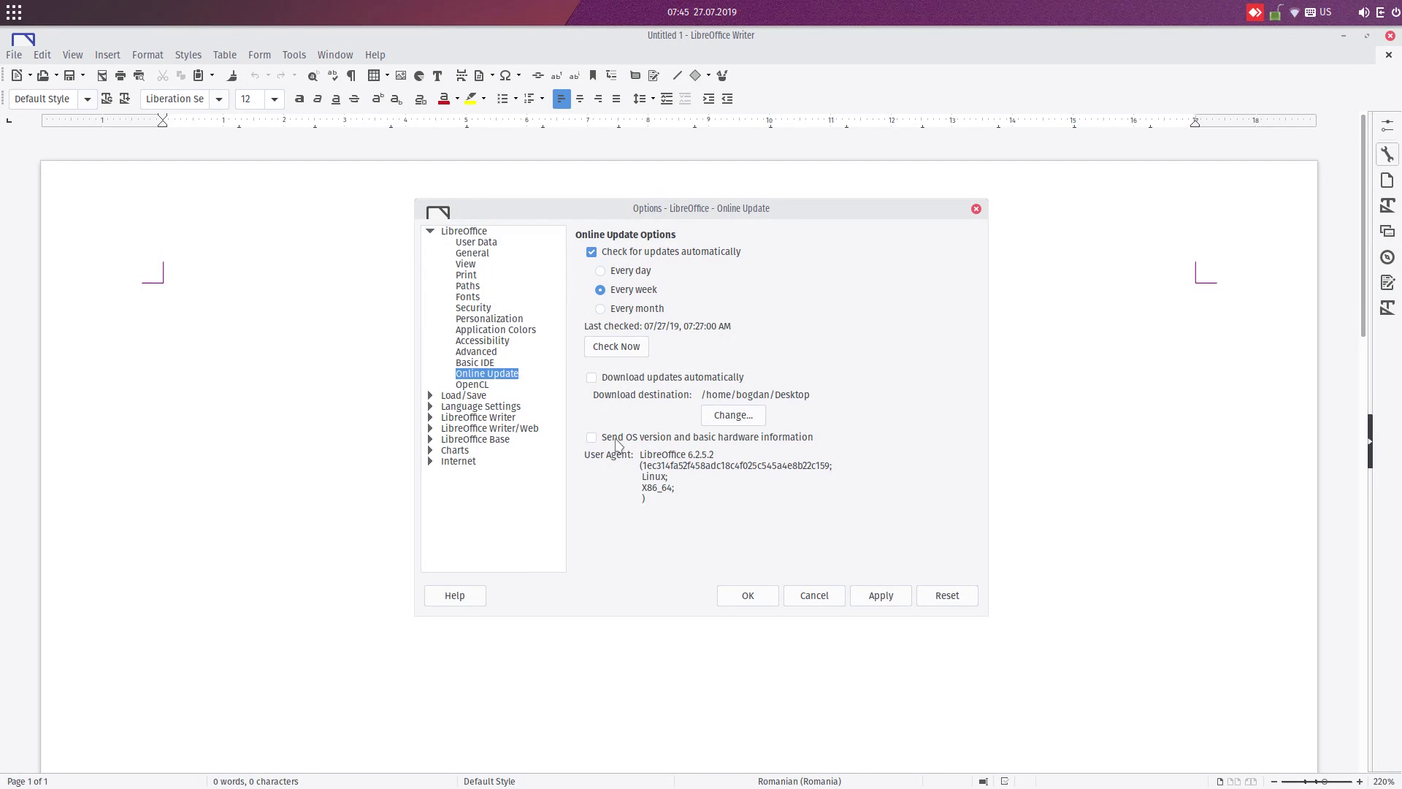
Tick 'Send OS version and basic hardware information' and confirm with OK
left_click(592, 438)
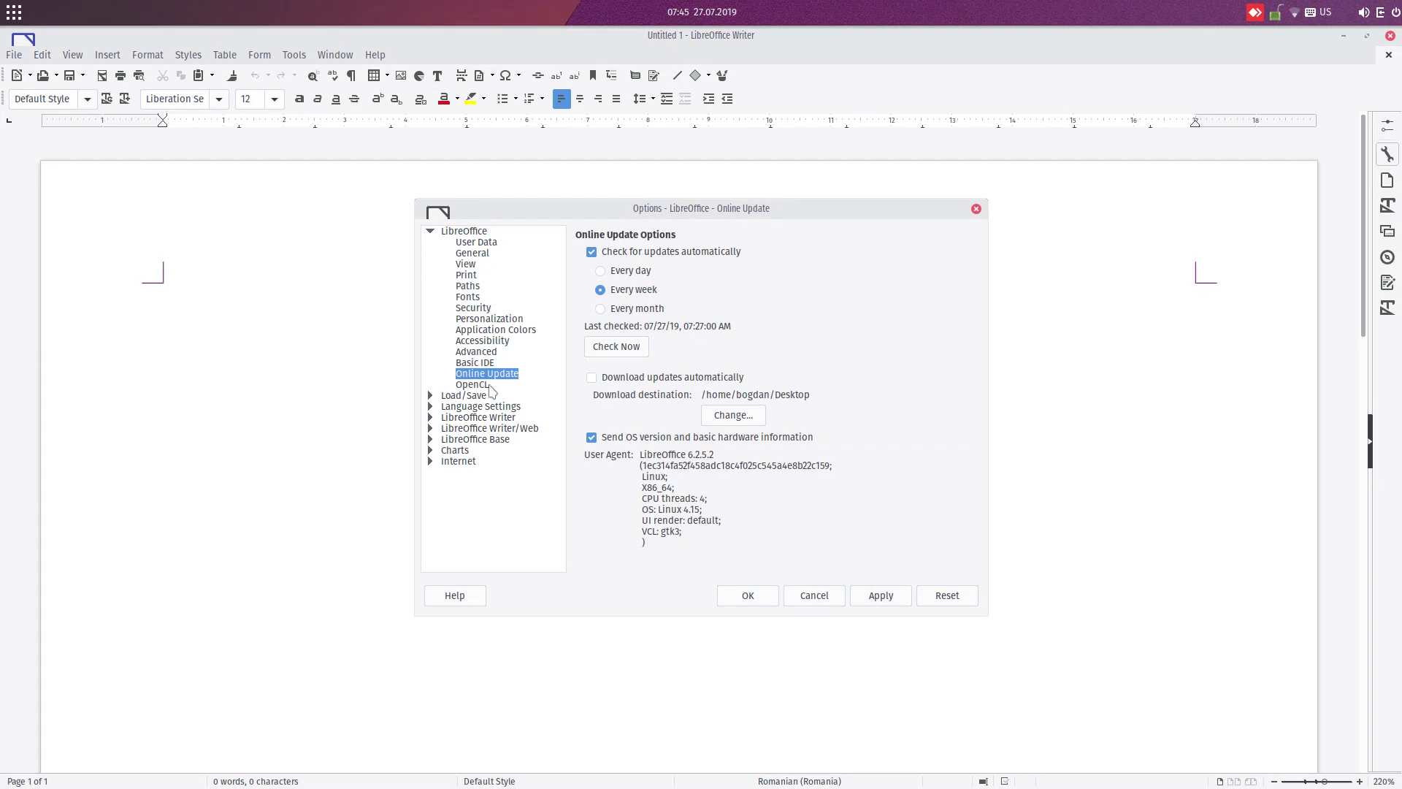
left_click(752, 595)
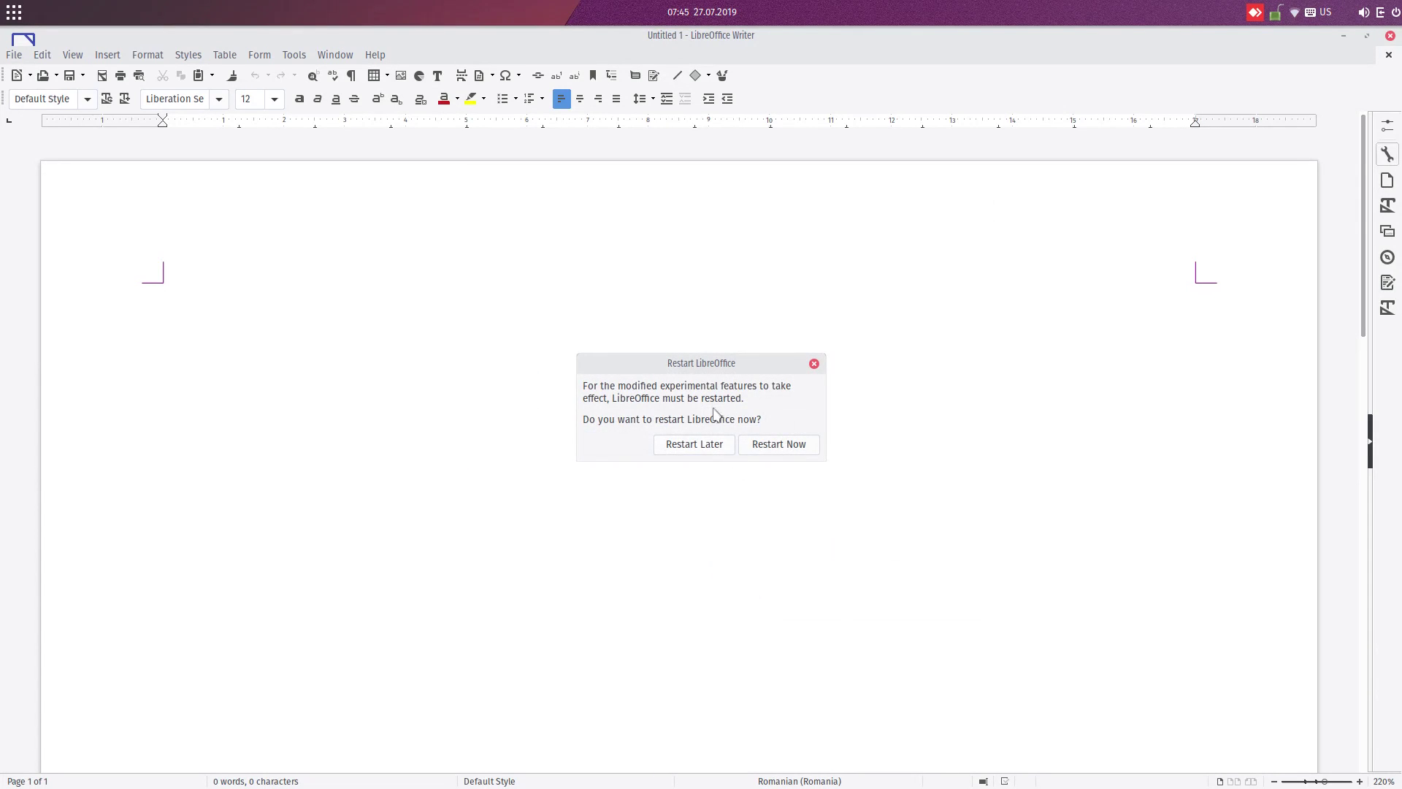
Restart LibreOffice and view the version 6.2.5.2 details in About LibreOffice
left_click(767, 444)
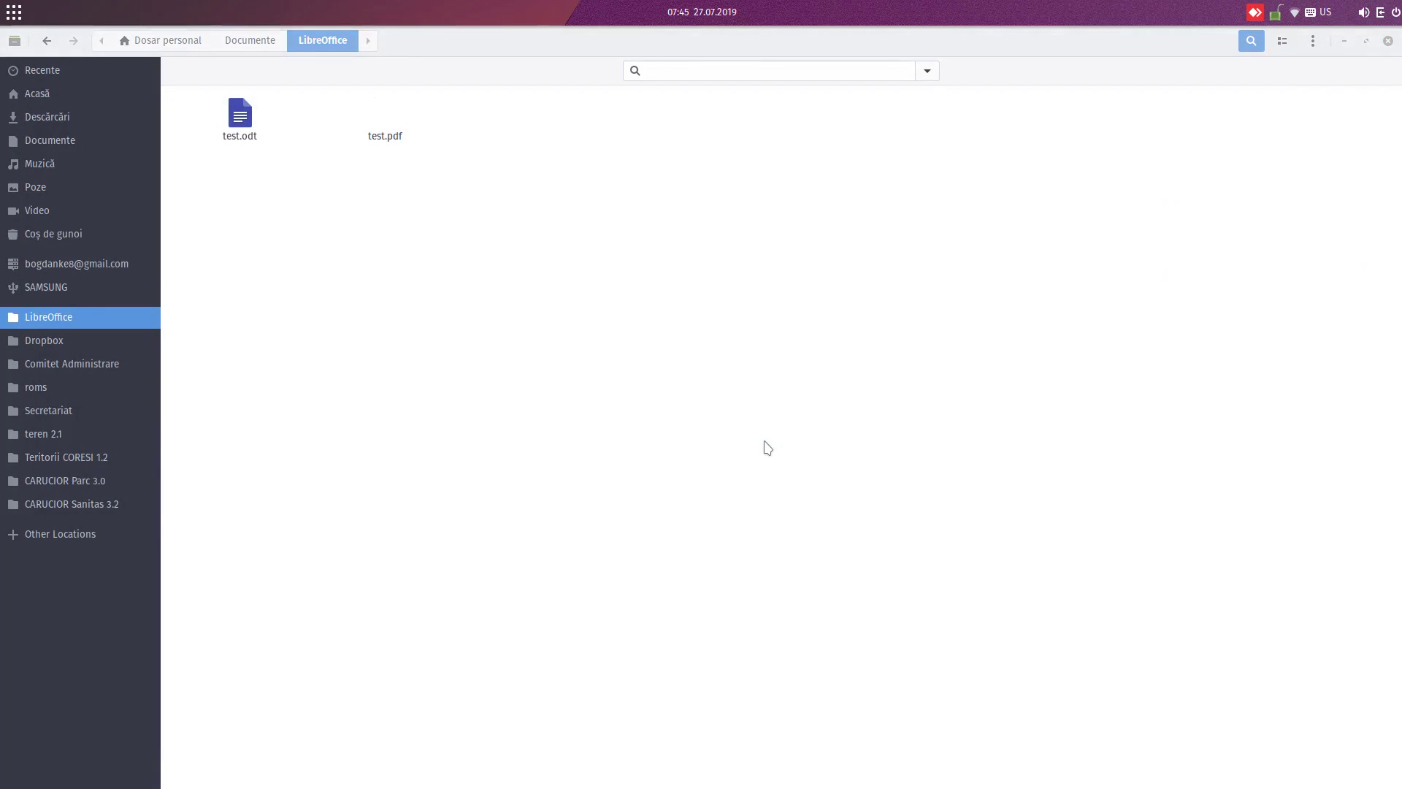
left_click(374, 55)
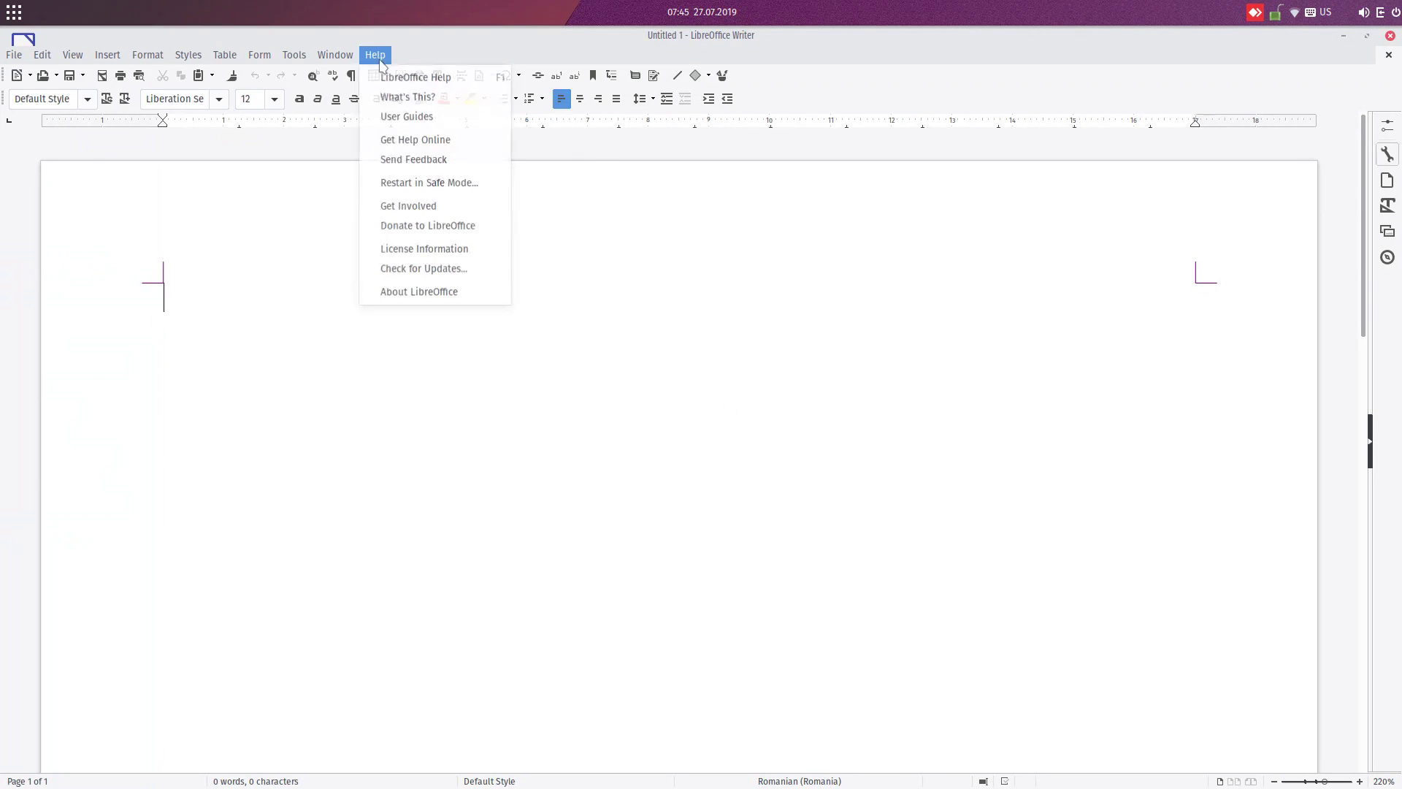
left_click(419, 292)
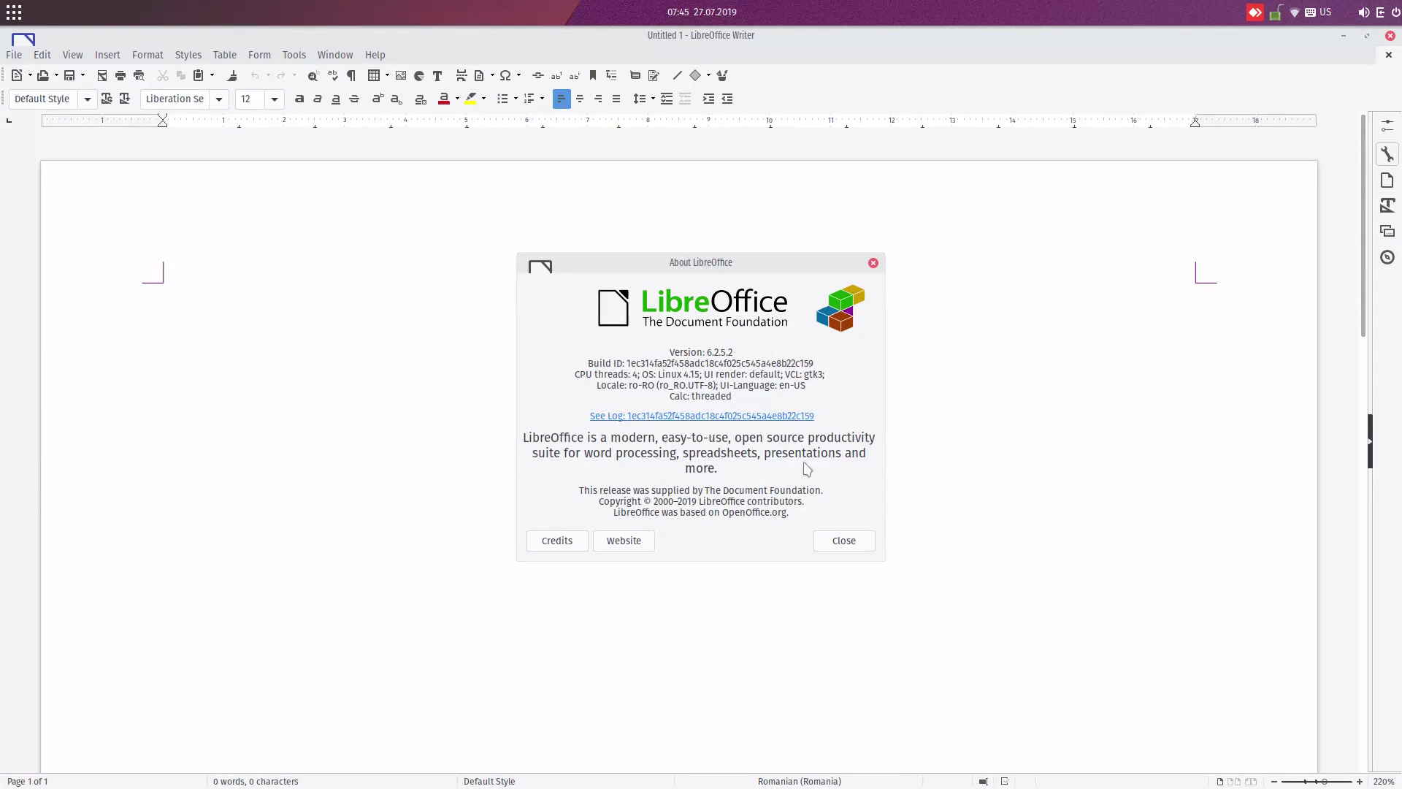
left_click(840, 540)
Show the now-shorter View > User Interface layout list
left_click(110, 55)
mouse_move(91, 59)
mouse_move(108, 122)
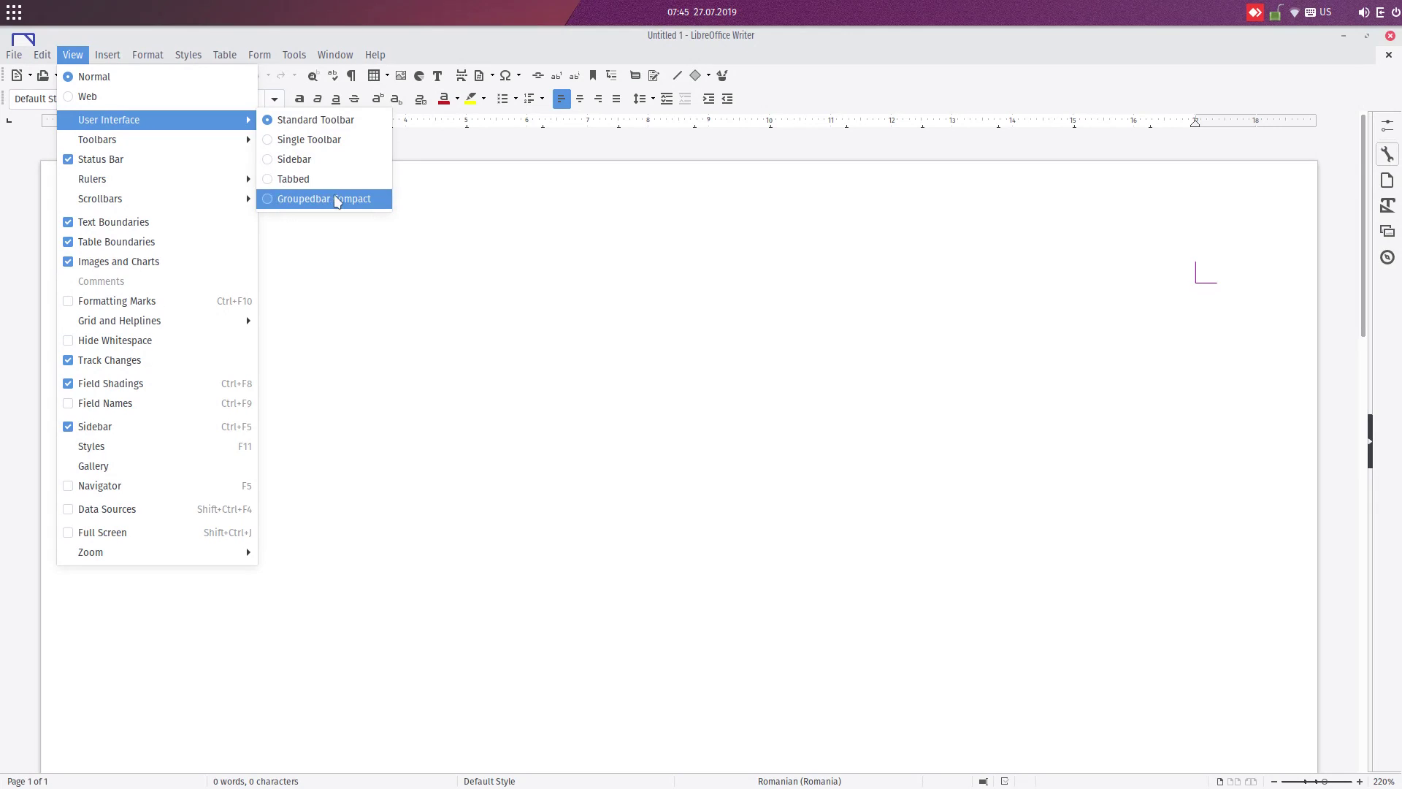
Dismiss the layout list and open Tools > Options at the LibreOffice > Advanced page
left_click(415, 240)
left_click(335, 59)
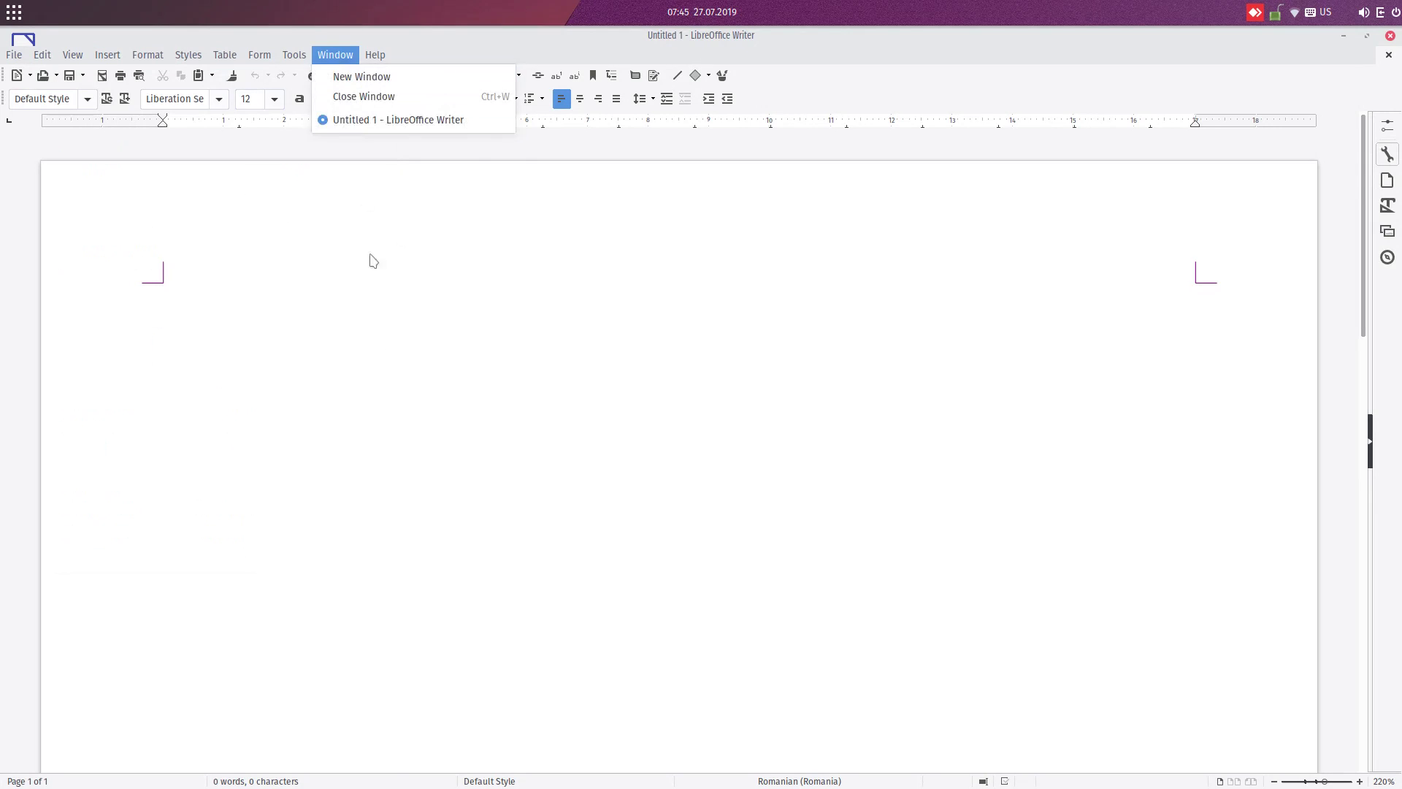
mouse_move(293, 55)
left_click(366, 491)
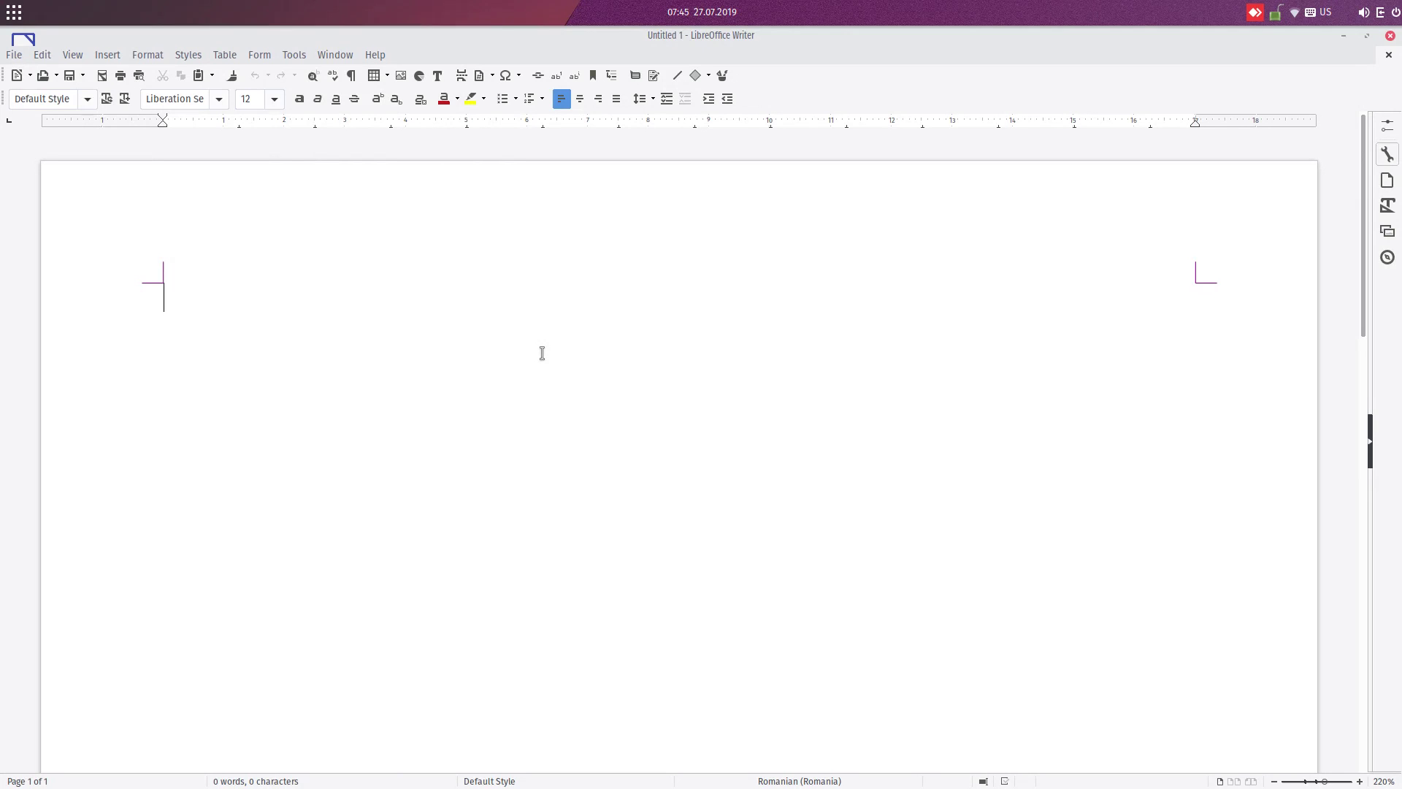
left_click(493, 353)
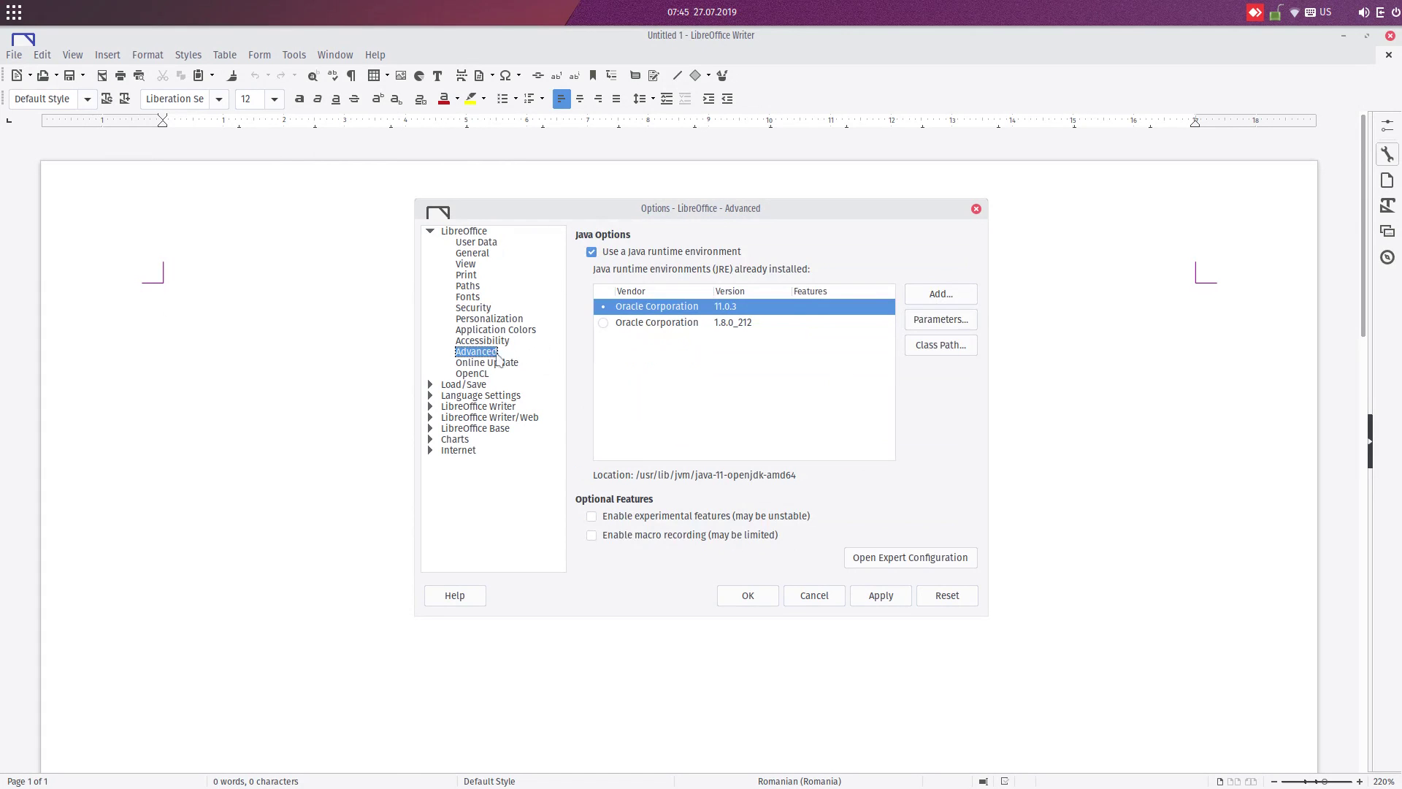